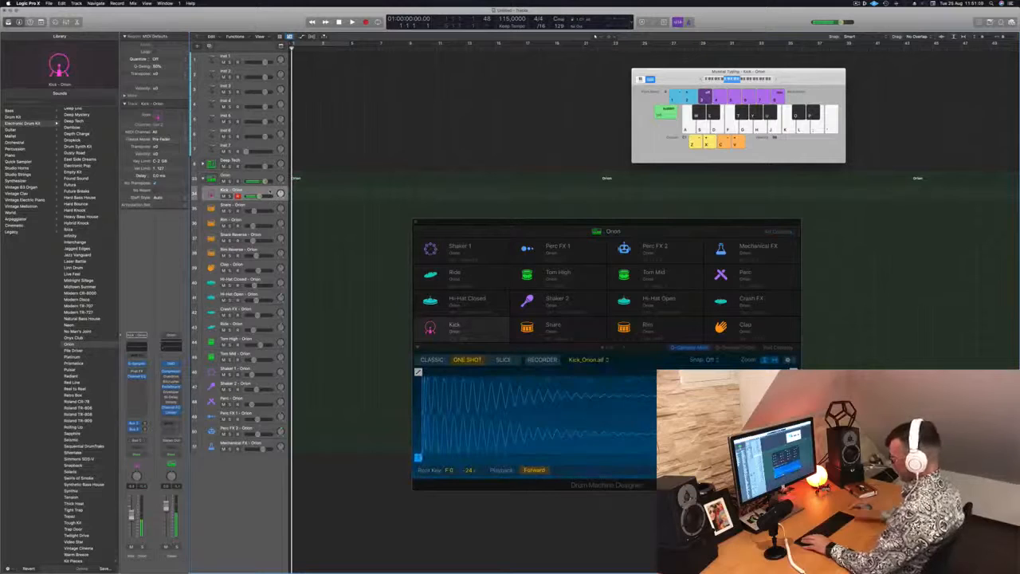
Step: Record a short run of kick hits on the Kick - Orion track using the on-screen musical keyboard
key(r)
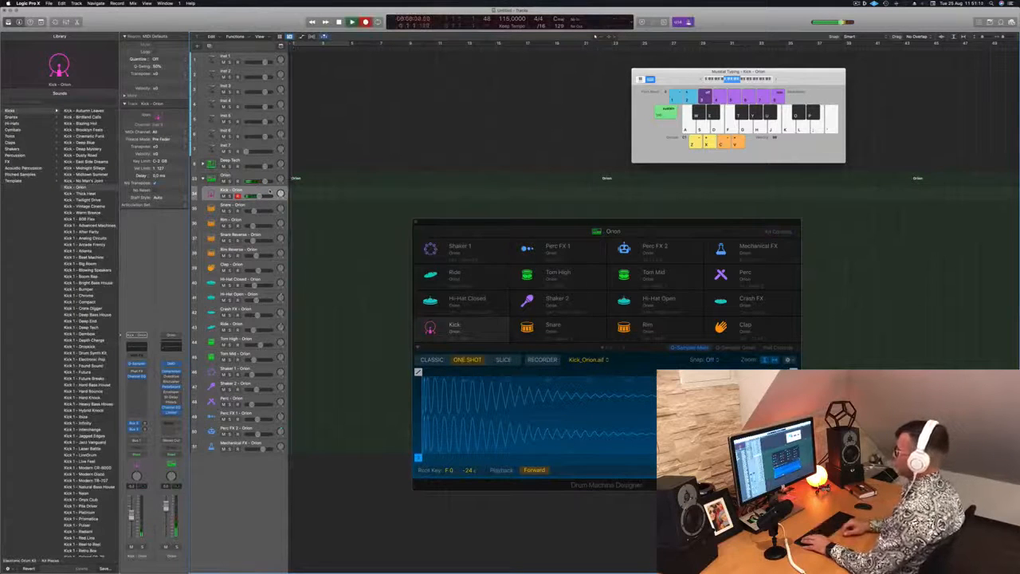
key(a)
key(a)
key(a)
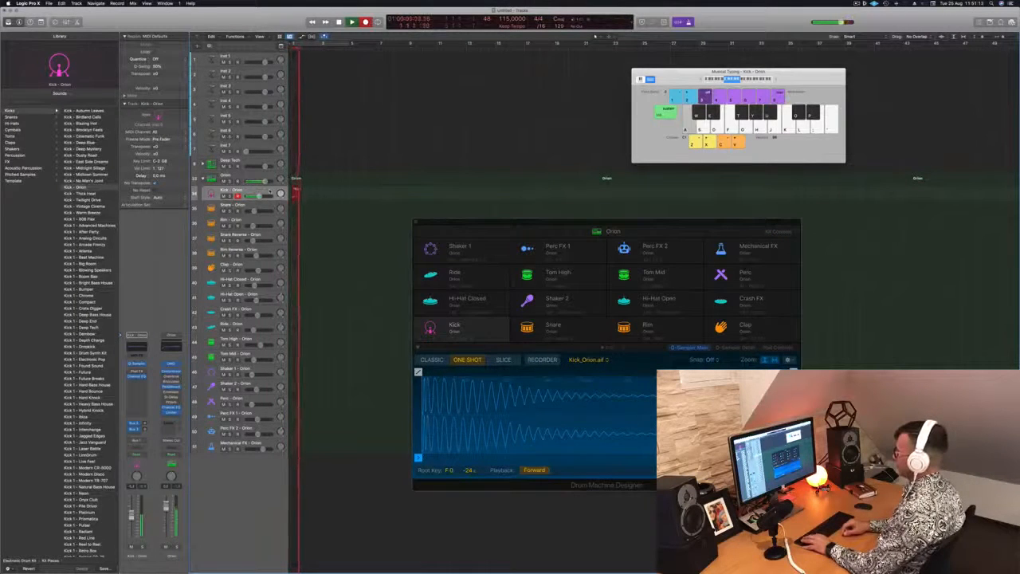
key(space)
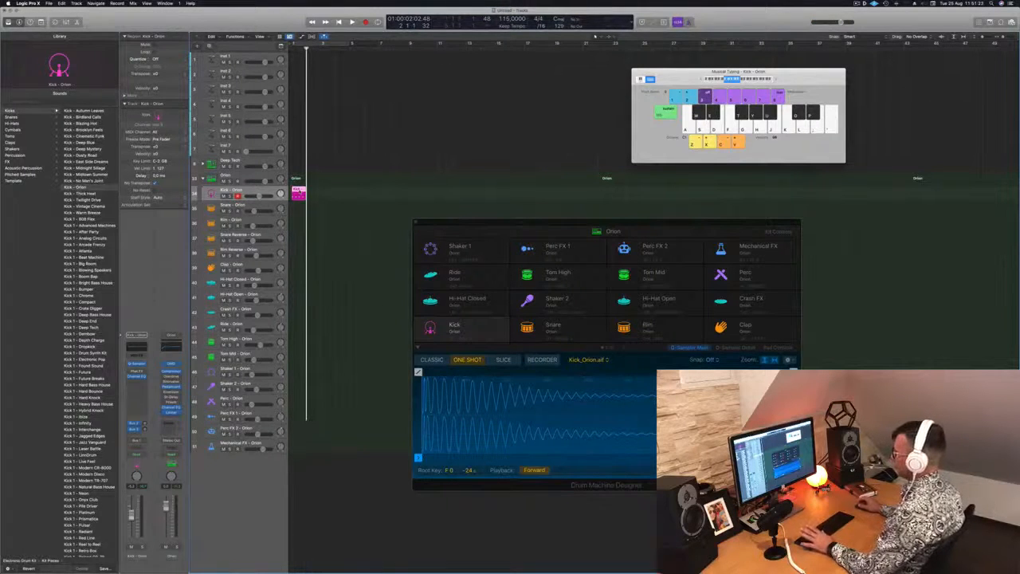
Step: Show the recorded kick region's notes and delete the region from the Kick - Orion track
double_click(299, 192)
drag(299, 192, 349, 194)
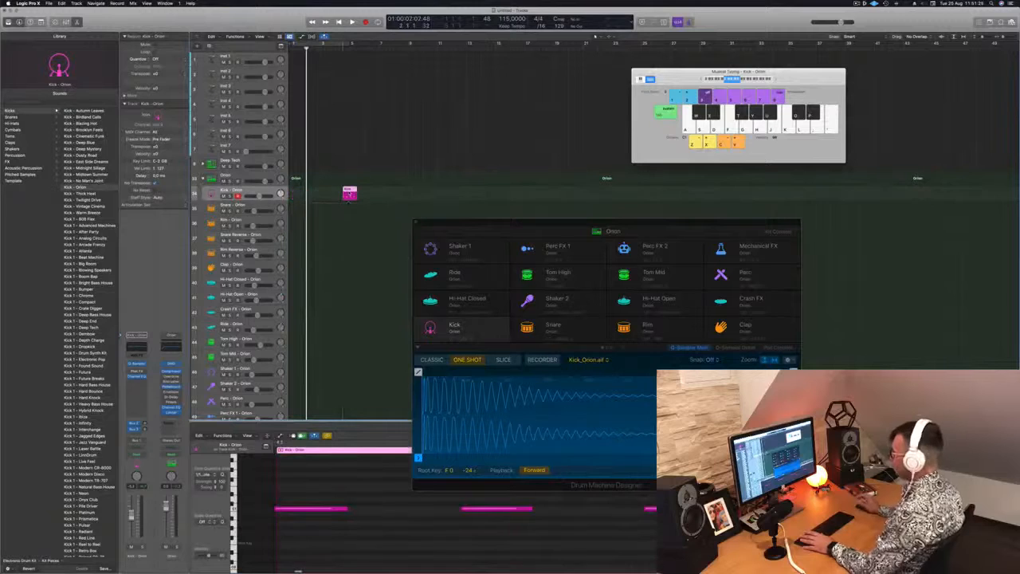
key(Delete)
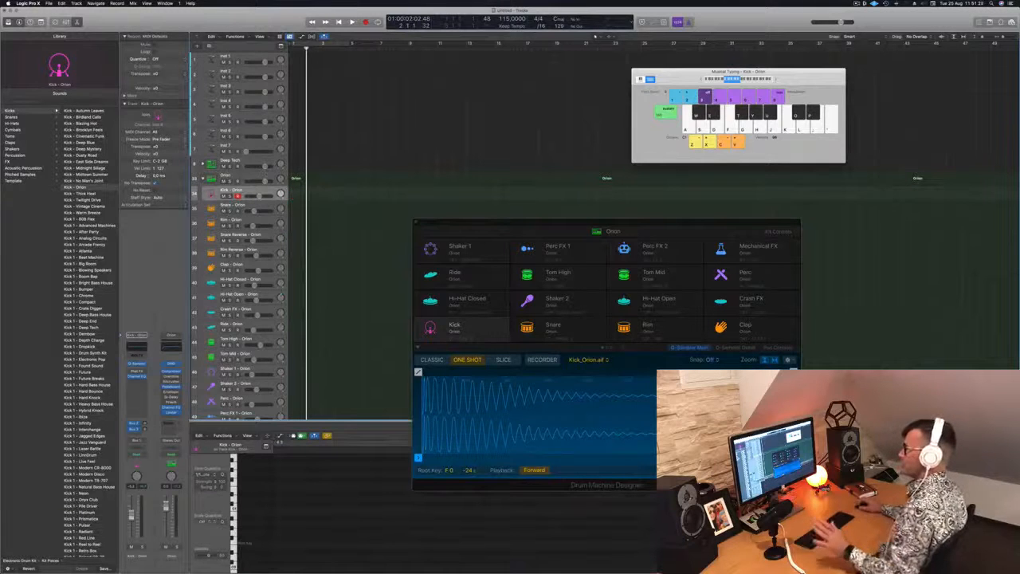
Step: Record a short run of kick hits on the main Orion drum kit track
click(248, 179)
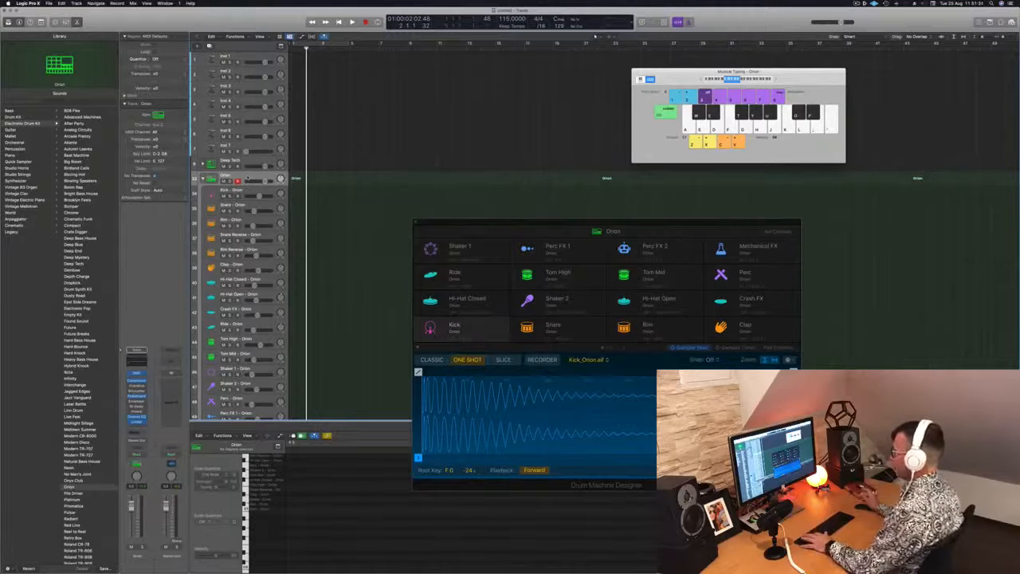
key(r)
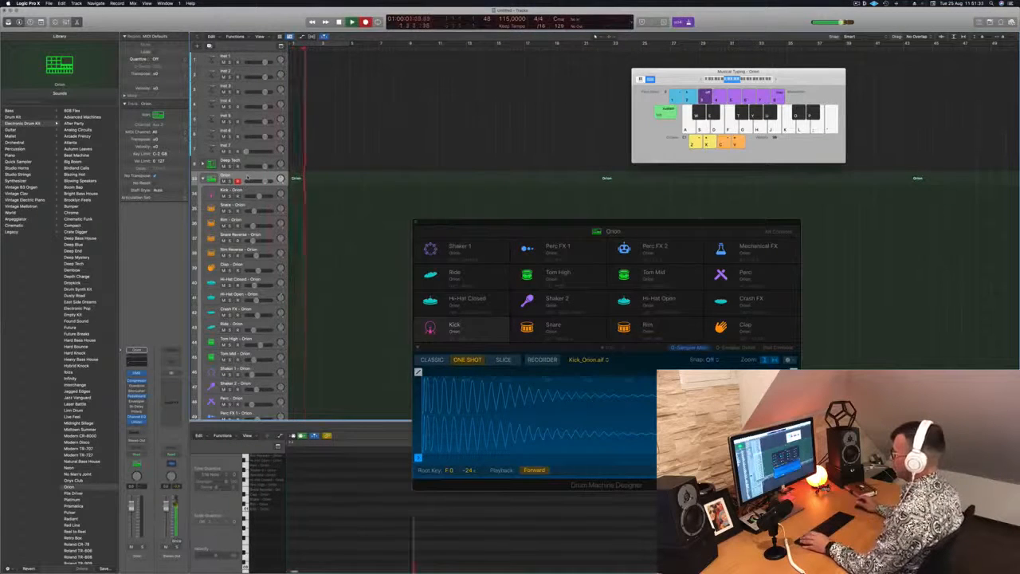
key(a)
key(a)
key(a)
key(a)
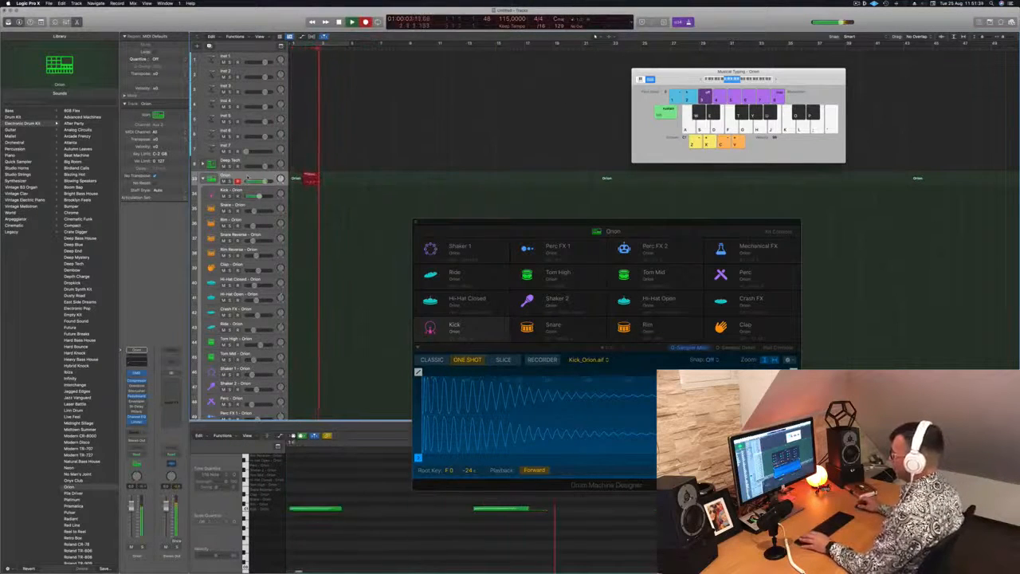
key(space)
Step: Move the recorded Orion region to bar 1 on the Kick - Orion track
scroll(367, 526, left, 5)
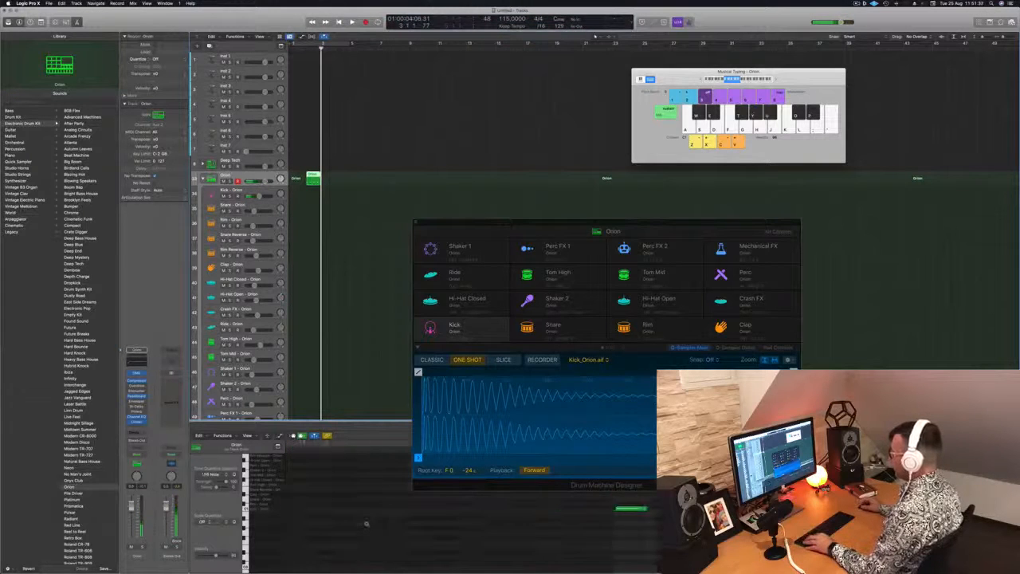
click(366, 525)
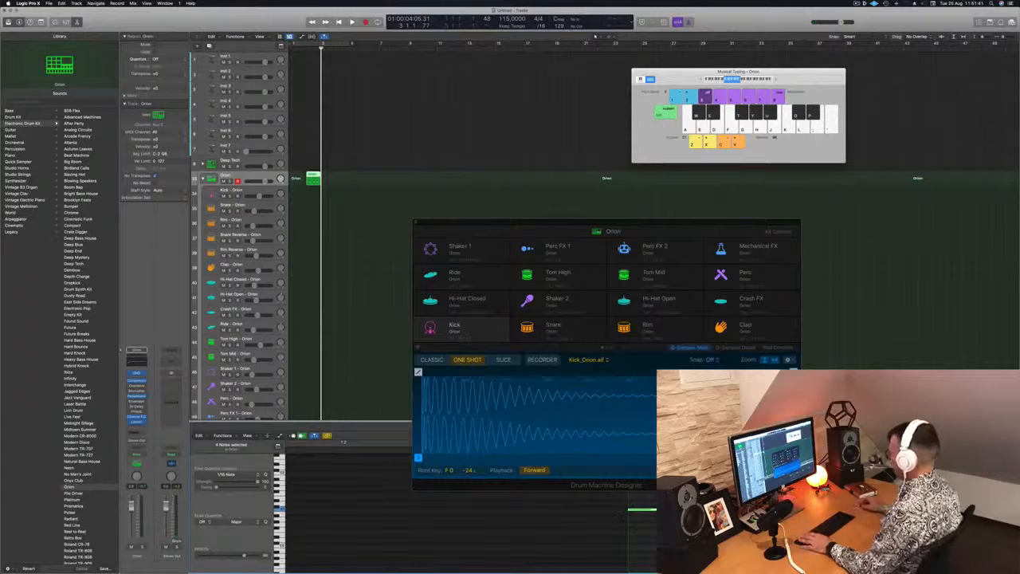
drag(312, 176, 298, 197)
key(space)
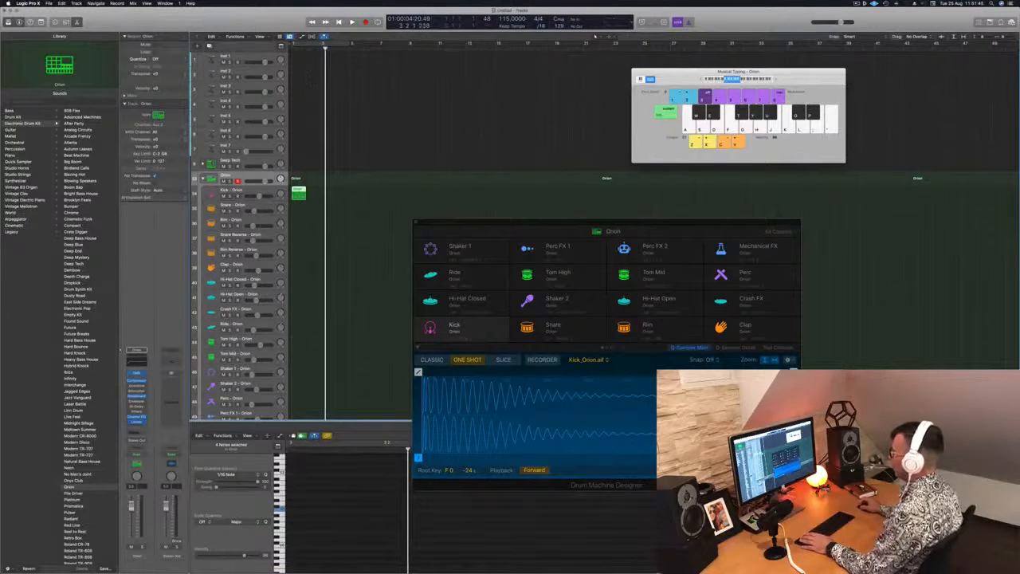
Step: Enlarge the track heights and turn on cycle playback for the opening bars, then play the loop
key(super+Down)
key(c)
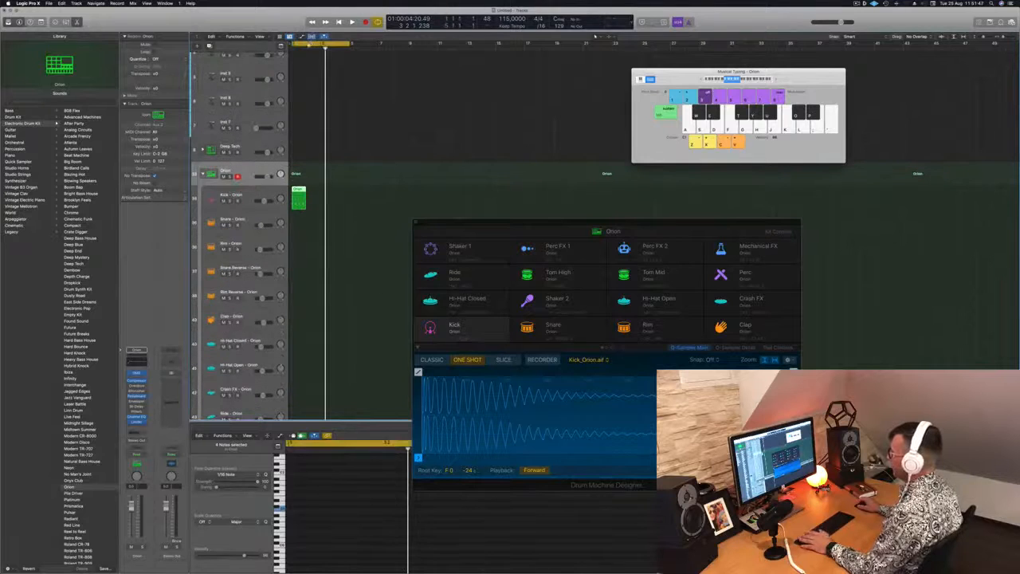
key(space)
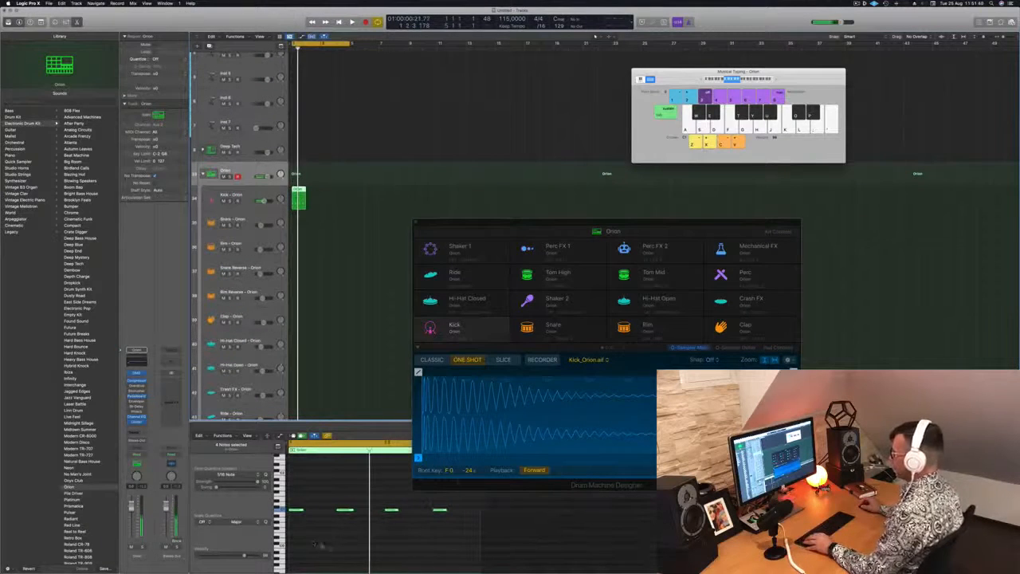
Step: Lower all four kick notes in the region by an octave during playback and return them to their original pitch
click(327, 227)
click(302, 206)
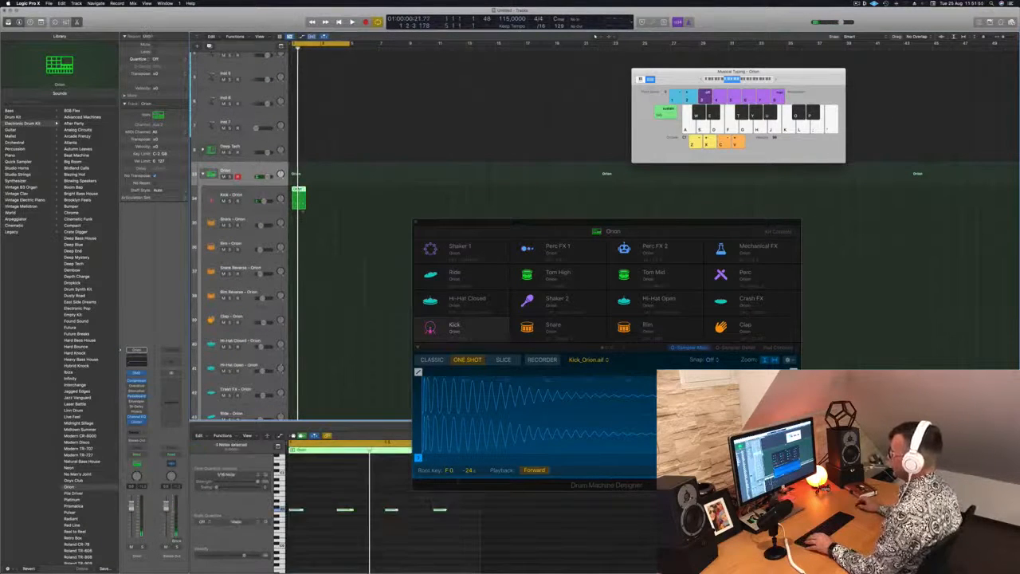
scroll(320, 511, left, 1)
drag(293, 502, 520, 535)
key(space)
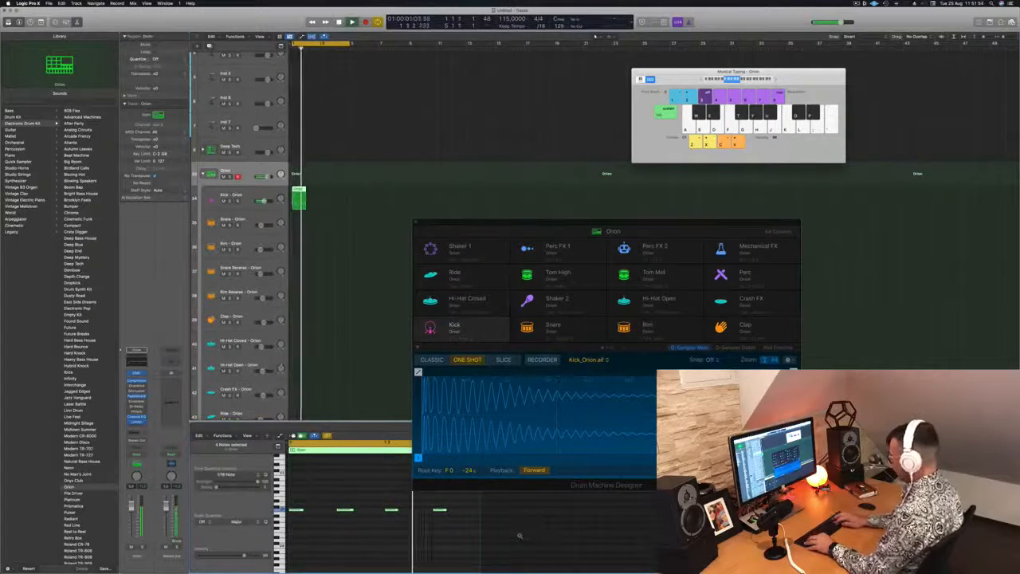
key(shift+alt+Down)
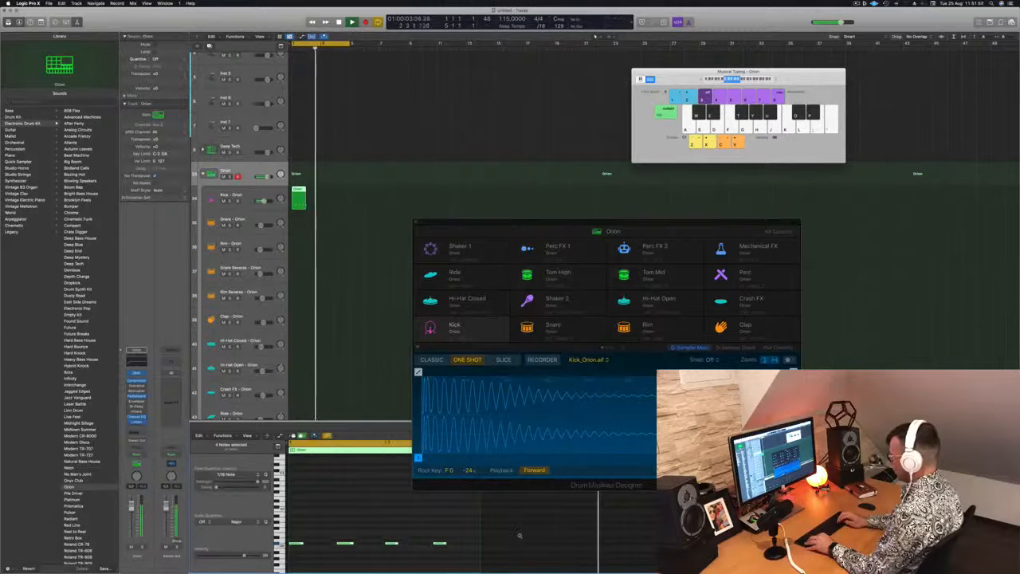
key(alt+Up)
key(alt+Up)
key(alt+Up)
key(alt+Up)
key(alt+Up)
key(alt+Up)
key(alt+Up)
key(alt+Up)
key(alt+Up)
key(alt+Up)
key(alt+Up)
key(alt+Up)
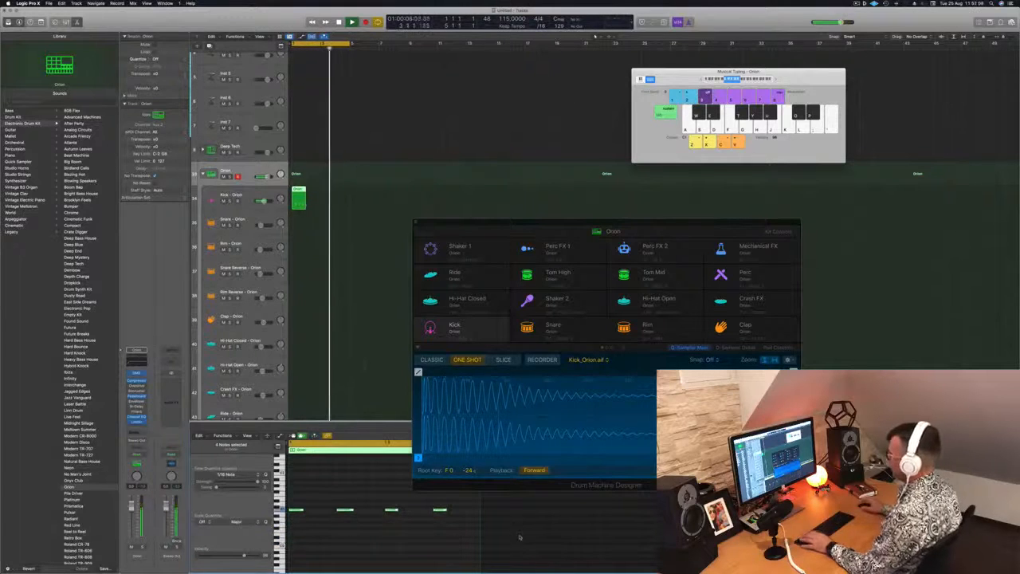
key(space)
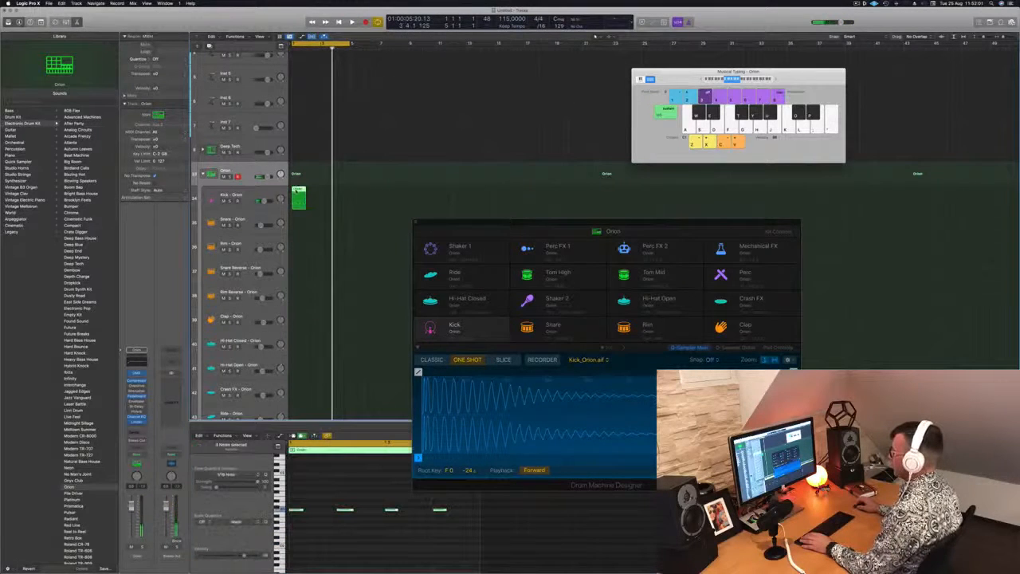
Step: Replace the Orion region with a new take of kick hits recorded on the Kick - Orion track
drag(294, 188, 299, 170)
key(Delete)
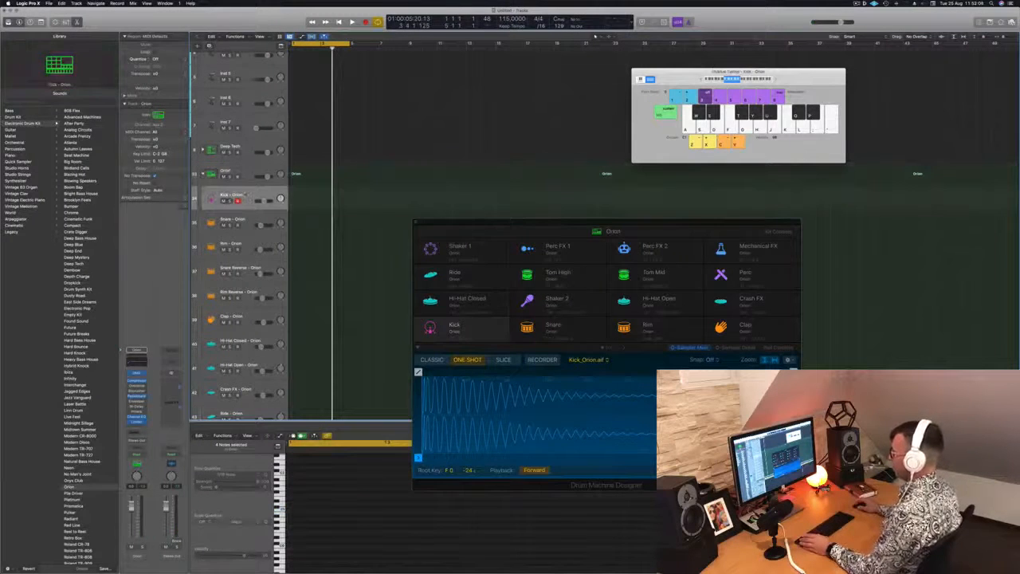
click(242, 195)
key(r)
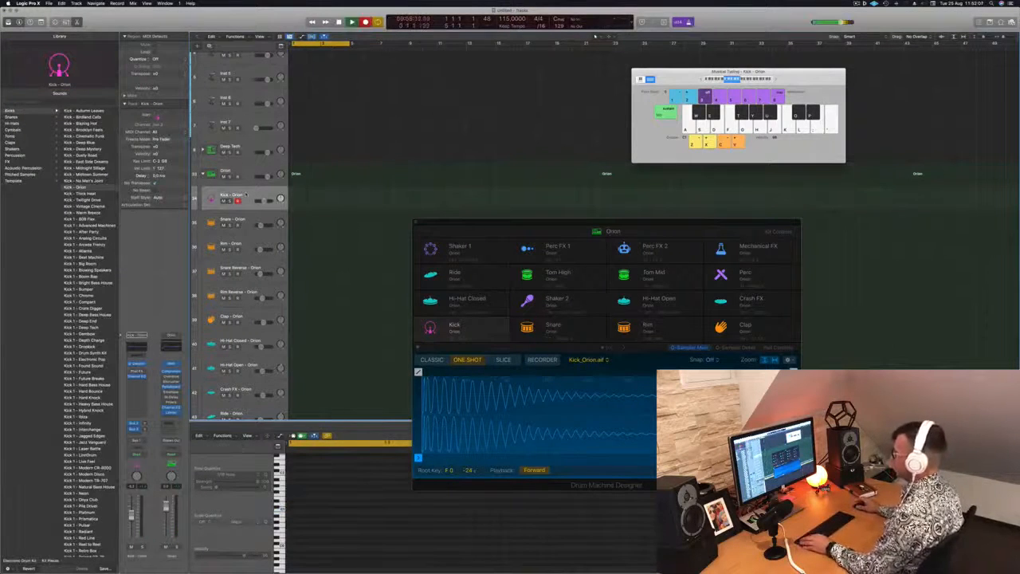
key(a)
key(a)
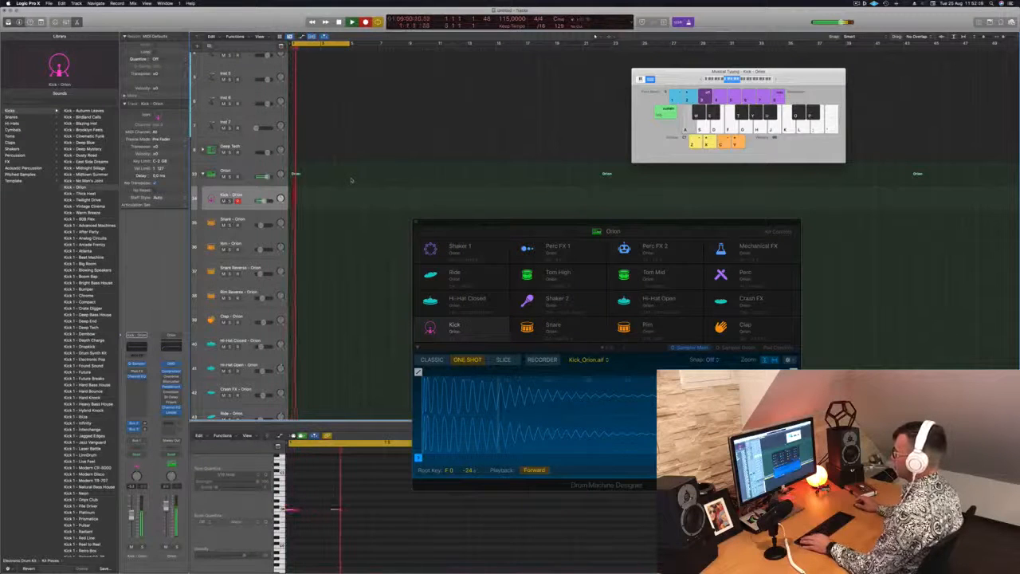
key(space)
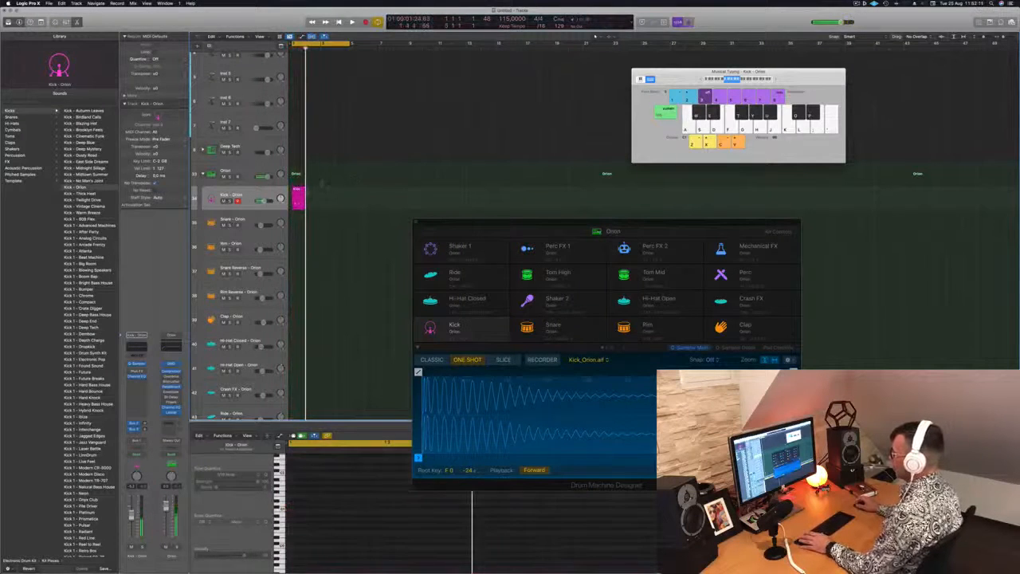
Step: Align all four recorded kick notes to the 1/16 note grid and play the pattern
scroll(328, 556, left, 1)
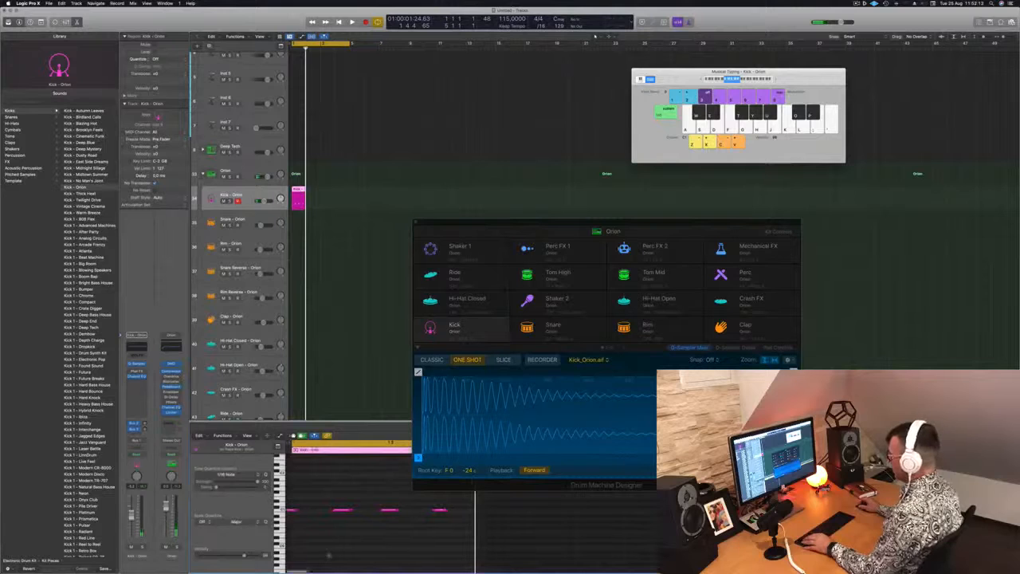
drag(296, 504, 447, 535)
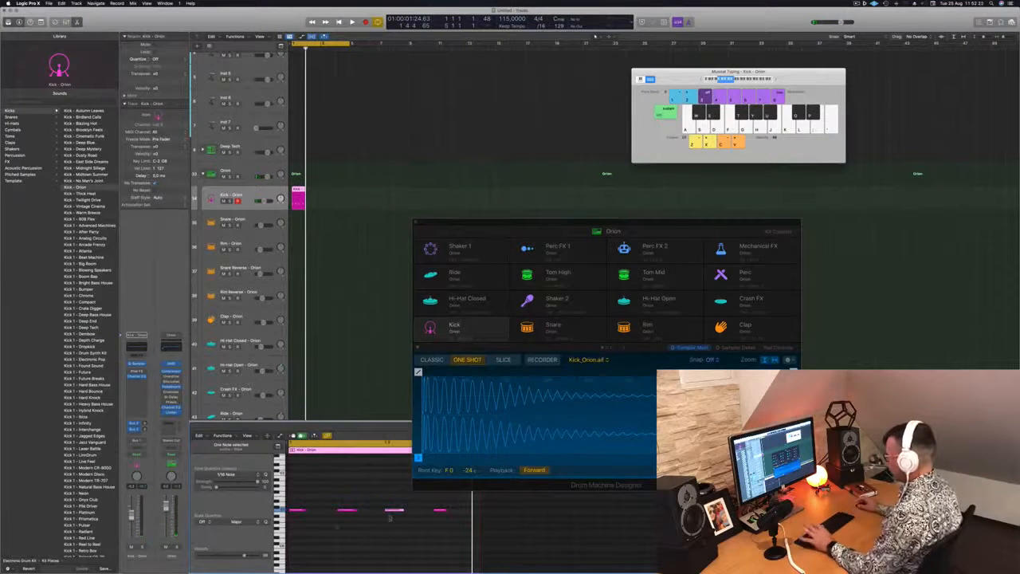
drag(296, 495, 473, 545)
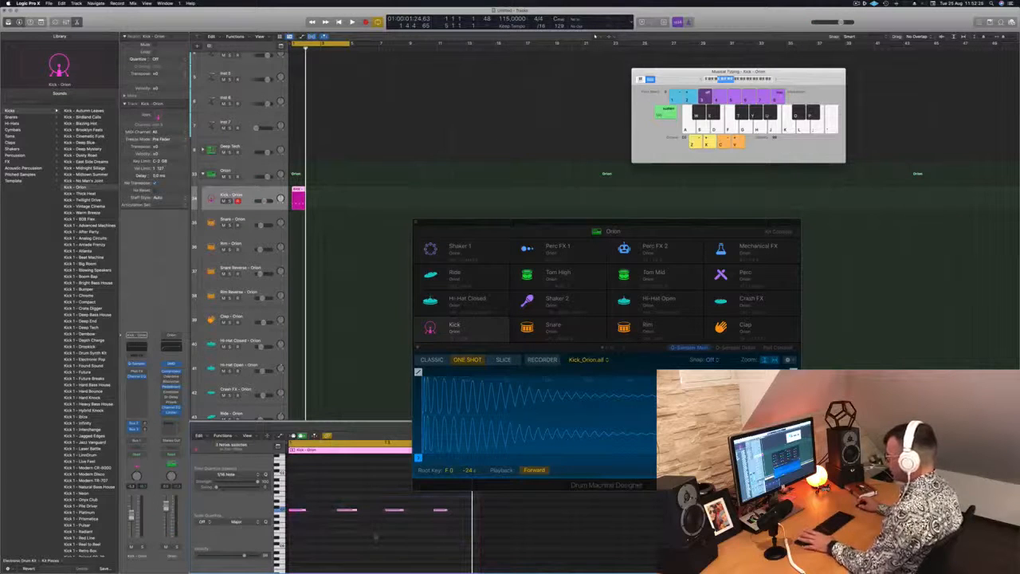
key(space)
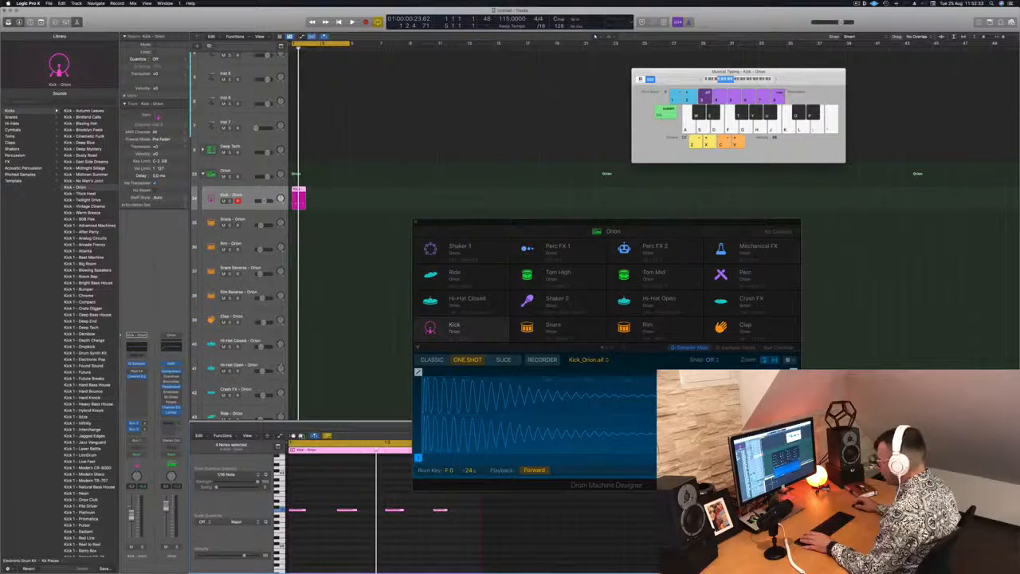
Step: Switch the piano roll display from Selected Regions to One Track
click(249, 435)
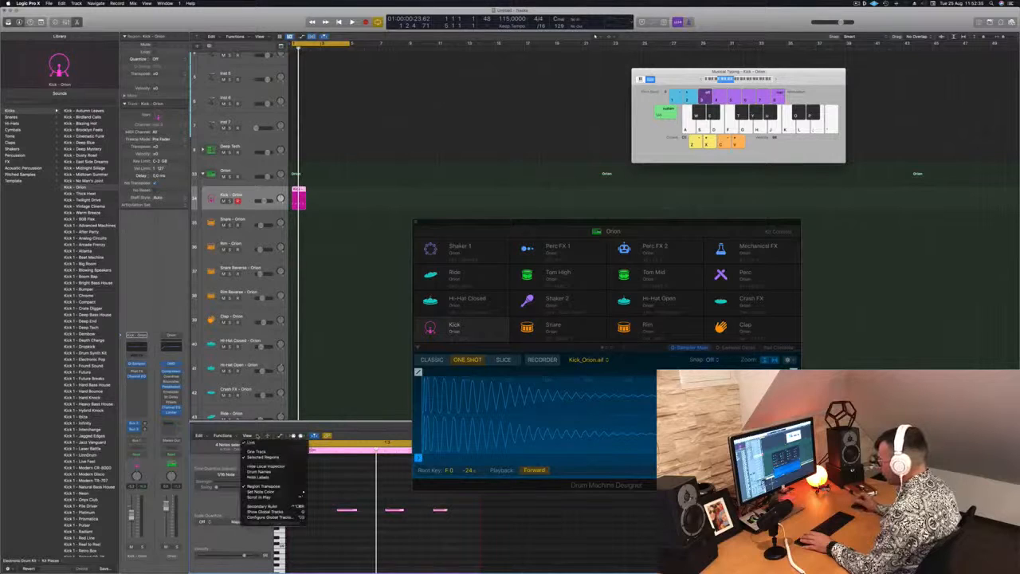
click(256, 452)
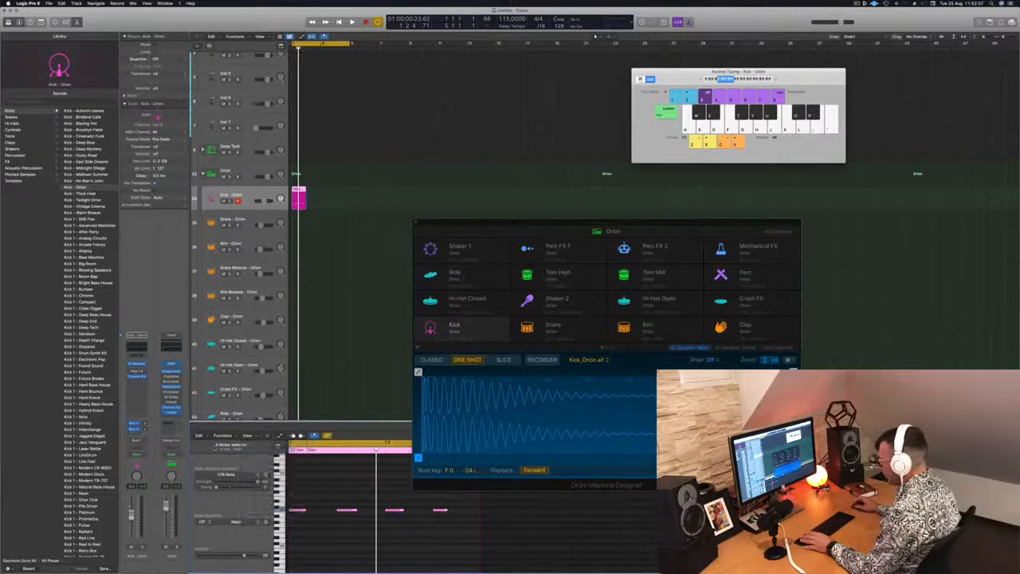
click(248, 435)
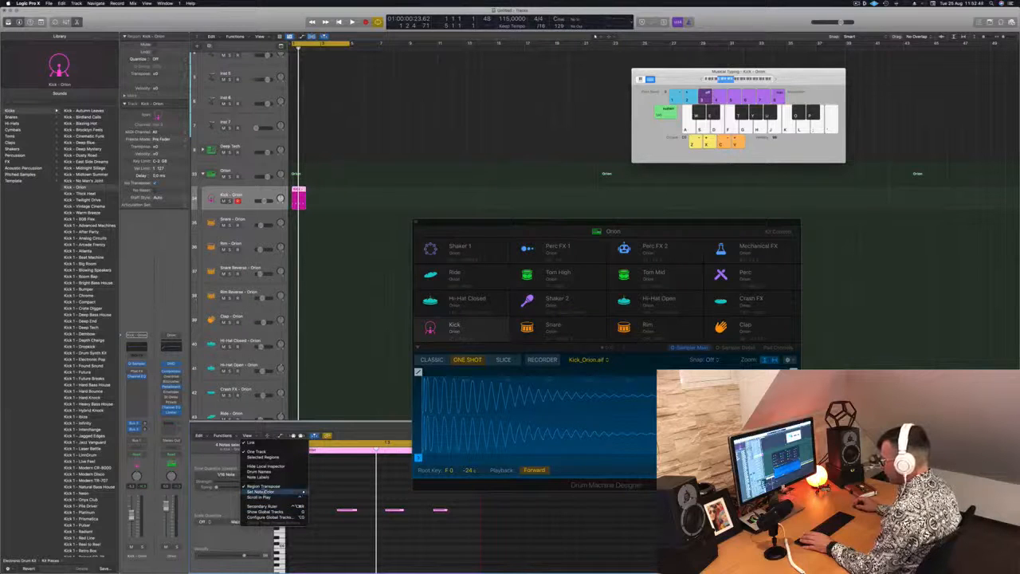
click(336, 481)
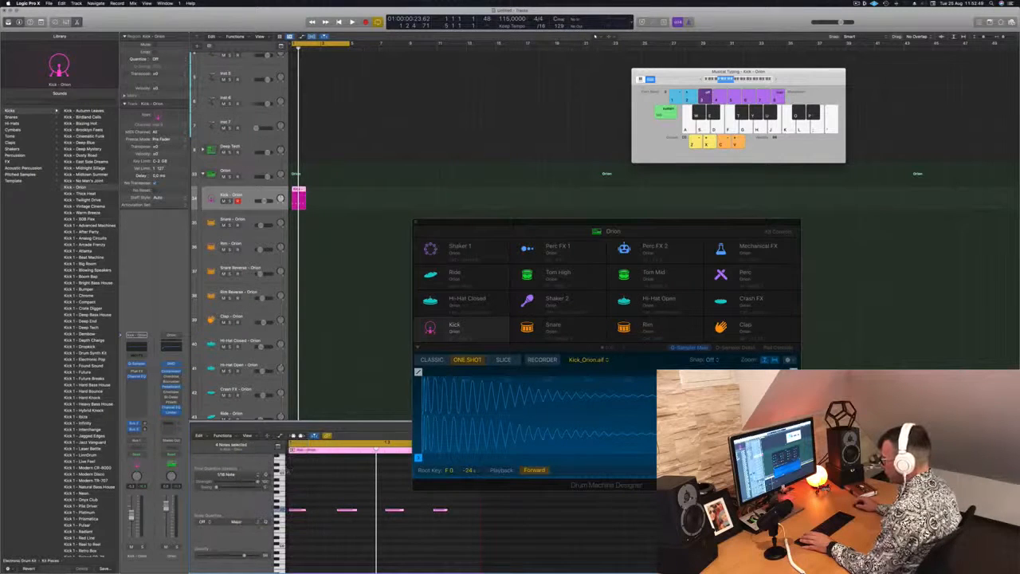
Step: Trim the start of the Kick - Orion region so that it begins after its first note
drag(291, 469, 316, 474)
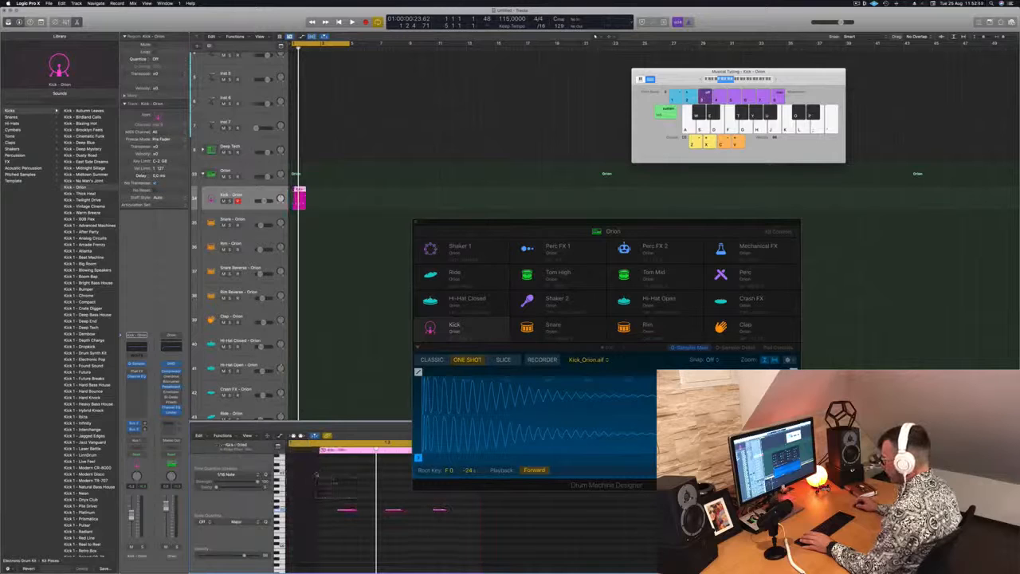
scroll(303, 485, up, 3)
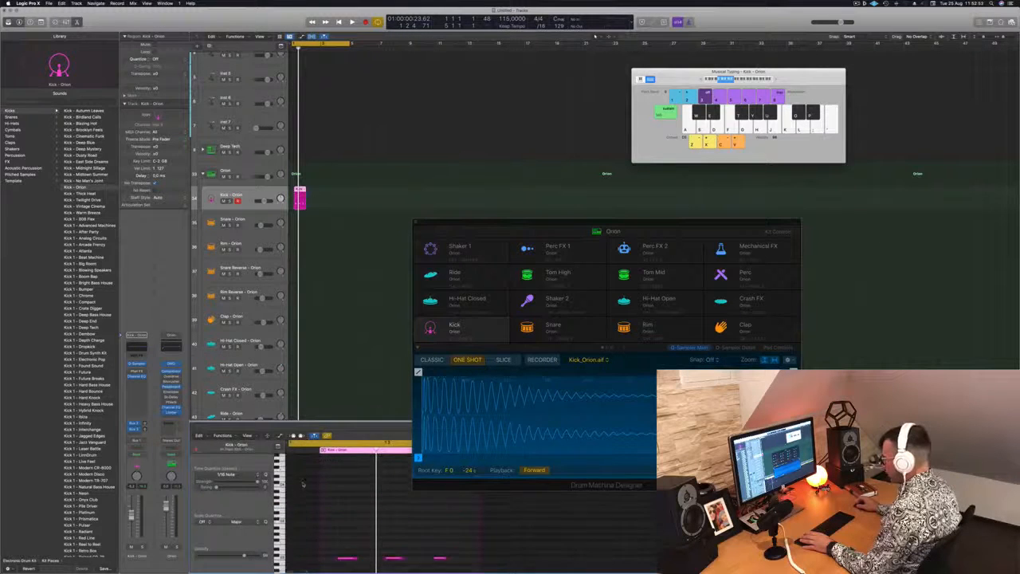
scroll(303, 485, down, 5)
scroll(303, 485, up, 3)
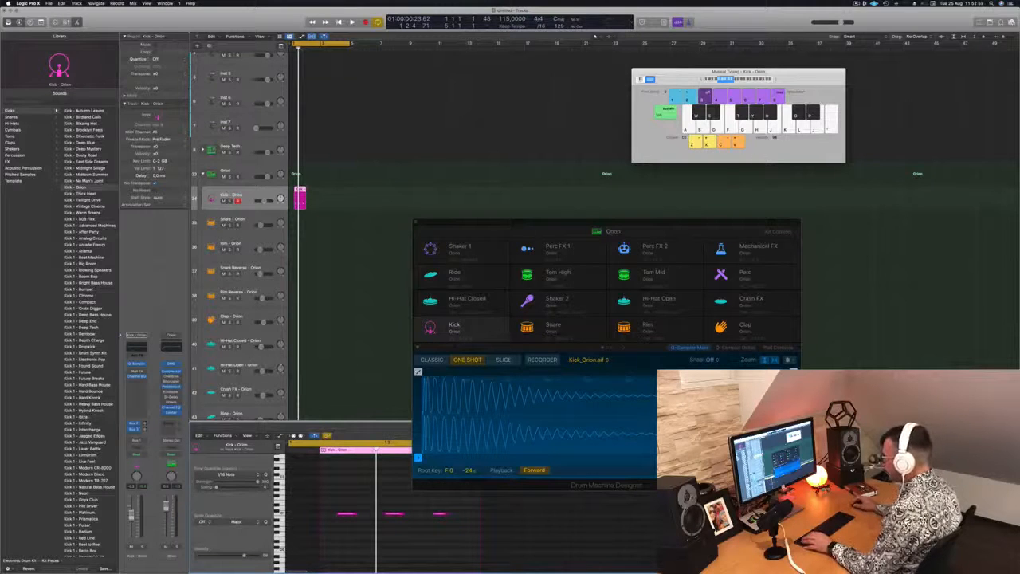
Step: Move the trimmed kick region back to bar 1 and shift its three notes to the region's start
drag(299, 192, 297, 192)
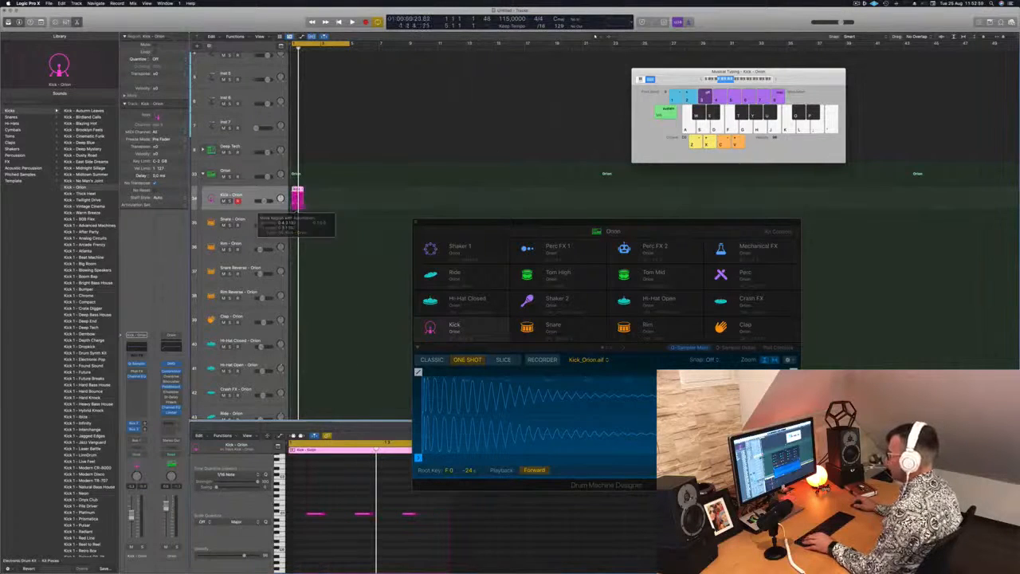
drag(301, 501, 430, 534)
drag(314, 515, 297, 515)
click(393, 515)
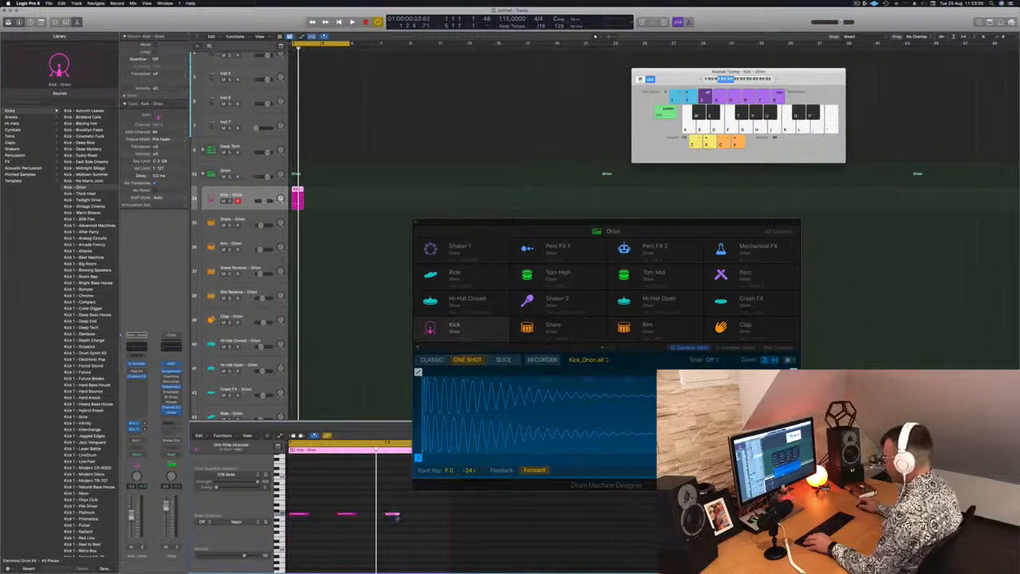
Step: Duplicate the last kick note to complete a four-beat bar and transpose all four notes down and up to compare pitches
drag(393, 515, 444, 519)
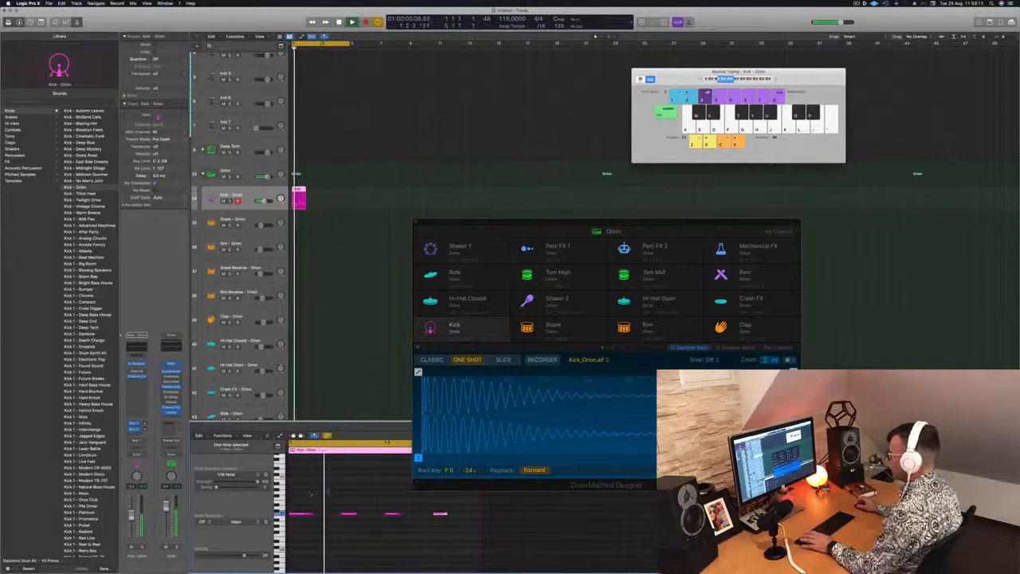
drag(306, 498, 502, 550)
key(alt+Down)
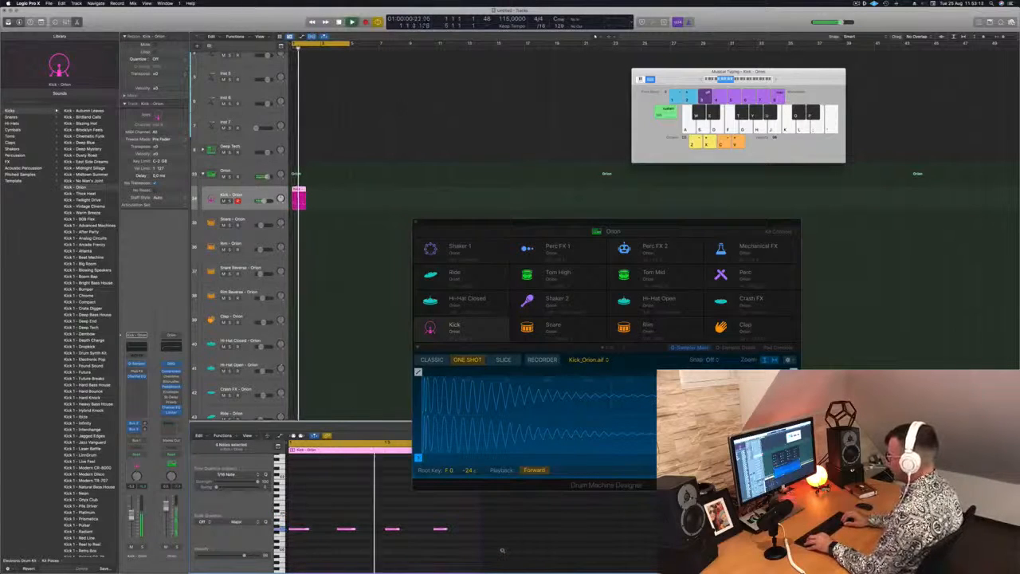
key(alt+Down)
key(alt+Down)
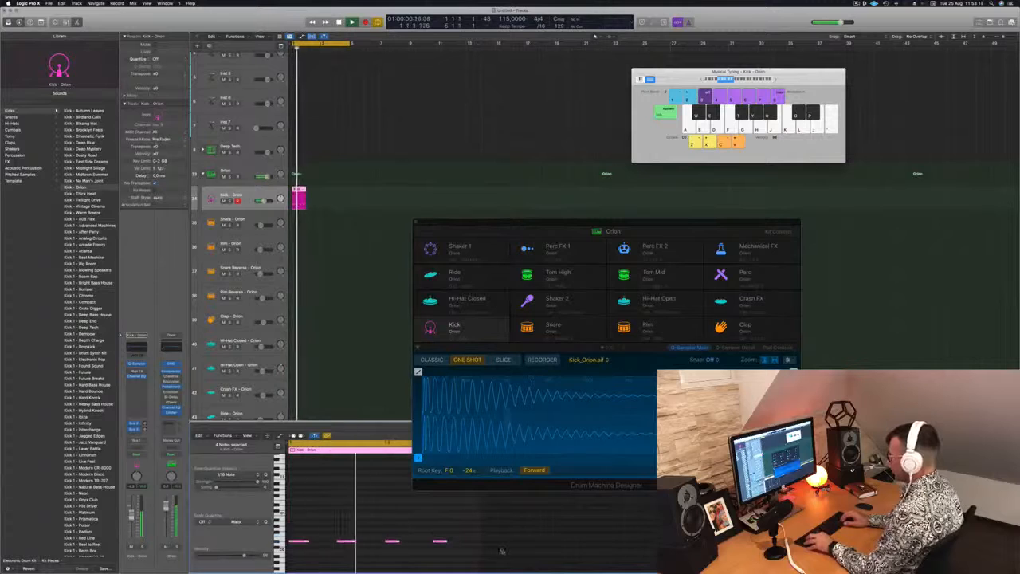
key(alt+Up)
key(alt+Up)
key(alt+Up)
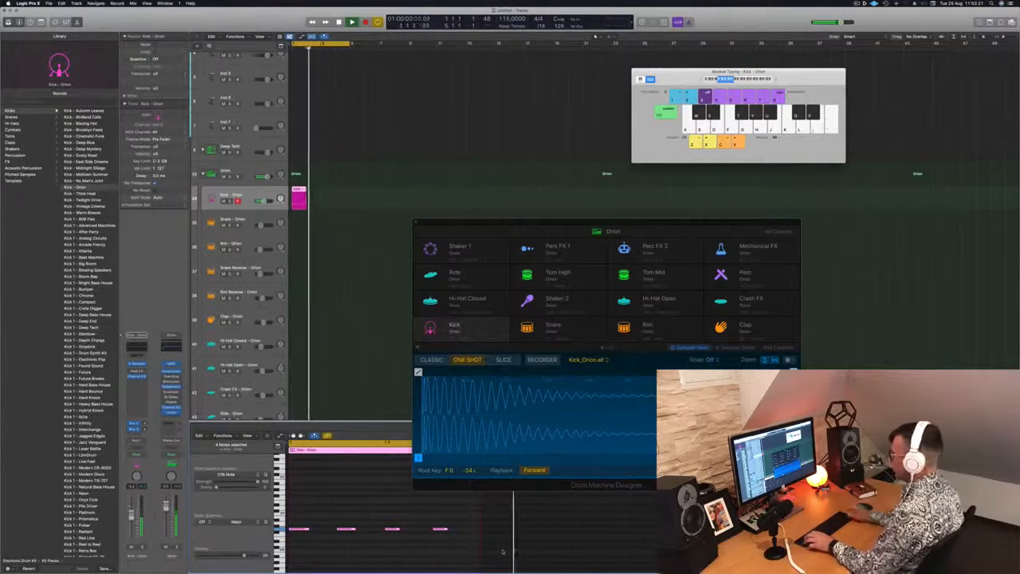
Step: Repeat the Kick - Orion region so that four back-to-back one-bar copies fill bars 1 to 4
drag(300, 197, 324, 196)
shift+click(297, 197)
key(super+Left)
key(super+Left)
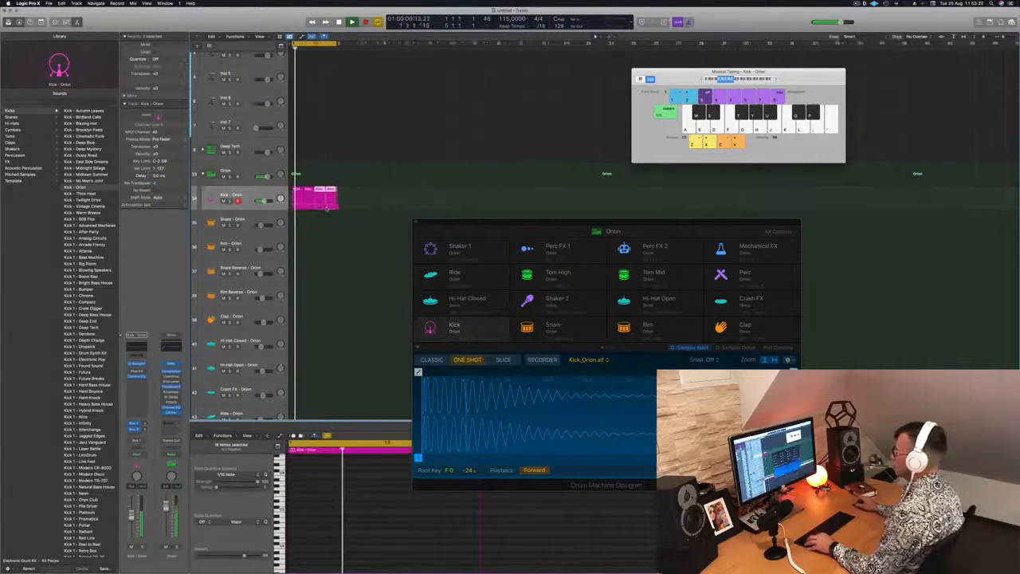
click(348, 217)
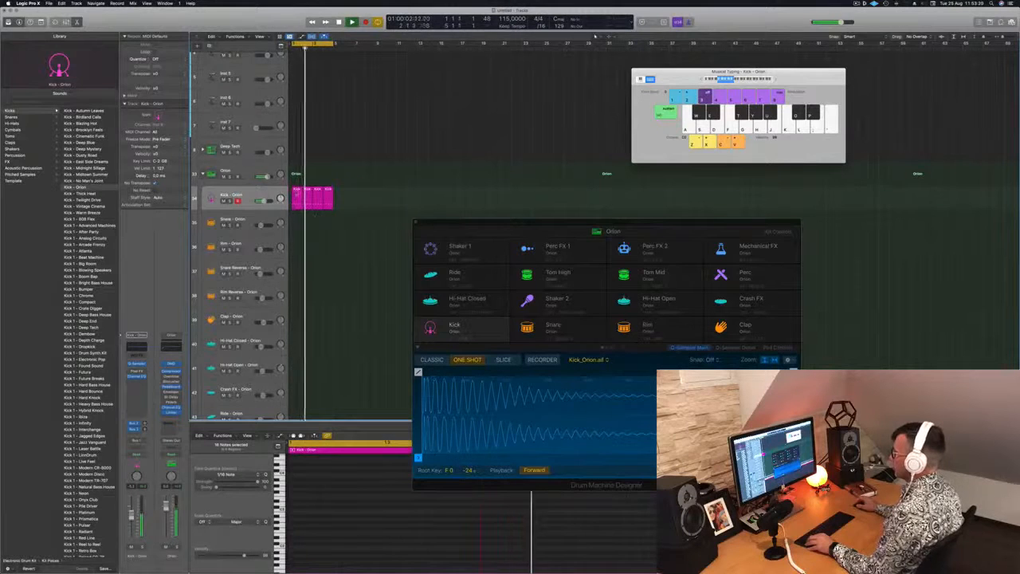
Step: Copy the first kick region to the Hi-Hat Open - Orion track and shift its four notes half a beat later to the offbeats
click(297, 194)
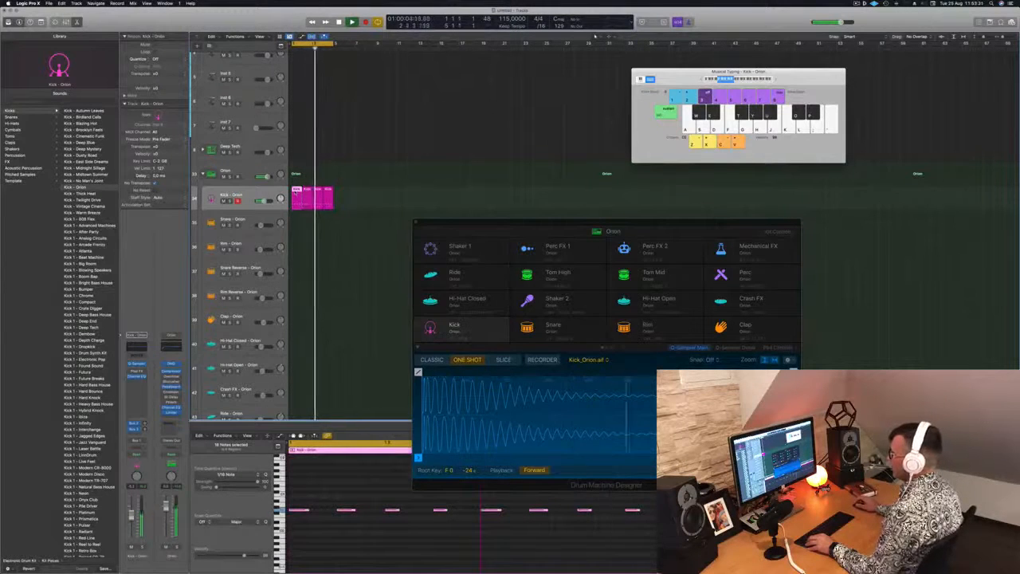
scroll(307, 245, down, 2)
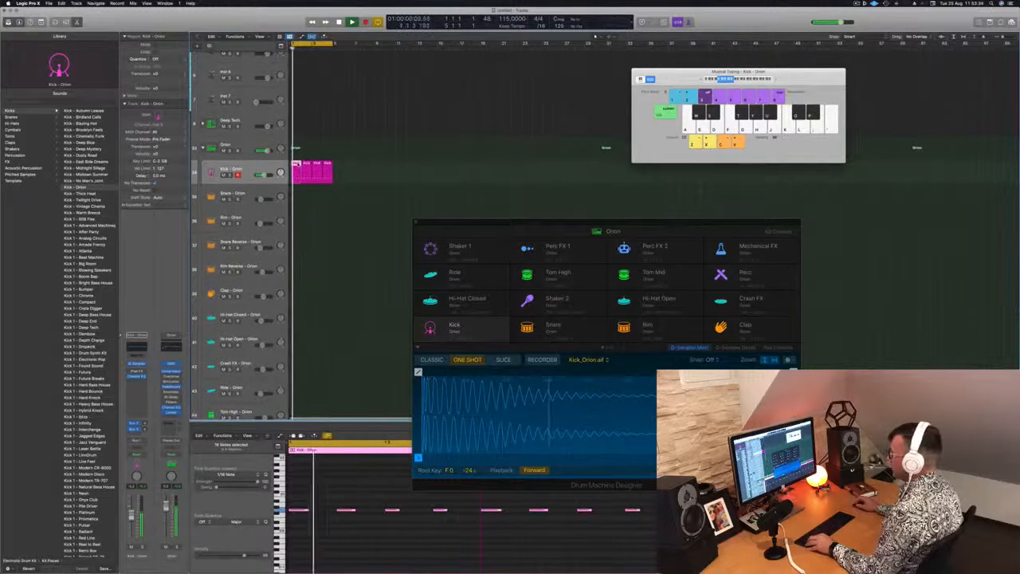
drag(298, 171, 297, 350)
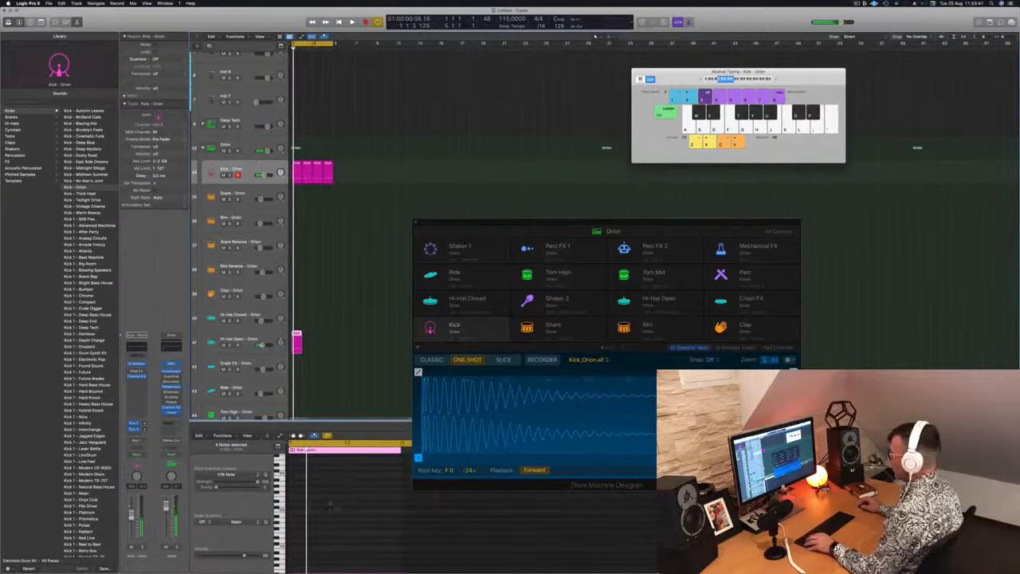
scroll(329, 502, down, 5)
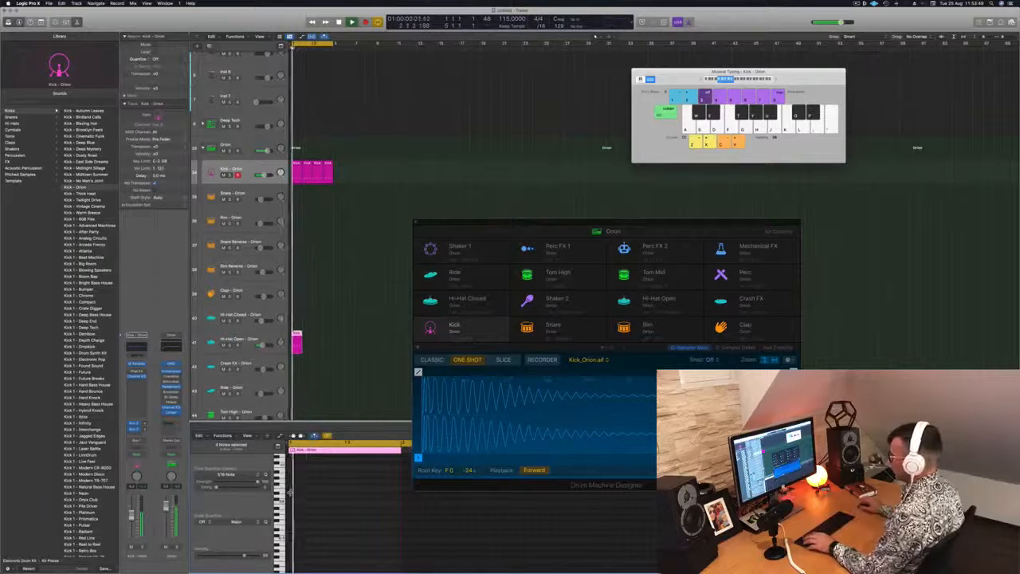
scroll(331, 497, up, 10)
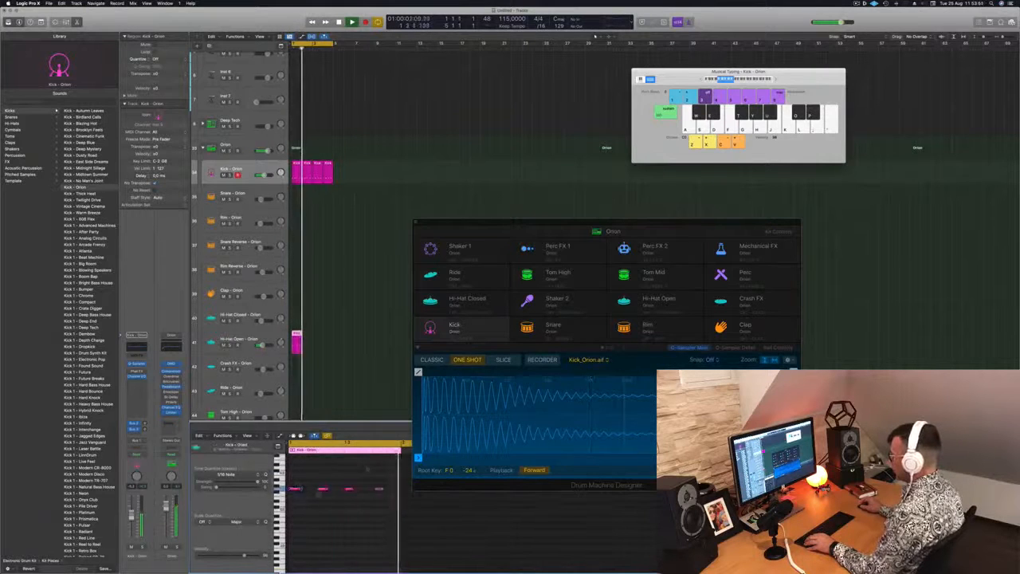
drag(295, 483, 390, 507)
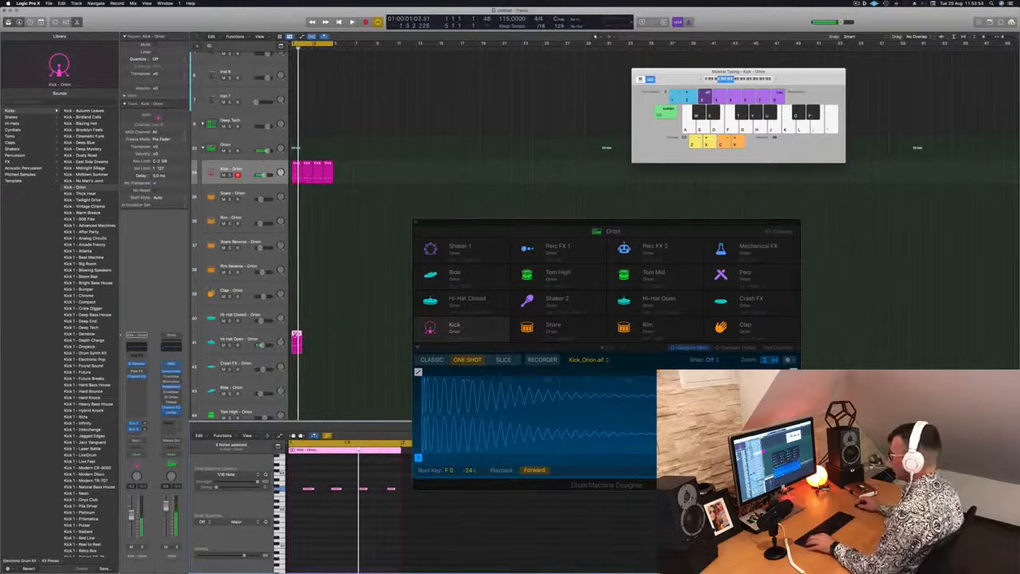
Step: Repeat the open hi-hat region to fill bars 1 to 4, raise all its notes by two semitones and play the pattern
drag(295, 336, 316, 338)
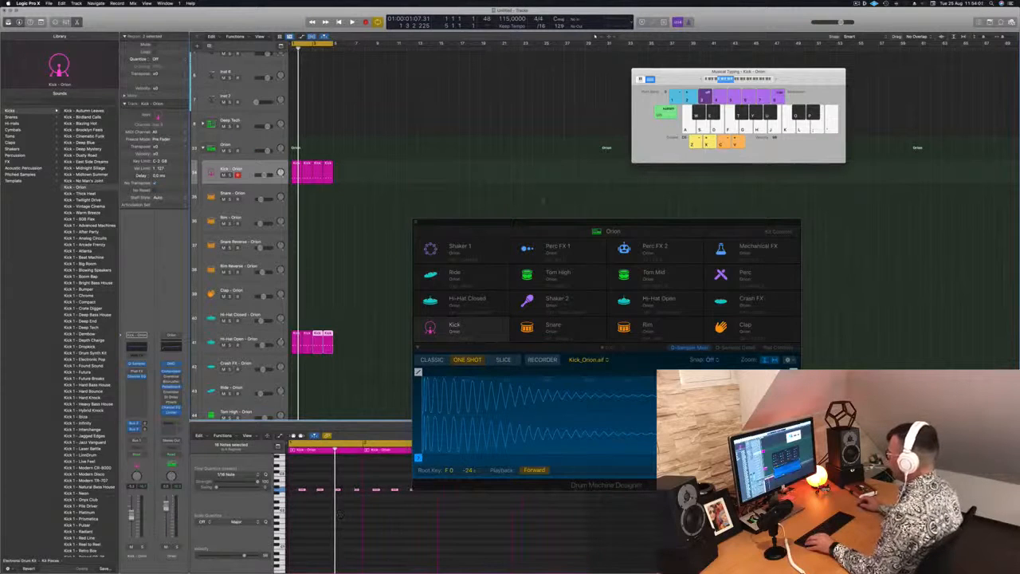
drag(536, 224, 603, 128)
drag(300, 482, 618, 510)
key(alt+Up)
key(alt+Up)
key(space)
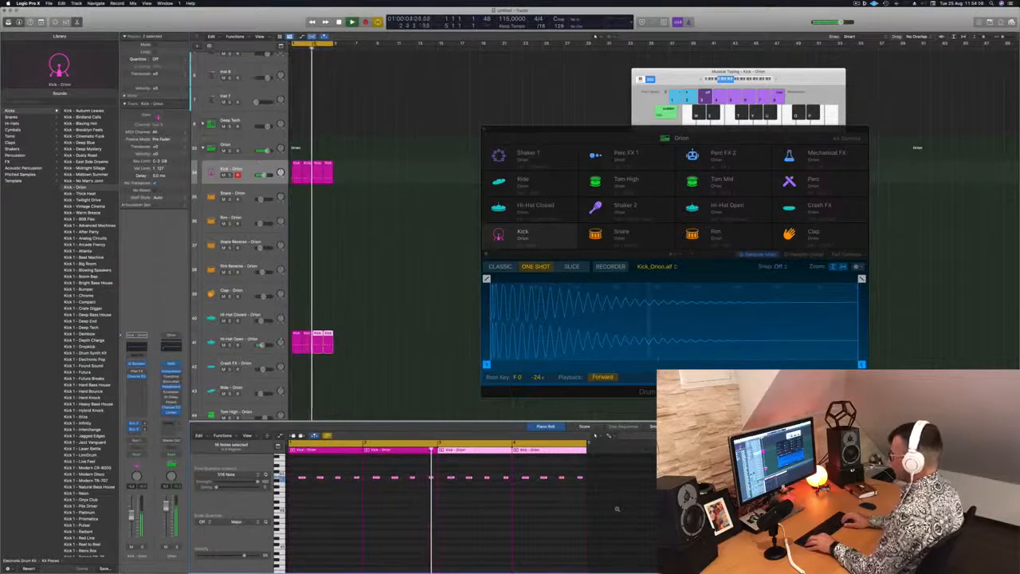
Step: Shorten the Hi-Hat Open sample to end at 0.761 s and give it a long fade-out
click(216, 343)
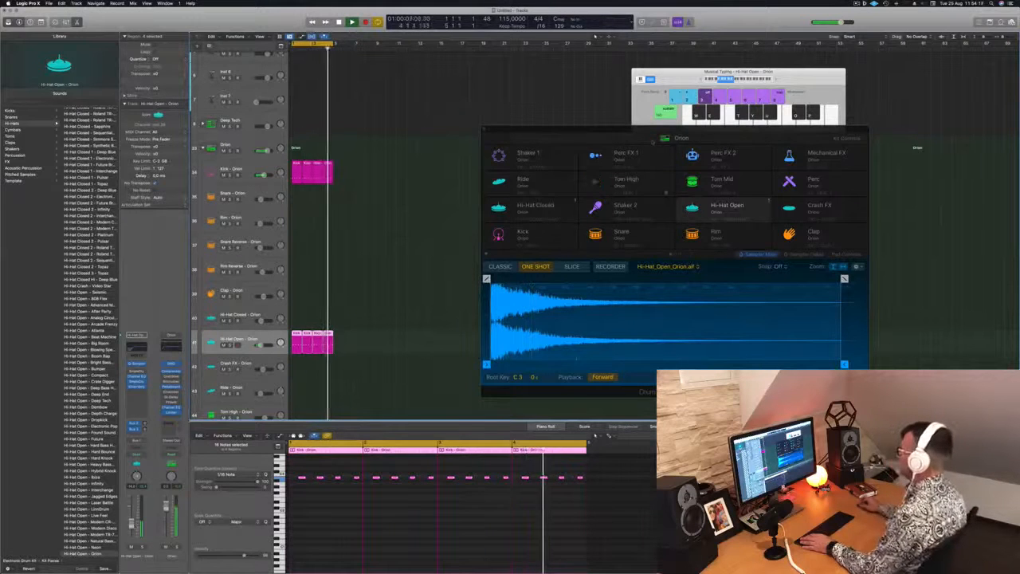
drag(624, 130, 614, 124)
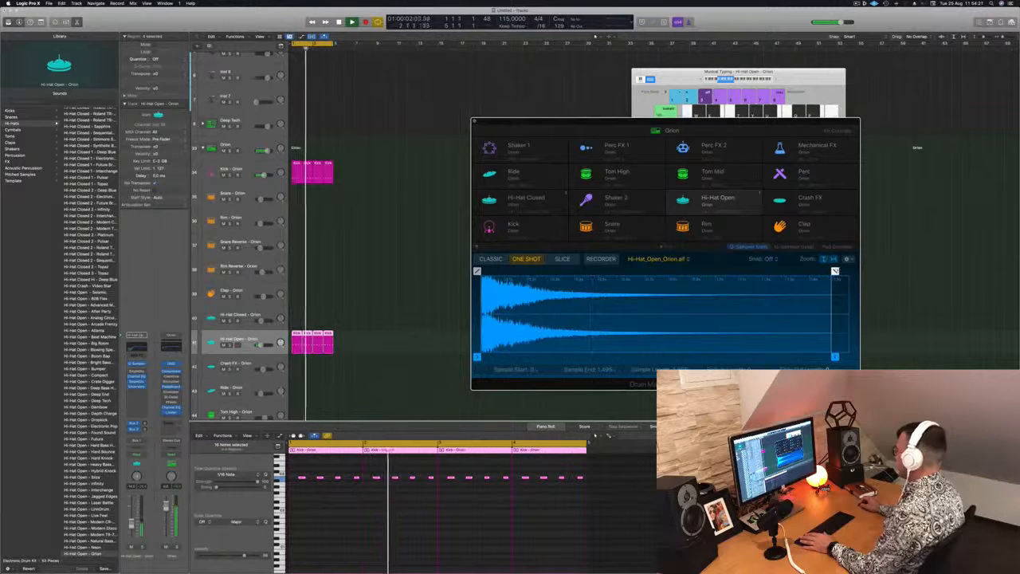
drag(835, 271, 706, 271)
drag(835, 356, 662, 357)
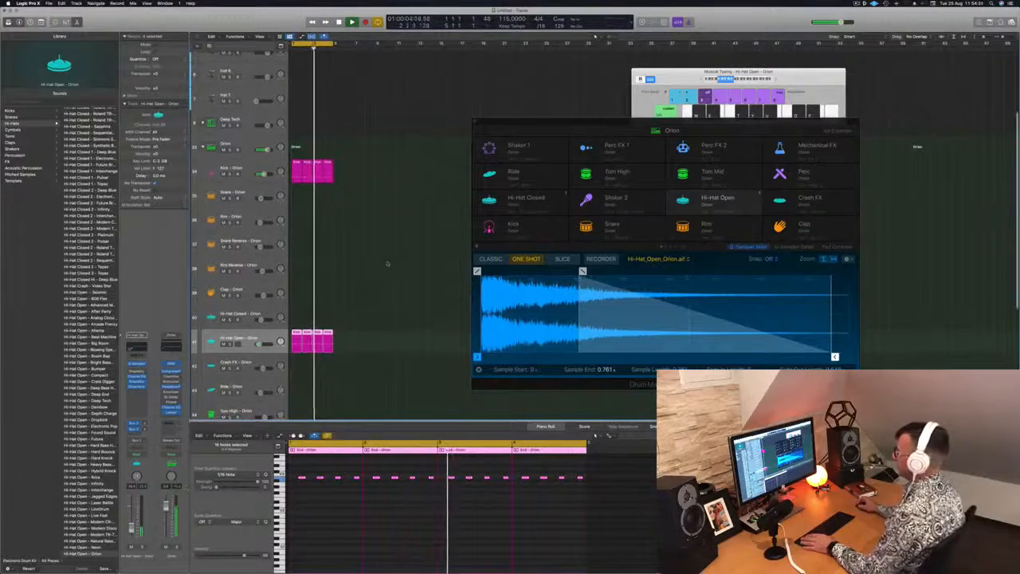
Step: Copy the first kick region to the Snare - Orion track and keep only the notes on beats 2 and 4
scroll(343, 212, down, 2)
click(298, 142)
drag(297, 143, 297, 166)
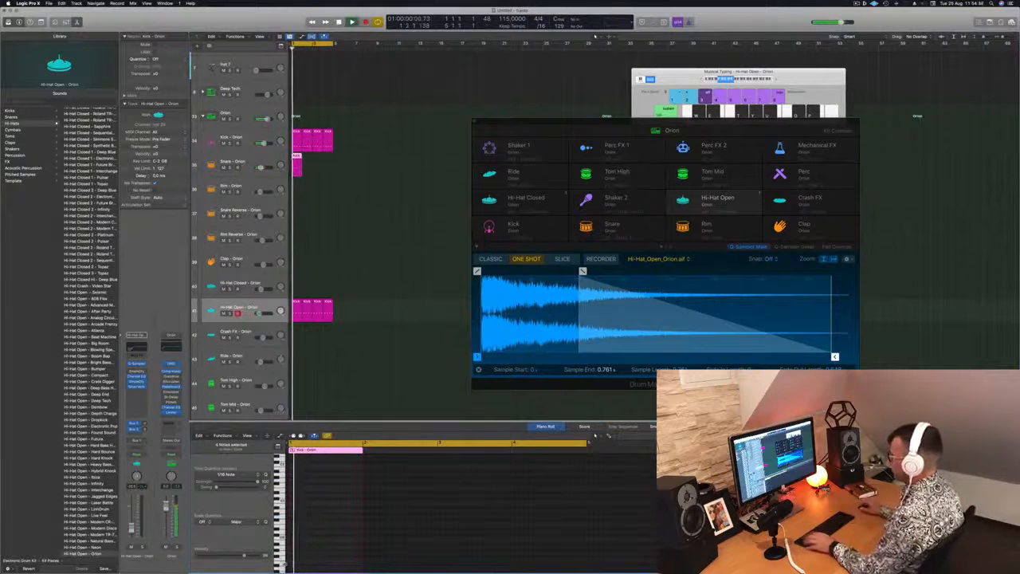
scroll(316, 539, up, 5)
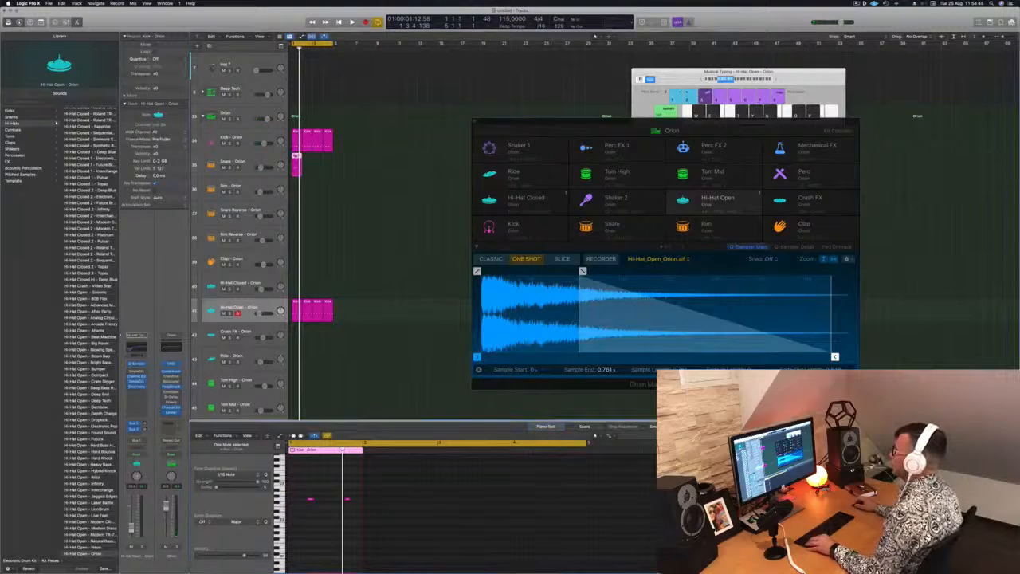
Step: Repeat the snare region to fill bars 1 to 4 and play the combined drum pattern
drag(296, 157, 323, 164)
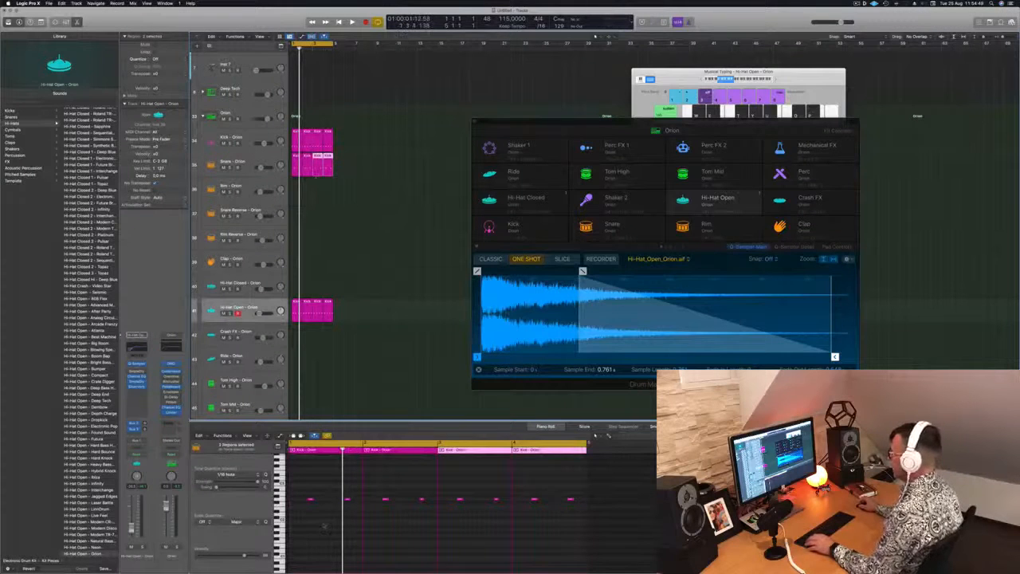
click(324, 526)
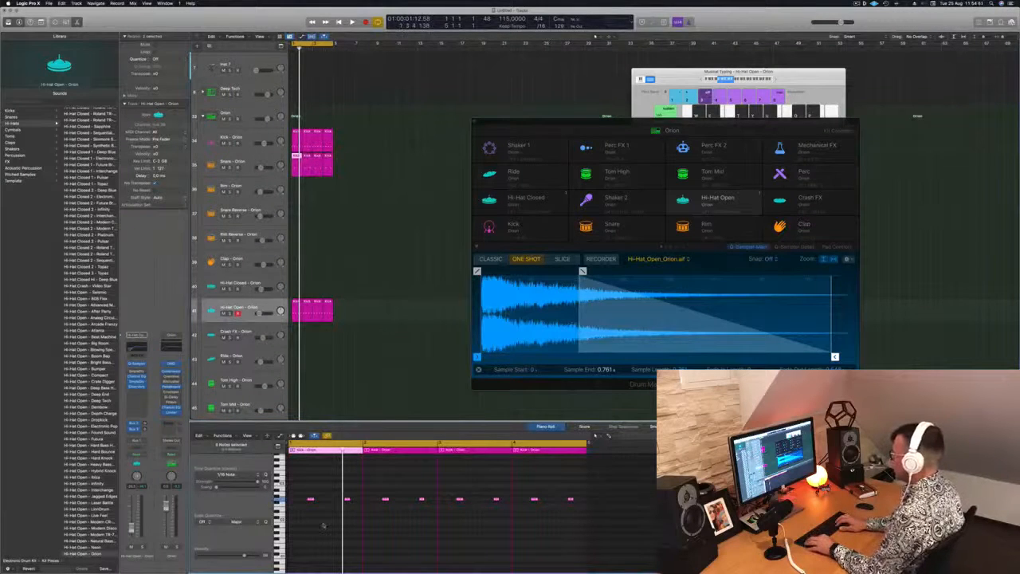
key(space)
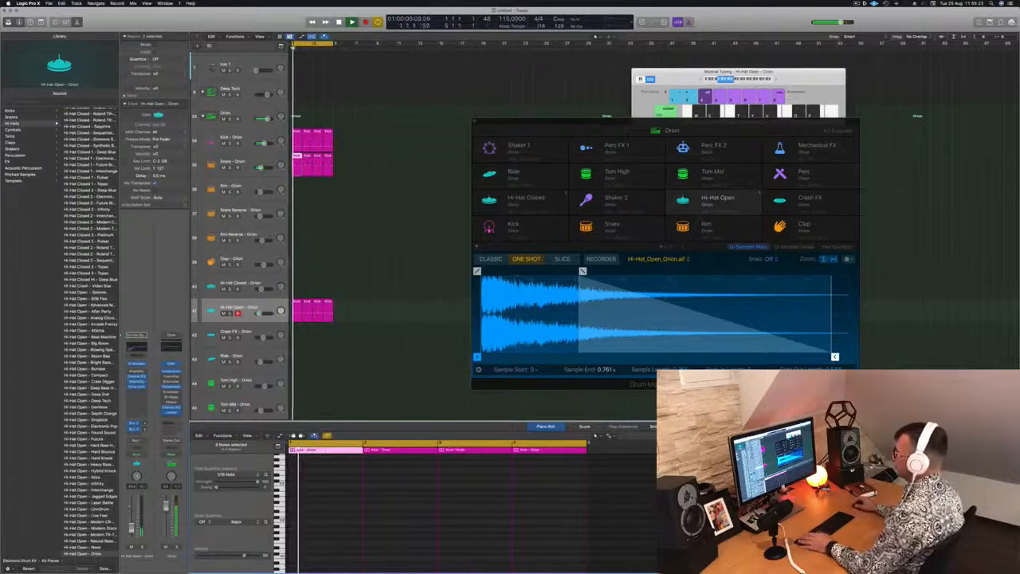
Step: Build a four-bar Tom High - Orion part from a copied kick region, keeping a single note near the end of each bar
click(238, 307)
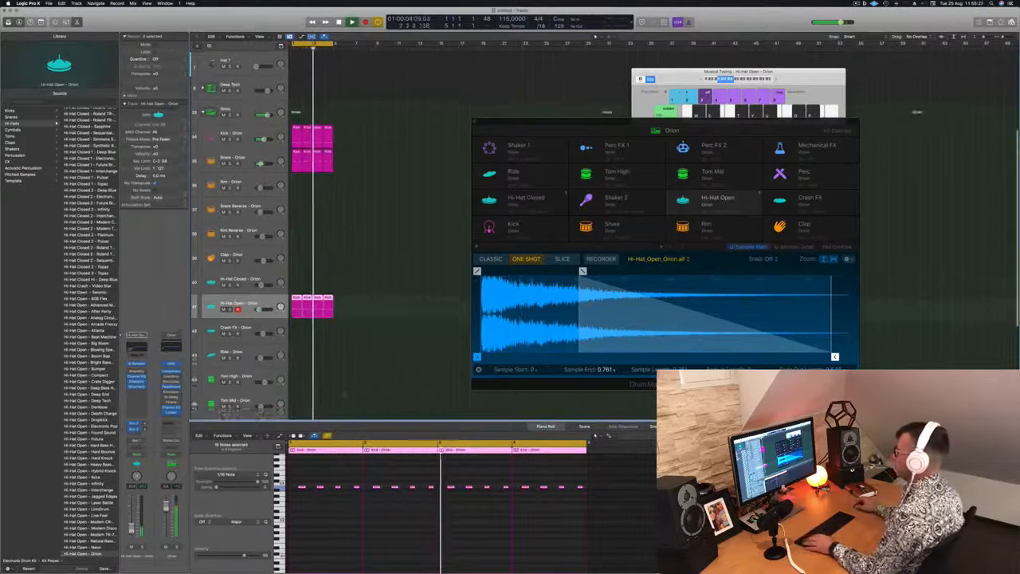
scroll(239, 232, down, 3)
drag(298, 109, 298, 339)
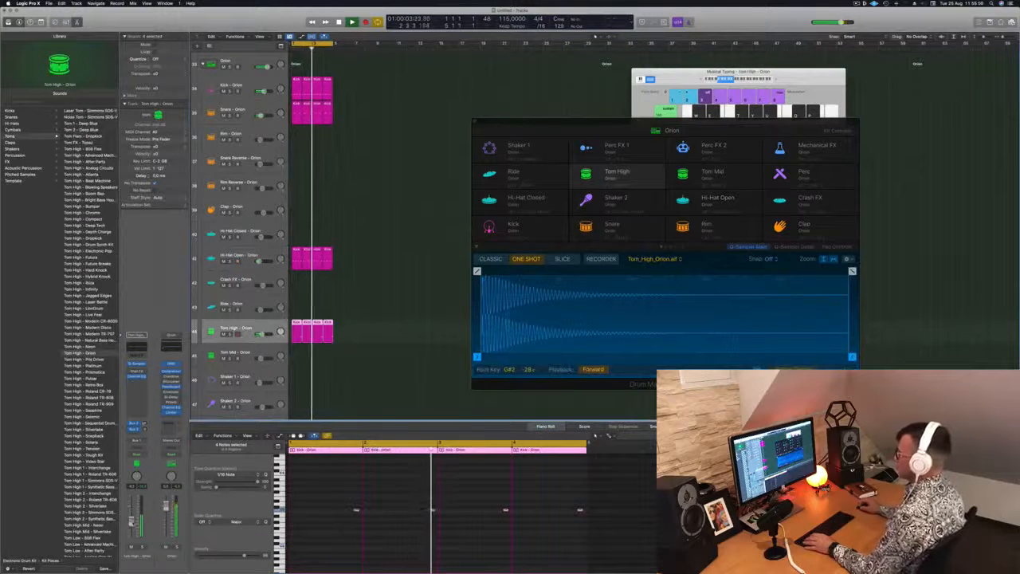
Step: Repeat the four-bar drum regions up to bar 17 and extend the cycle range to the same length
scroll(415, 200, up, 5)
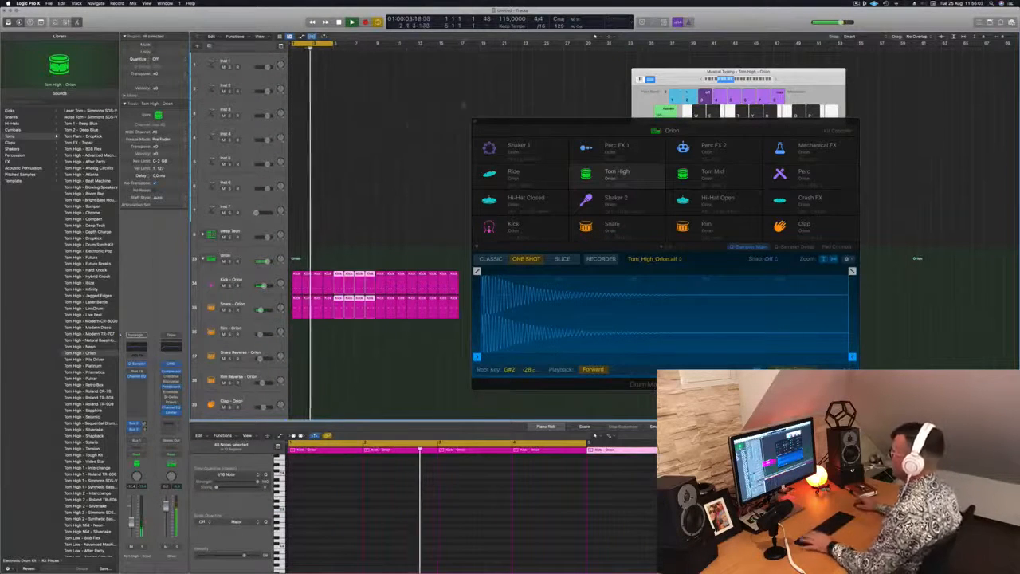
drag(293, 43, 456, 54)
Step: Move the Drum Machine Designer window aside and load the Retro Synth instrument on the Inst 1 track
drag(533, 120, 790, 146)
click(247, 64)
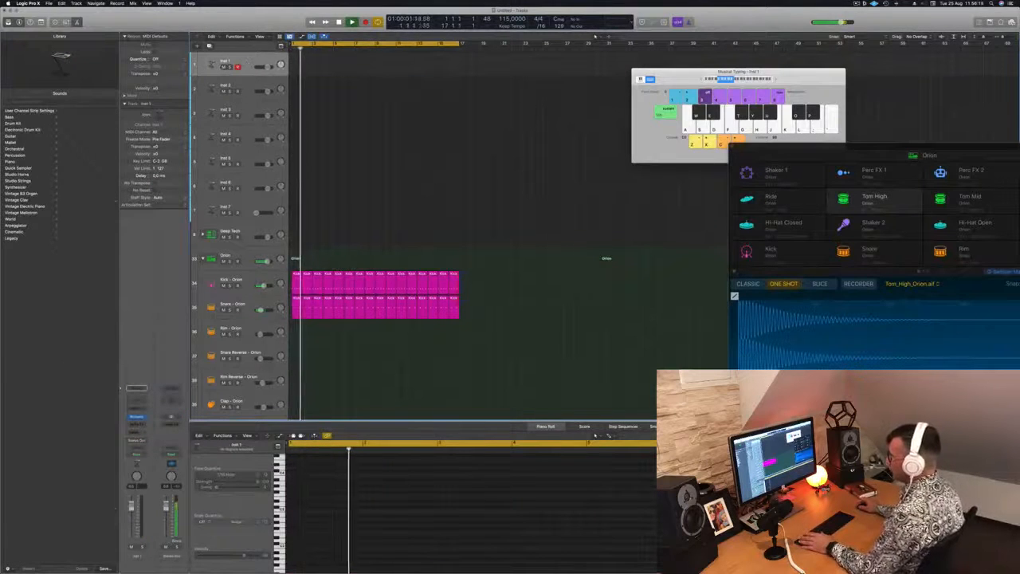
click(137, 389)
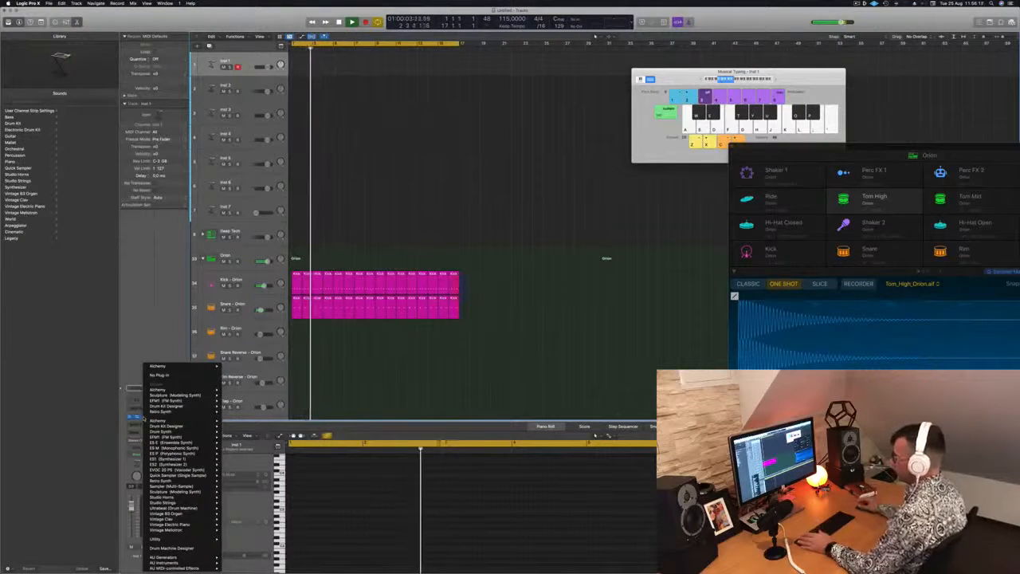
mouse_move(179, 426)
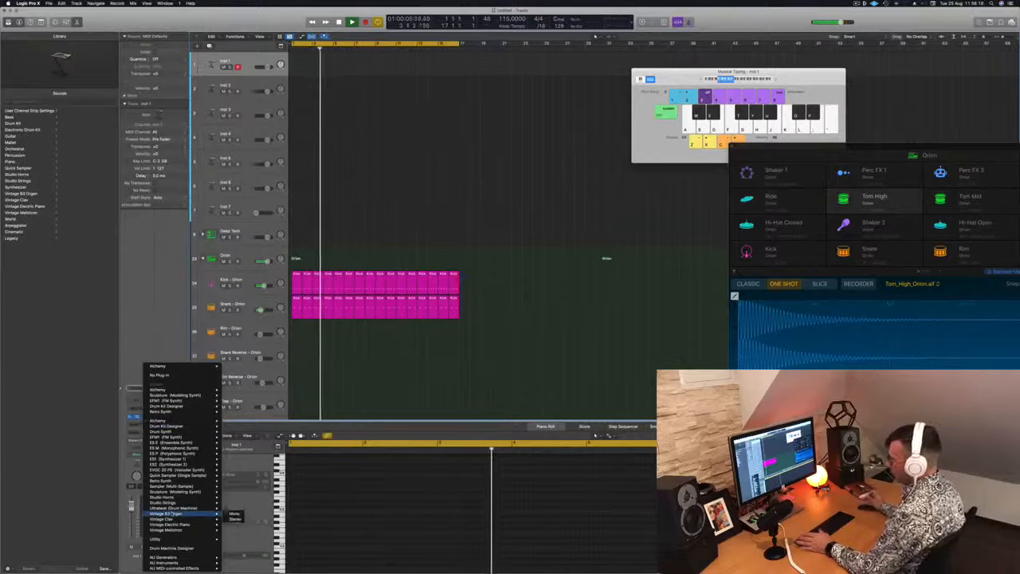
mouse_move(179, 497)
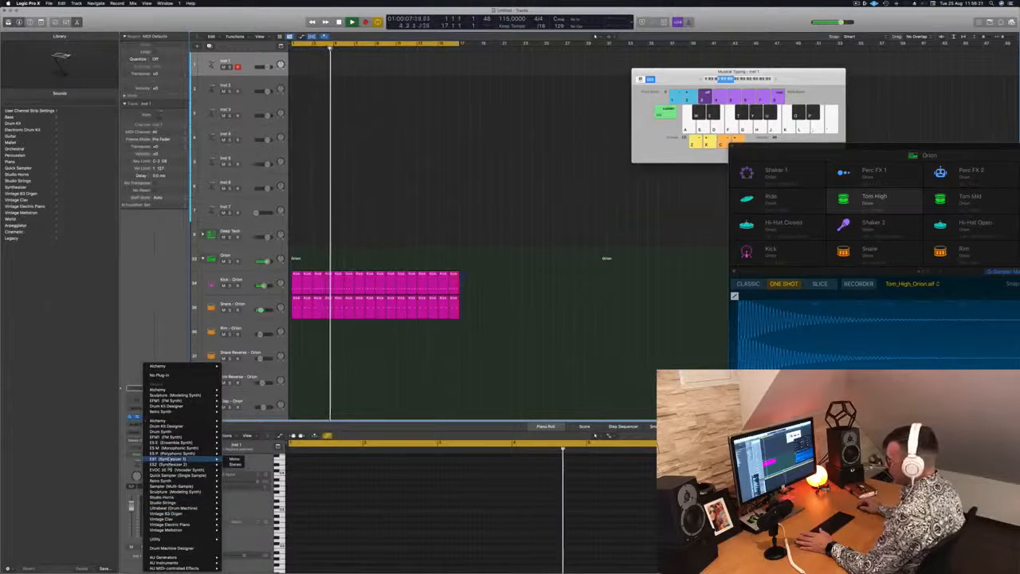
click(235, 481)
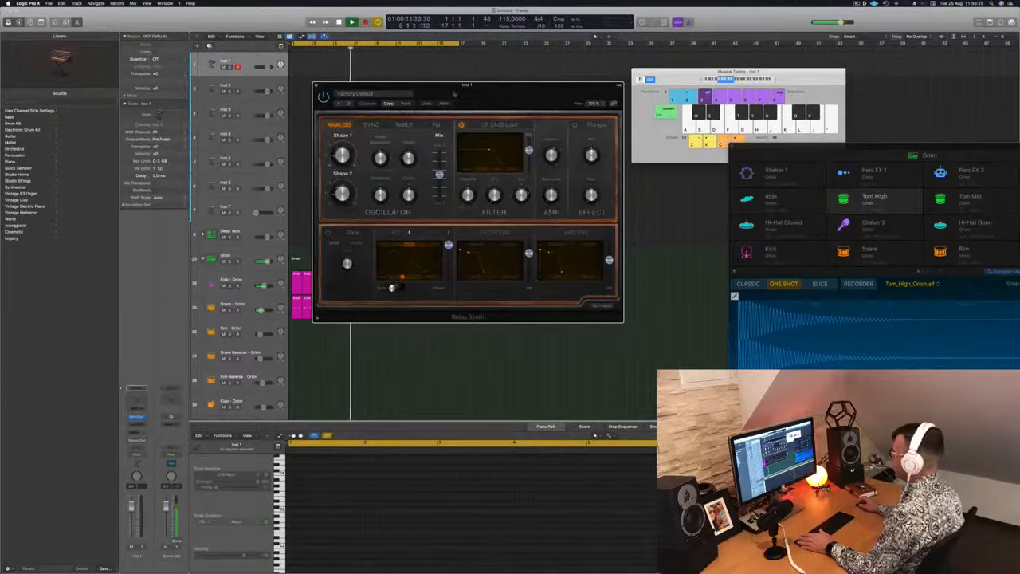
Step: Load the Animatter Synth preset from the Synth Leads category in Retro Synth and move the plug-in window clear of the tracks
drag(454, 94, 439, 94)
click(343, 94)
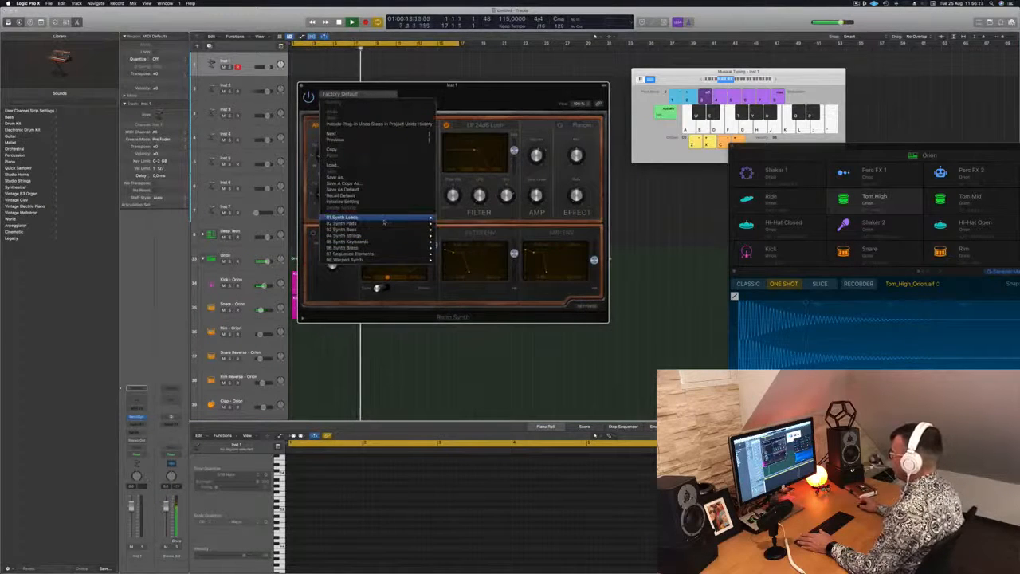
mouse_move(383, 222)
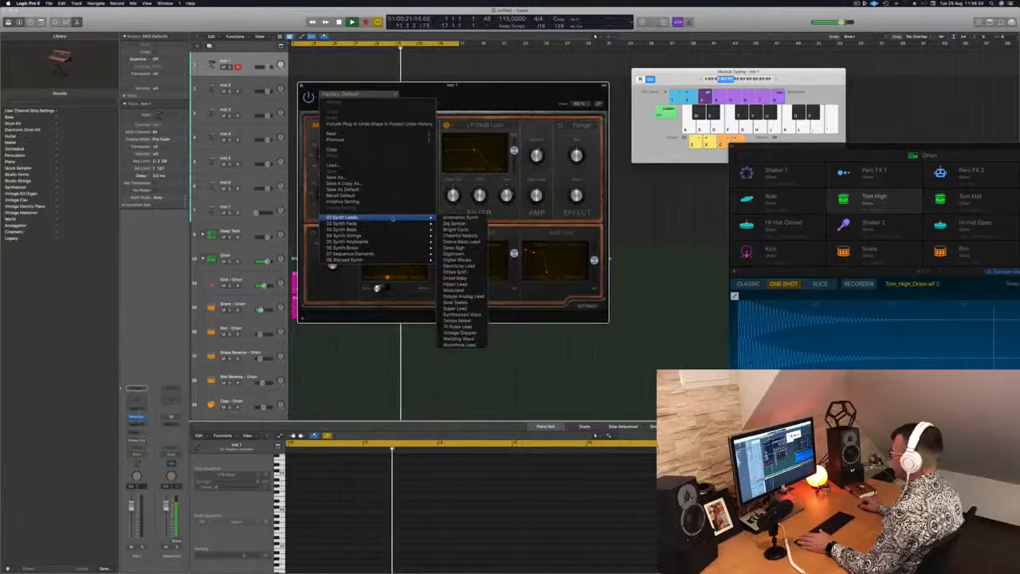
key(Escape)
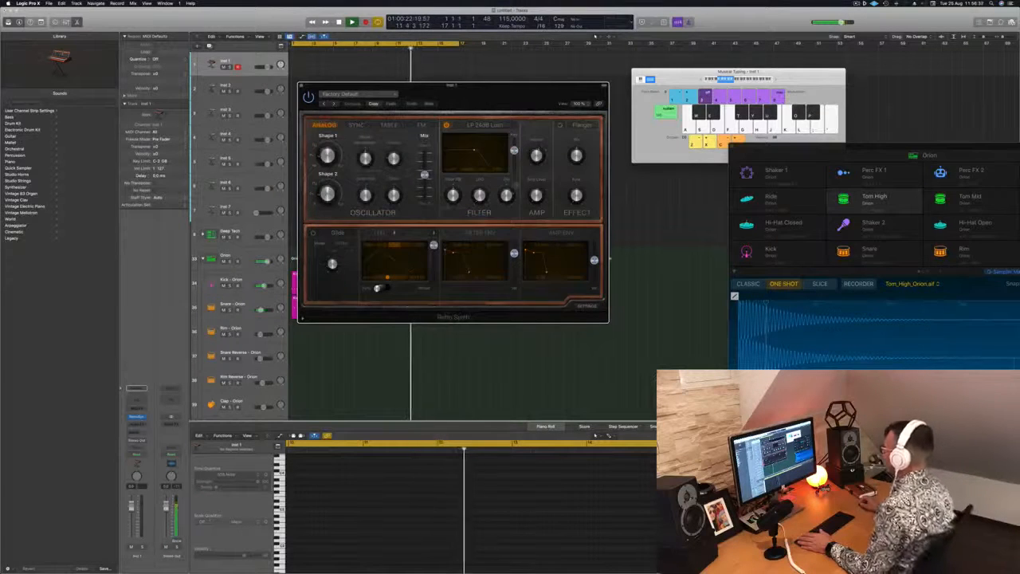
drag(530, 88, 654, 187)
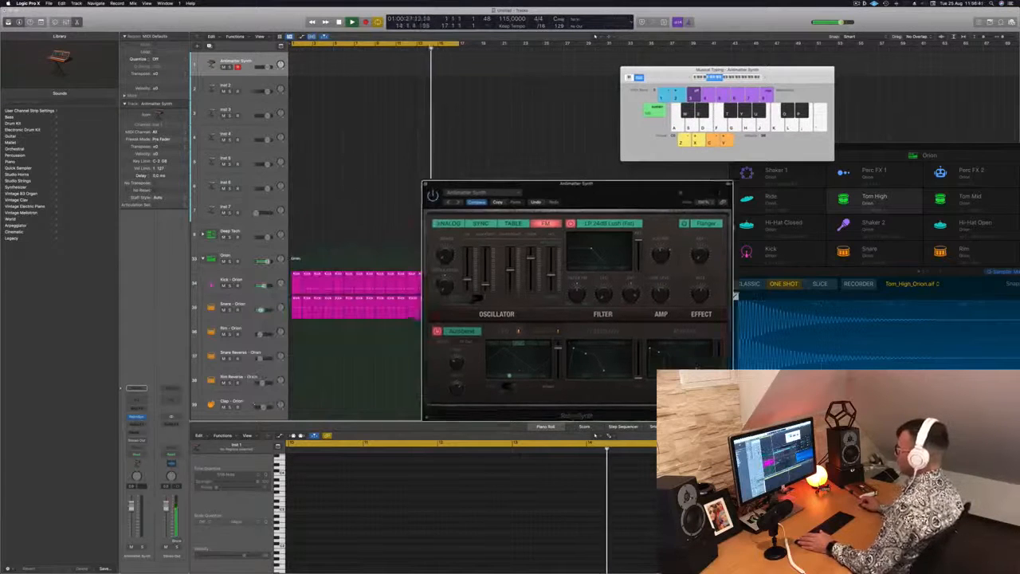
drag(460, 183, 480, 180)
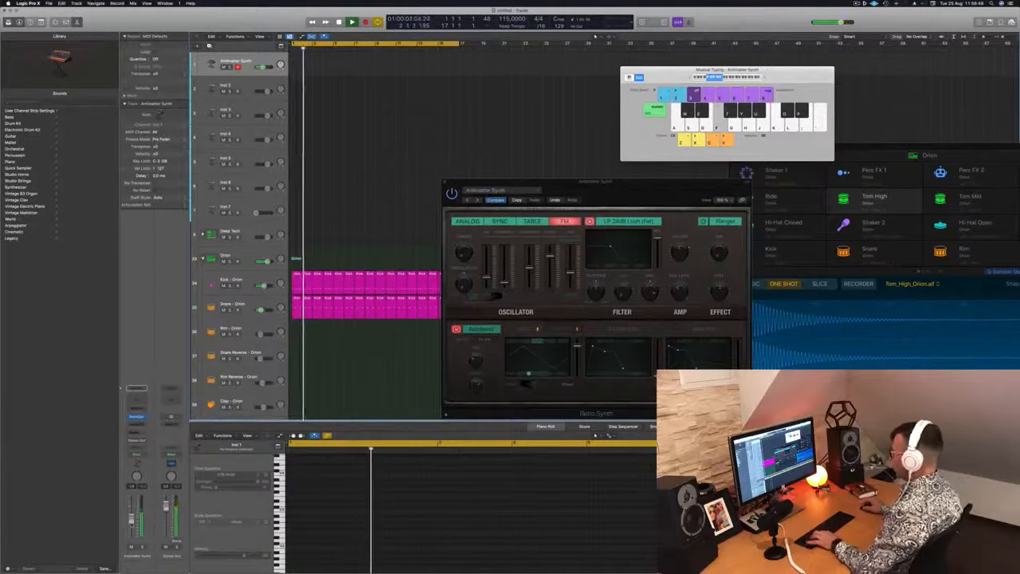
Step: Raise the Musical Typing octave range and advance the Retro Synth lead presets past Big Syncer to Bright Cycle
drag(627, 201, 499, 119)
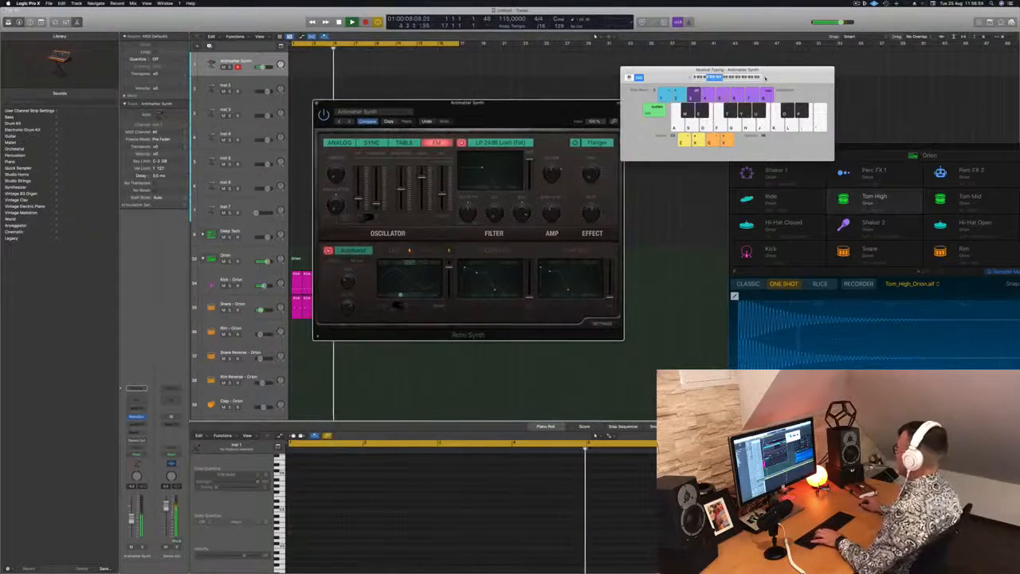
drag(351, 122, 429, 114)
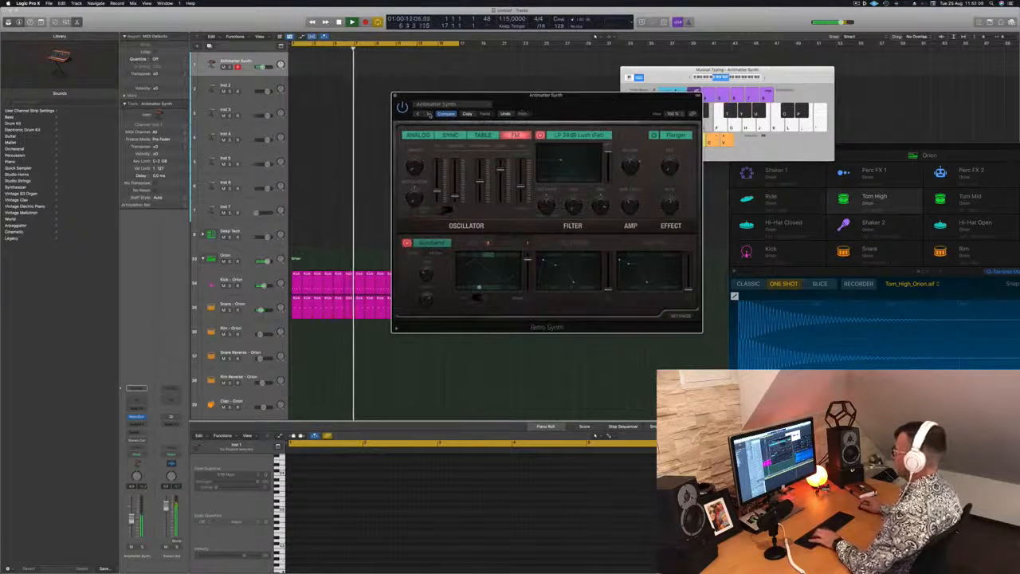
click(429, 114)
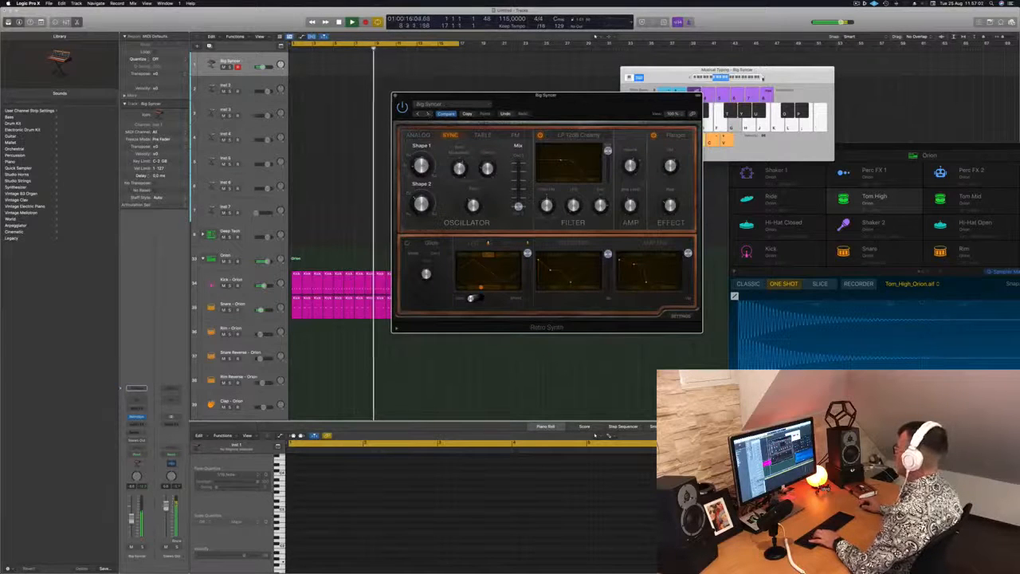
click(761, 77)
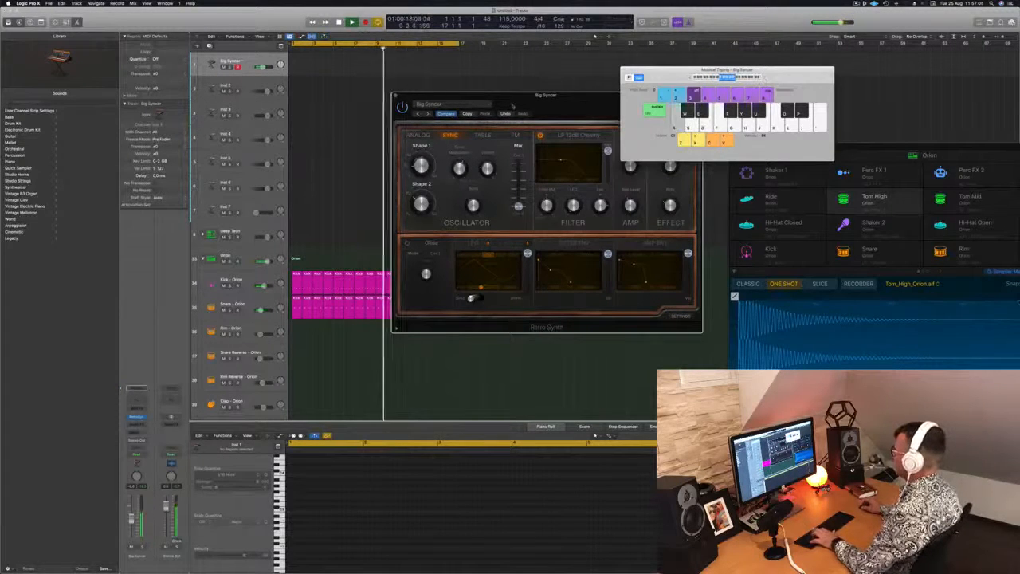
click(429, 114)
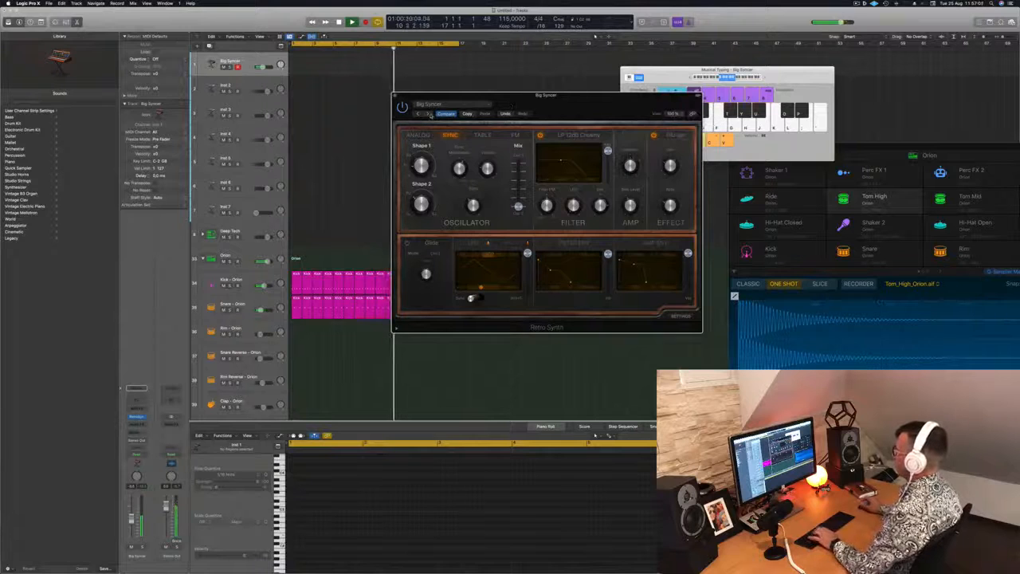
drag(584, 102, 532, 124)
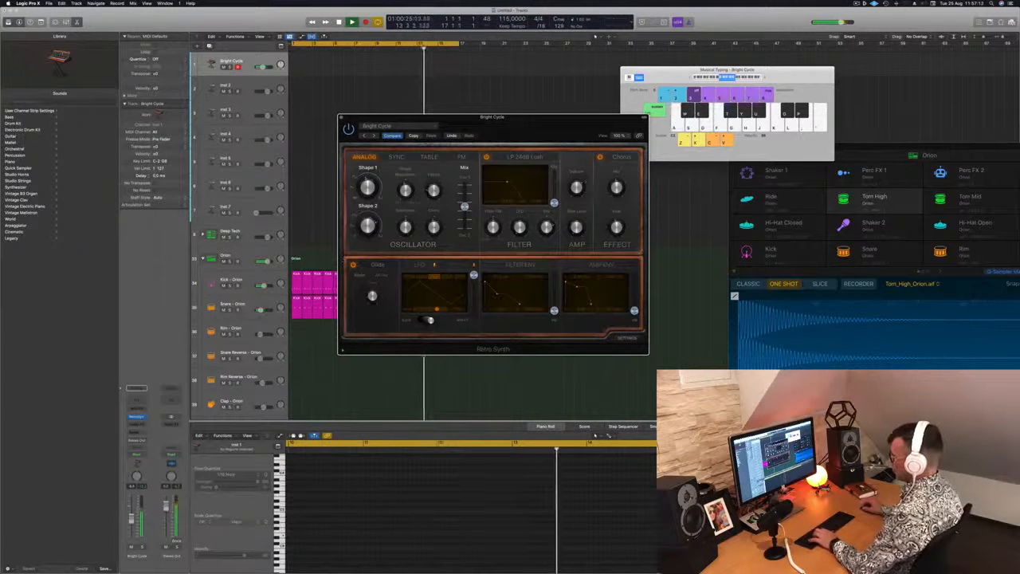
Step: Add a send from the Bright Cycle track to Bus 8 and insert the SilverVerb reverb on its new aux channel
click(136, 431)
mouse_move(133, 441)
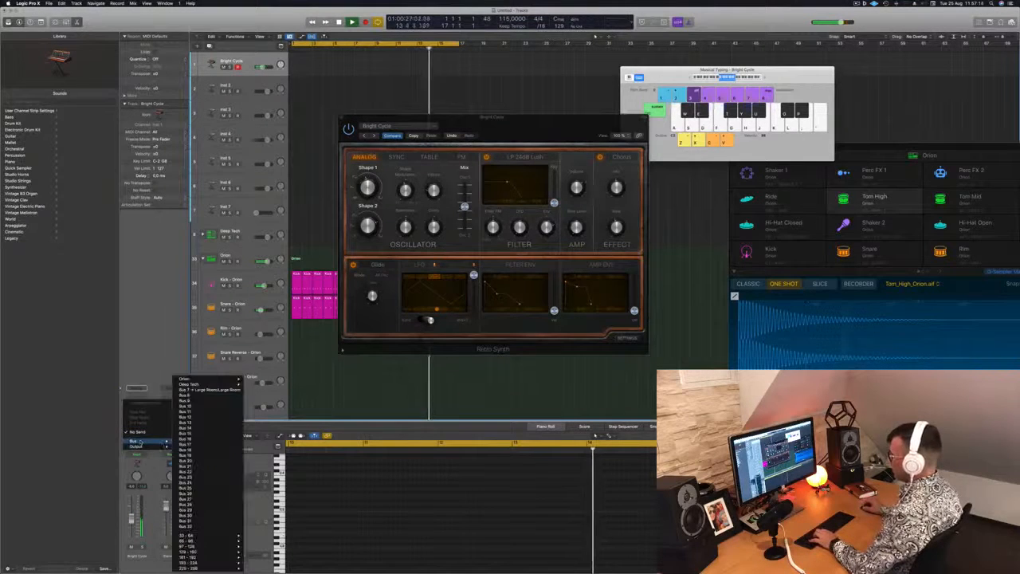
click(212, 395)
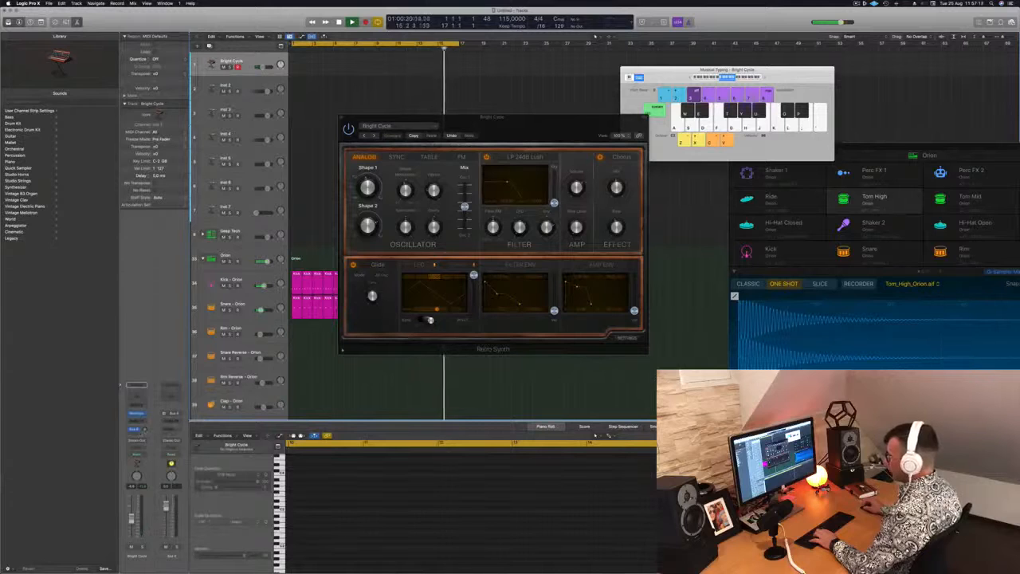
click(170, 413)
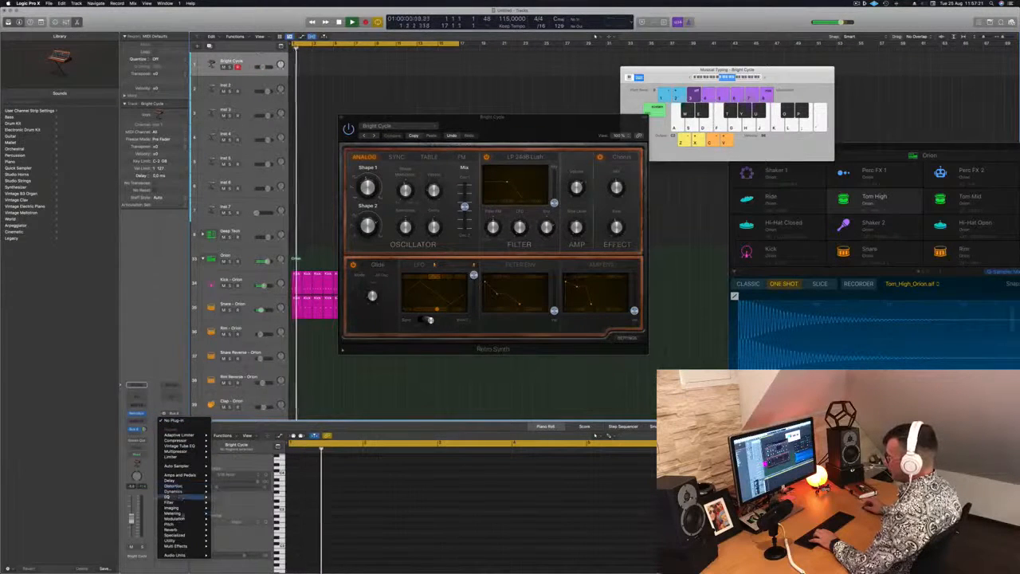
mouse_move(188, 487)
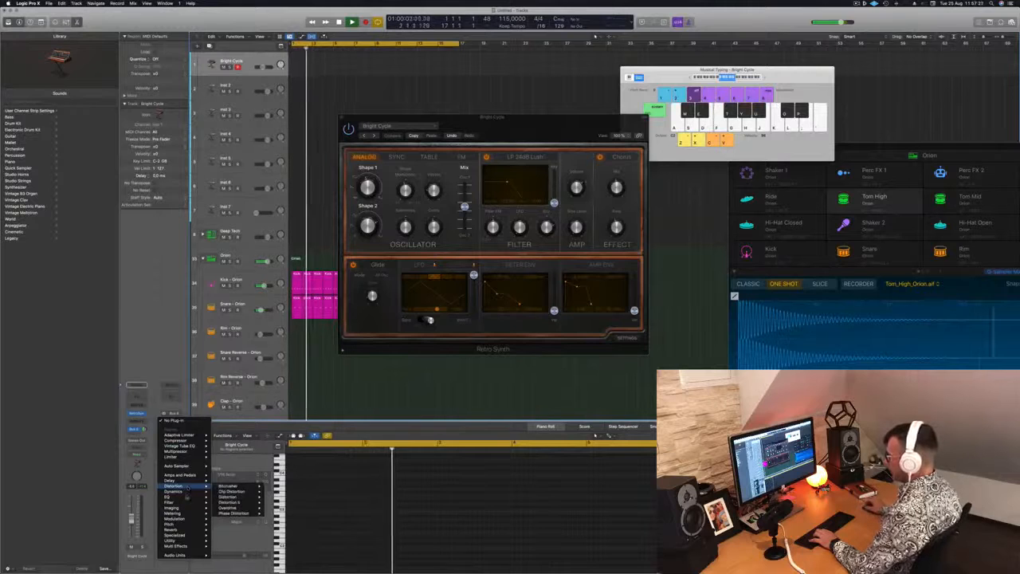
mouse_move(172, 529)
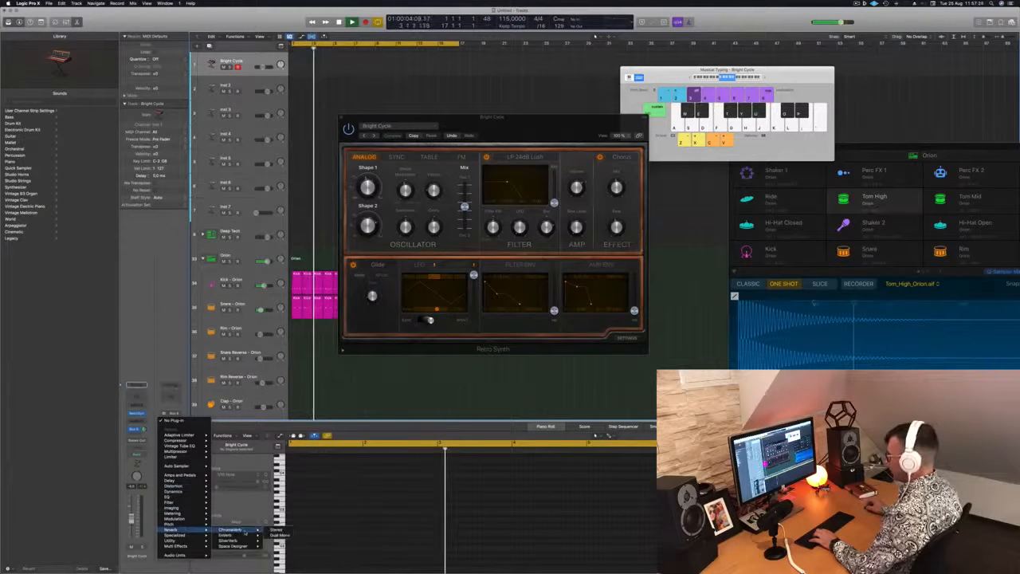
click(247, 541)
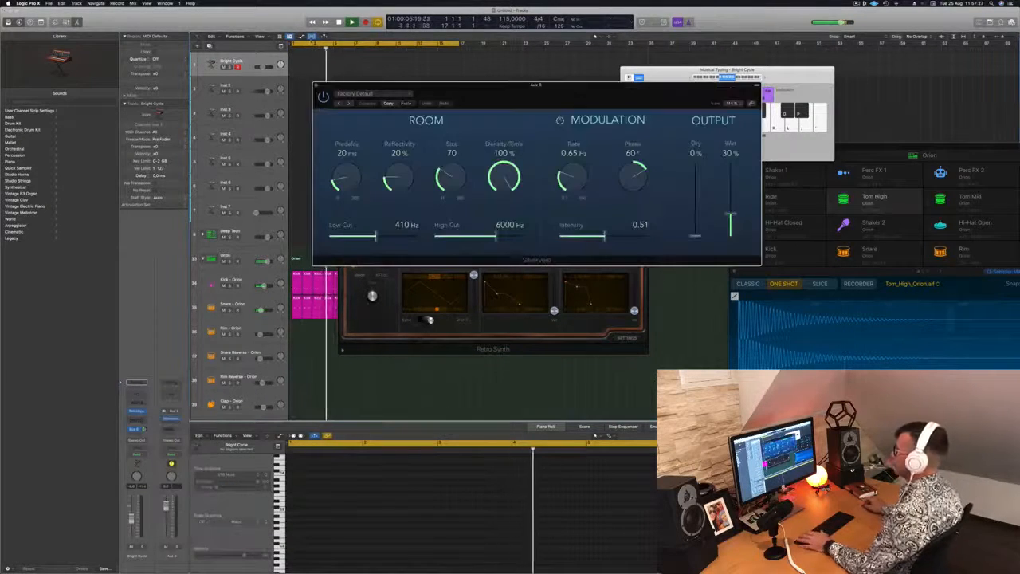
Step: Load the grandiose preset in SilverVerb, close the reverb window and move the Retro Synth window clear of the regions
drag(385, 94, 299, 85)
click(300, 85)
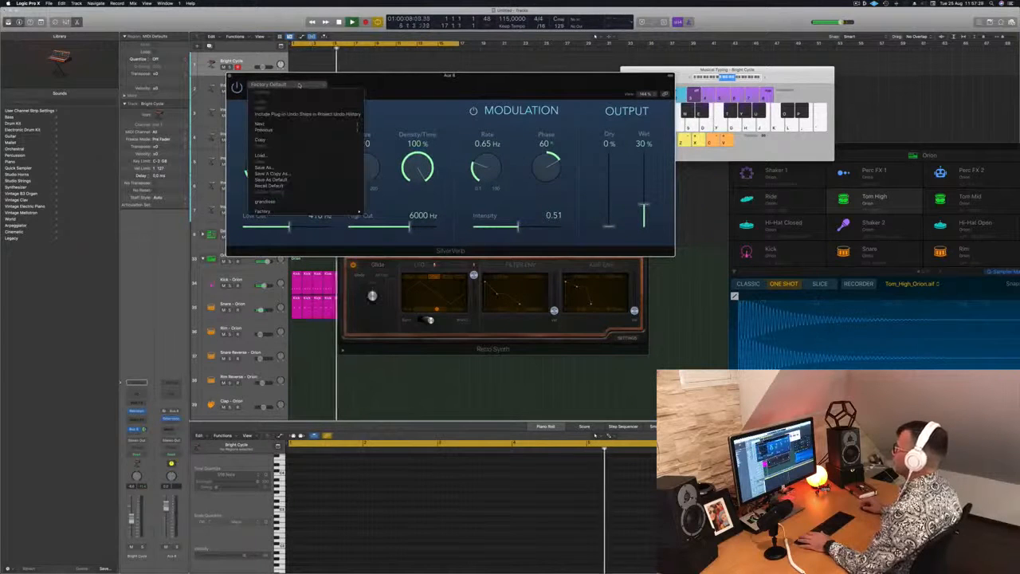
click(267, 201)
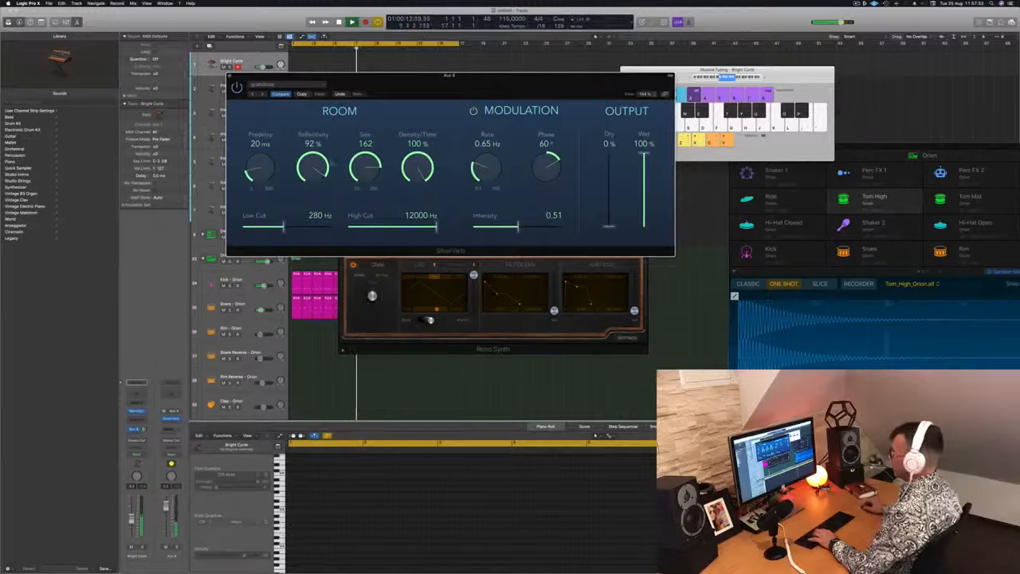
drag(503, 85, 676, 166)
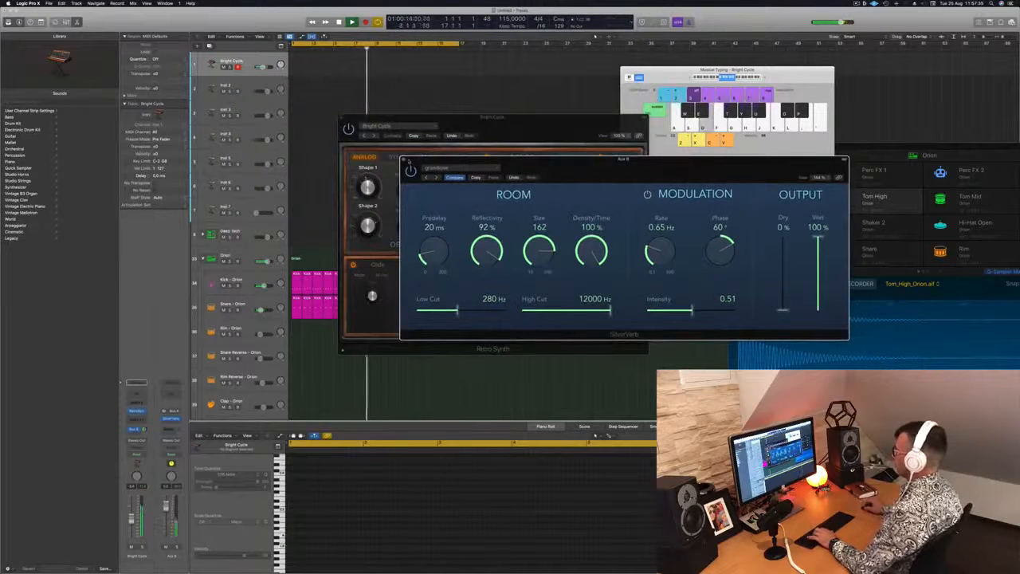
click(403, 160)
drag(478, 124, 610, 188)
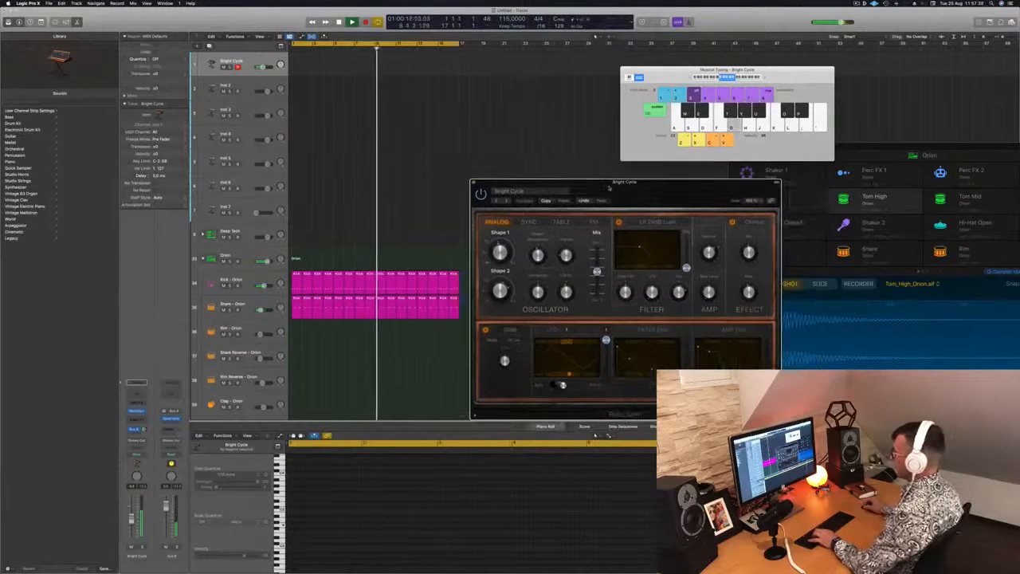
Step: Audition the Bright Cycle sound with the Sync, Table and FM oscillator modes, ending back on Analog
key(d)
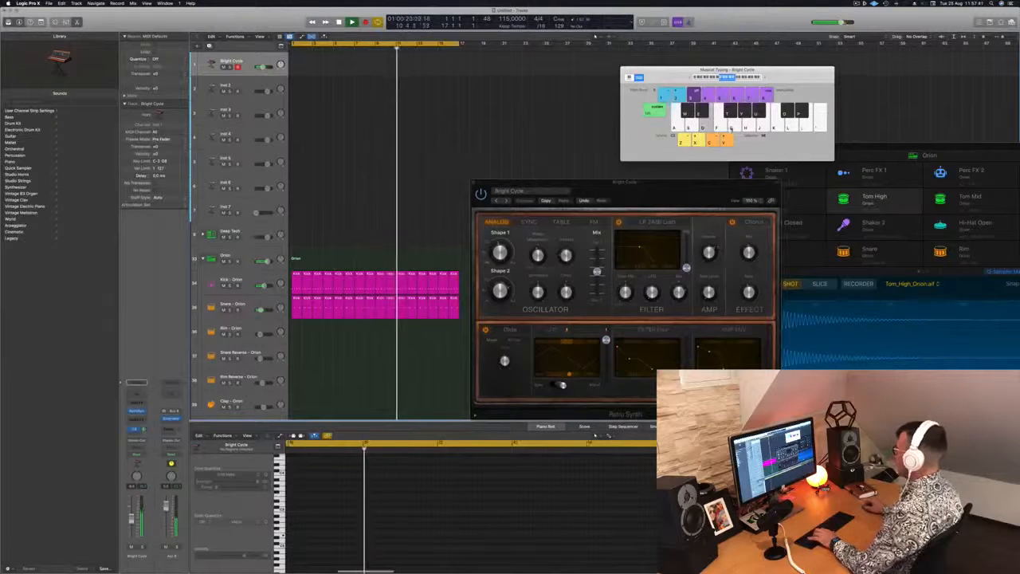
drag(672, 186, 574, 161)
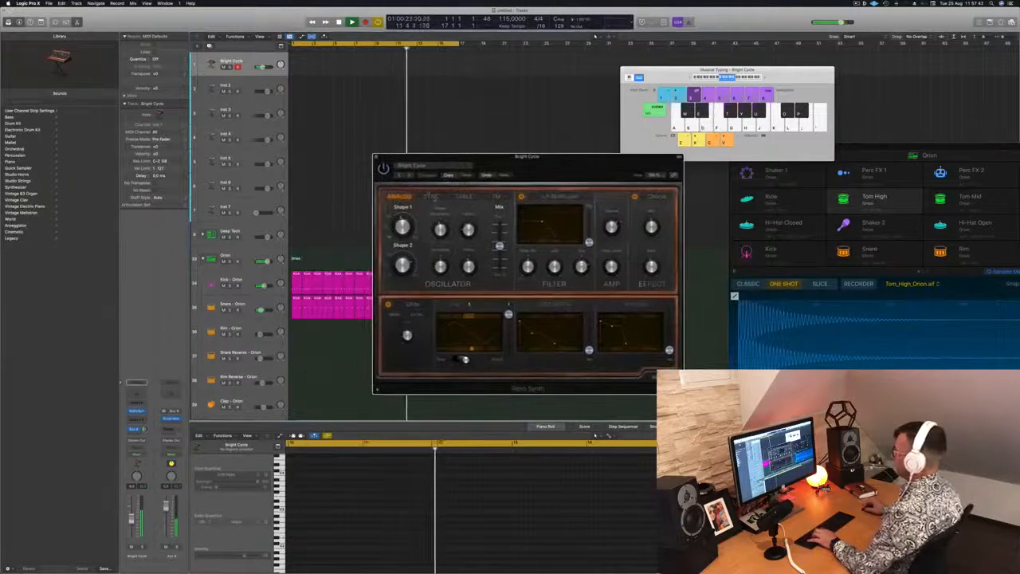
click(431, 197)
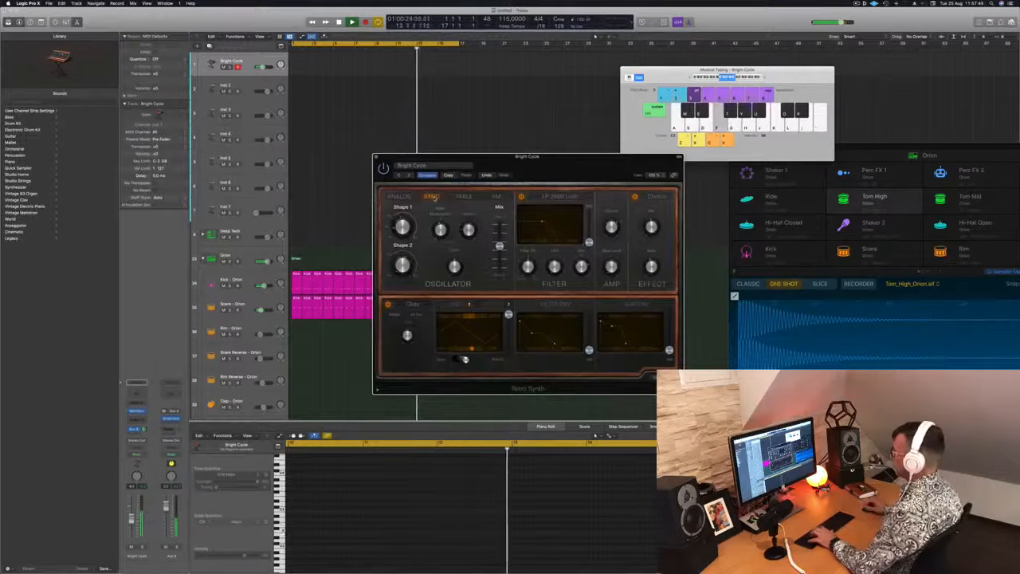
click(462, 197)
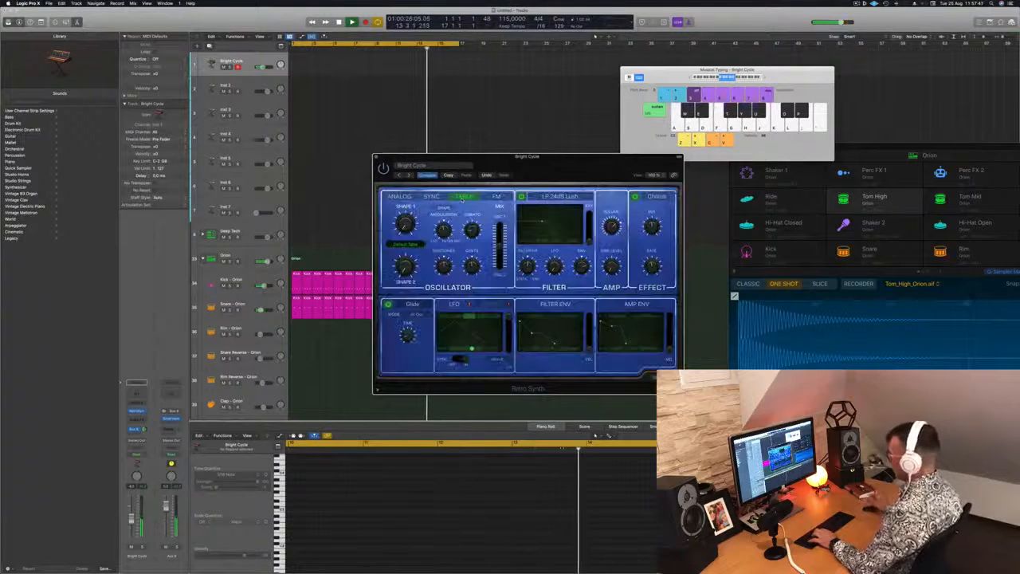
key(f)
key(g)
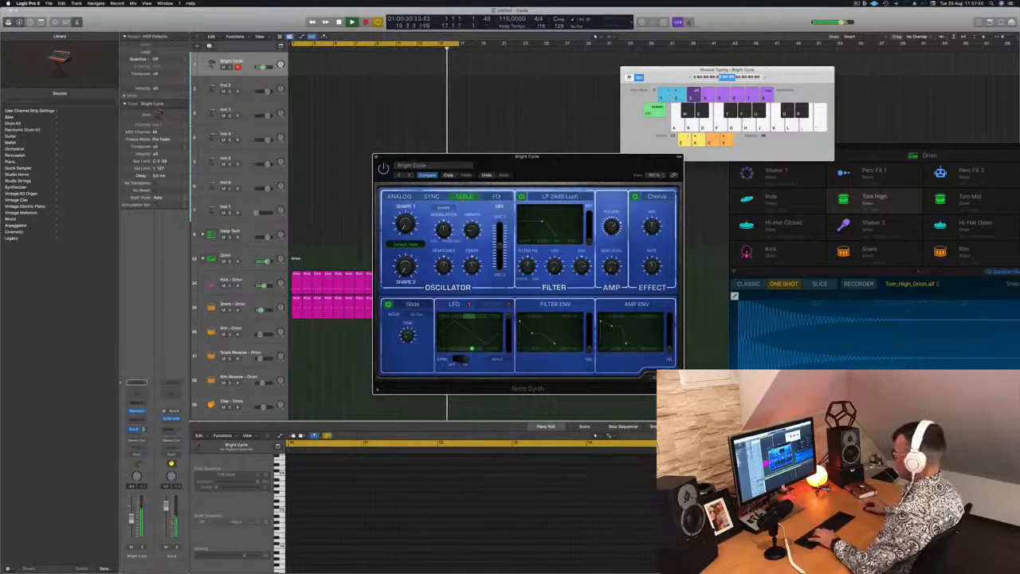
click(496, 196)
click(399, 196)
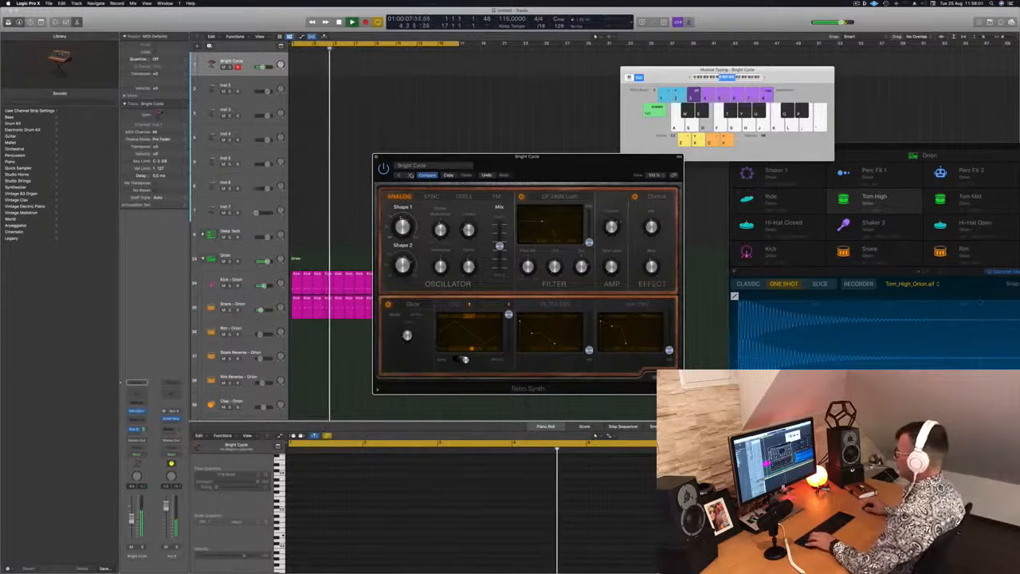
Step: Audition the Retro Synth lead presets one after another from Cheerful Melody to Digital Memo, playing short notes on each
drag(572, 164, 551, 106)
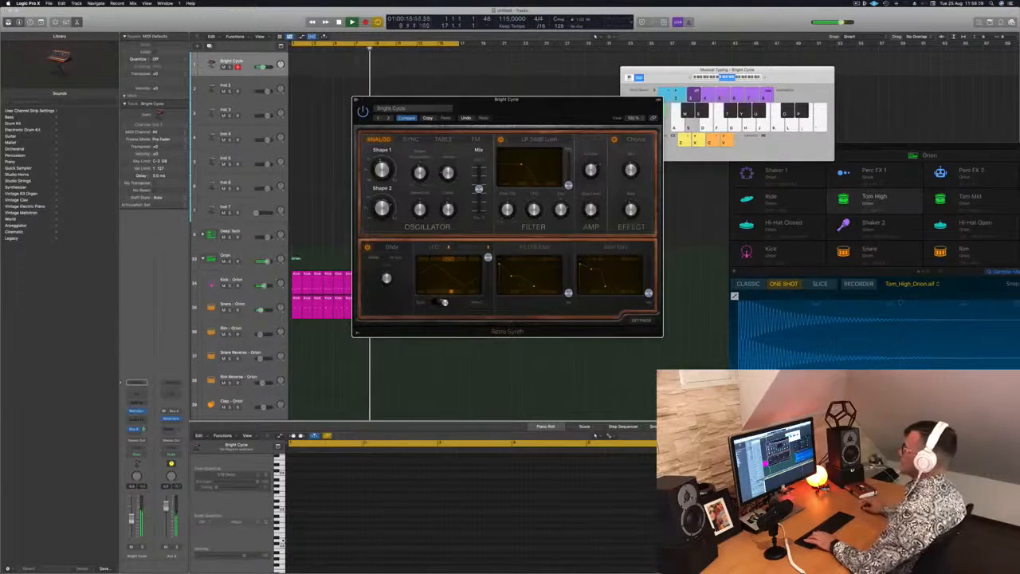
click(389, 118)
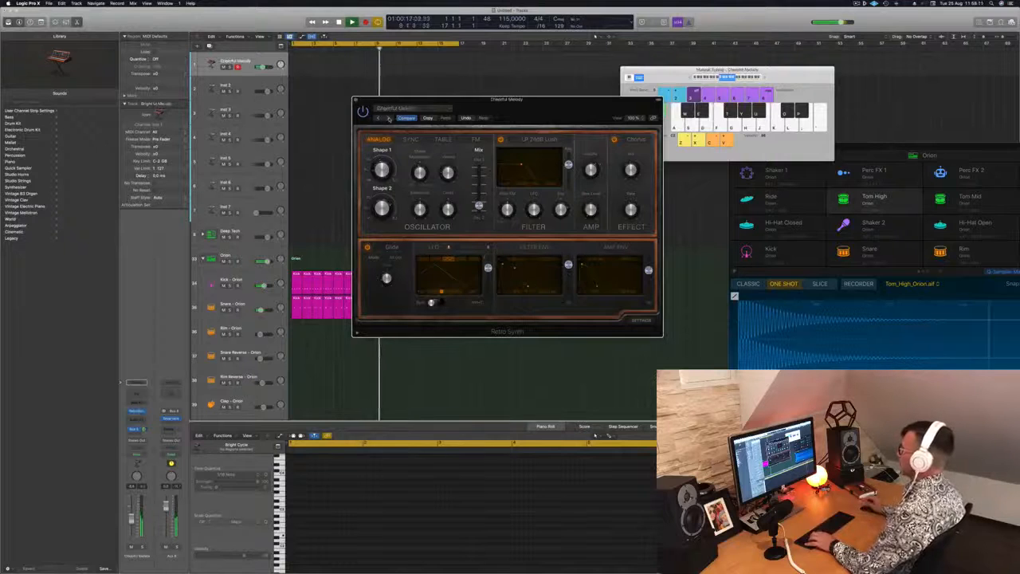
key(s)
key(d)
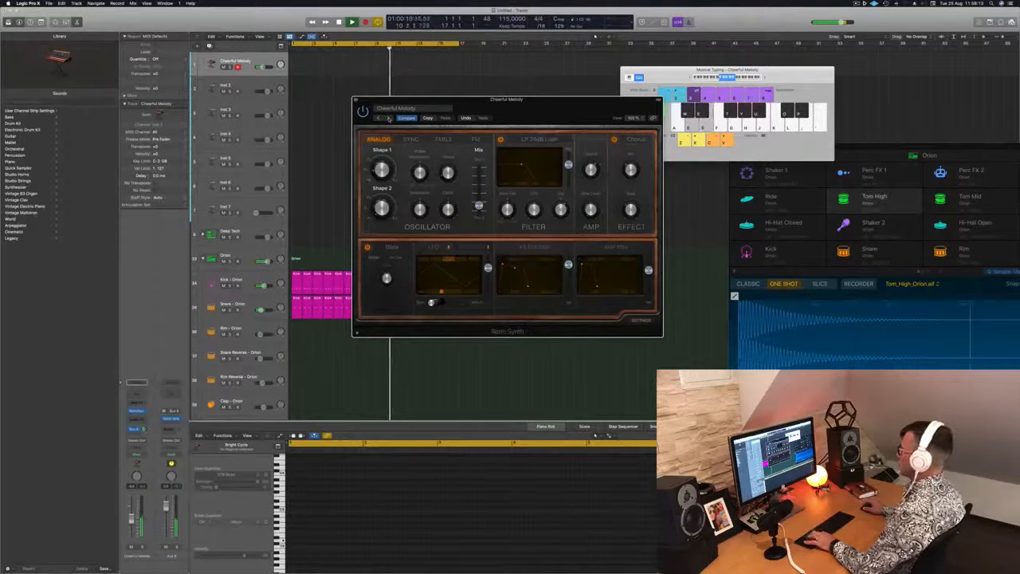
click(388, 118)
key(a)
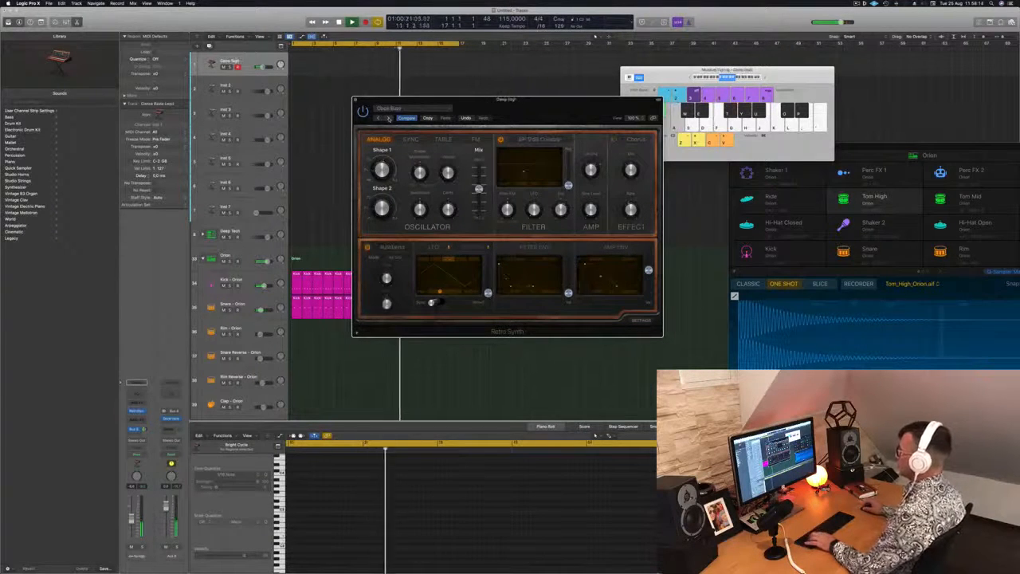
click(388, 118)
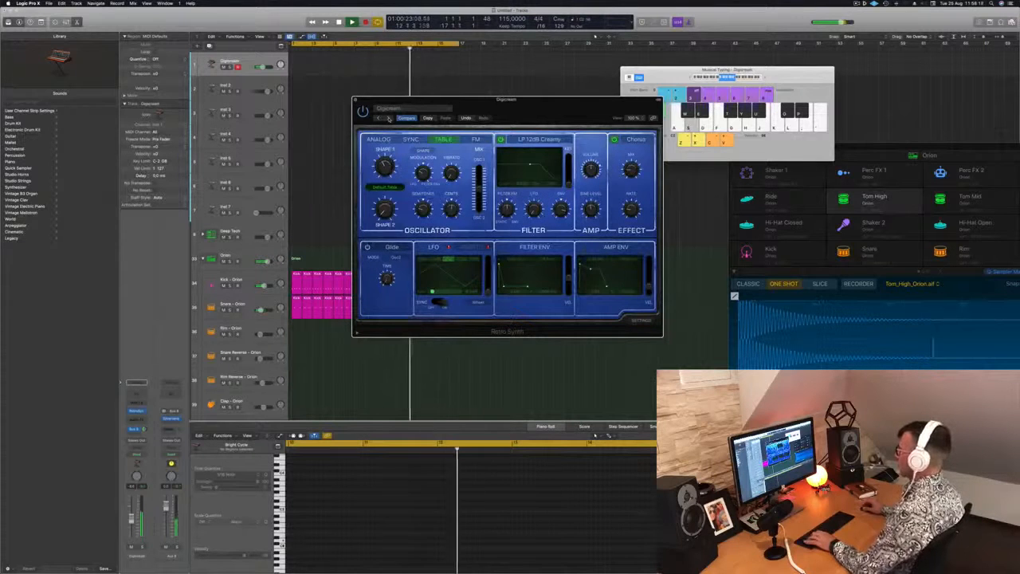
key(d)
click(389, 119)
key(a)
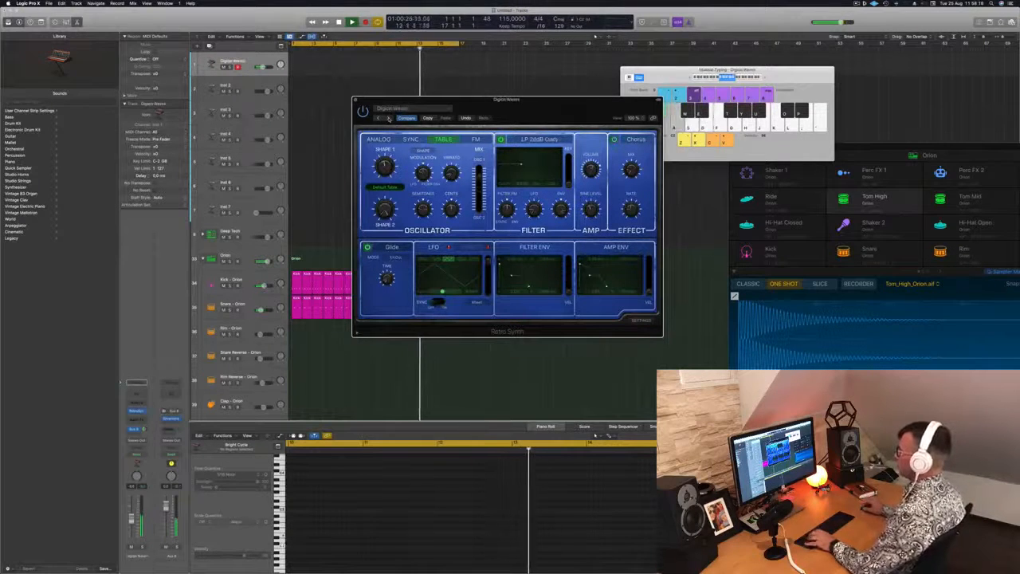
Step: Advance the Retro Synth presets from Electricity Lead through Hyper Lead until Super Lead is loaded
click(388, 118)
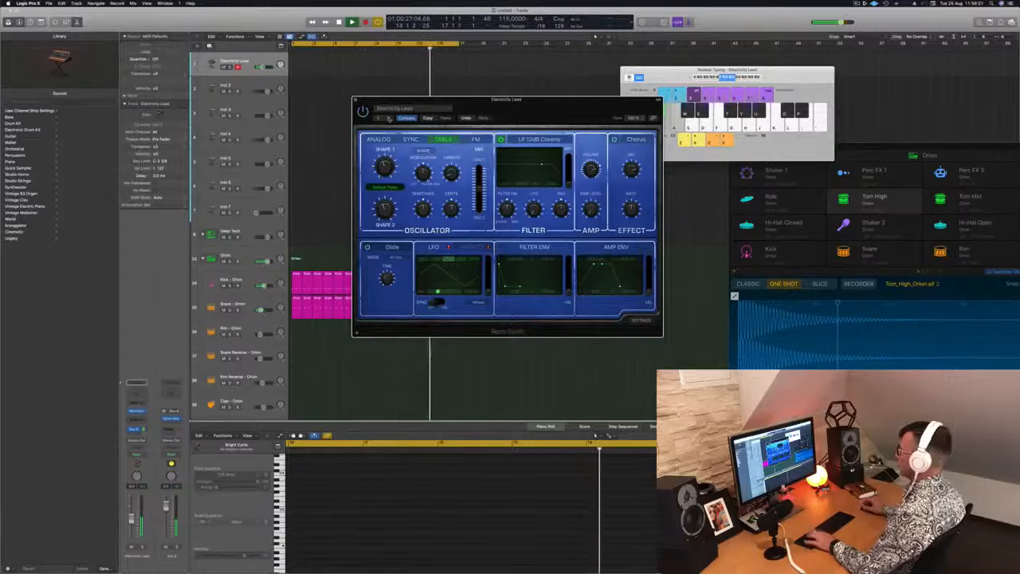
click(388, 118)
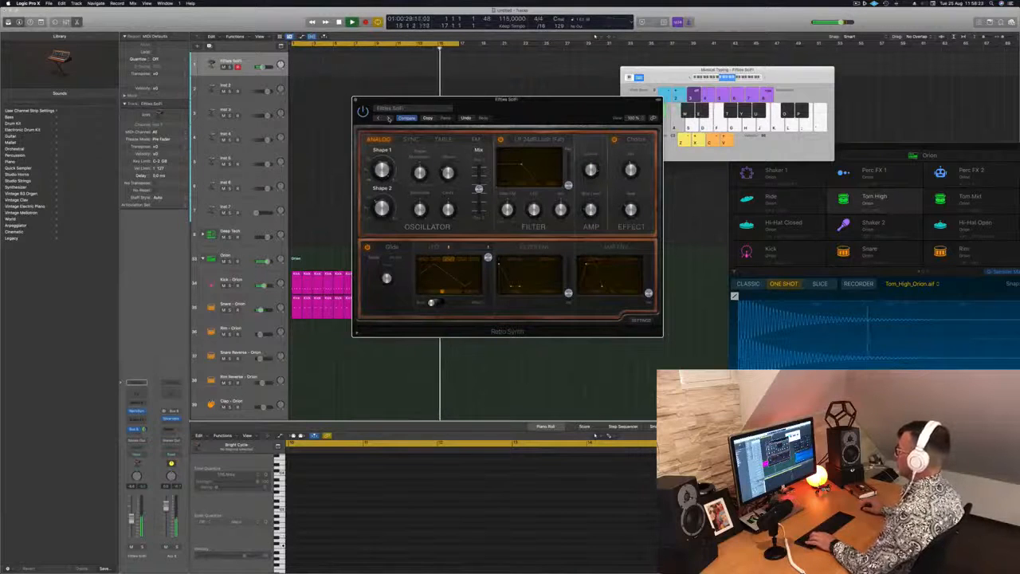
click(388, 118)
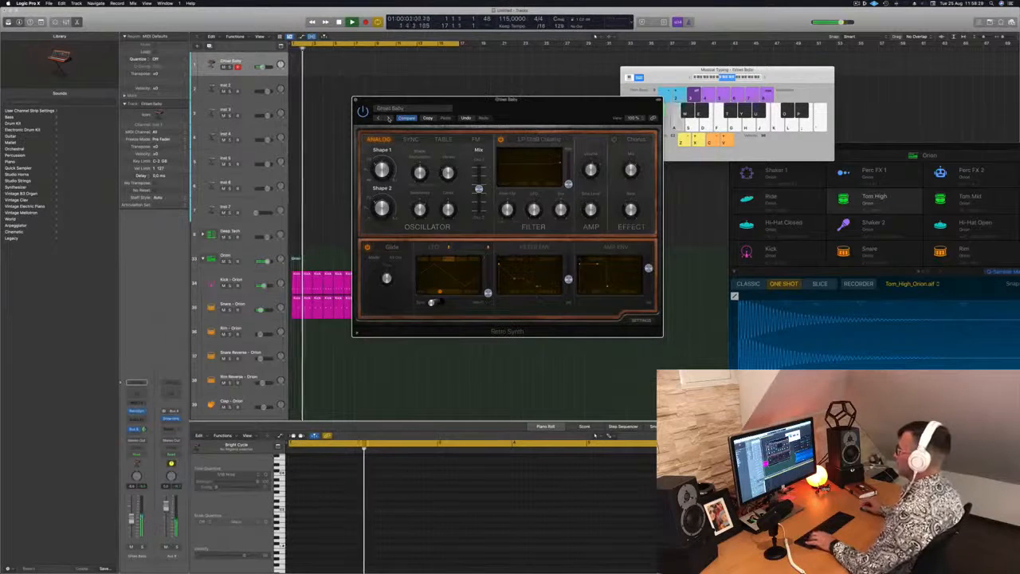
drag(426, 100, 392, 84)
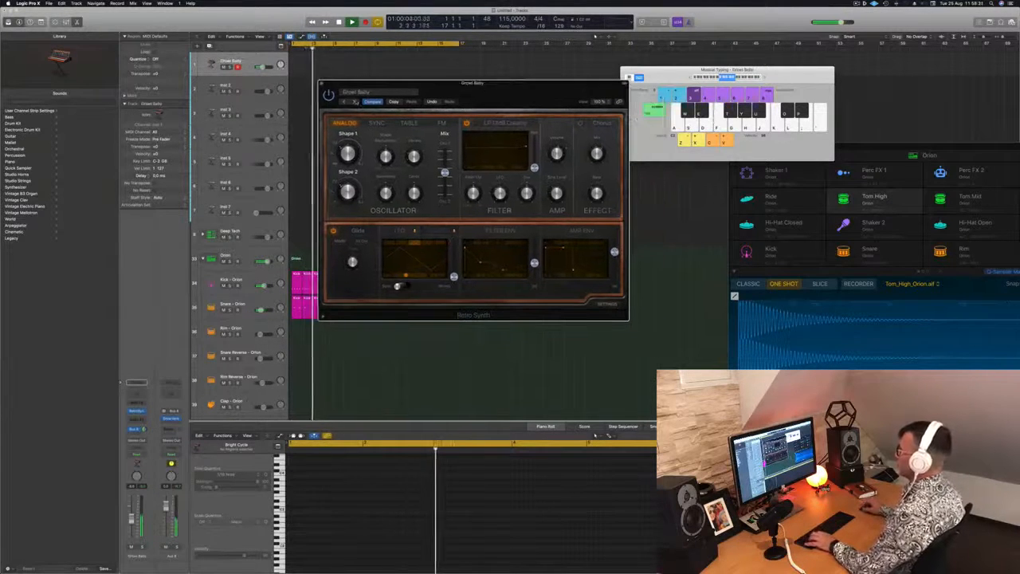
click(356, 101)
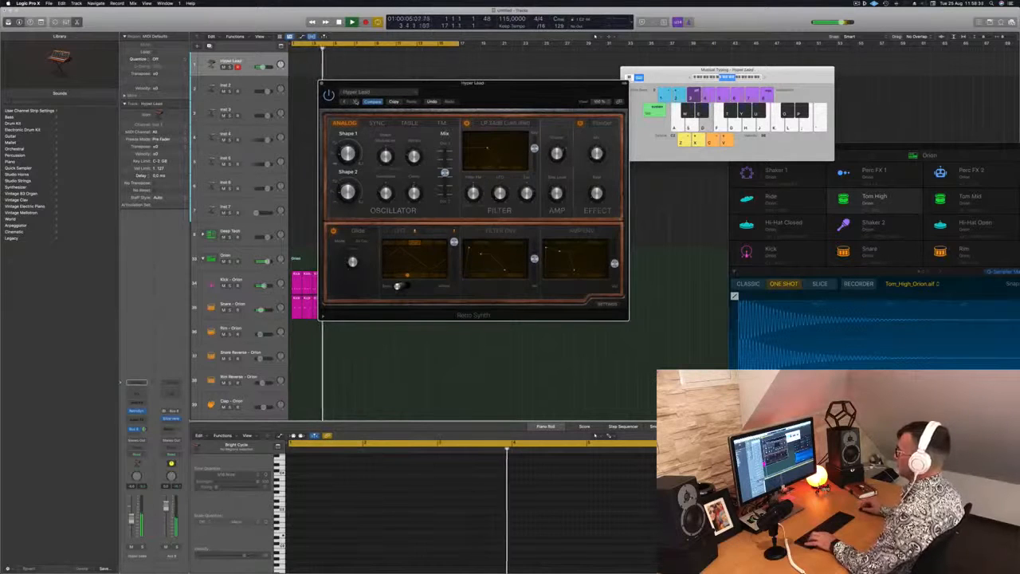
click(355, 101)
click(356, 101)
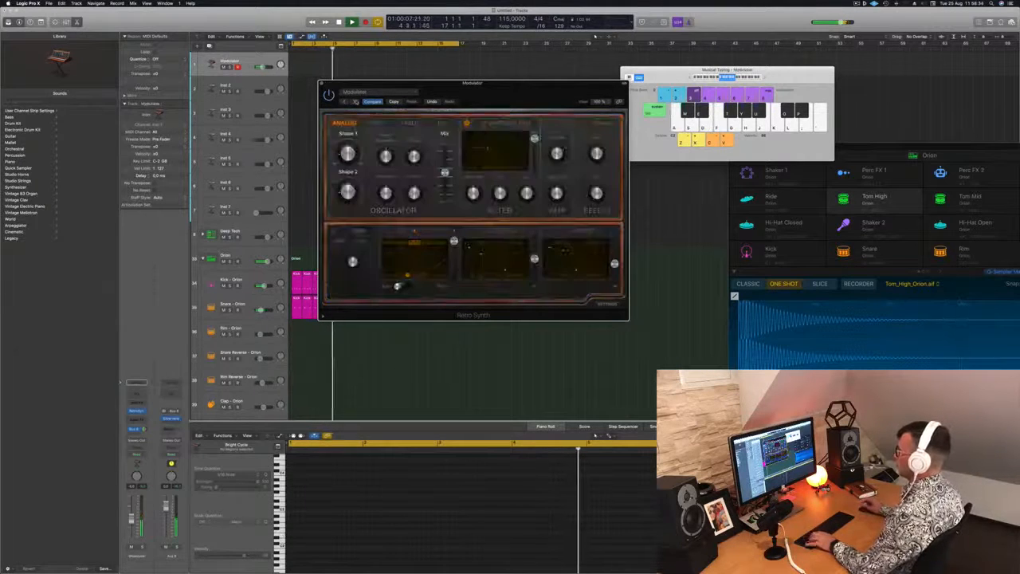
click(356, 101)
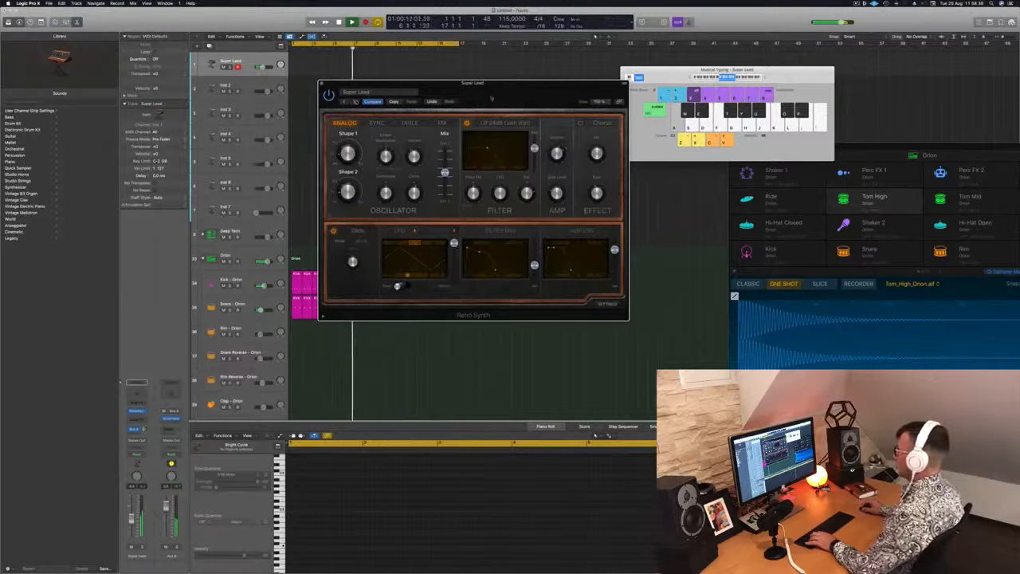
Step: Record a short Super Lead melody over the drum beat, with the Retro Synth window moved clear of the drum regions
drag(492, 99, 579, 99)
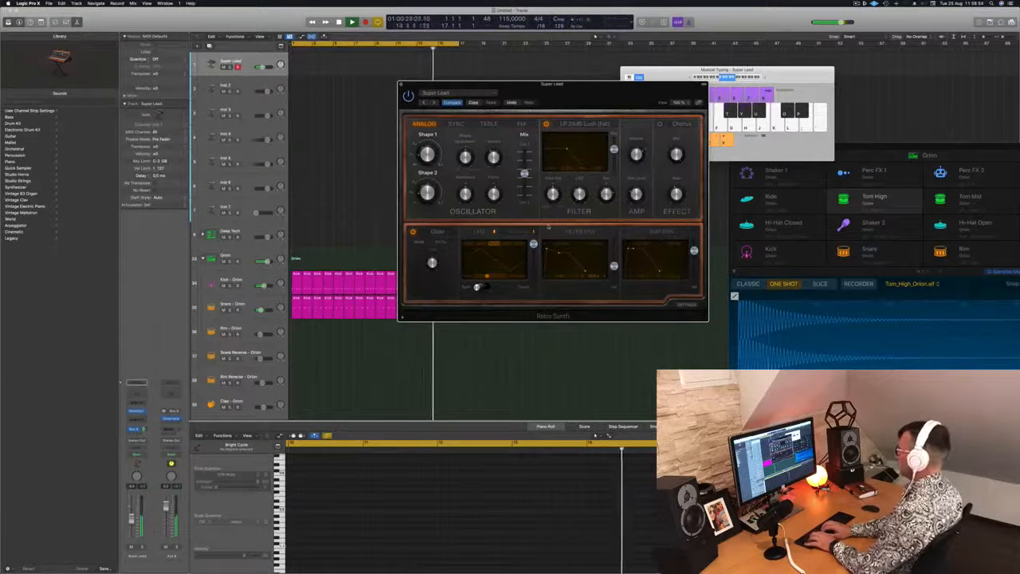
key(r)
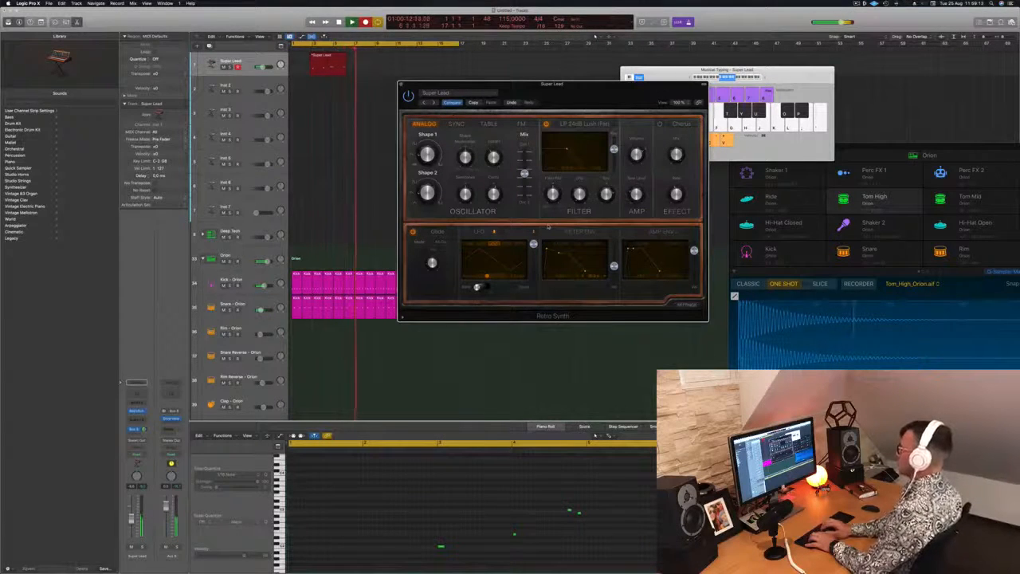
key(space)
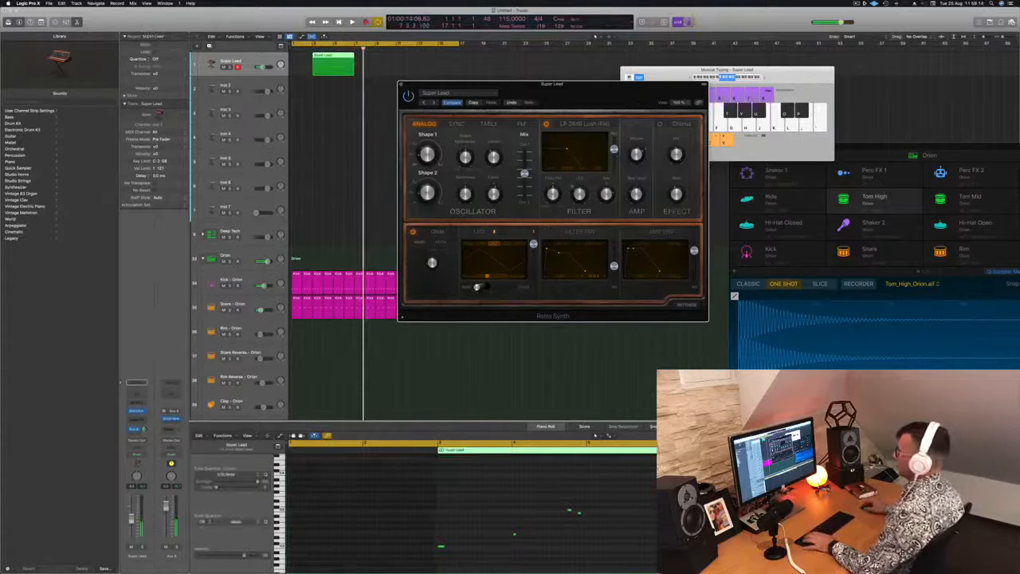
Step: Move the recorded Super Lead region to the start of the drum regions and quantize its notes to 1/16 Note
drag(323, 64, 299, 65)
key(space)
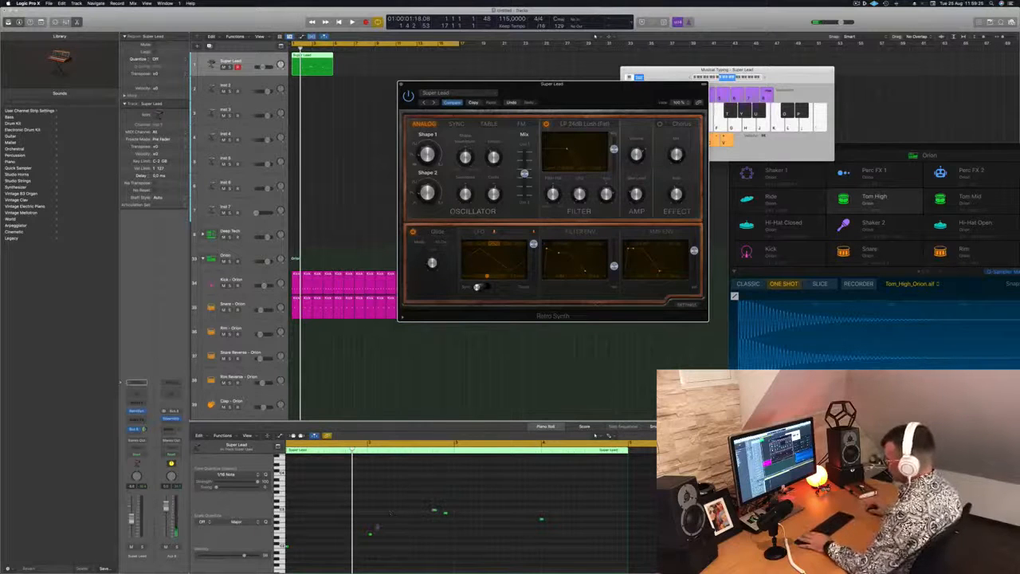
click(379, 527)
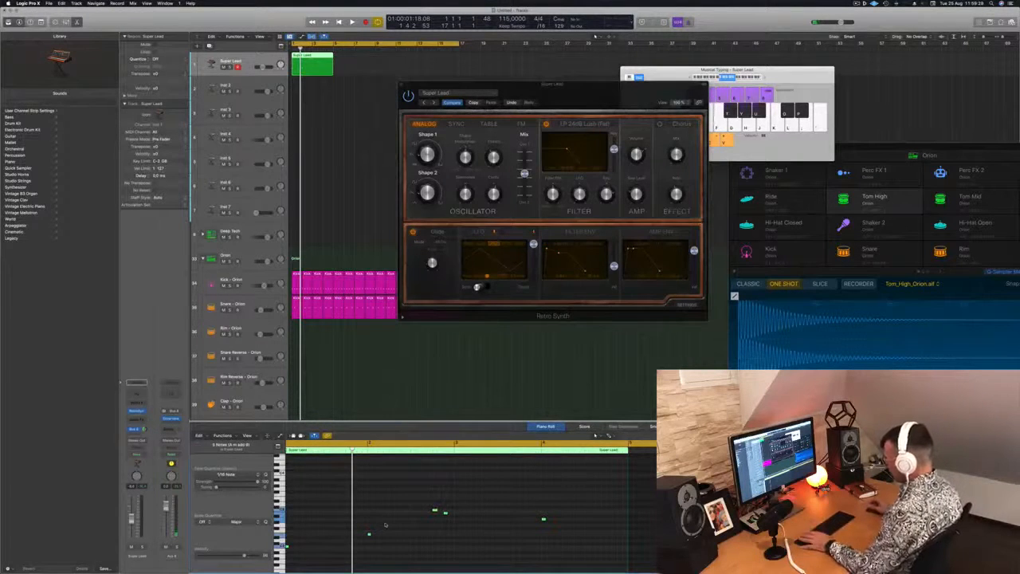
Step: Play back the Super Lead melody with the beat and move the synth window away from the regions
key(space)
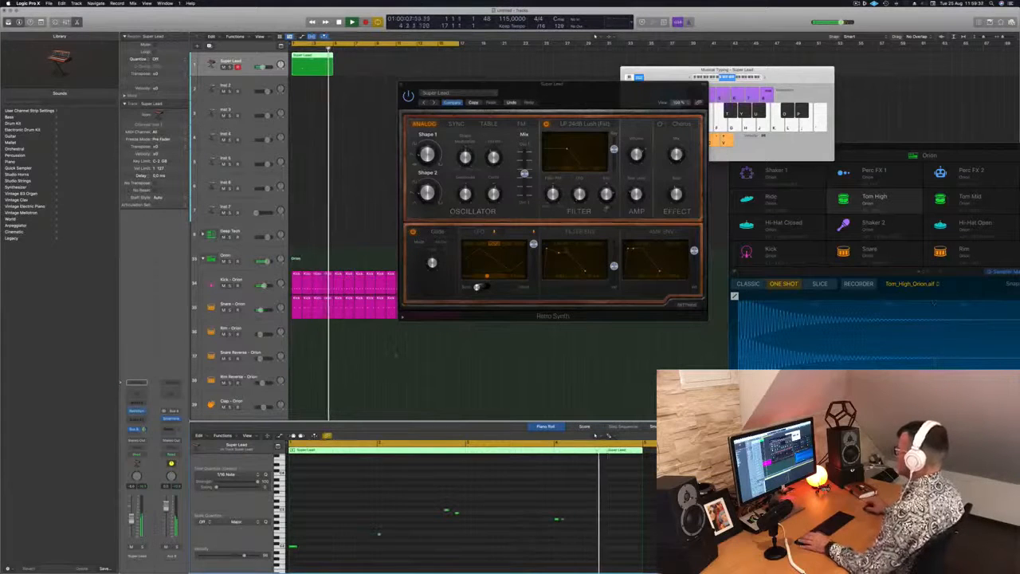
click(577, 273)
key(space)
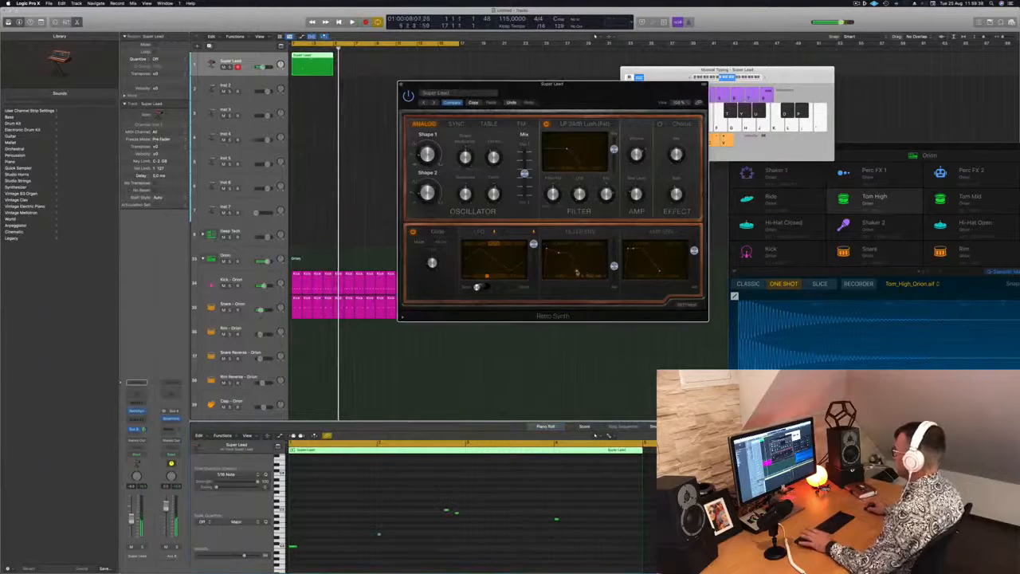
key(space)
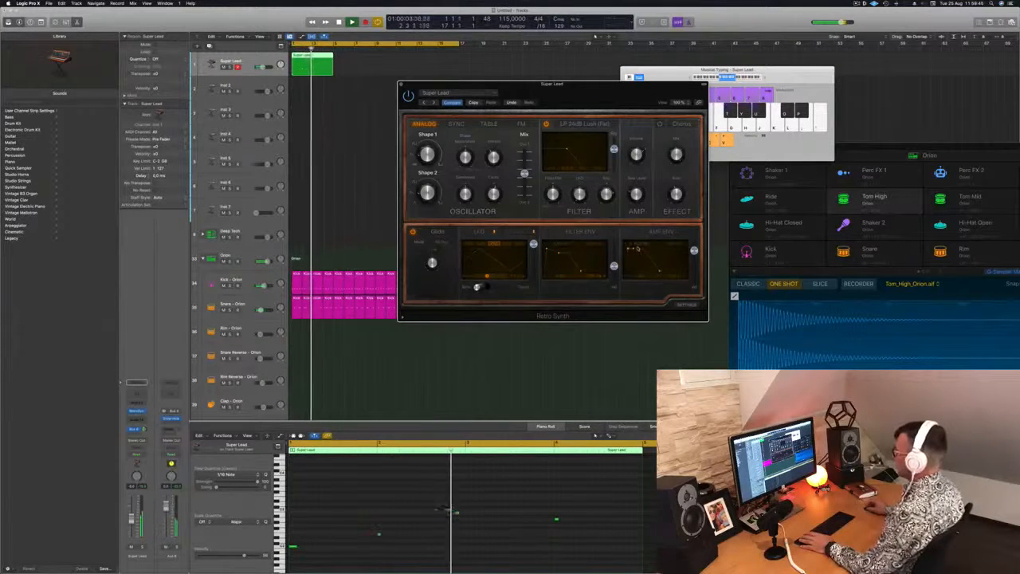
drag(597, 83, 668, 58)
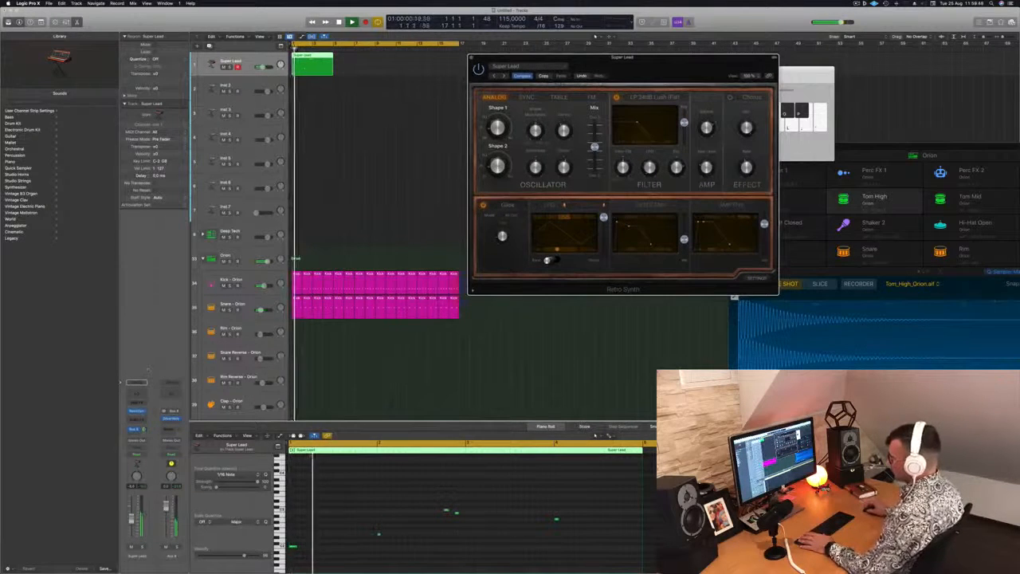
click(452, 504)
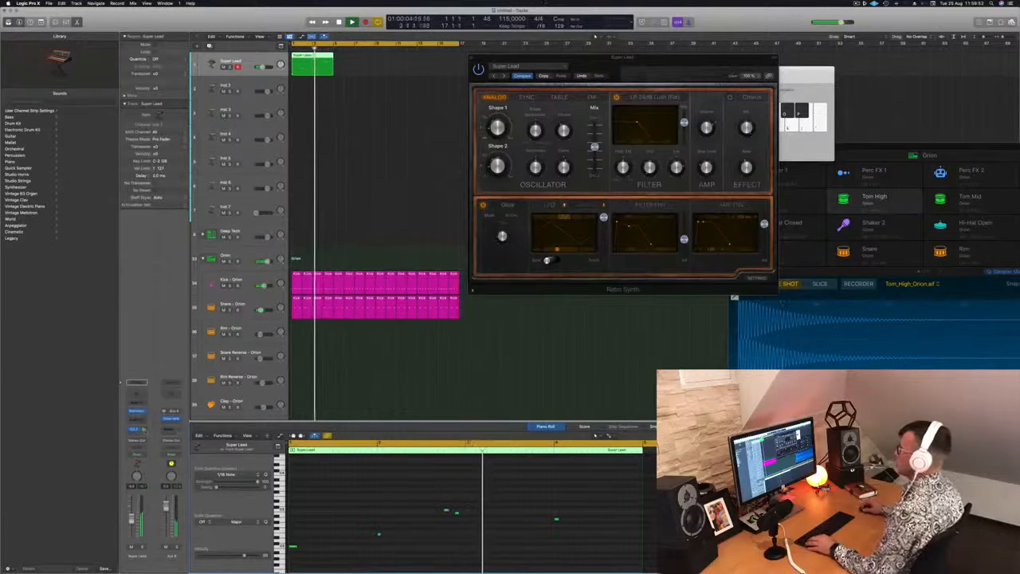
Step: Repeat the Super Lead region to the end of the drum regions and close the Retro Synth window
drag(304, 64, 402, 60)
drag(631, 64, 595, 72)
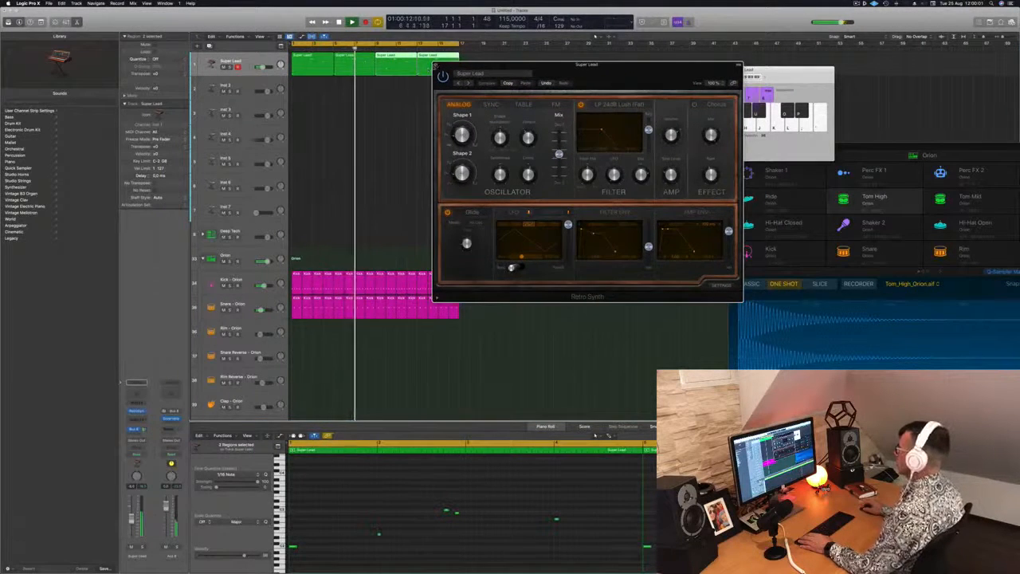
click(435, 66)
click(294, 98)
click(246, 65)
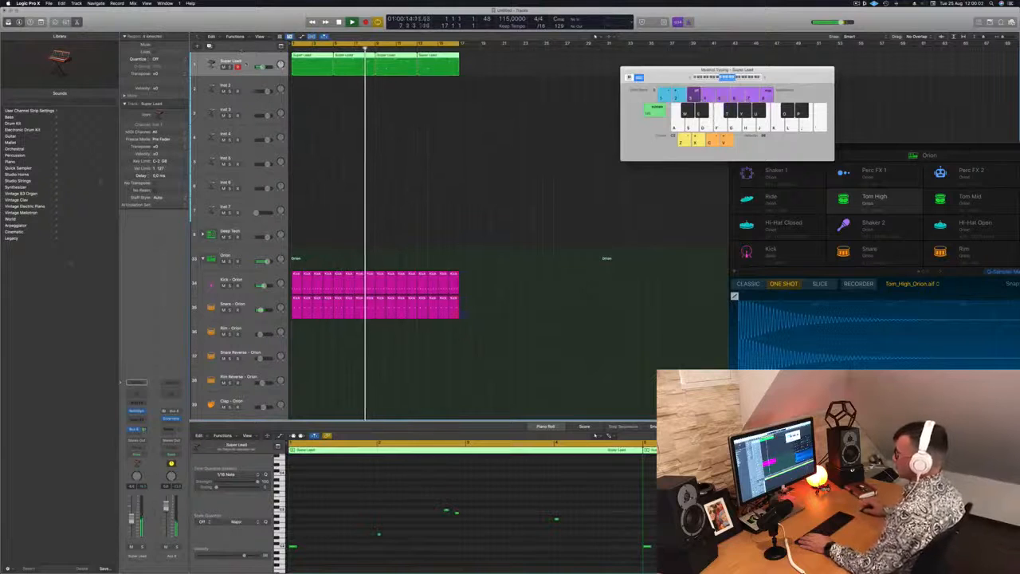
click(298, 119)
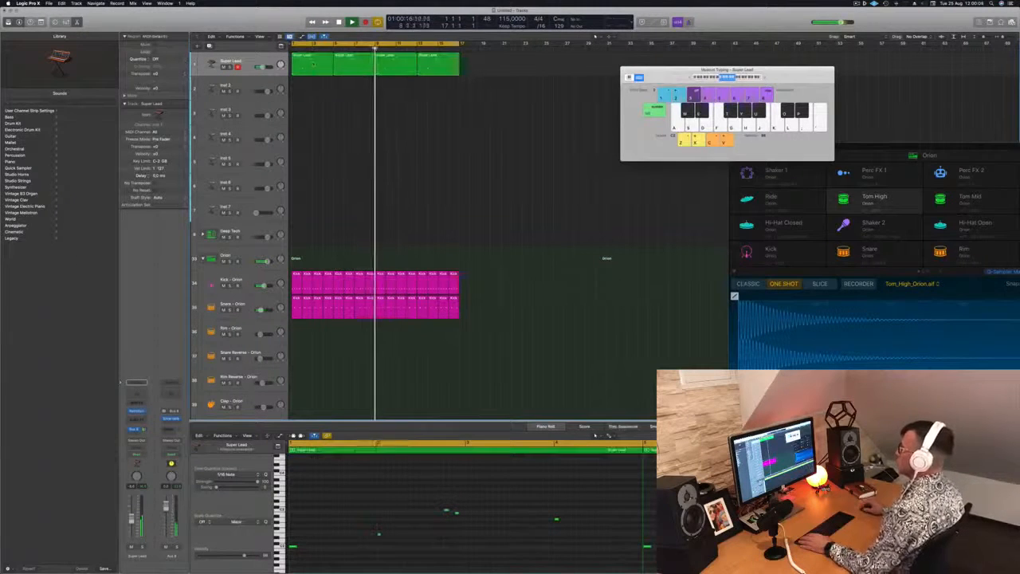
Step: Copy the first Super Lead region onto the Inst 2 track, stop playback and slightly lower that track's volume
click(303, 65)
drag(312, 66, 314, 90)
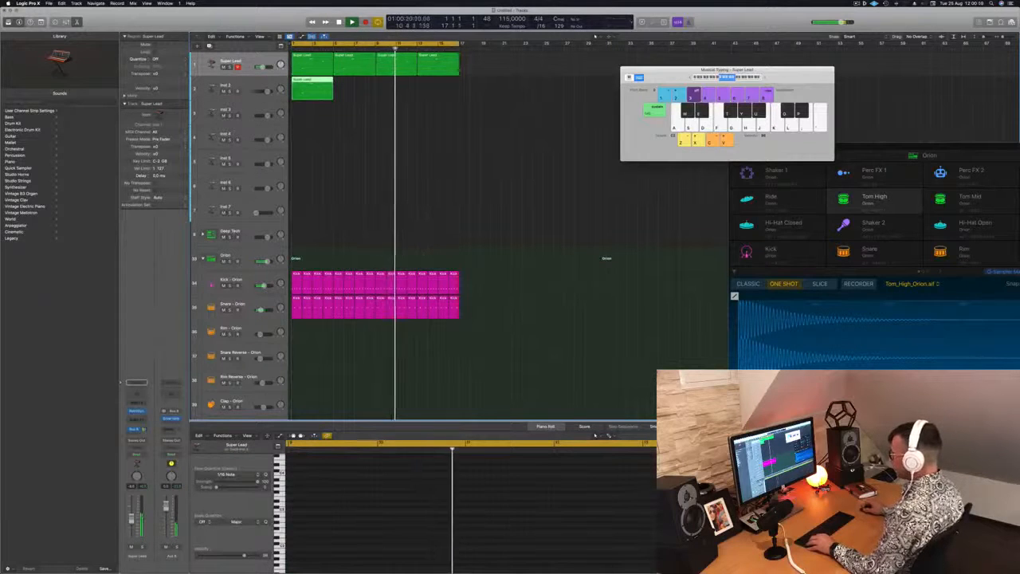
key(e)
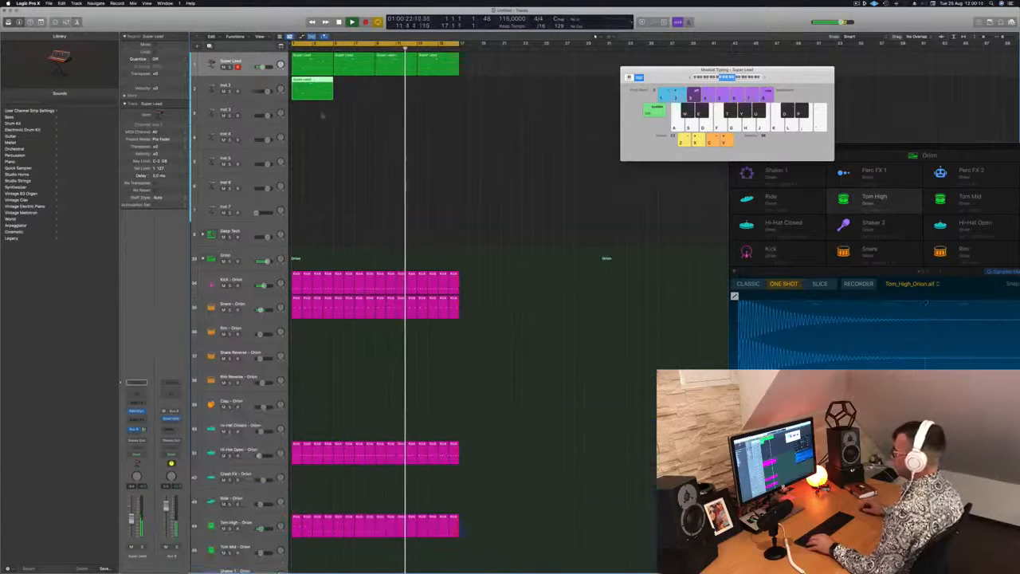
key(e)
key(space)
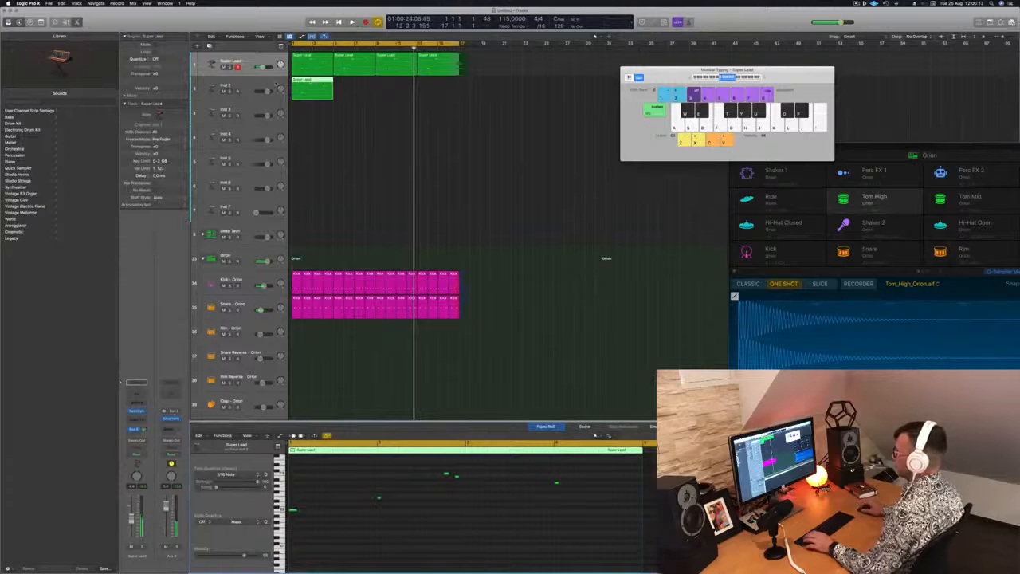
drag(270, 93, 264, 93)
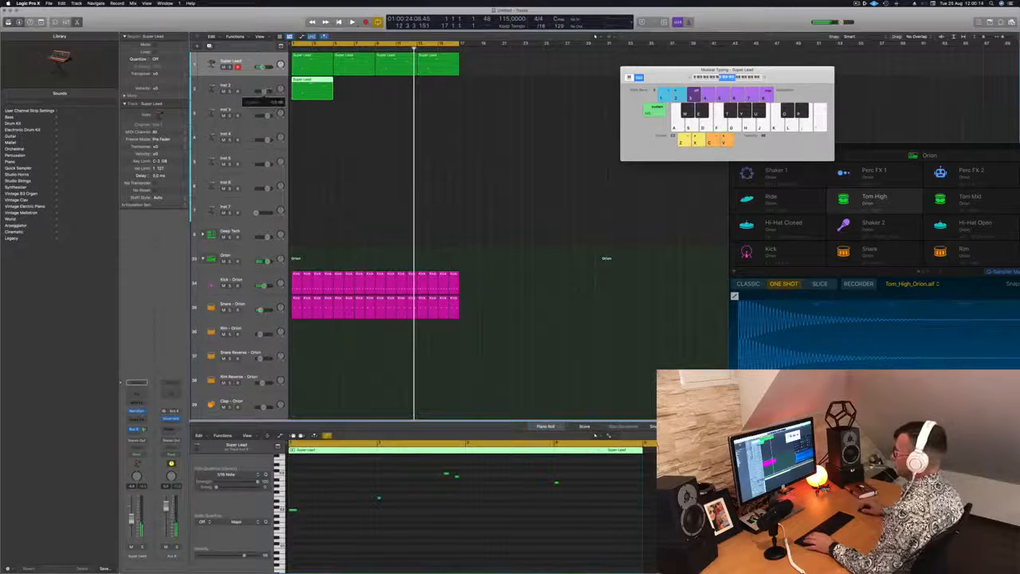
Step: Reduce the Inst 2 region to its first note, add a higher copy of it and lengthen both notes to one bar
click(392, 539)
key(super+Left)
drag(393, 468, 538, 507)
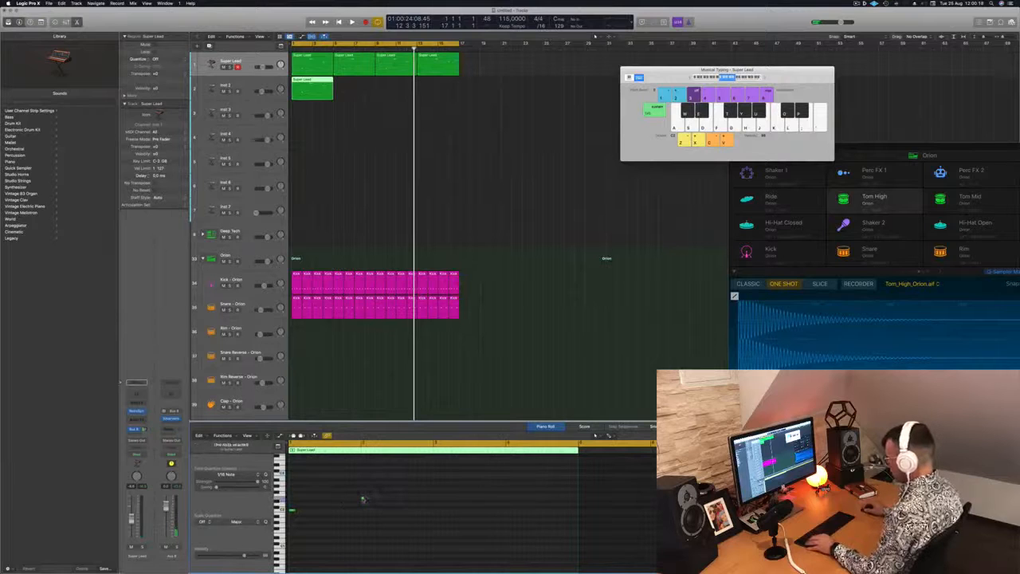
click(330, 500)
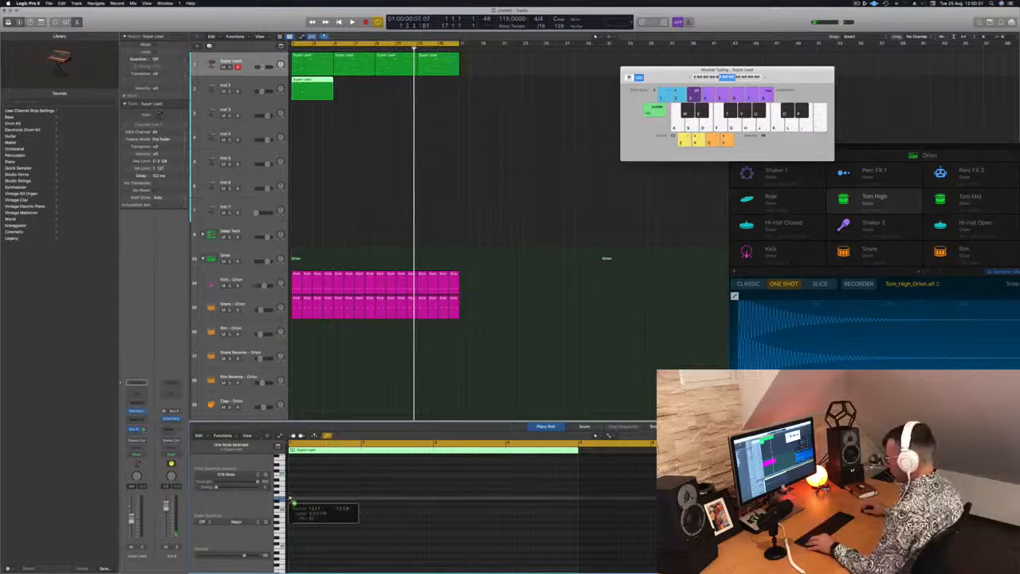
drag(292, 500, 292, 502)
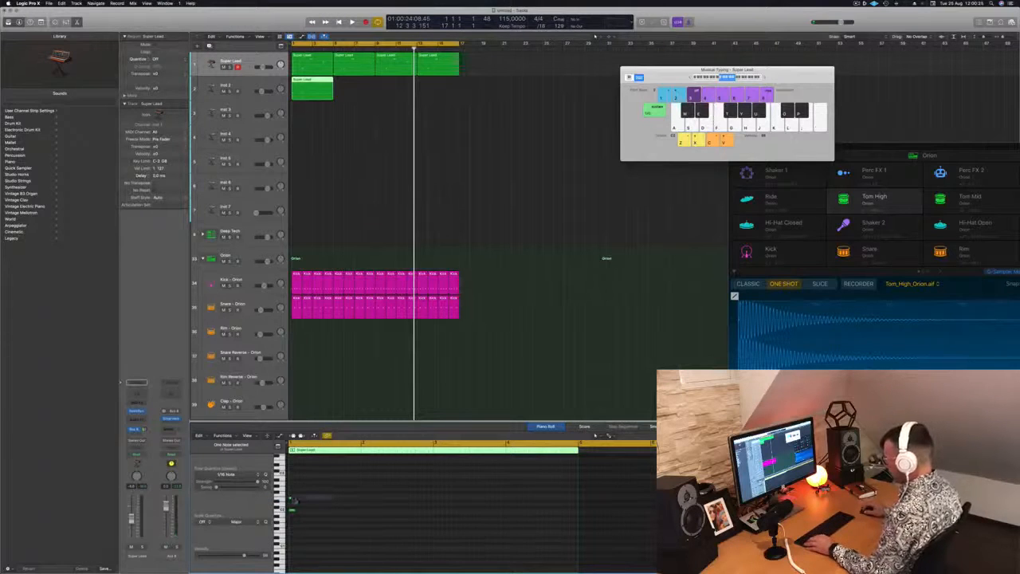
drag(292, 499, 358, 506)
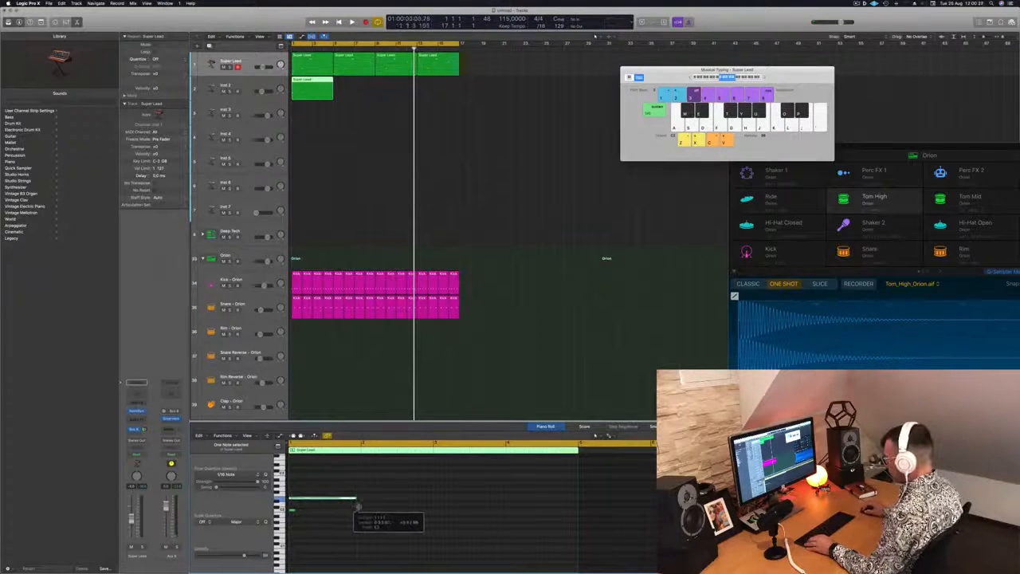
drag(294, 512, 358, 501)
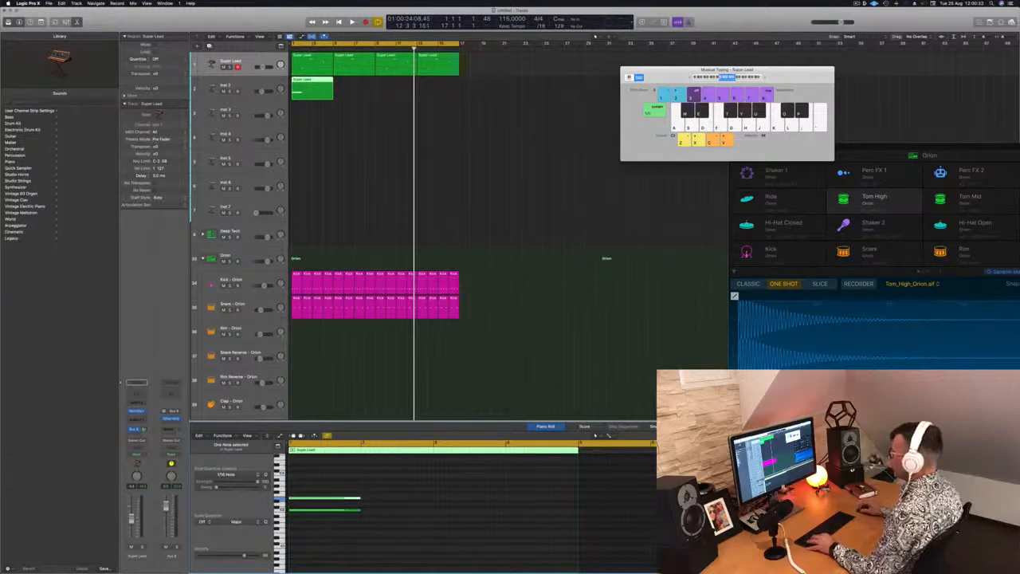
Step: Shorten the Inst 2 region to one bar and repeat it to the end of the drum regions
super+click(302, 85)
key(BackSpace)
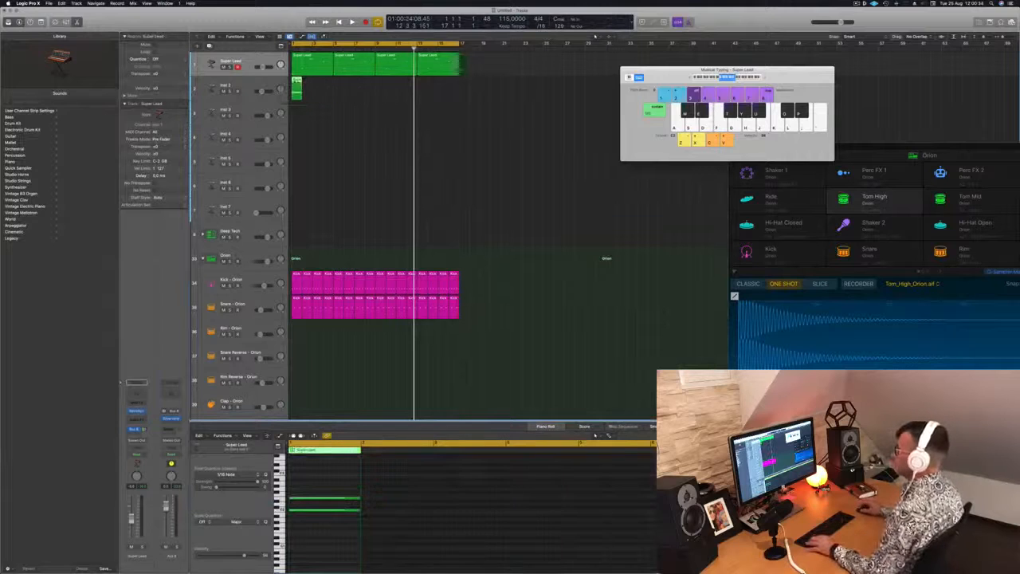
drag(296, 82, 320, 84)
drag(340, 109, 377, 83)
Step: Open Alchemy on the Inst 2 track and load the Ellis Dee Groove preset from the Arpeggiated category
click(247, 84)
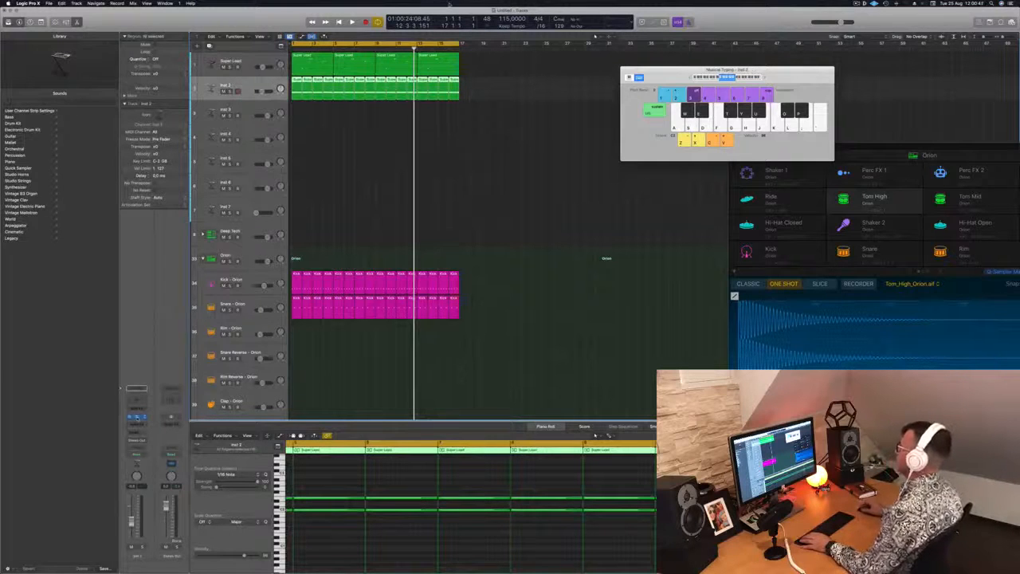
click(137, 417)
drag(482, 107, 503, 98)
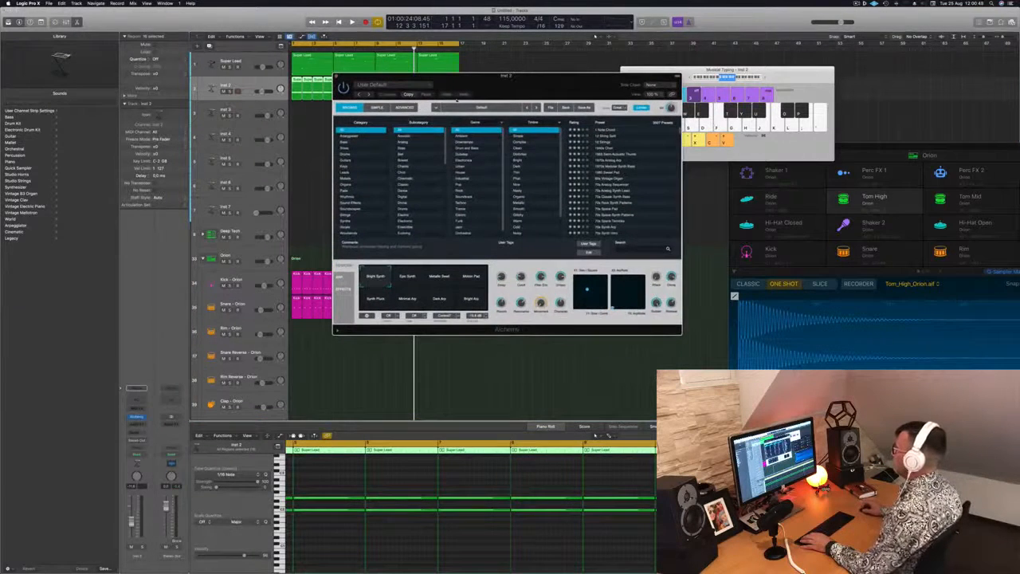
click(363, 136)
scroll(614, 207, down, 10)
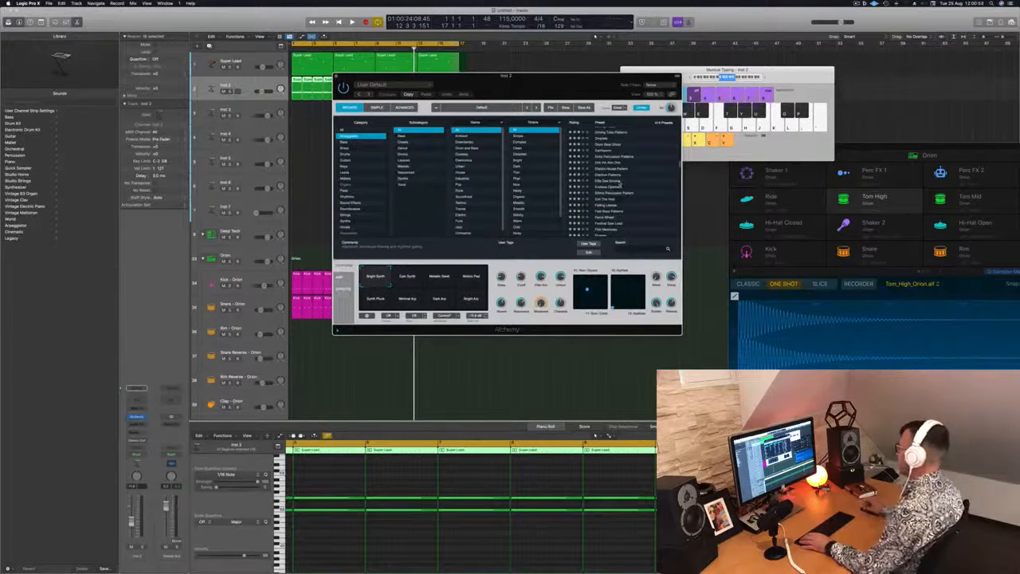
drag(574, 85, 657, 89)
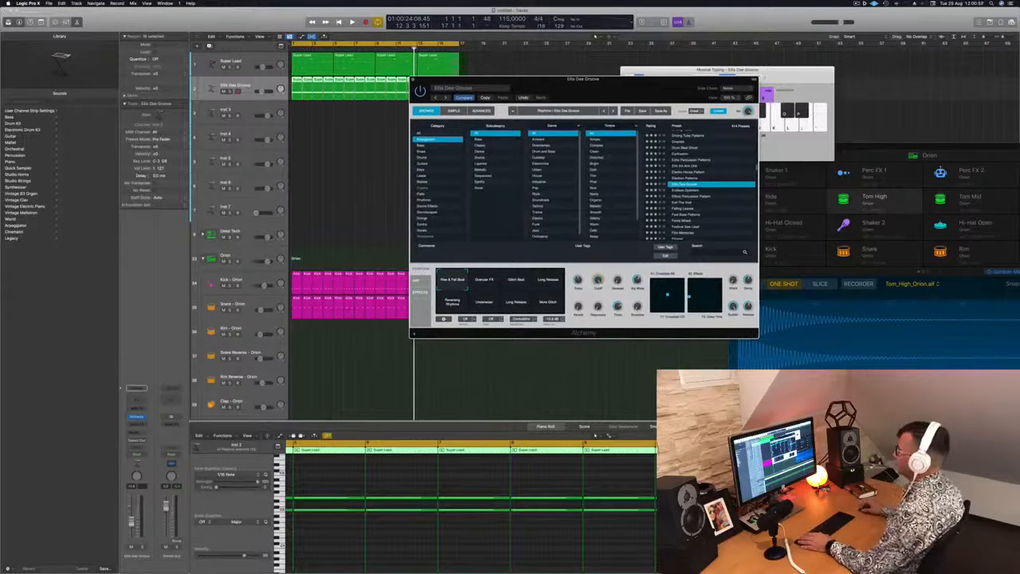
Step: Adjust the Ellis Dee Groove track's volume while playing the arrangement from the start
click(264, 91)
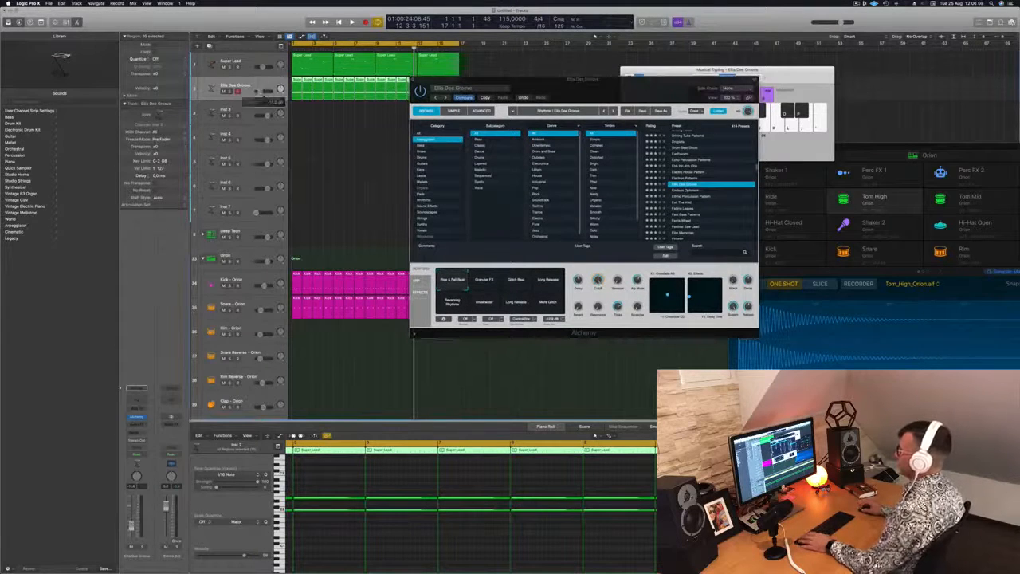
key(Return)
key(space)
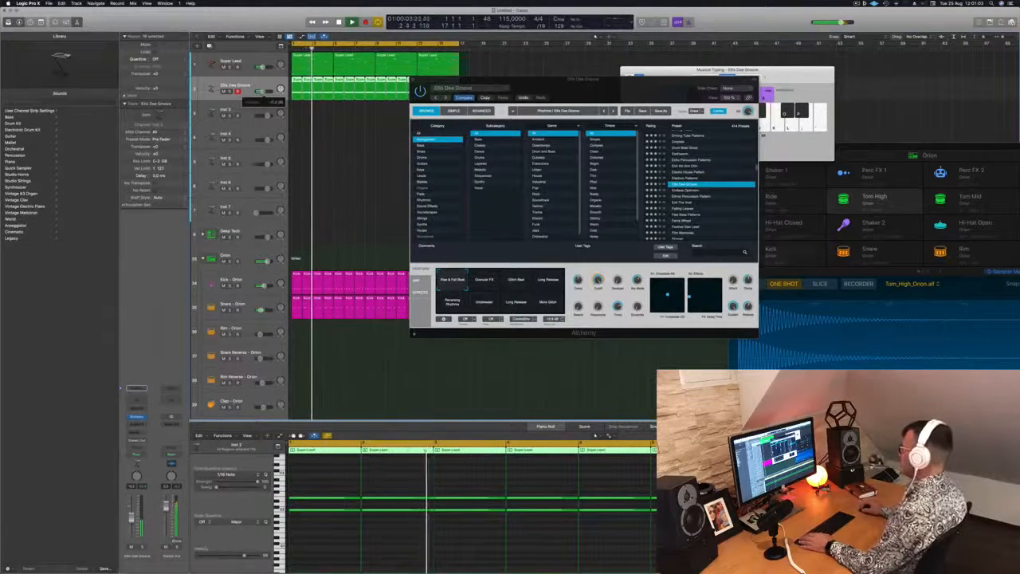
Step: Audition the Endless Optimism preset in Alchemy, then load Ethnic Percussion Pattern
drag(649, 84, 607, 86)
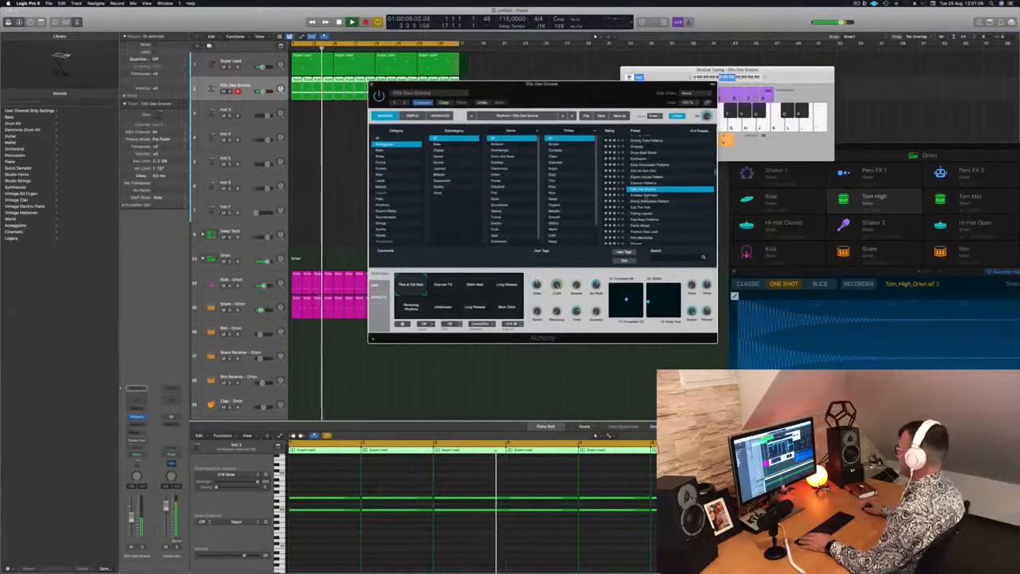
key(Down)
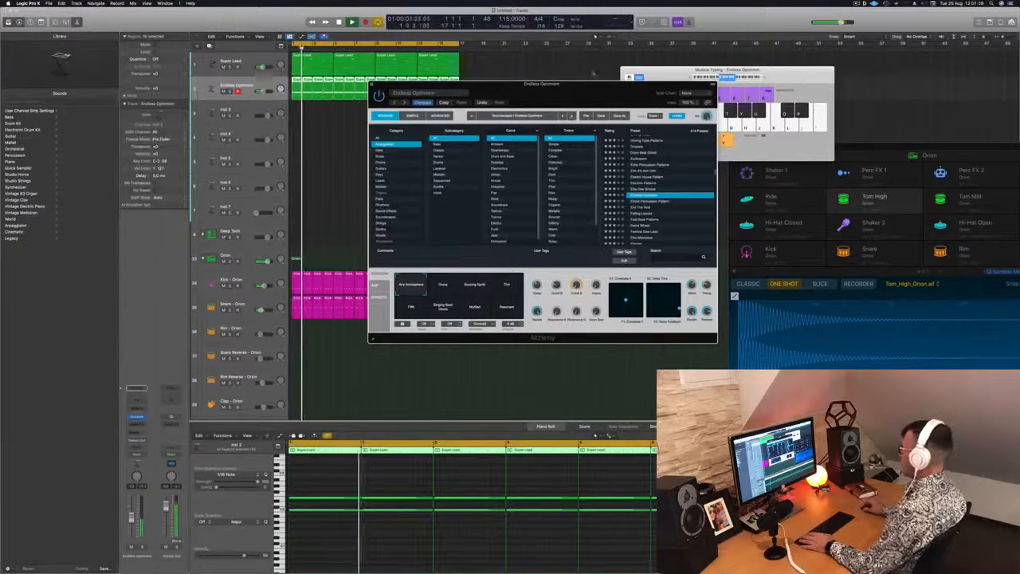
drag(596, 96, 627, 74)
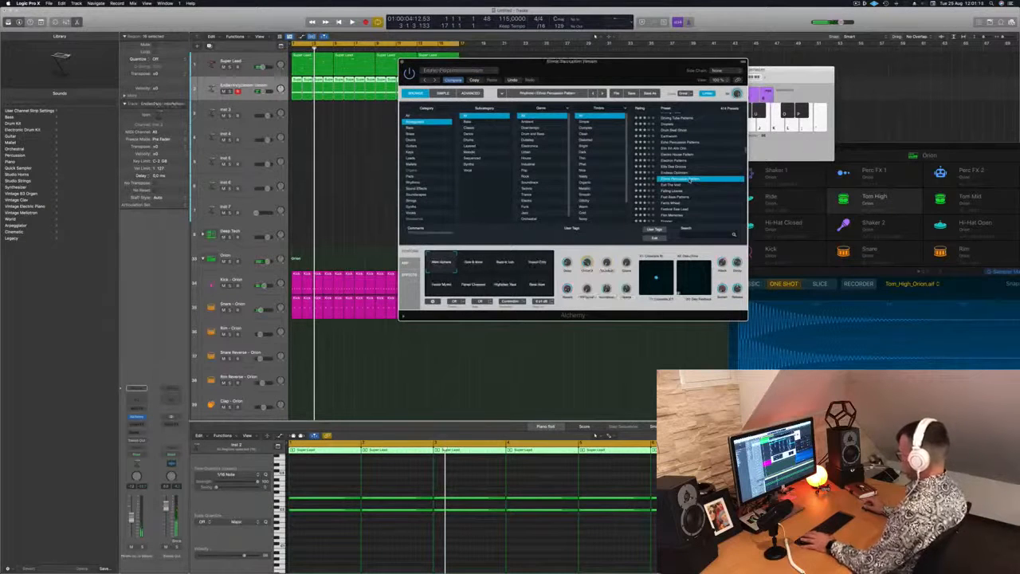
Step: Audition the performance variations of Ethnic Percussion Pattern during playback, ending on the Main Groove variation
key(space)
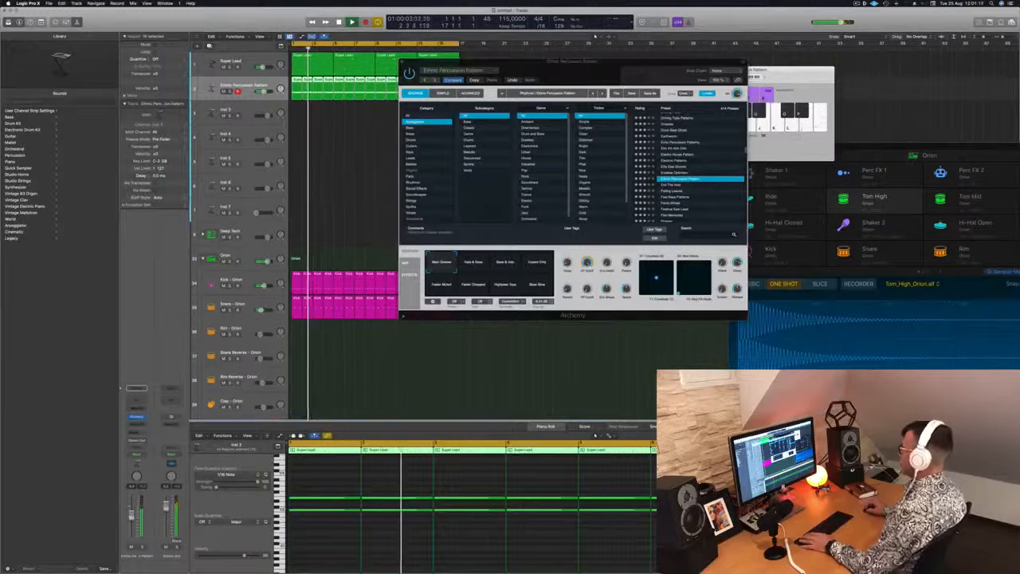
click(478, 263)
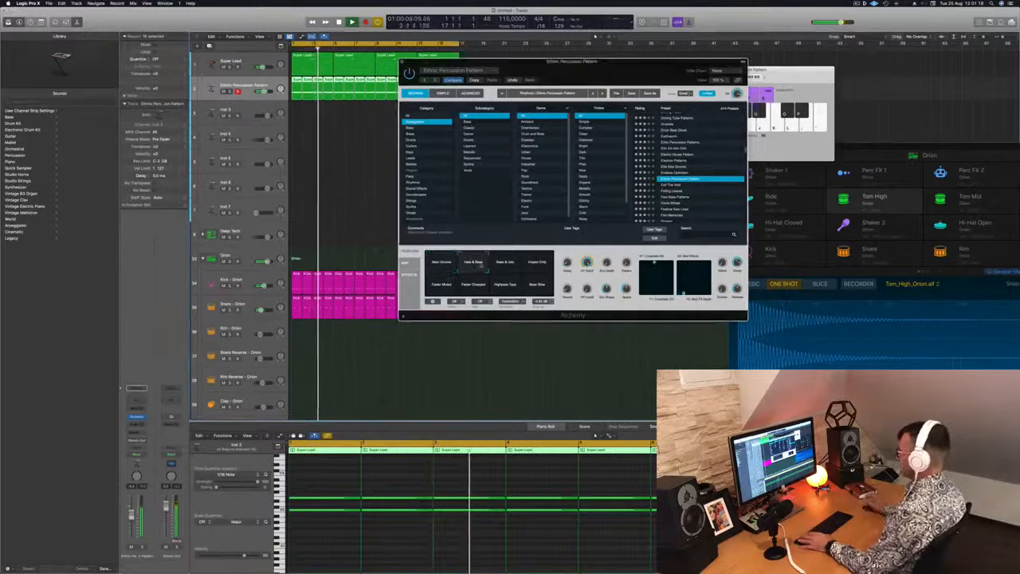
click(510, 266)
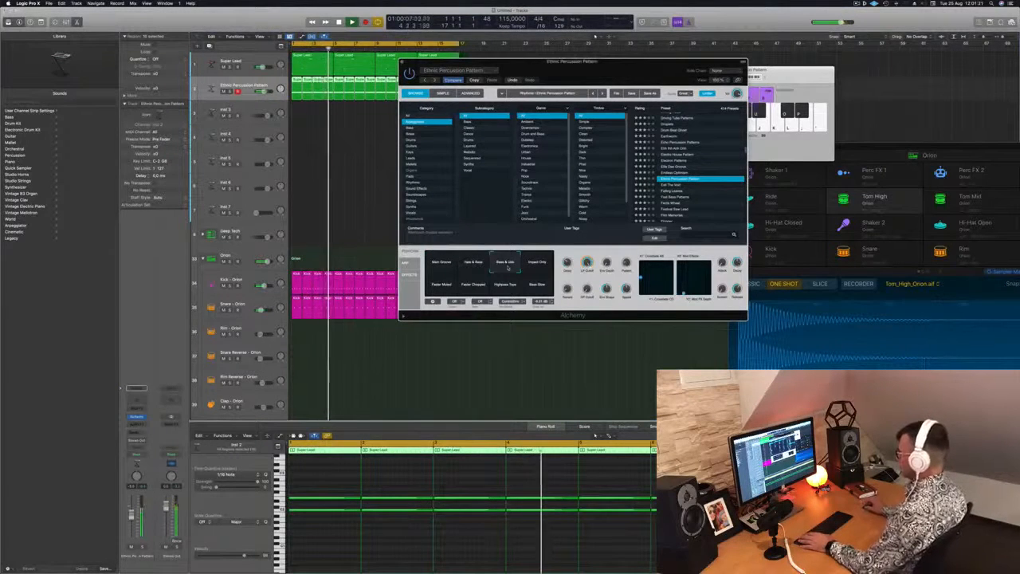
click(541, 268)
click(443, 287)
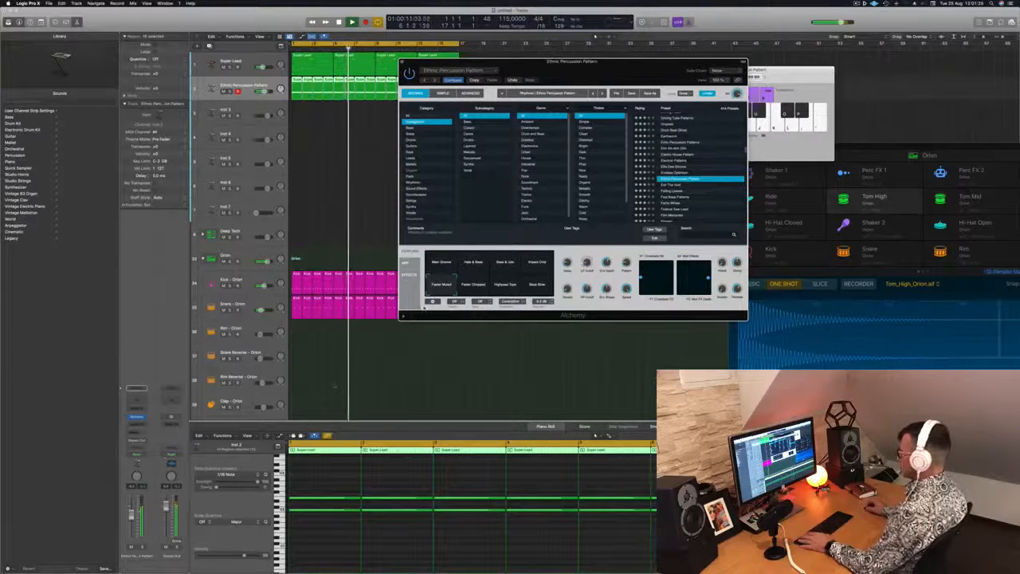
click(463, 291)
click(506, 286)
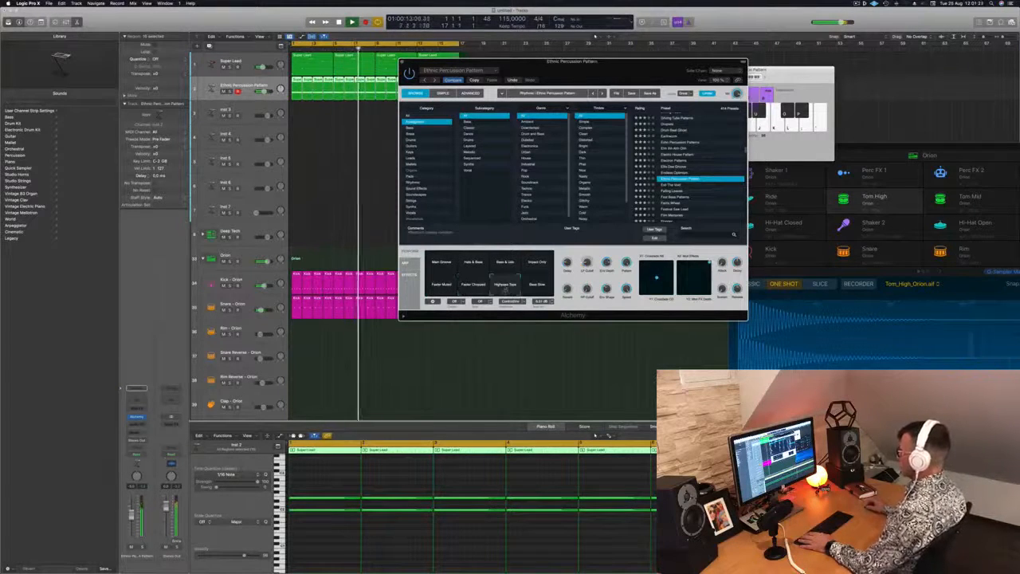
click(526, 284)
click(439, 263)
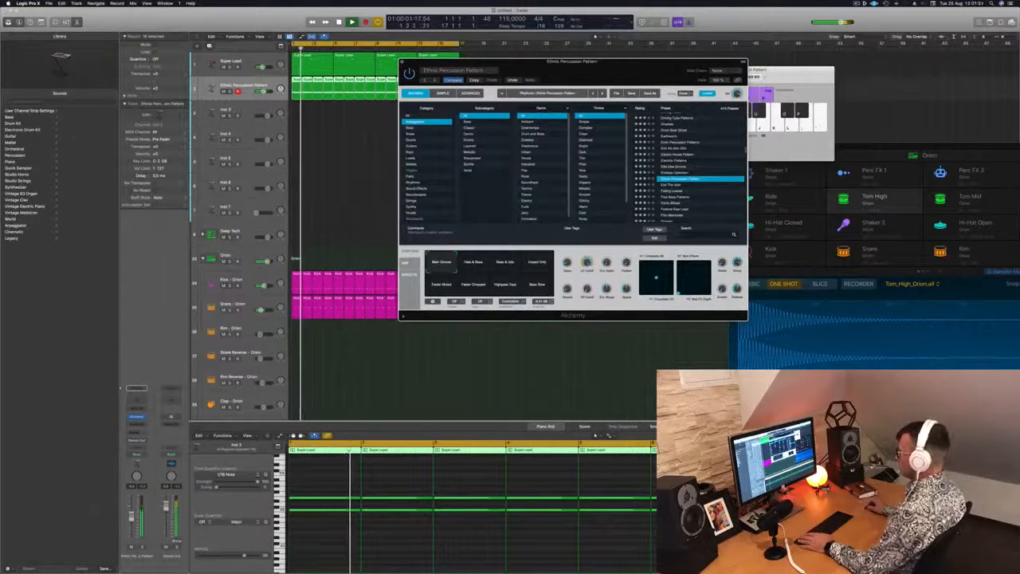
Step: Adjust the Ethnic Percussion Pattern track's volume, stop playback and return to the start of the arrangement
drag(131, 516, 132, 520)
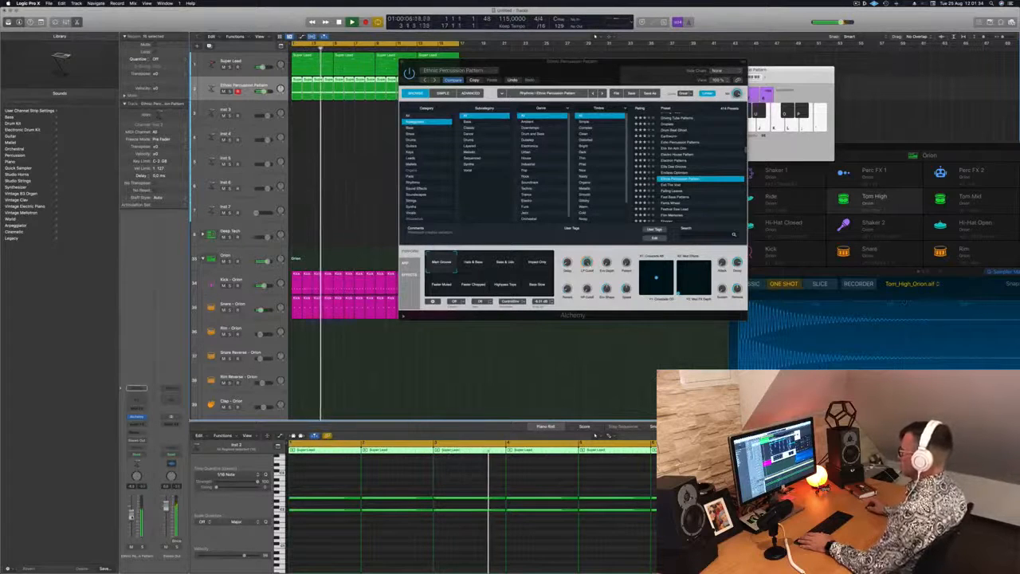
key(space)
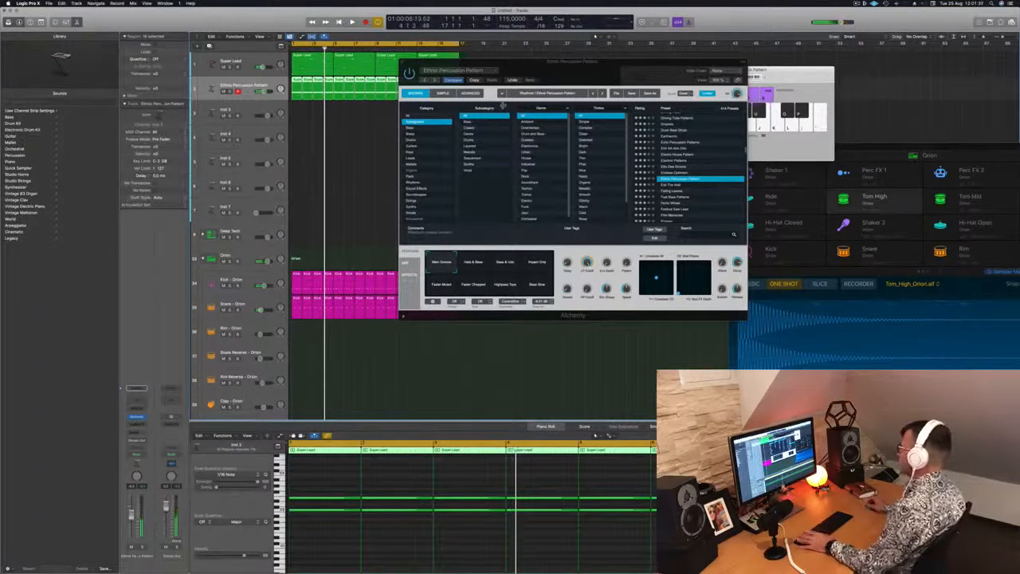
key(space)
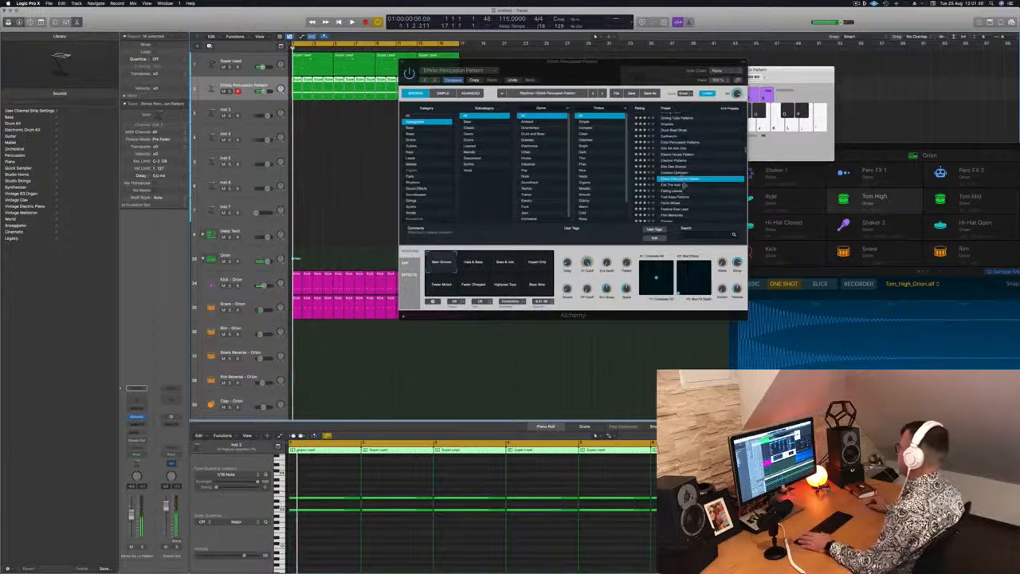
Step: Load the Falling Leaves preset and audition its Bright Metallic and Clear Delays variations during playback
click(673, 193)
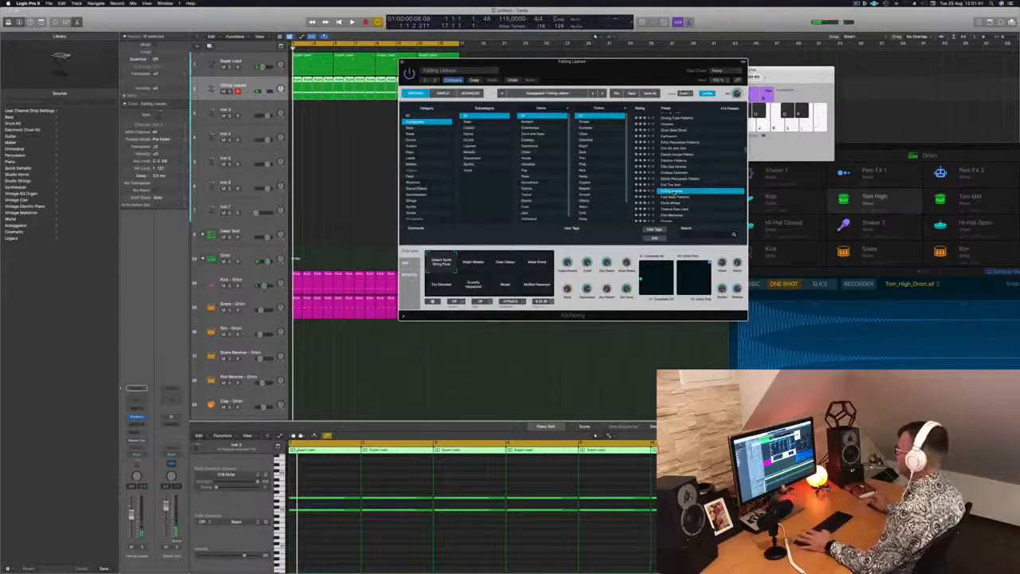
drag(550, 61, 519, 112)
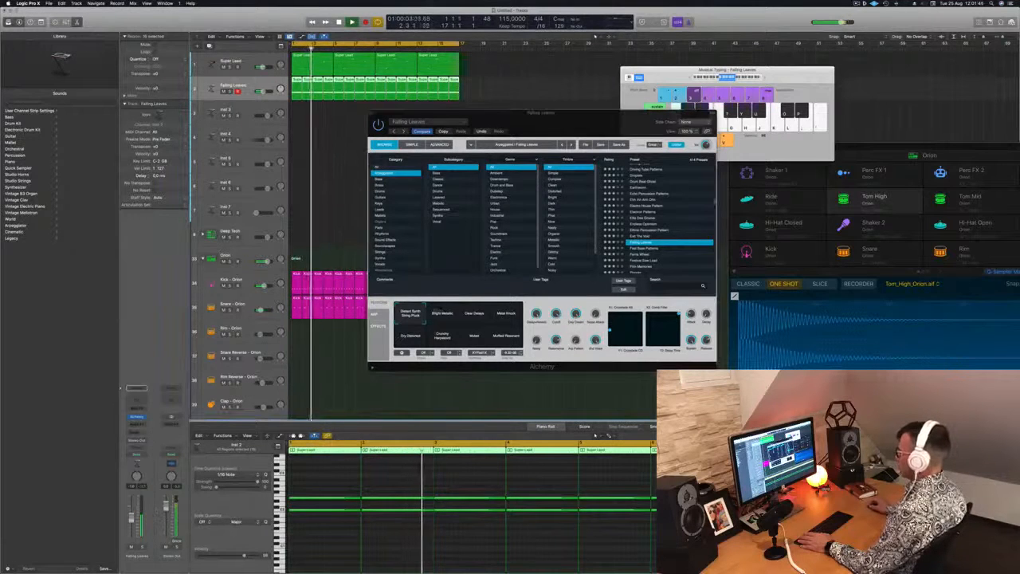
click(437, 313)
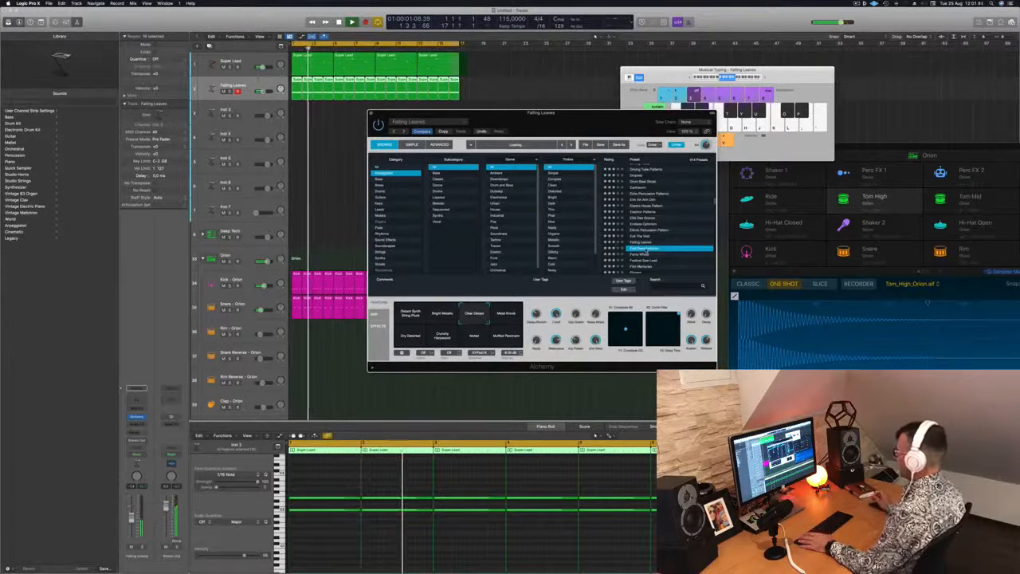
Step: Audition the Fast Bass Patterns, Ferris Wheel and Festival Saw Lead presets, ending on Film Memories
scroll(652, 233, down, 3)
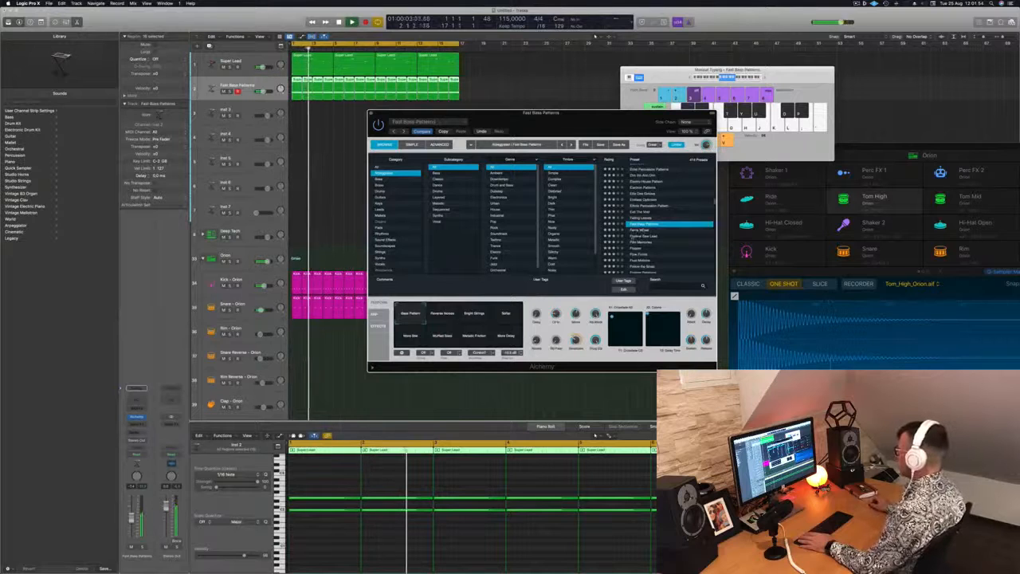
key(Down)
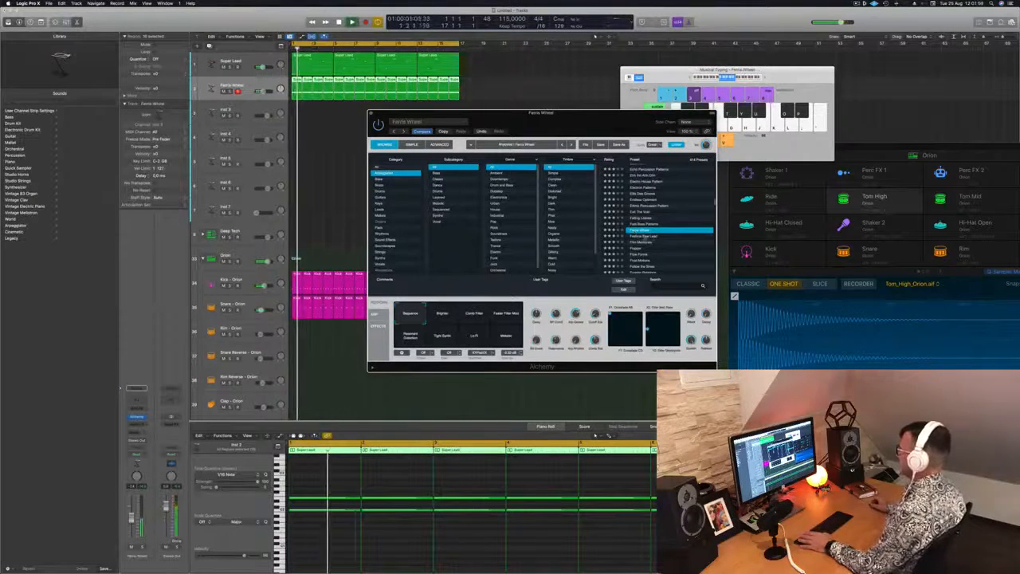
key(Down)
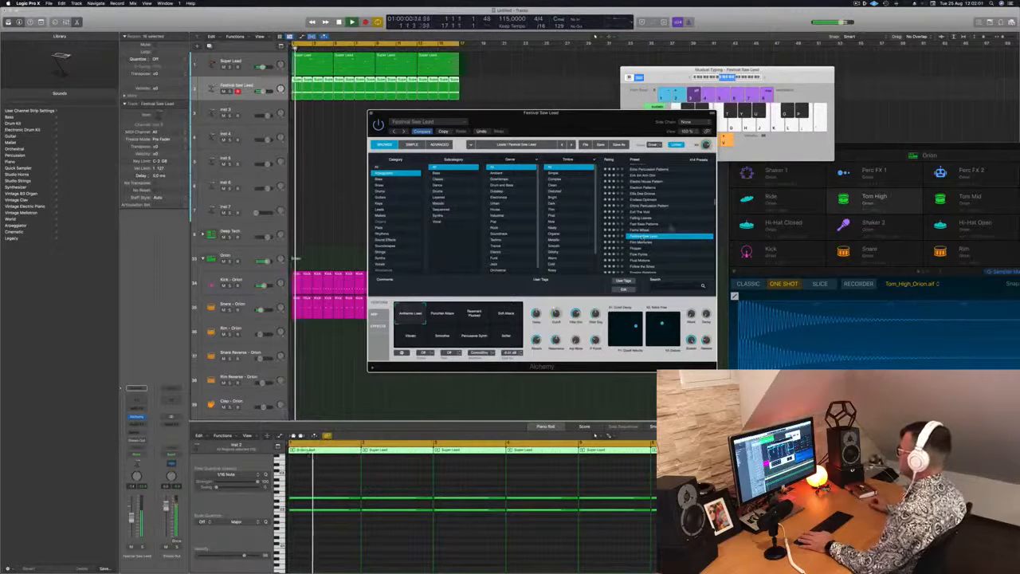
scroll(668, 235, down, 2)
key(Down)
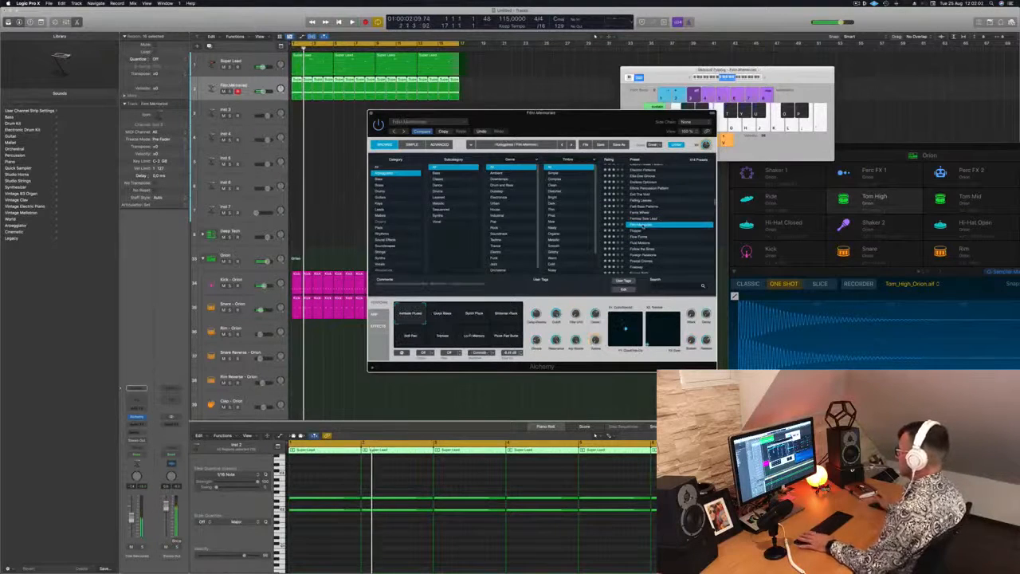
scroll(658, 239, down, 1)
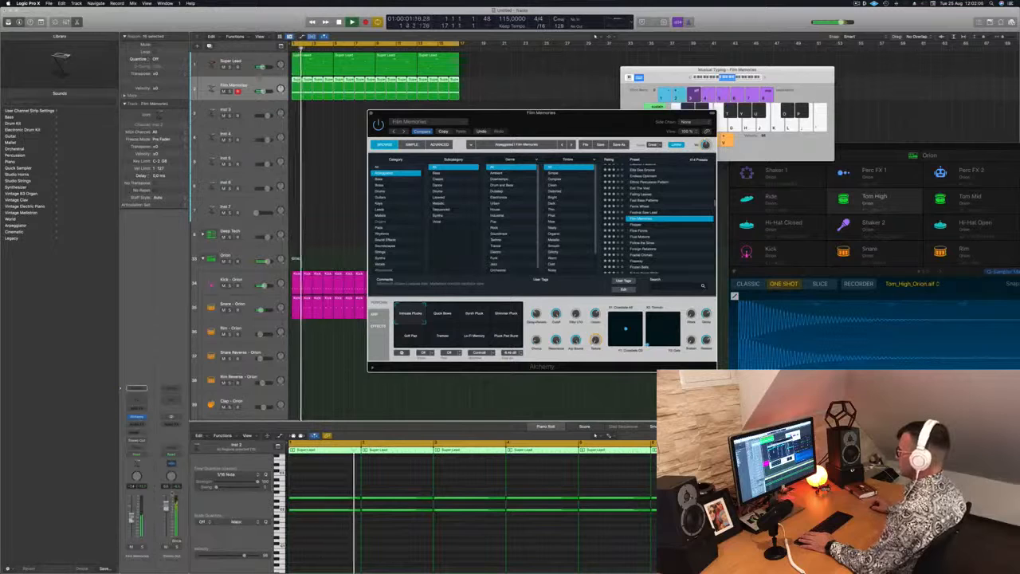
Step: Audition Film Memories' performance variations during playback, including Synth Pluck, Shimmer Pluck, Soft Pad and Lo-Fi Memory
click(442, 314)
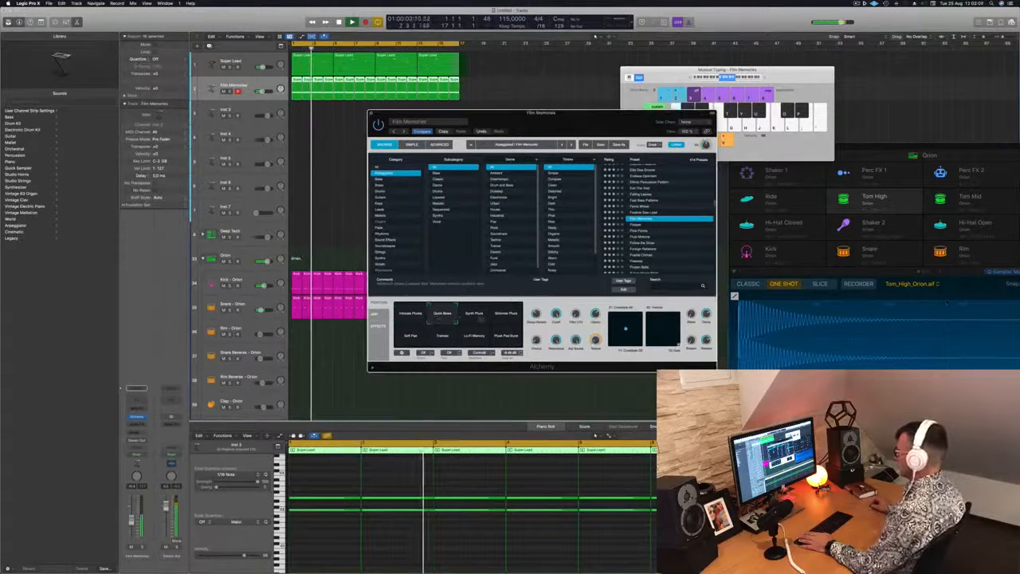
click(473, 314)
click(505, 315)
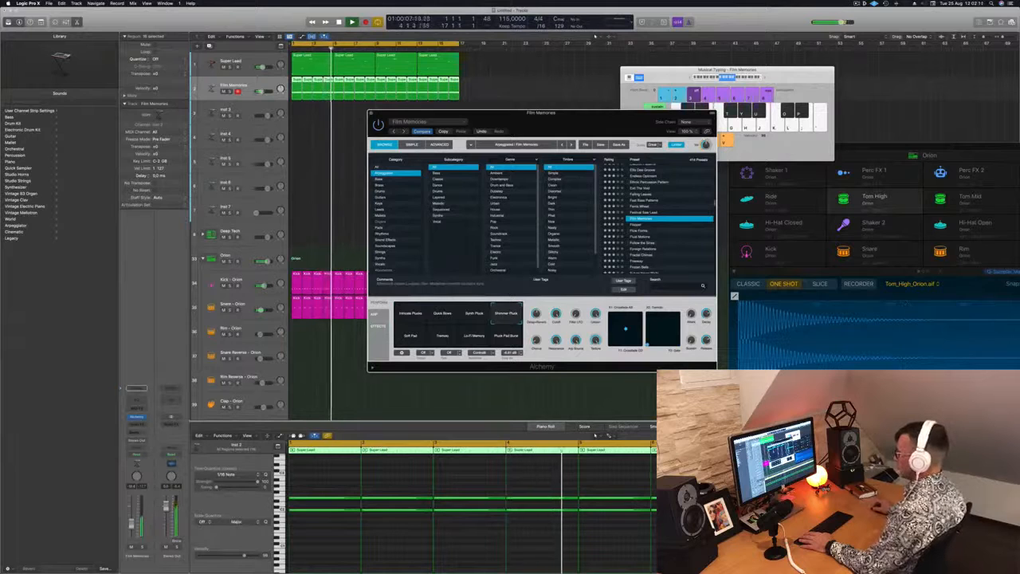
click(407, 341)
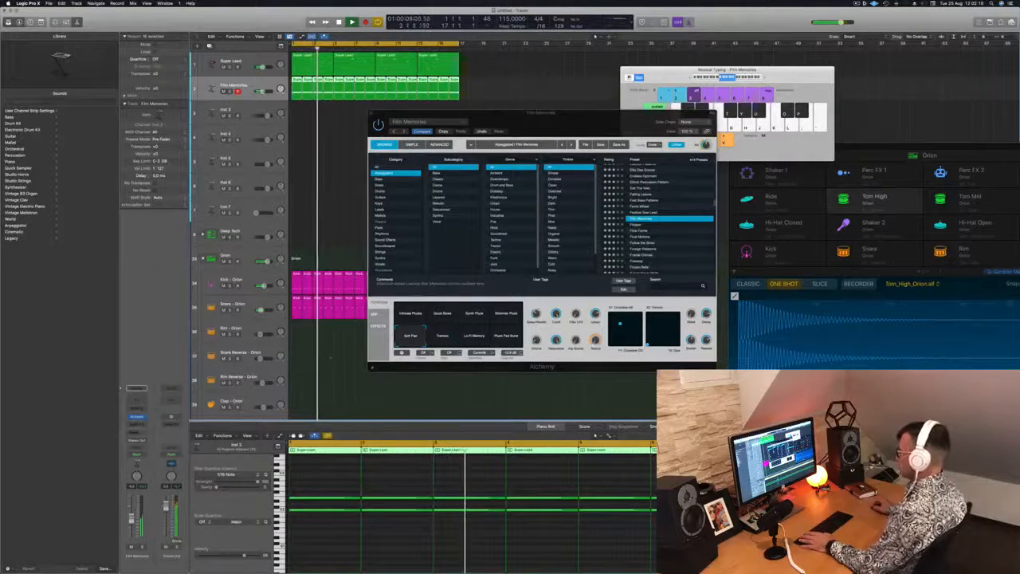
click(474, 337)
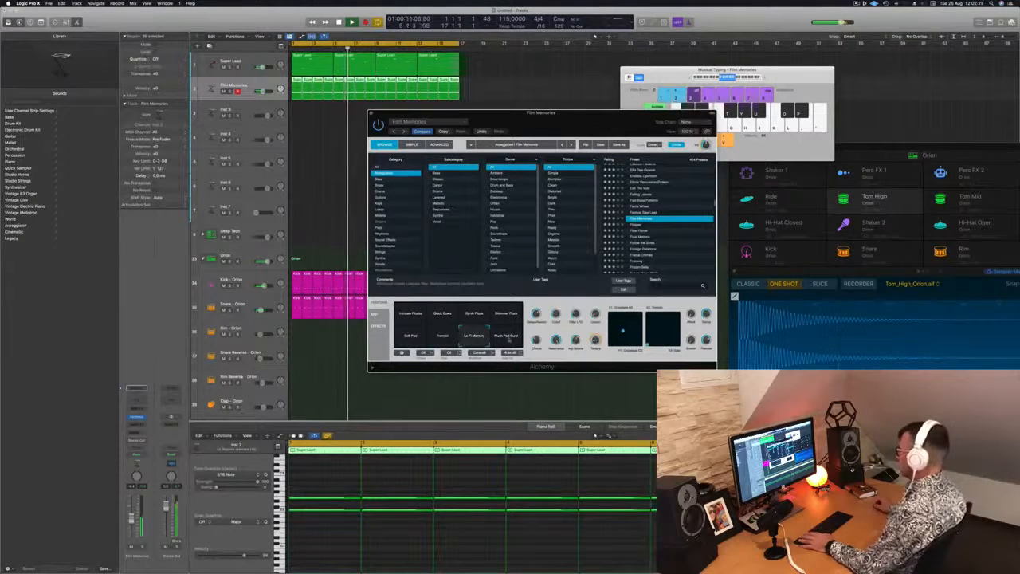
click(506, 338)
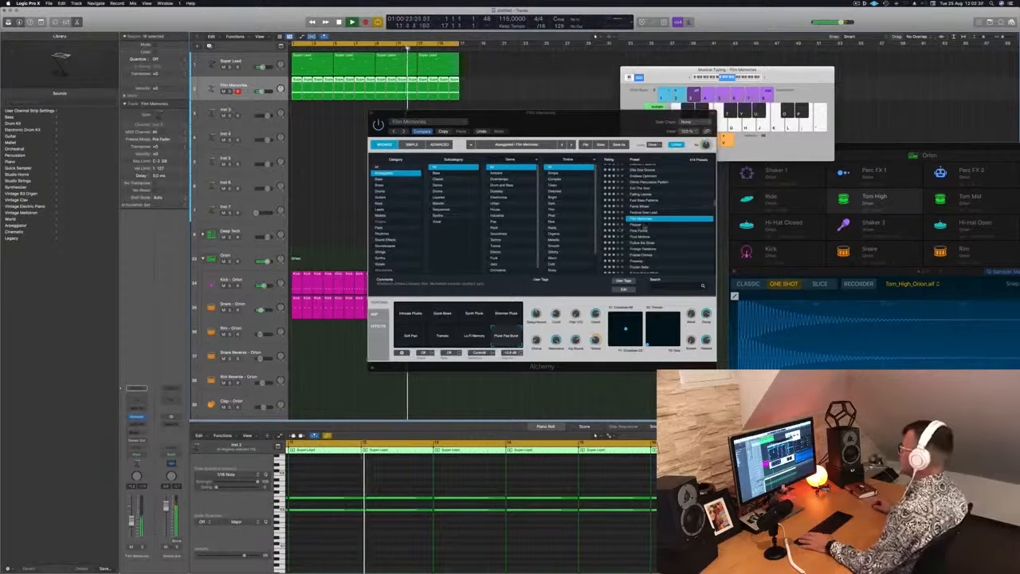
Step: Audition the Alchemy presets following Film Memories, including Flow Forms, and load Fluid Motions
key(Down)
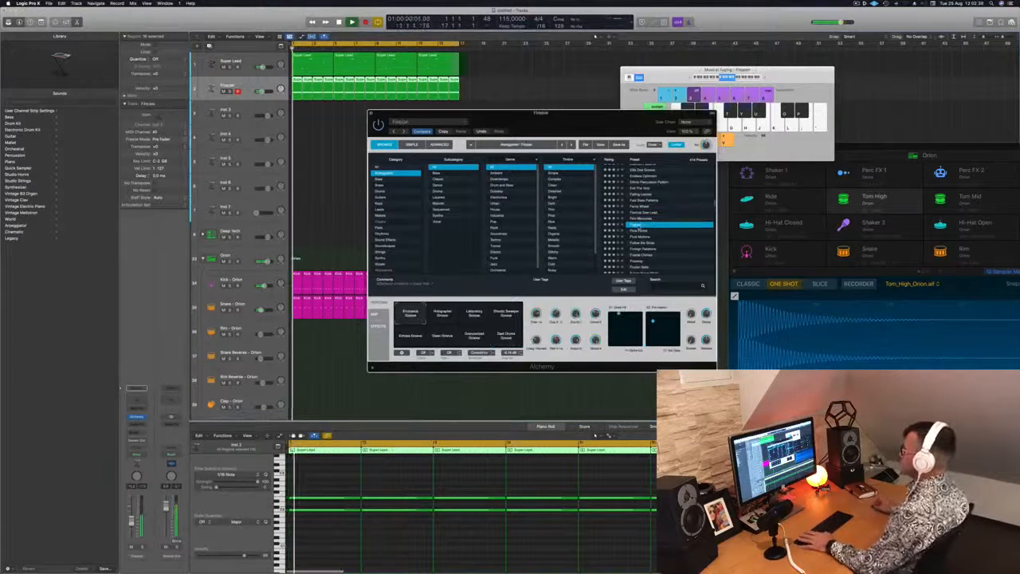
drag(598, 118, 672, 73)
key(Down)
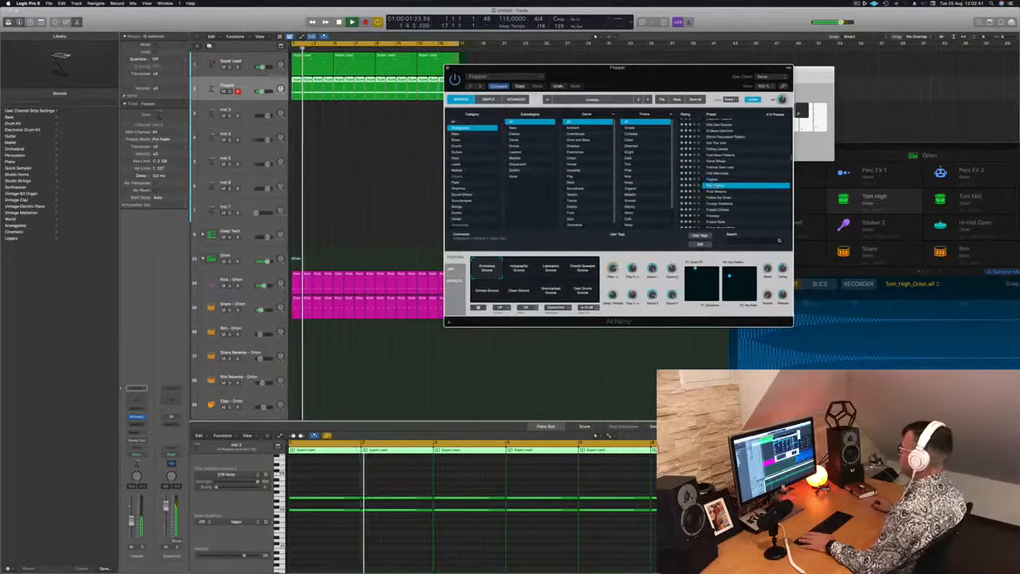
key(Down)
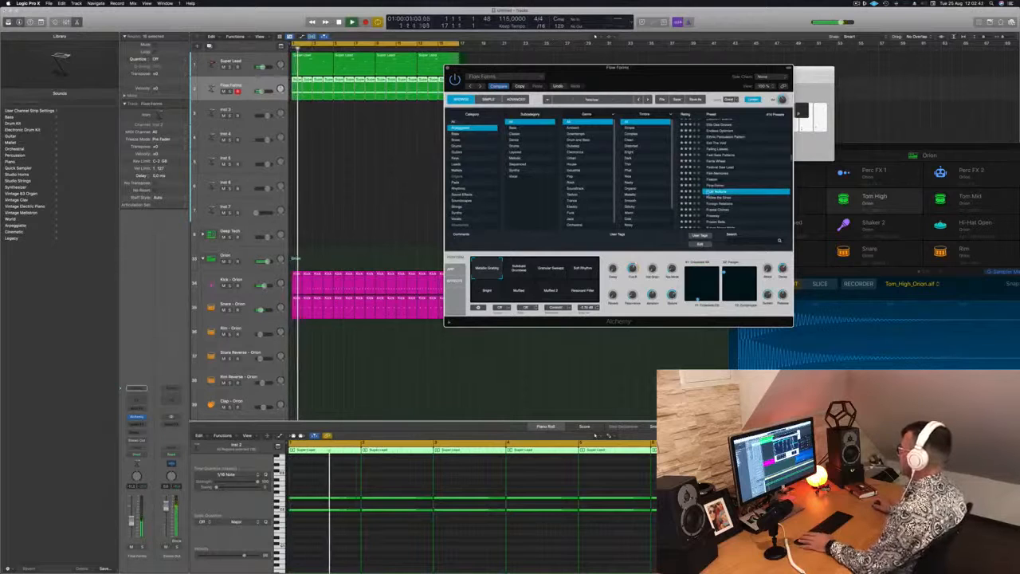
mouse_move(683, 76)
mouse_down()
mouse_move(661, 78)
mouse_move(678, 71)
mouse_up()
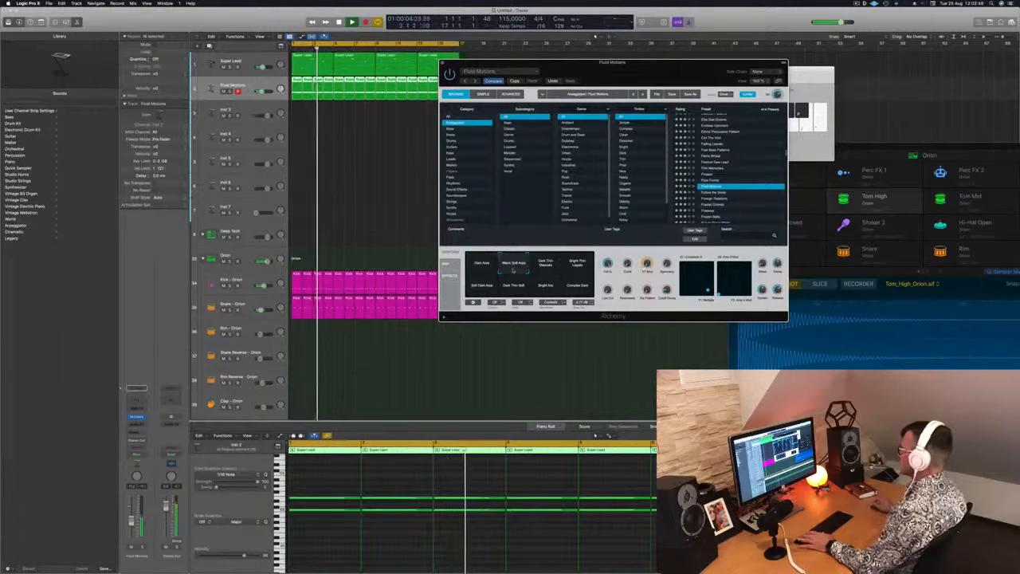
Step: Audition Fluid Motions' performance variations during playback and choose Complex Dark
click(553, 269)
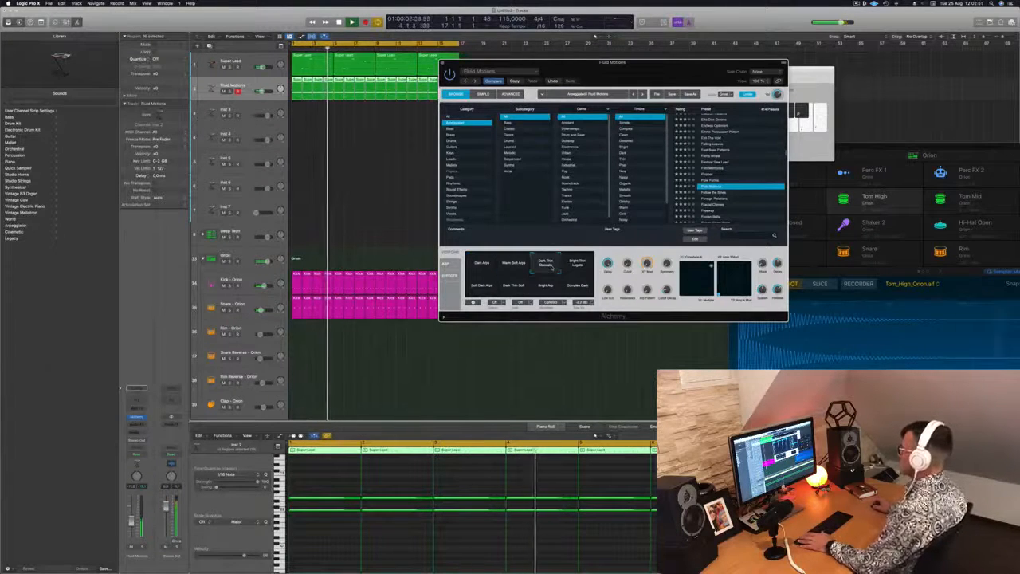
click(580, 267)
click(475, 294)
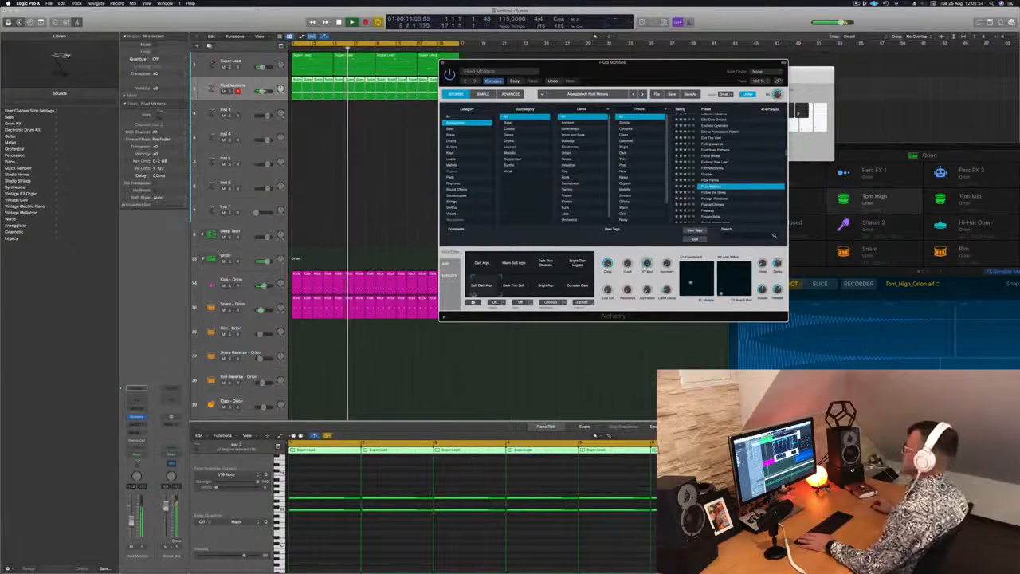
click(516, 289)
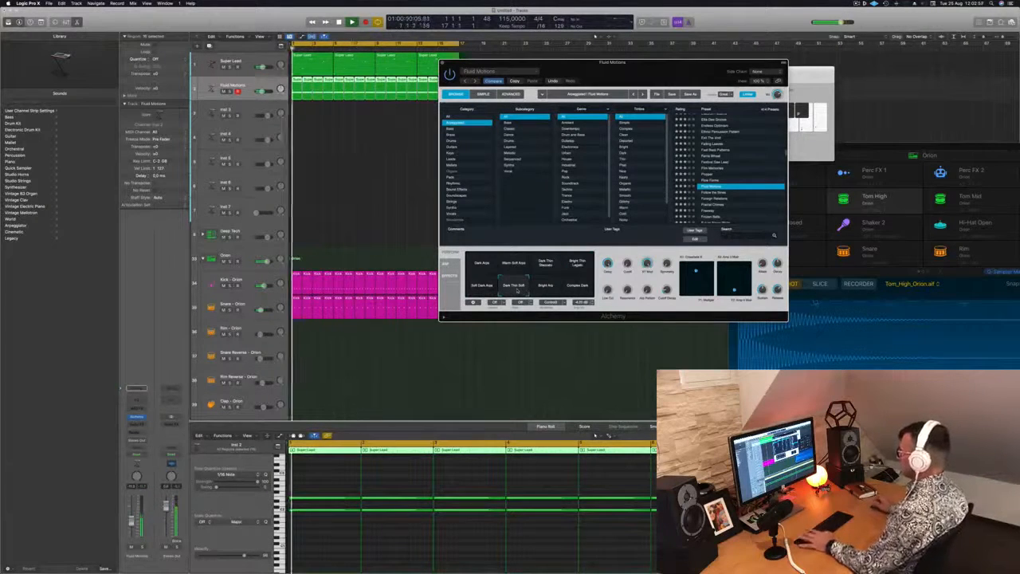
click(546, 289)
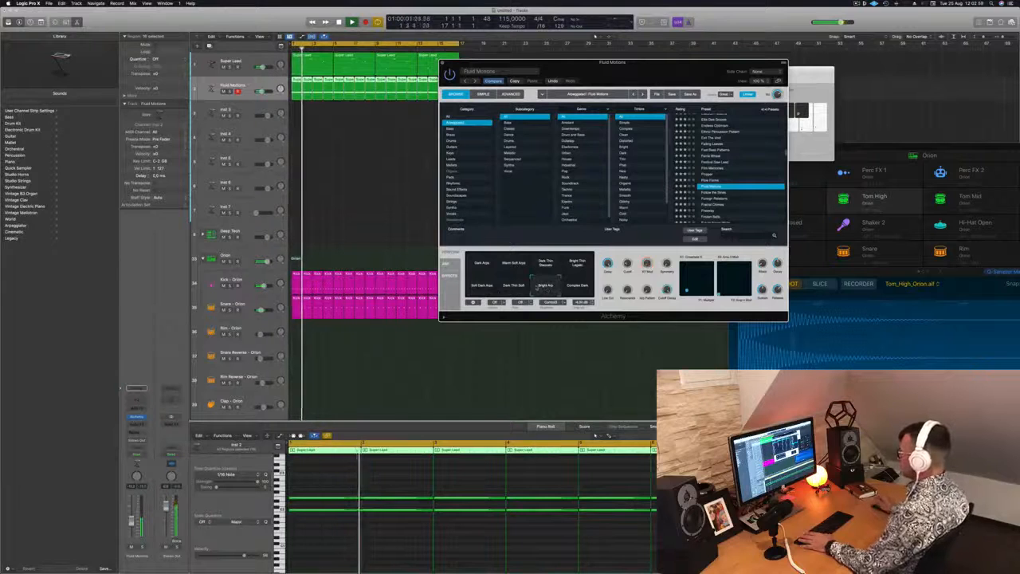
click(578, 288)
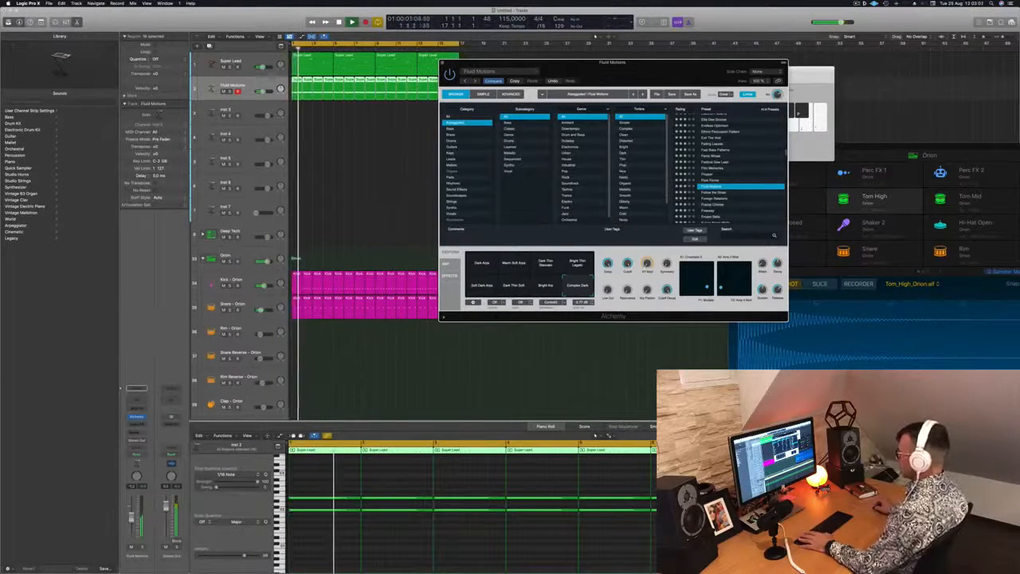
Step: Adjust the Fluid Motions track's volume during playback and close the Alchemy window
drag(131, 523, 132, 519)
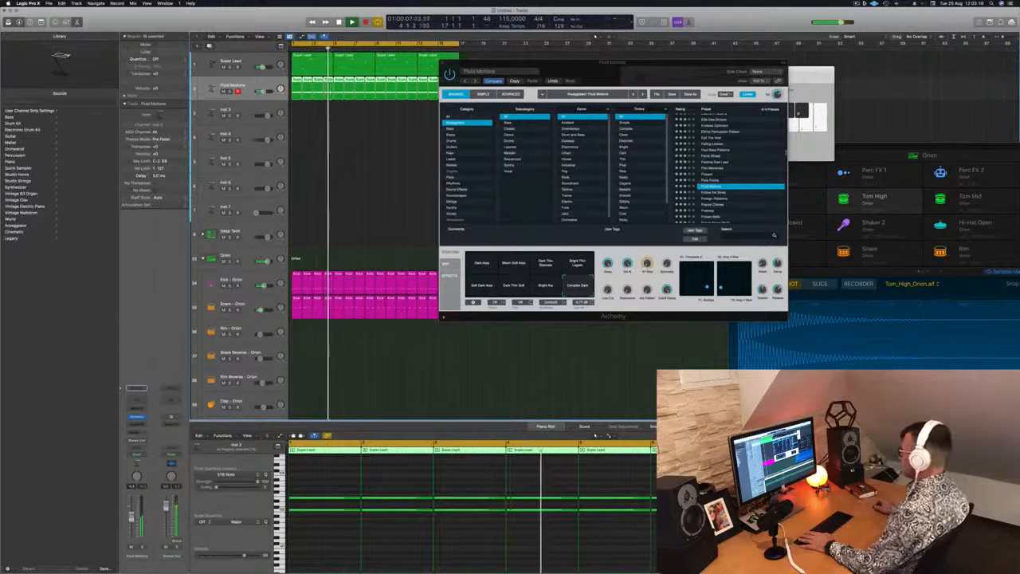
click(648, 282)
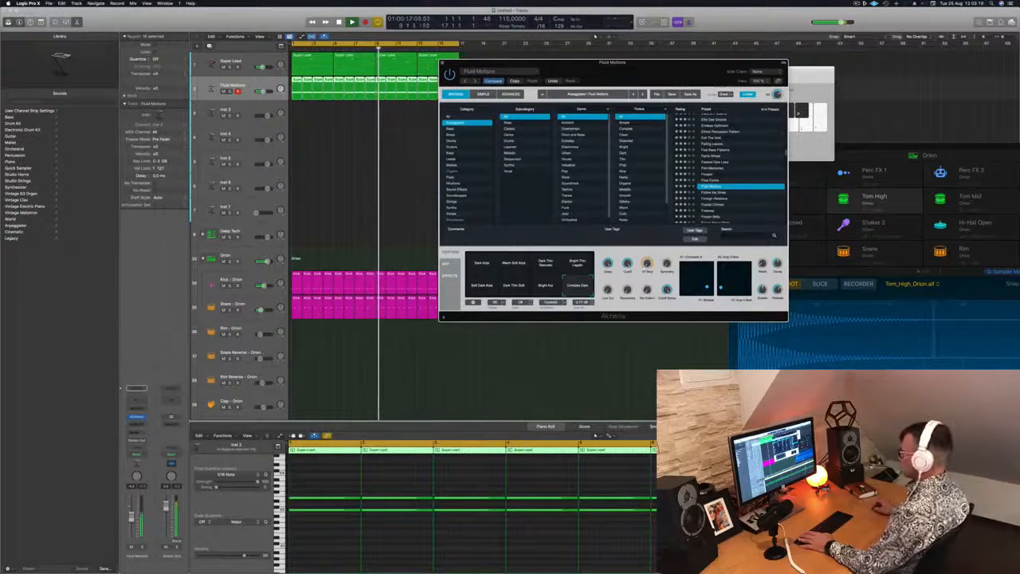
click(248, 301)
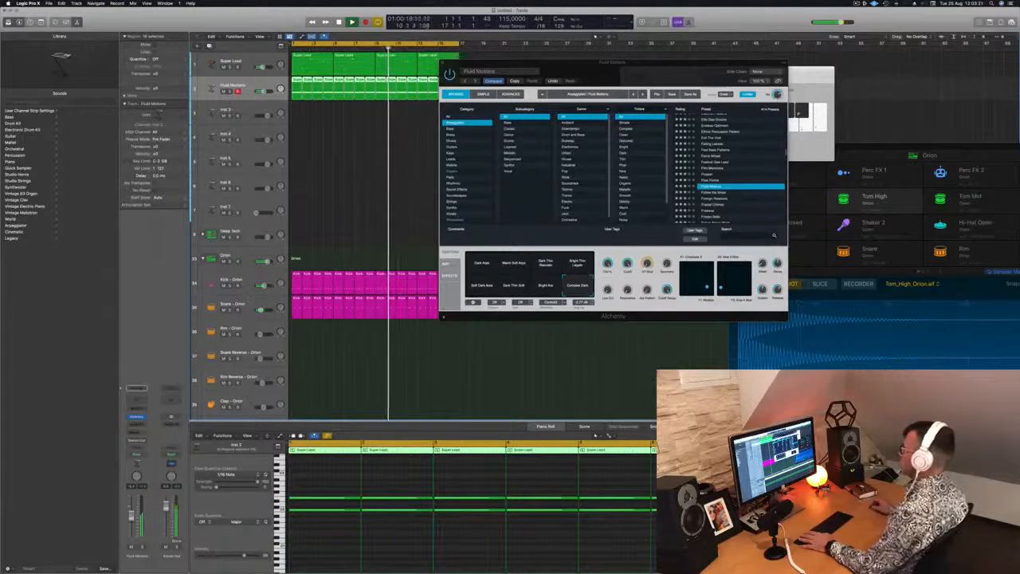
click(443, 63)
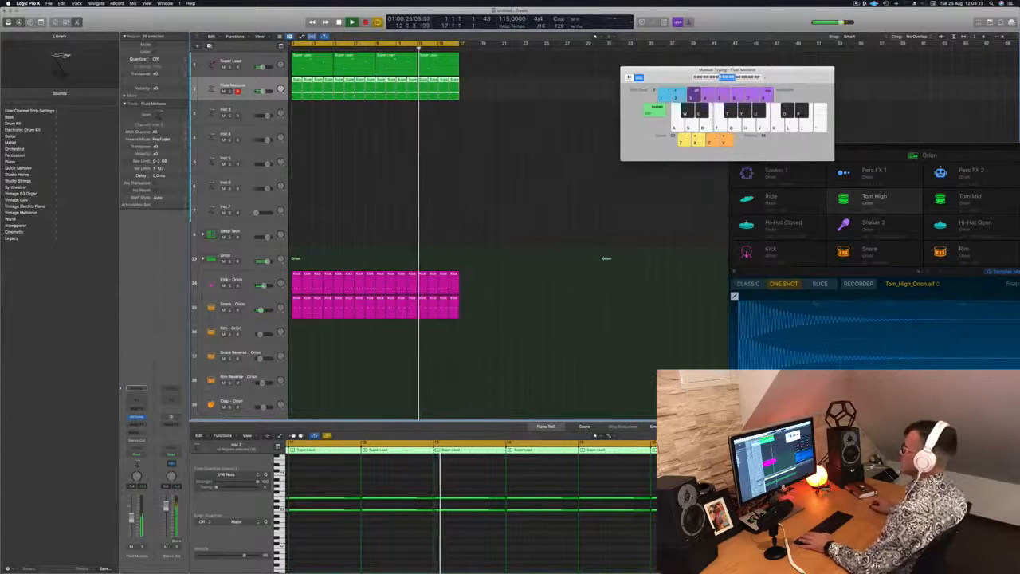
Step: Select the Hi-Hat Open track in the Orion drum group during playback
click(369, 185)
scroll(369, 185, down, 10)
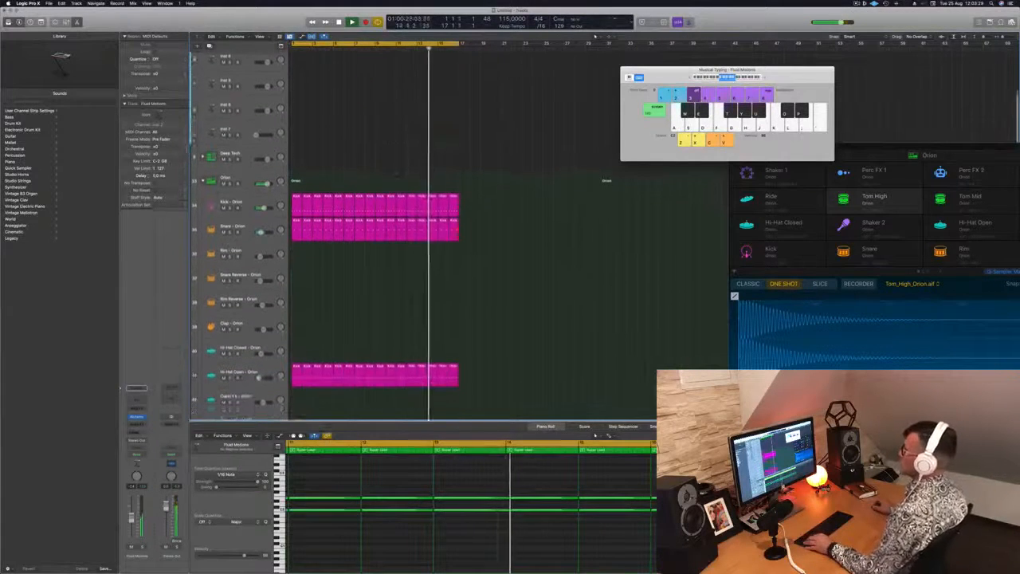
scroll(396, 185, down, 3)
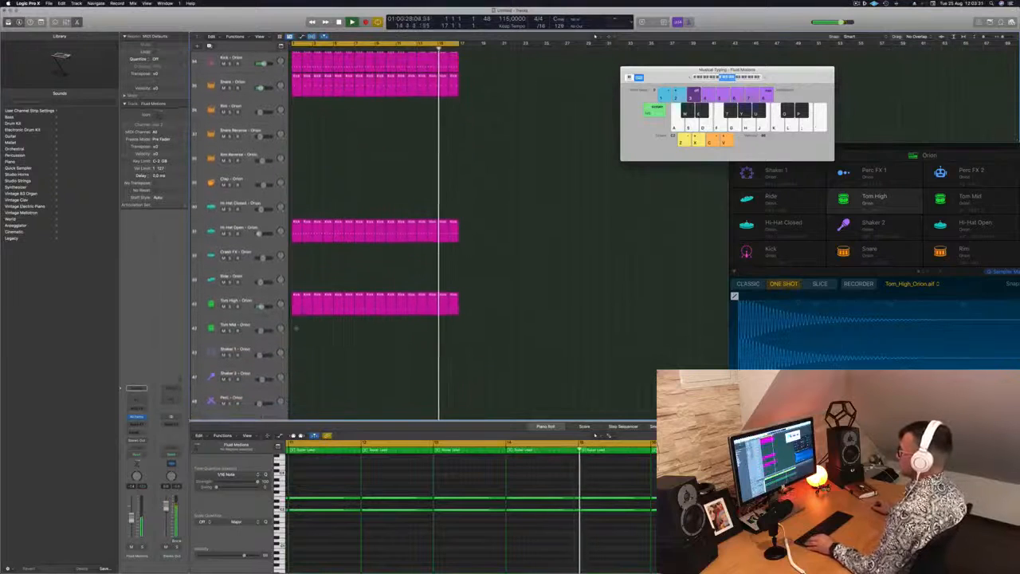
click(297, 230)
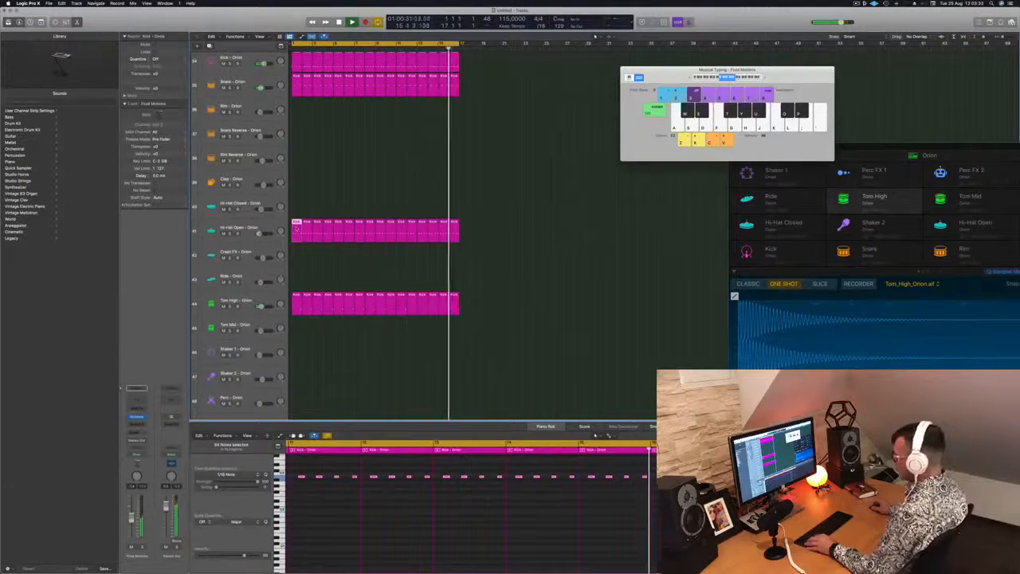
scroll(297, 230, down, 3)
scroll(308, 263, up, 8)
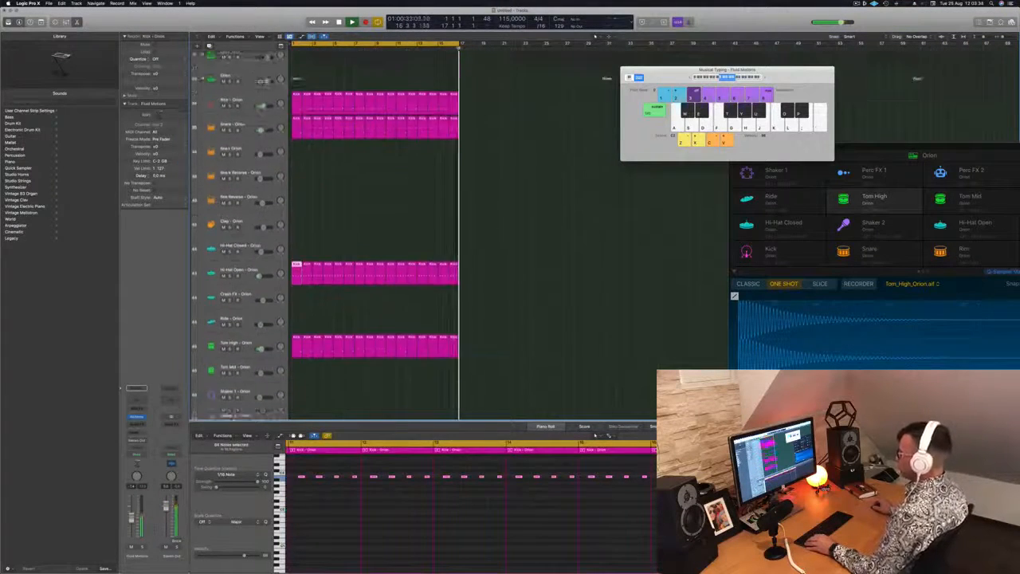
click(248, 321)
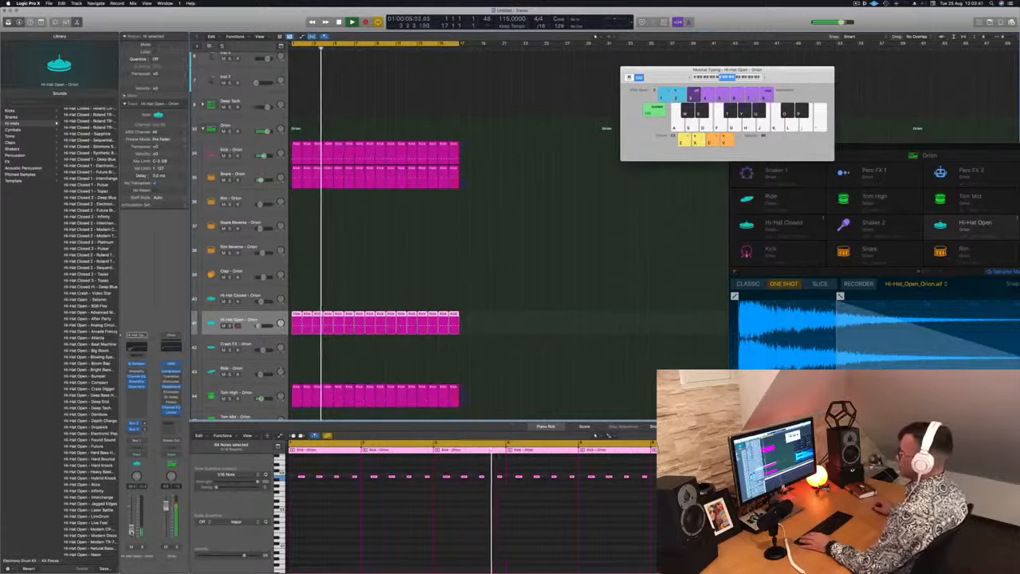
scroll(375, 163, up, 5)
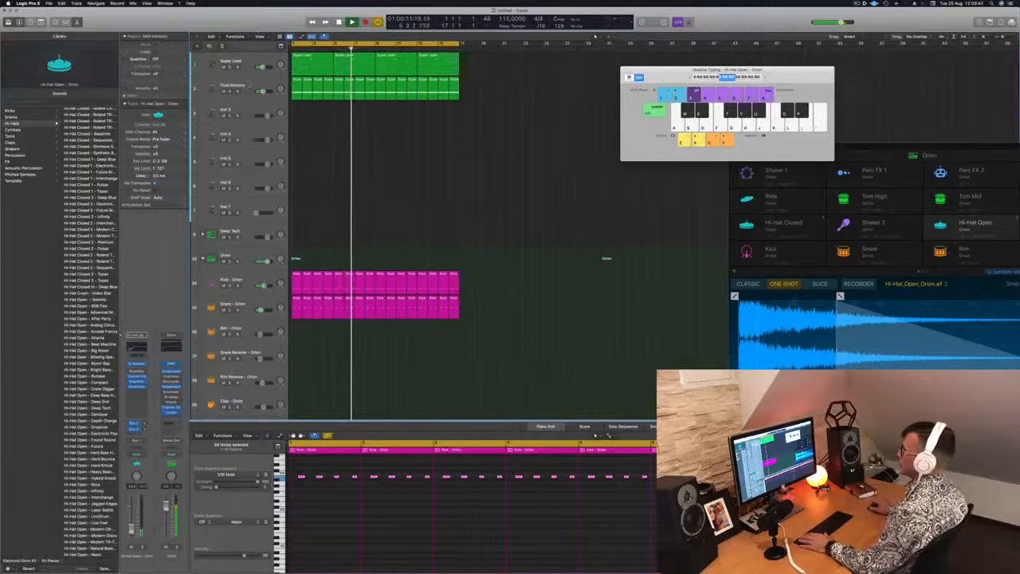
Step: Fine-tune the Fluid Motions track's volume and add a send from it to Bus 8
click(250, 85)
drag(262, 91, 262, 92)
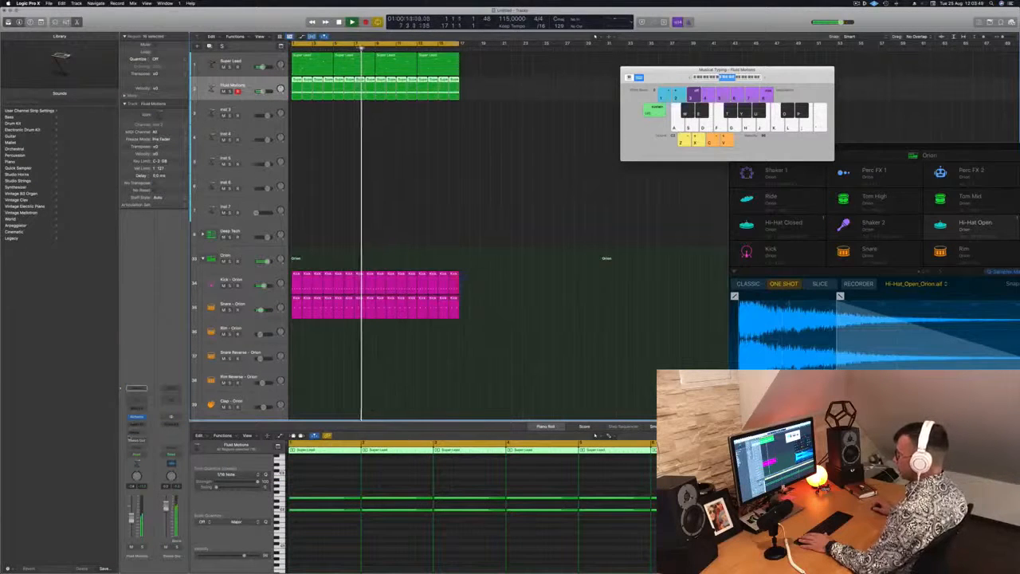
click(133, 434)
mouse_move(137, 442)
click(176, 424)
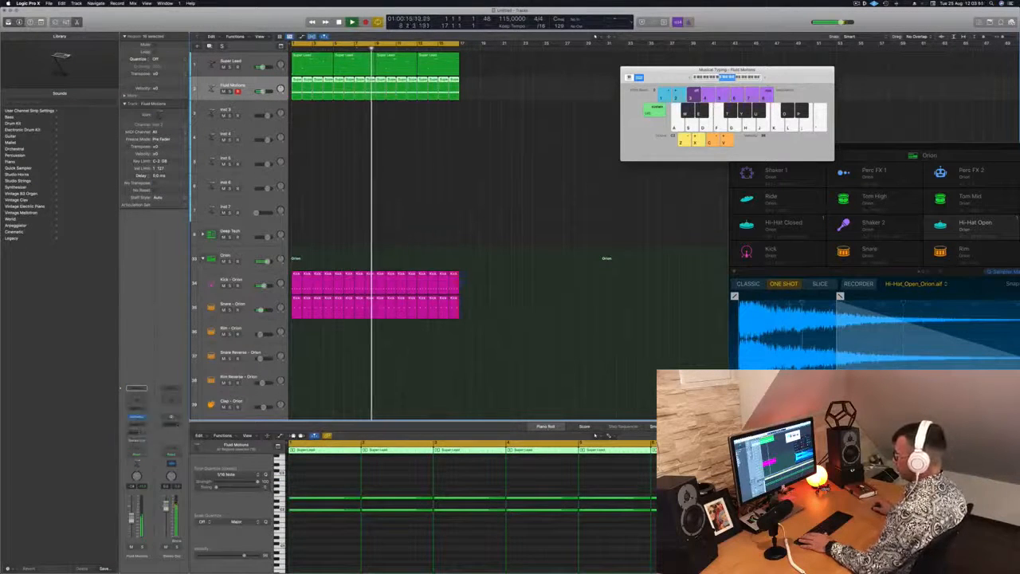
click(134, 432)
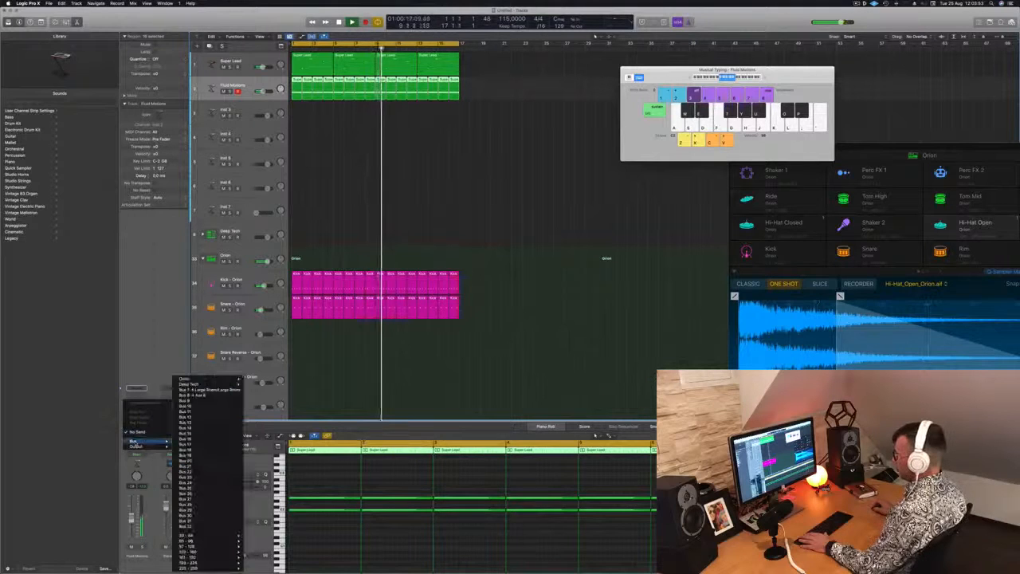
mouse_move(137, 441)
click(205, 396)
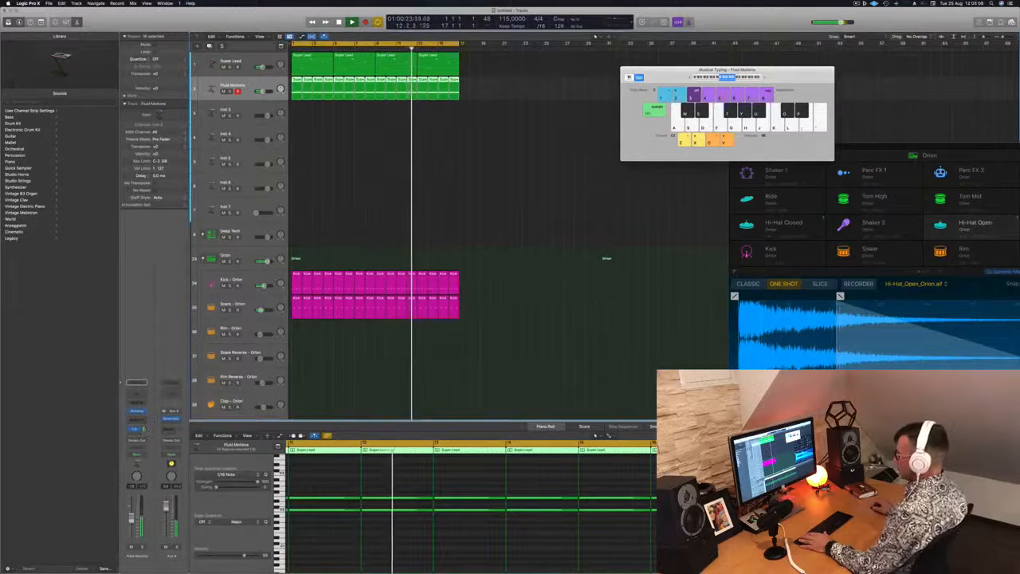
Step: Add a Channel EQ to the Bus 8 aux with a low cut at 258 Hz and close its window
click(171, 382)
drag(356, 139, 507, 182)
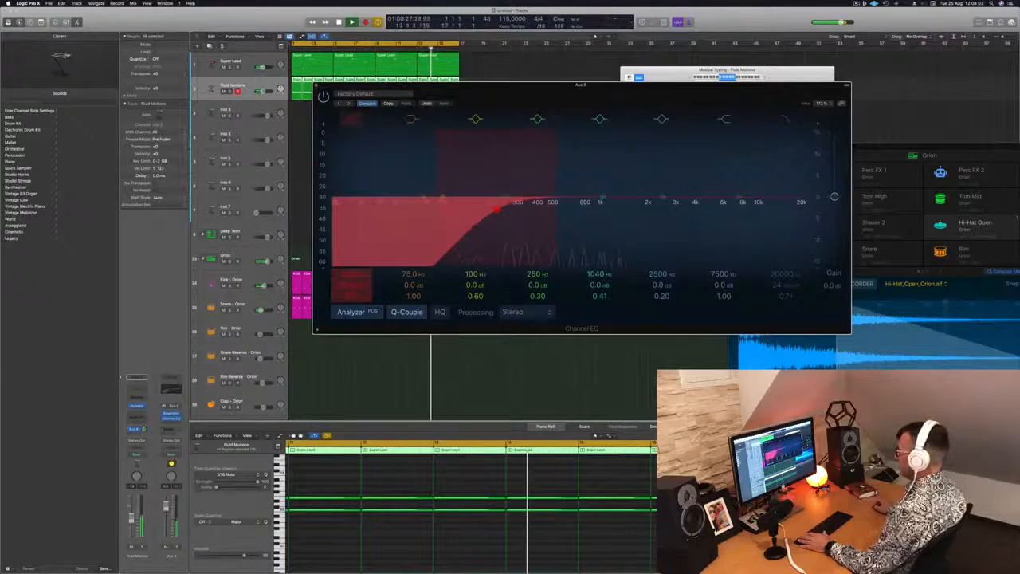
drag(496, 209, 507, 209)
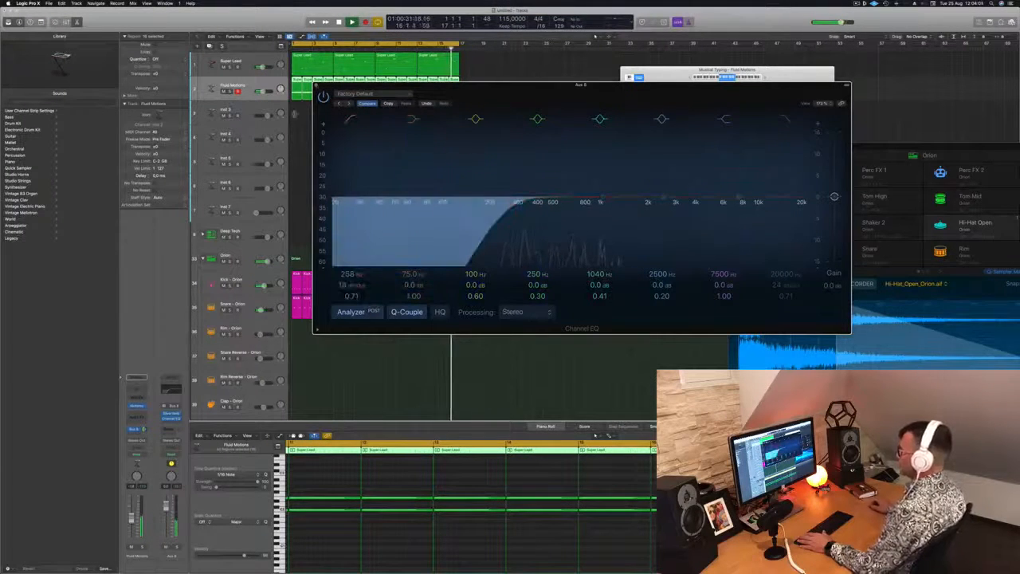
key(super+w)
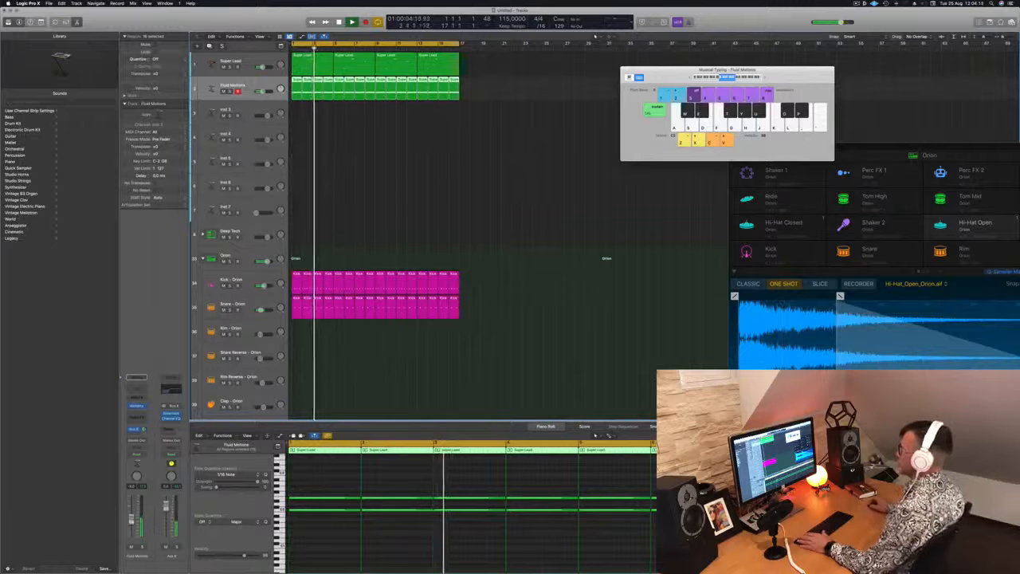
Step: Open Alchemy on the Inst 3 track and place its window clear of the channel strips
key(Down)
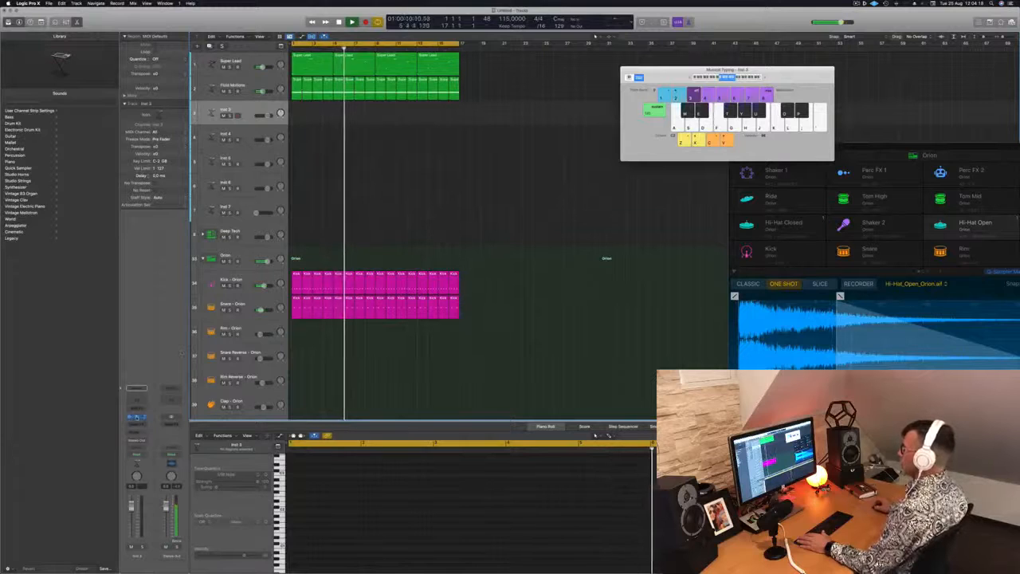
click(137, 417)
drag(467, 90, 547, 96)
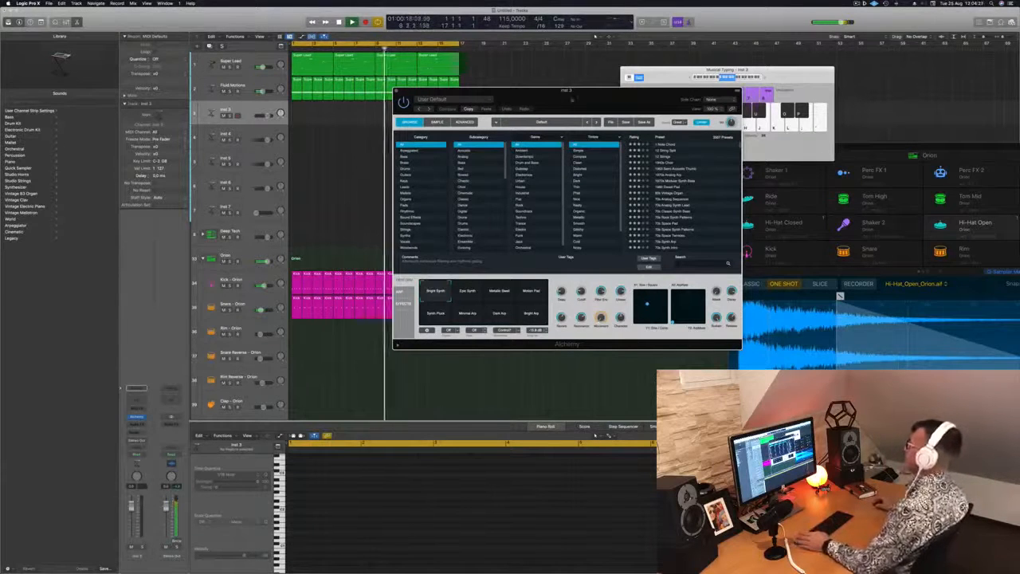
drag(571, 101, 574, 82)
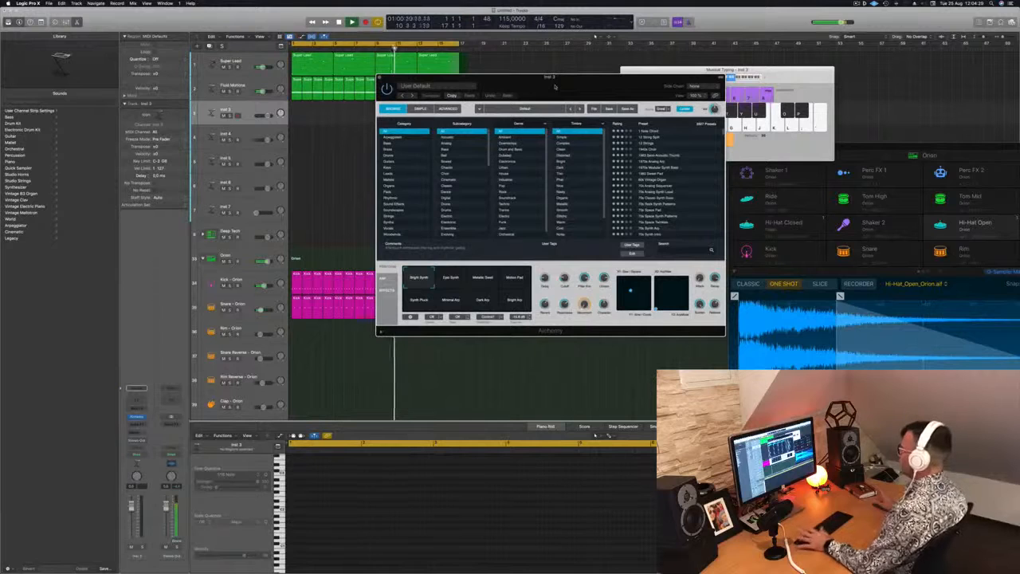
drag(555, 86, 549, 90)
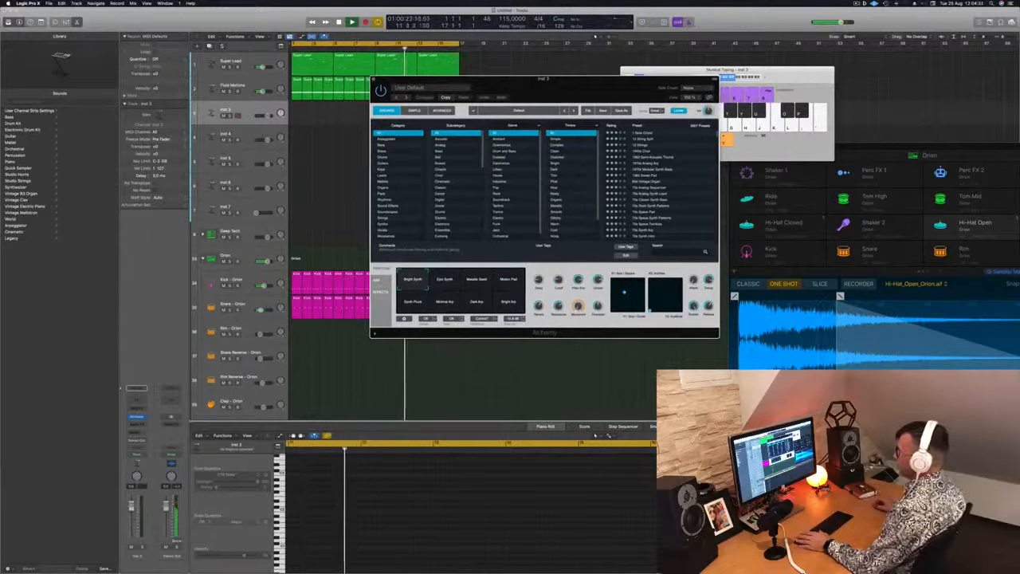
Step: Add a send from the Inst 3 track to Bus 8
click(137, 437)
mouse_move(143, 441)
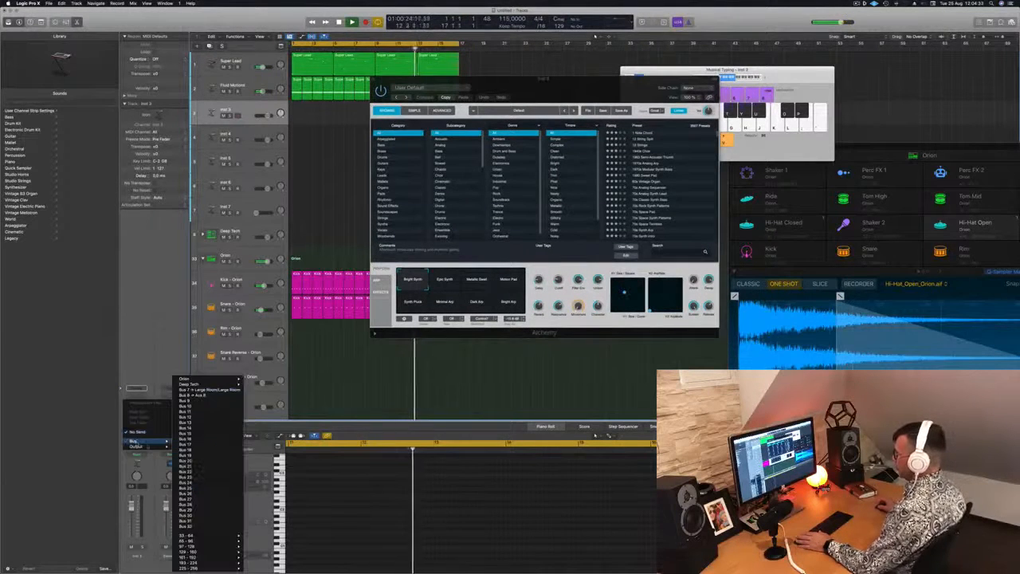
click(193, 394)
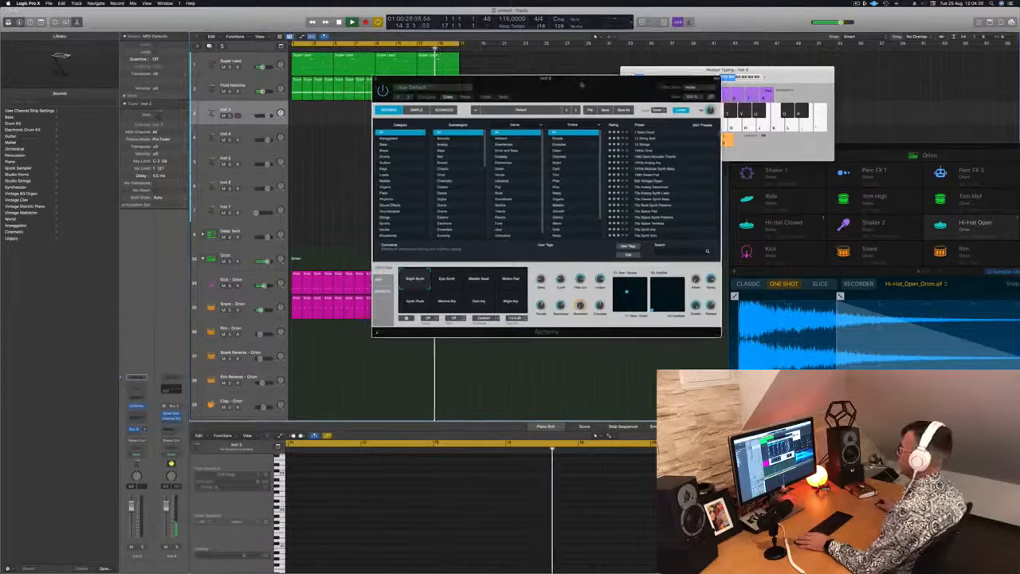
Step: Load the Adding preset from Alchemy's Keys category on Inst 3 and try it out during playback
drag(580, 84, 560, 70)
click(365, 156)
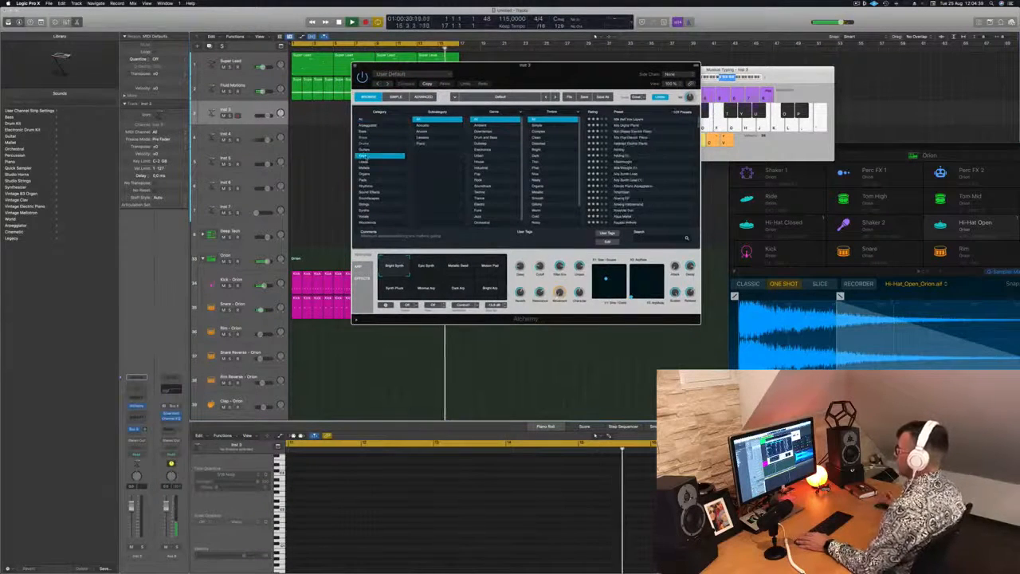
drag(526, 65, 631, 93)
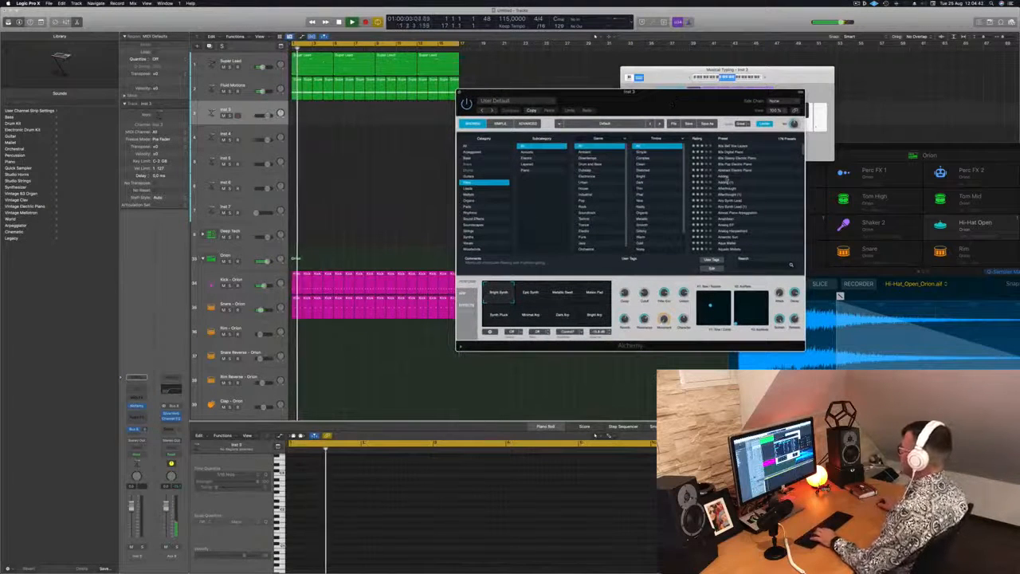
click(727, 177)
click(247, 114)
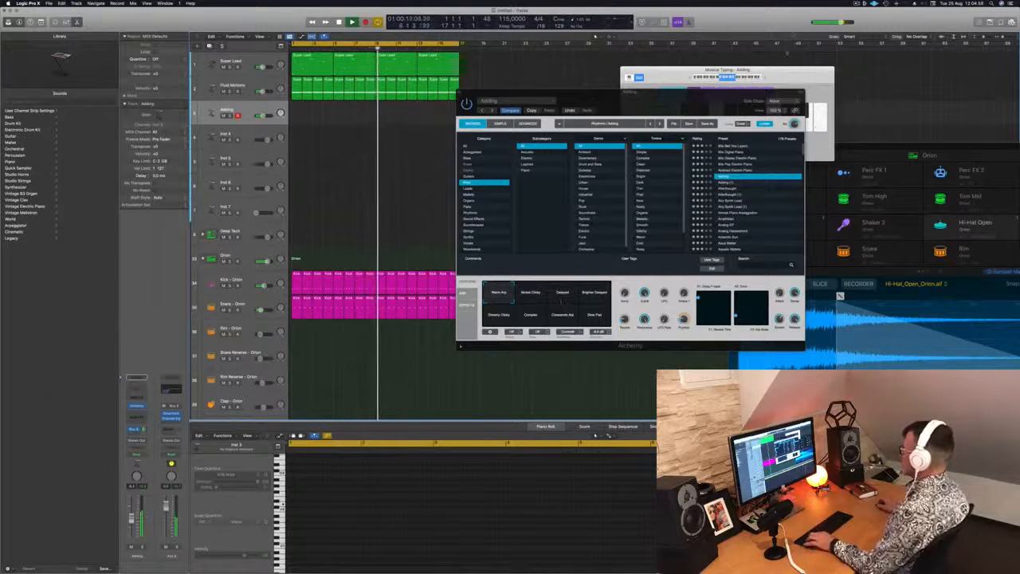
drag(719, 109, 783, 122)
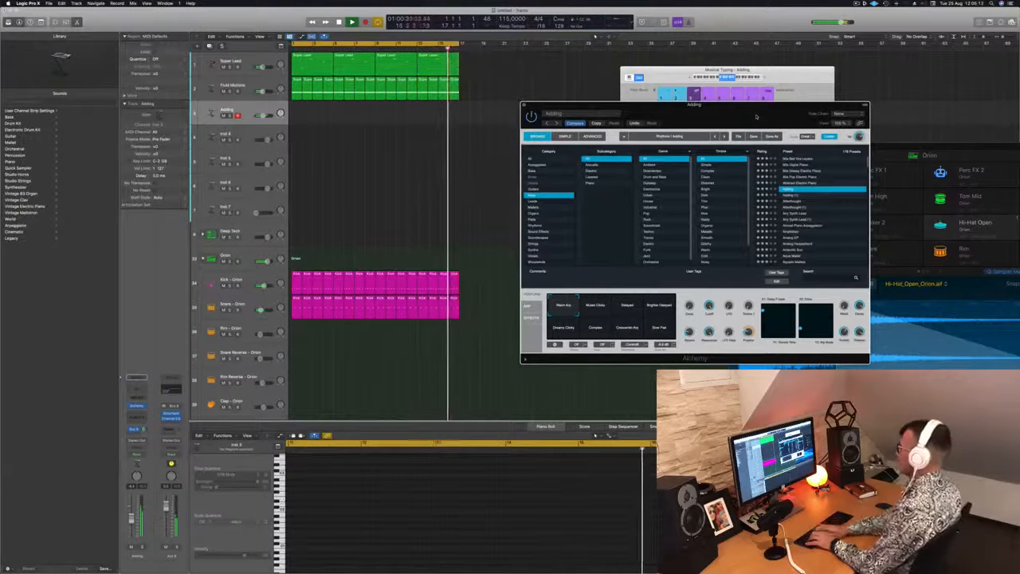
Step: Record a part on the Adding track and place the four-bar take at the start of the track
key(r)
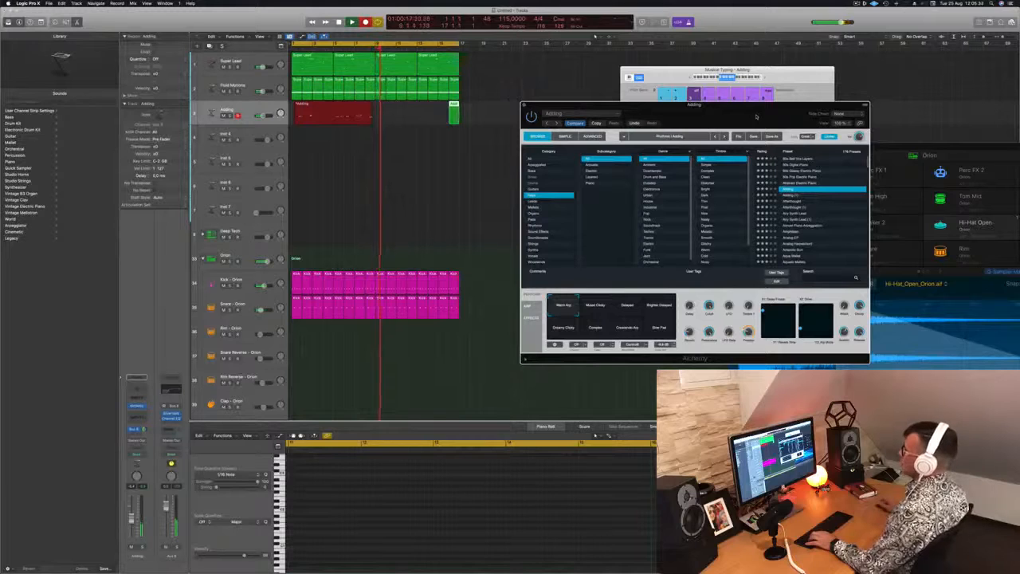
key(space)
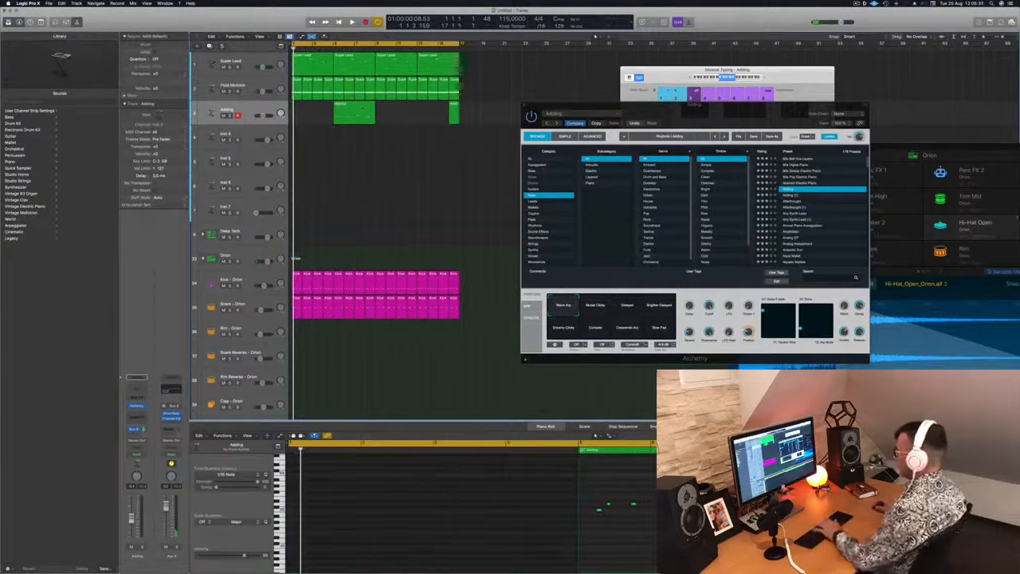
click(351, 113)
key(Delete)
key(space)
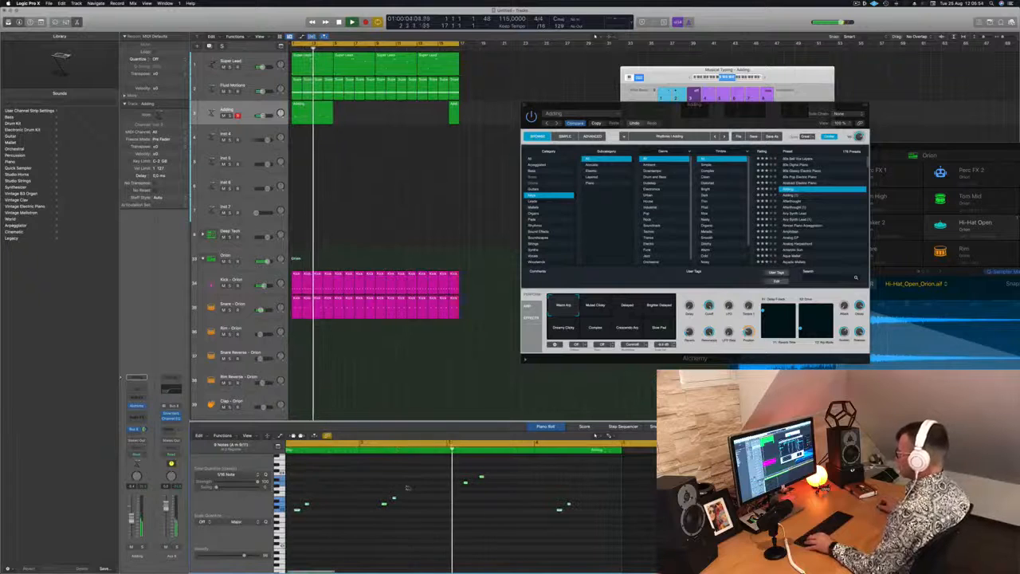
Step: Nudge the first high note near bar 3 of the Adding region slightly forward in time and replay the part
click(465, 483)
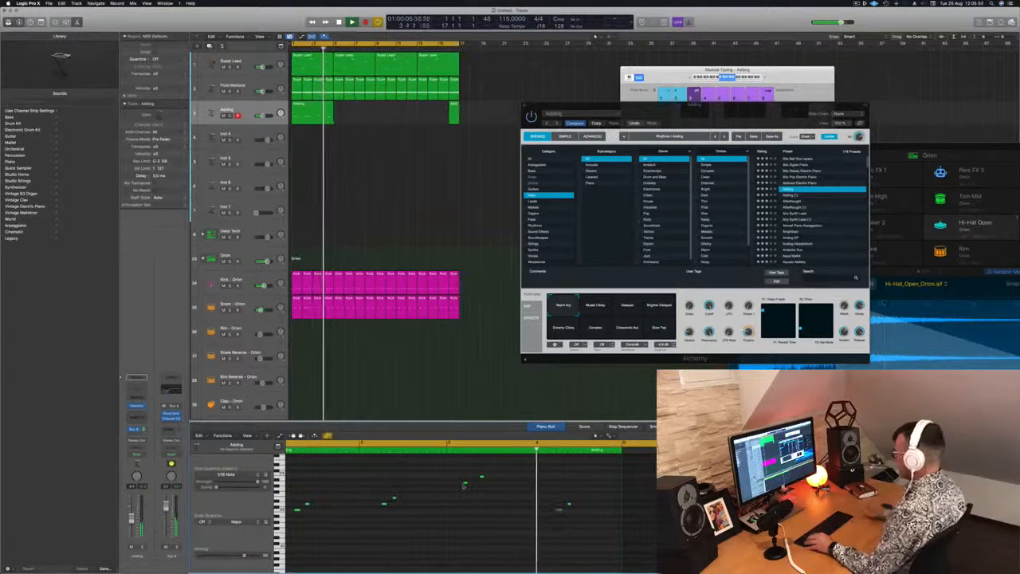
key(space)
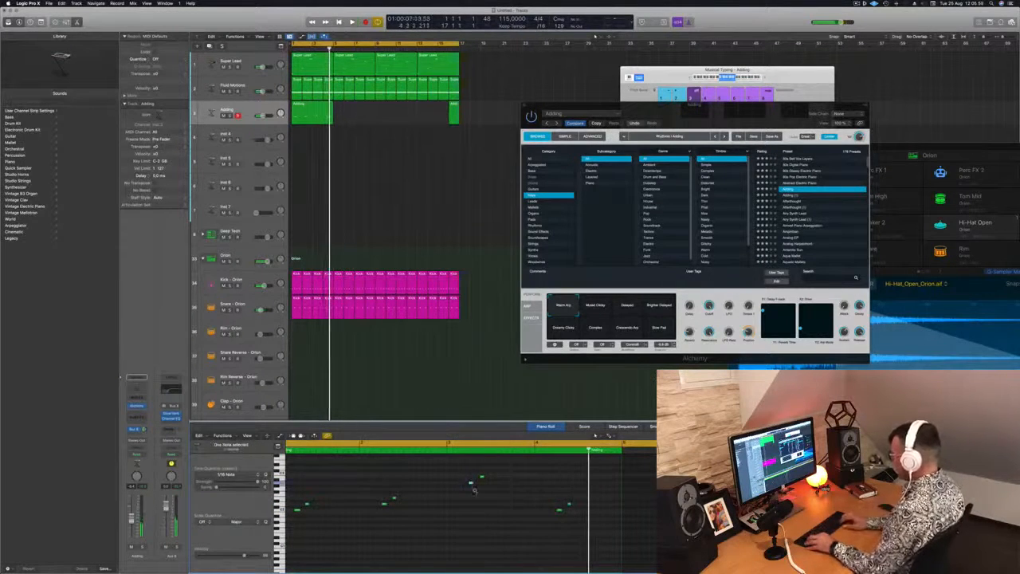
key(space)
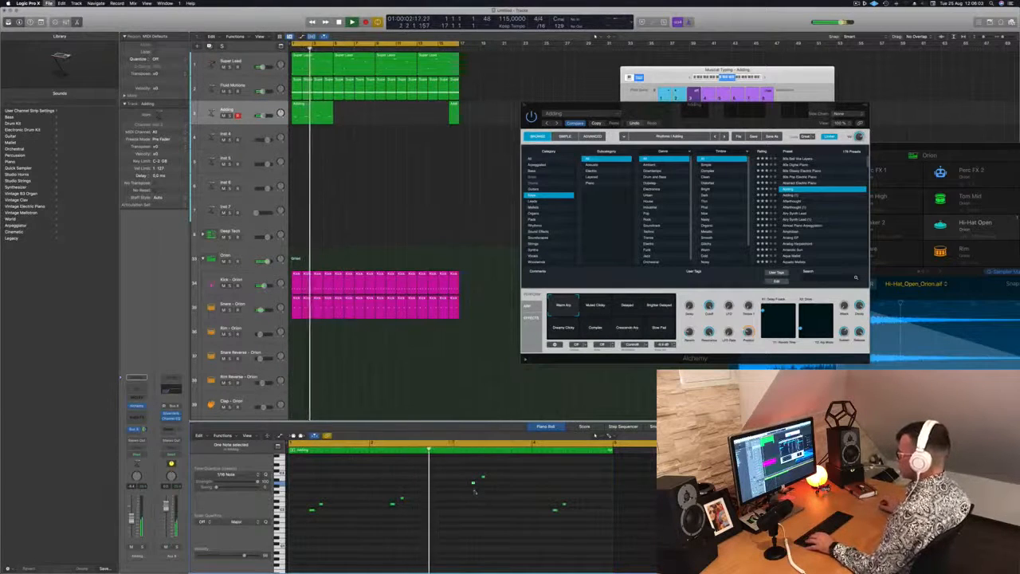
Step: Save the project under a new name and copy the Adding region along its track to fill the 16-bar loop
key(super+shift+s)
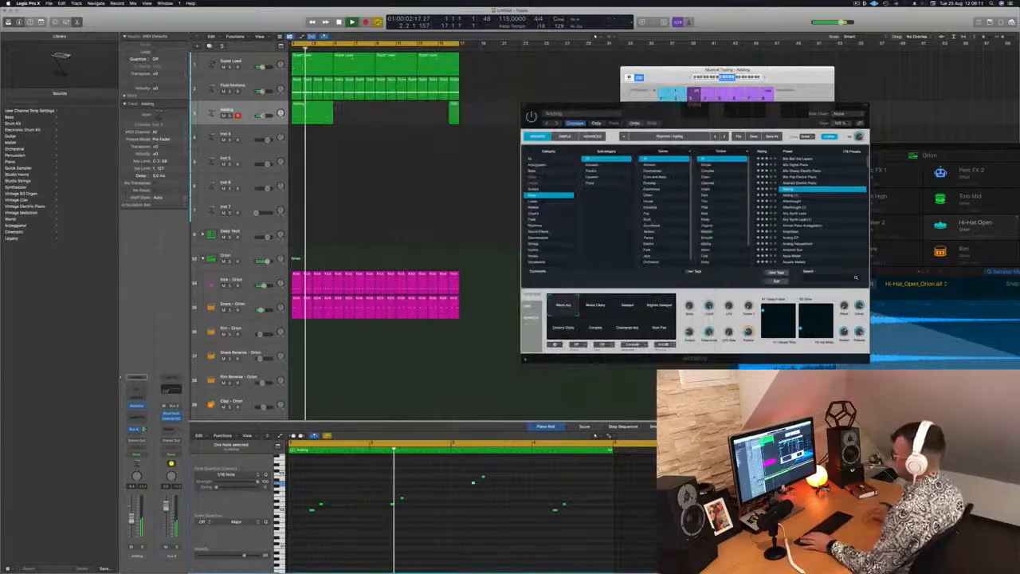
key(space)
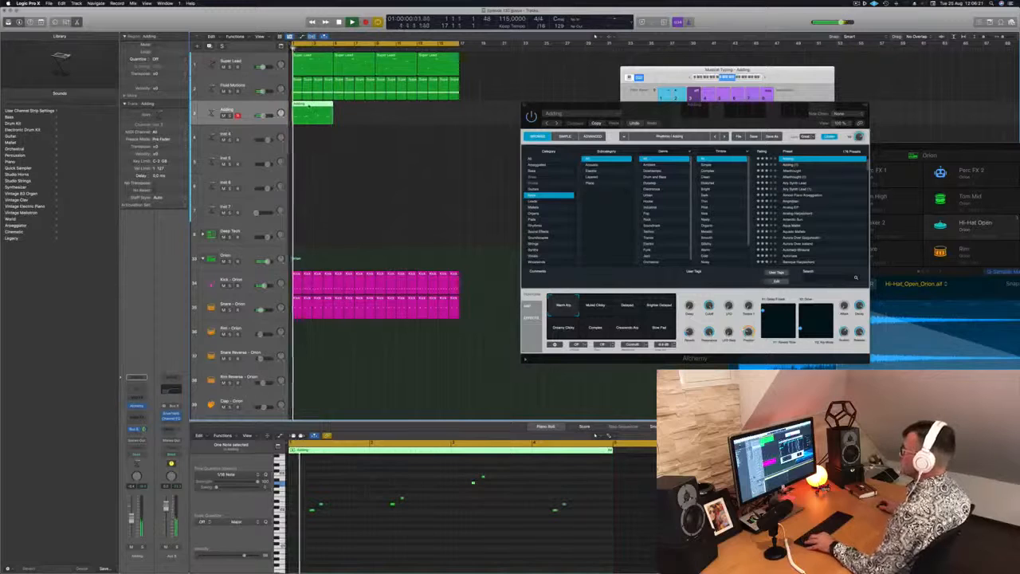
drag(312, 114, 401, 113)
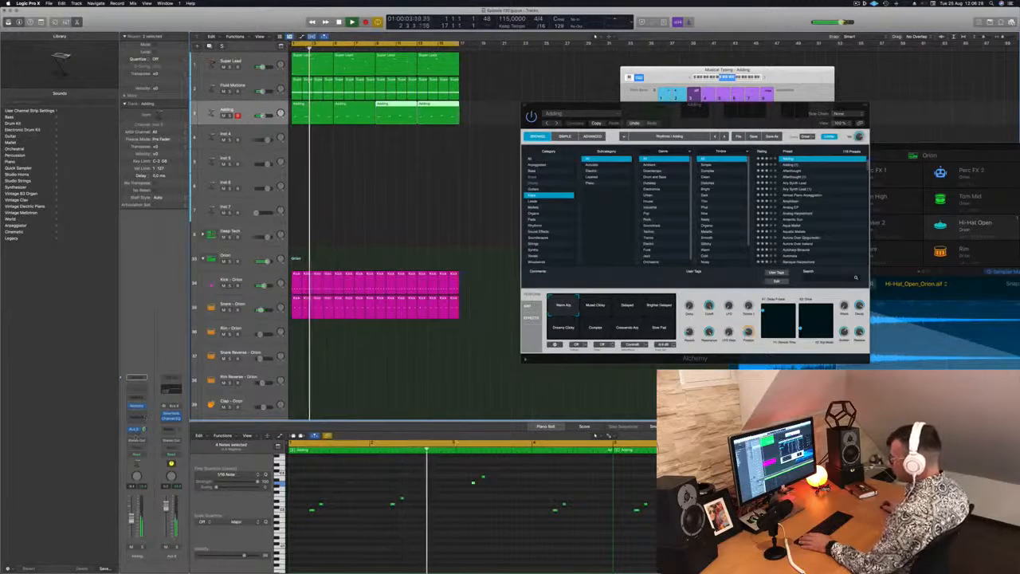
Step: Add a second send on the Adding track routed to Bus 9
click(137, 429)
mouse_move(156, 442)
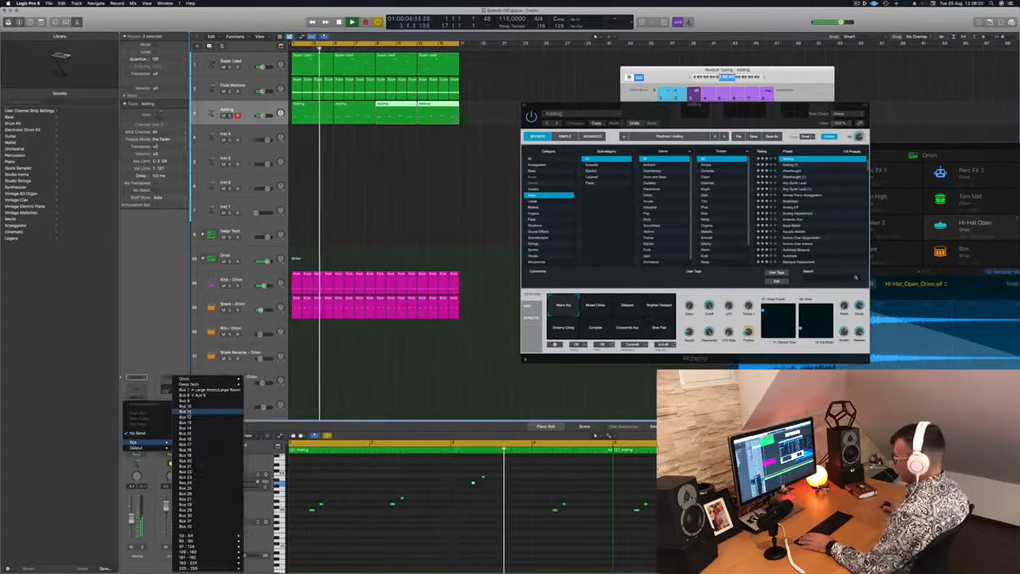
click(192, 395)
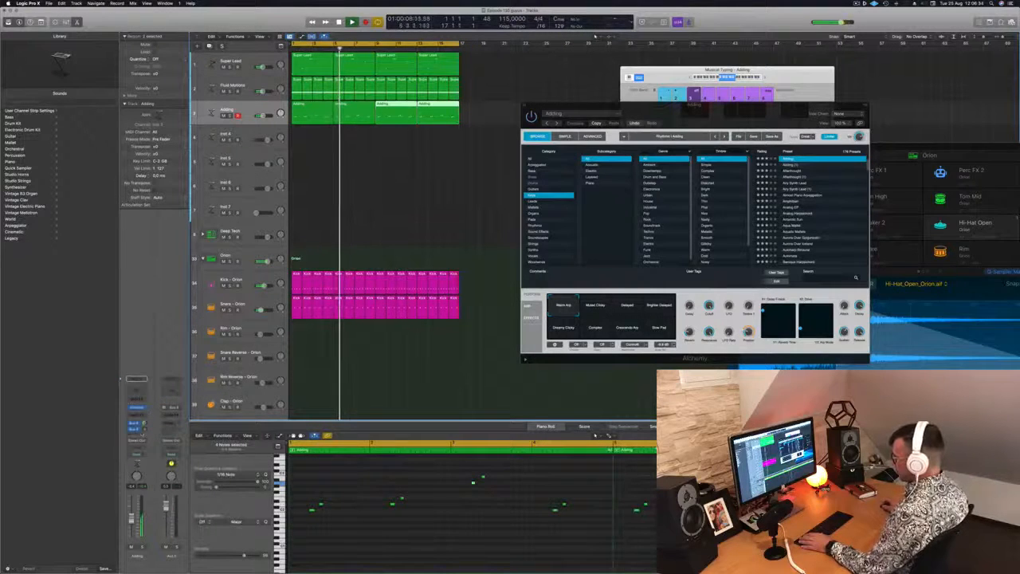
Step: Insert a Stereo Delay on the new Bus 9 aux channel and place its window over the arrangement
click(170, 408)
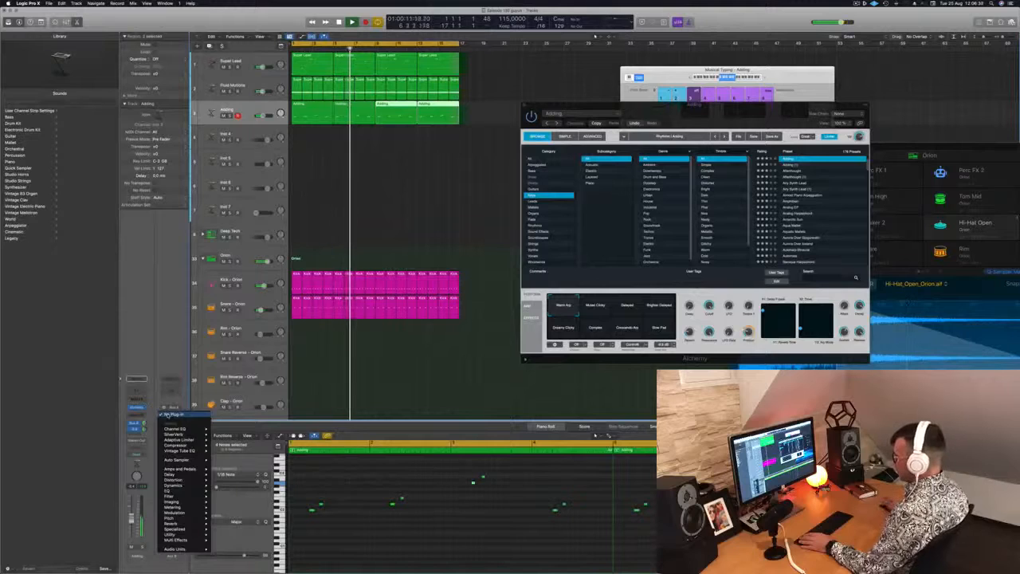
mouse_move(170, 474)
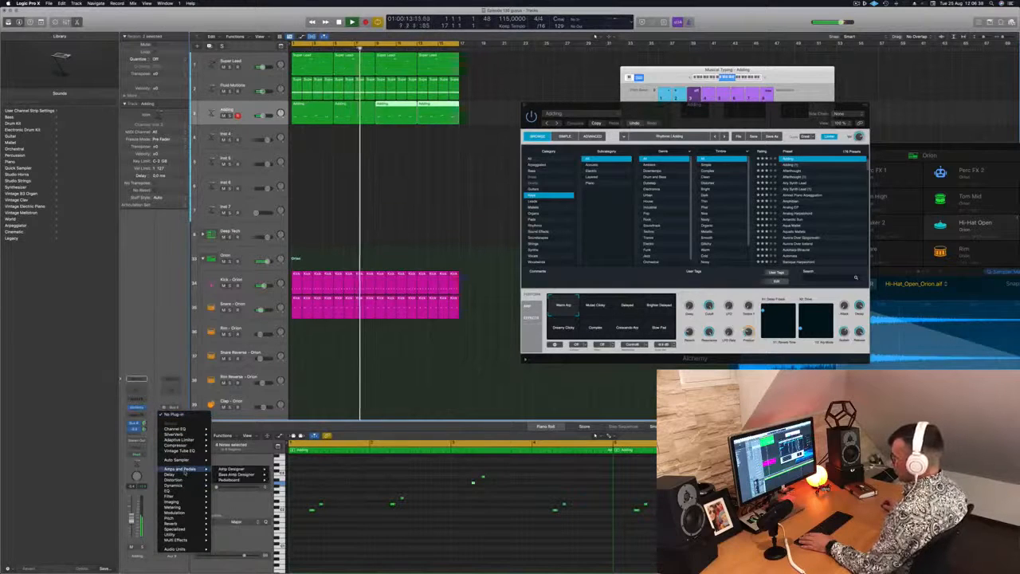
mouse_move(230, 491)
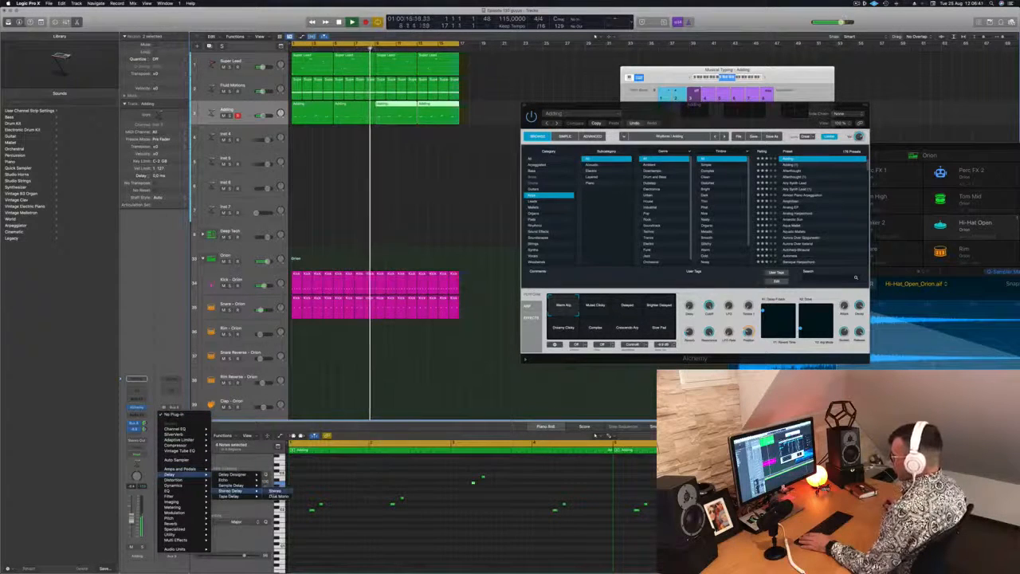
click(279, 495)
drag(432, 88, 538, 123)
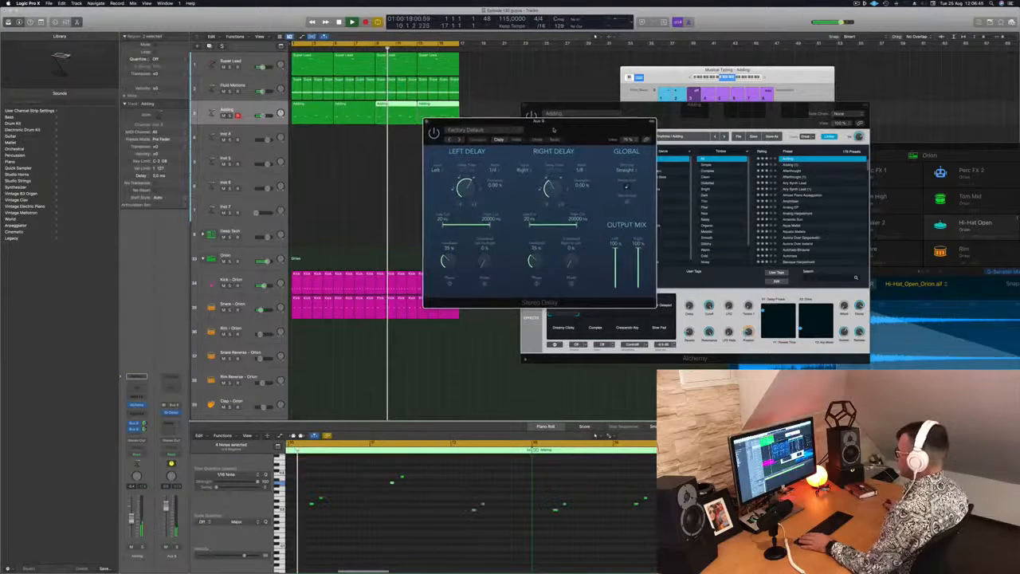
Step: Step through the Stereo Delay presets during playback and load the 1/16 Note preset
click(459, 140)
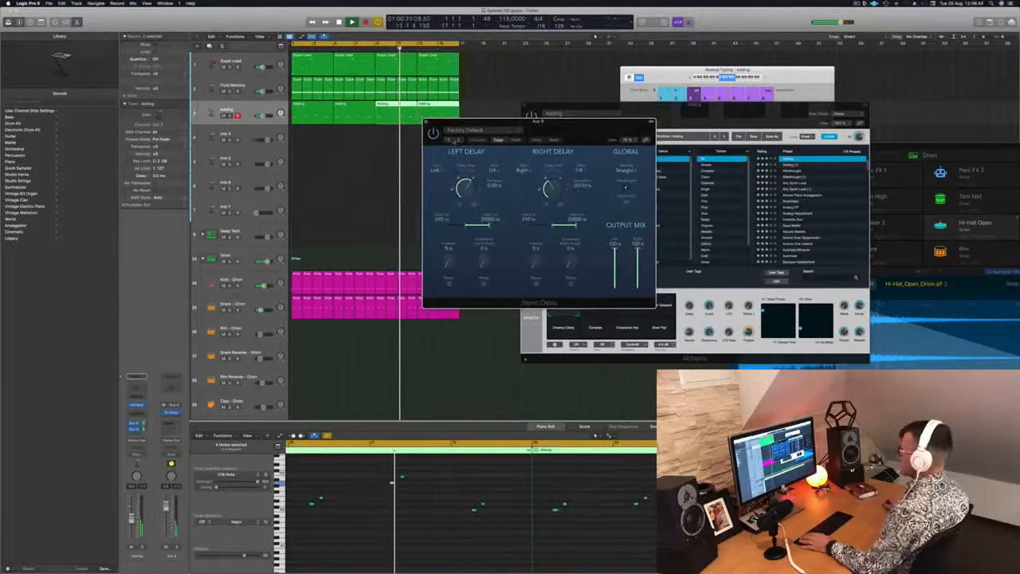
click(459, 141)
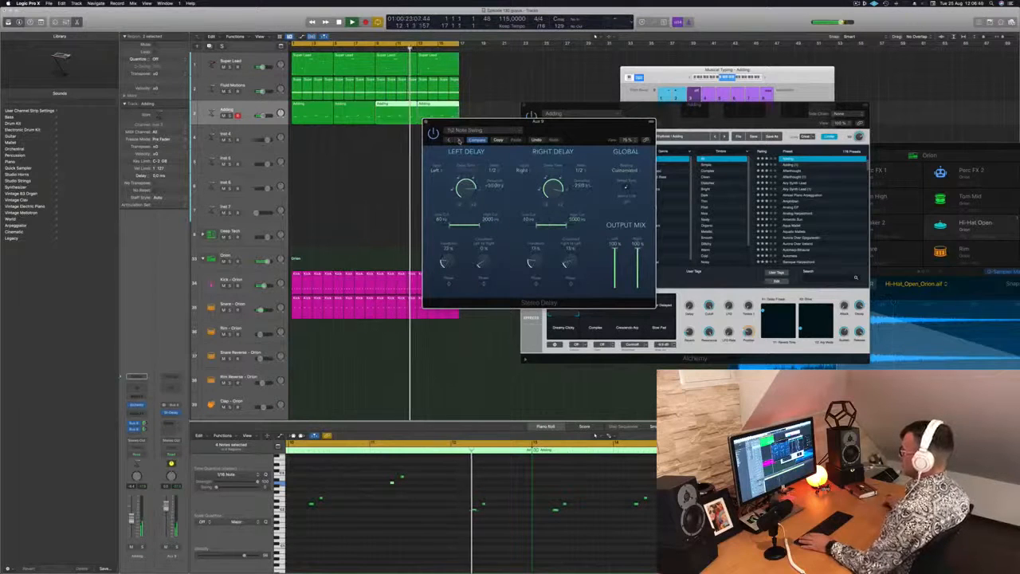
click(459, 140)
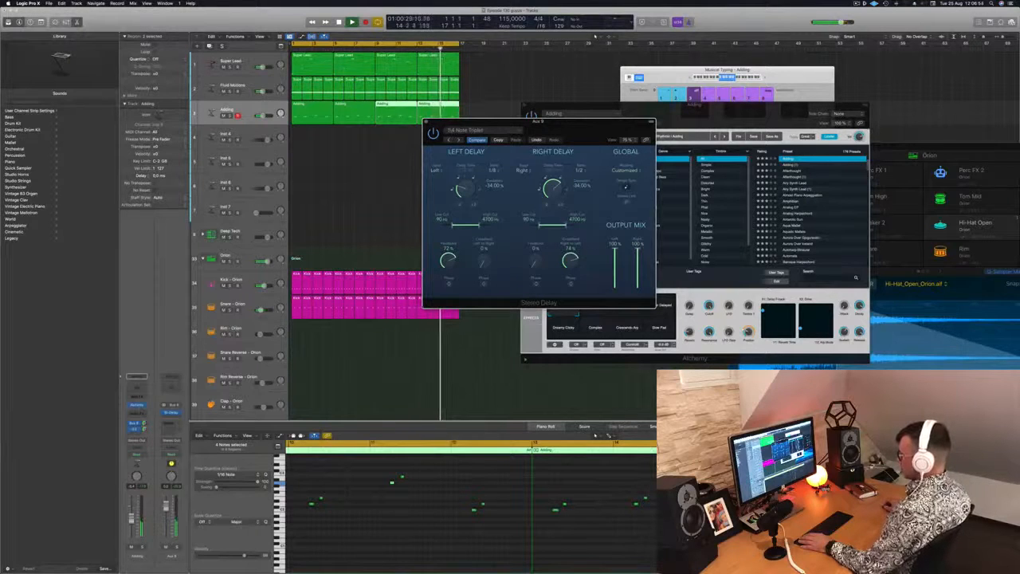
click(354, 233)
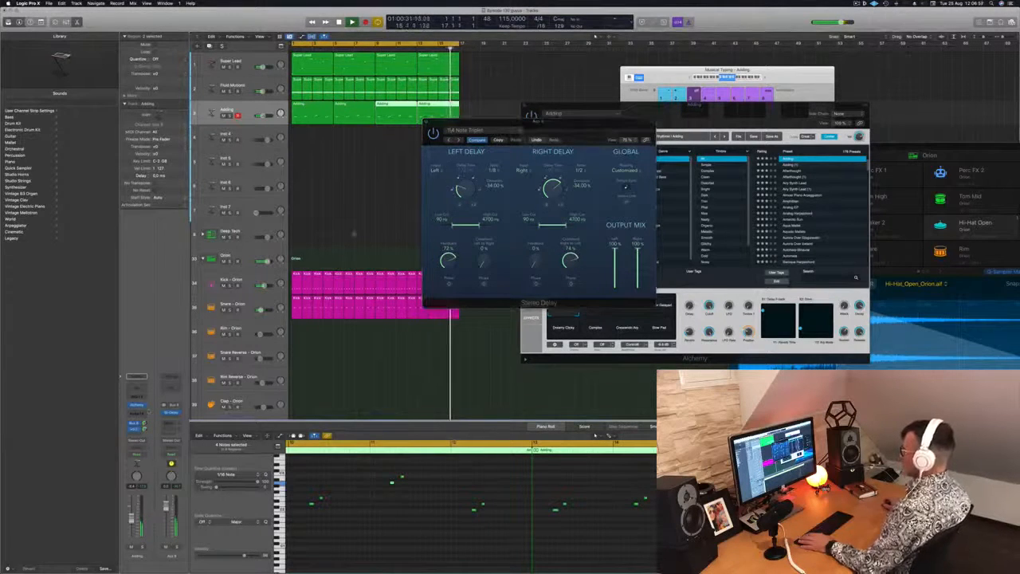
drag(494, 125, 330, 142)
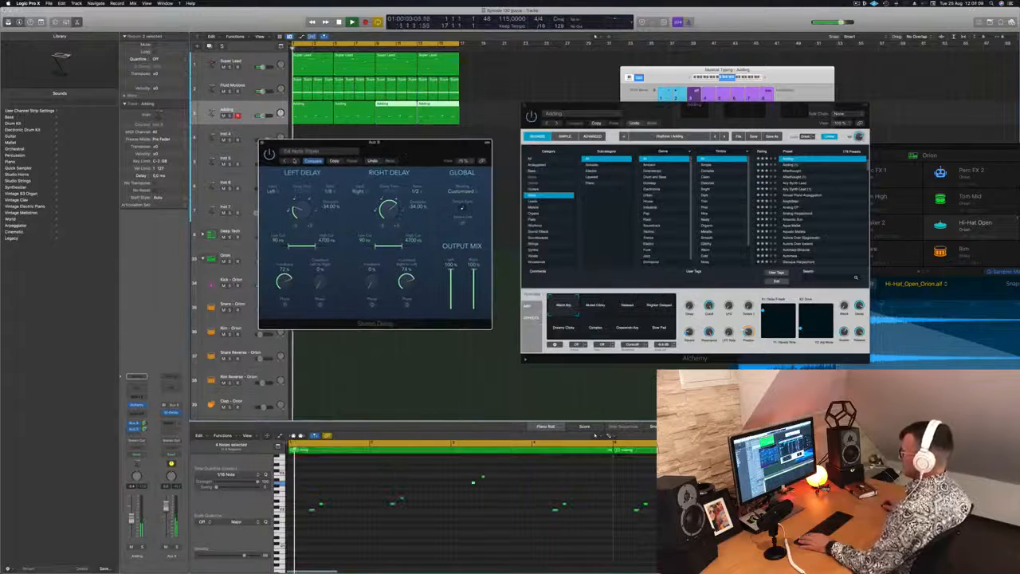
drag(404, 145, 407, 146)
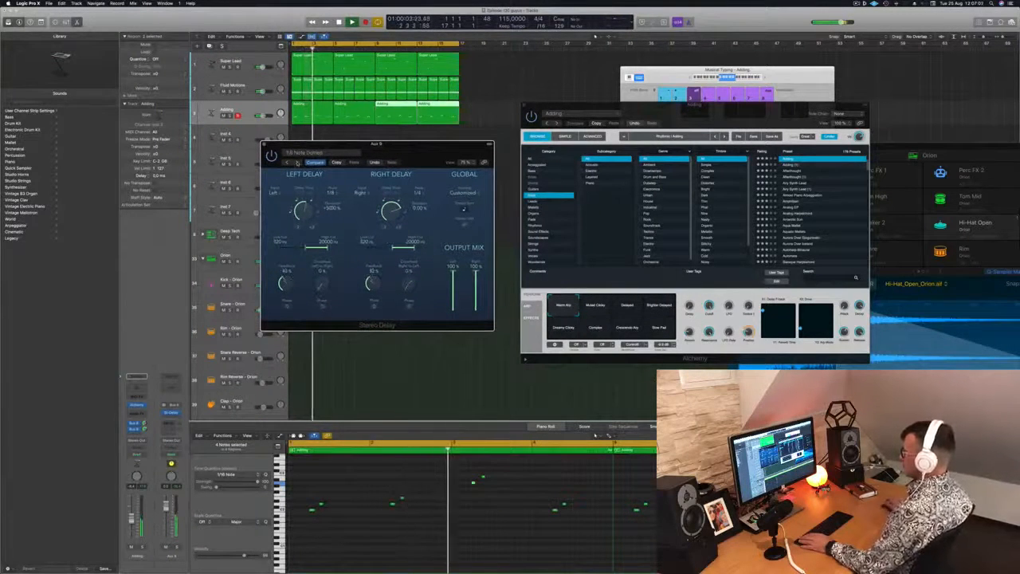
click(297, 162)
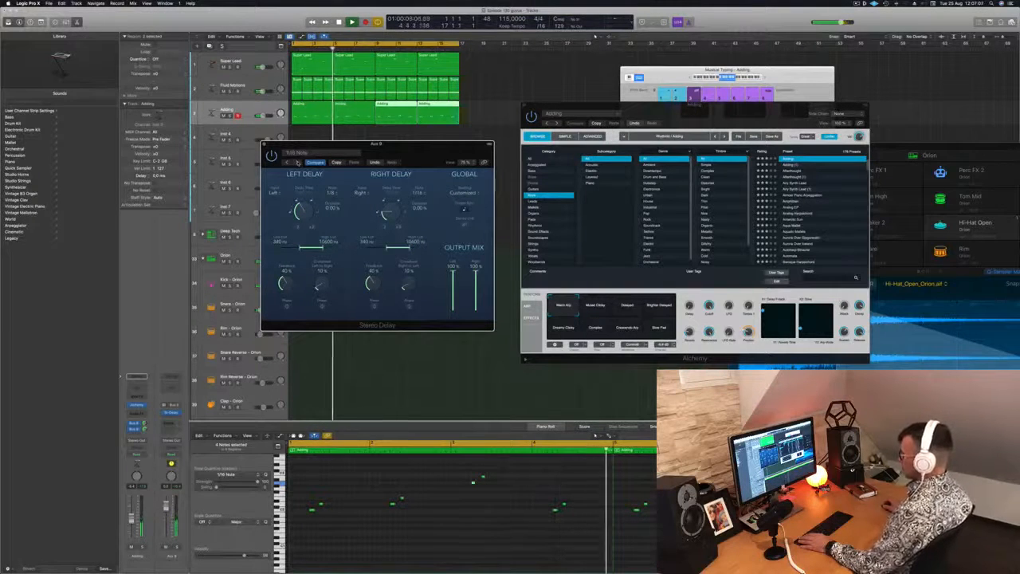
drag(381, 147, 372, 149)
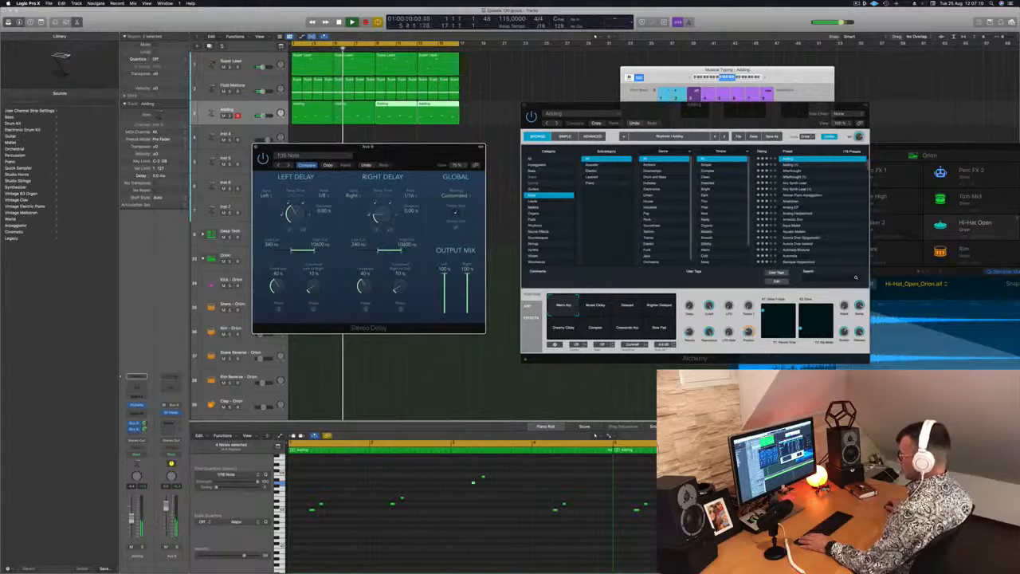
Step: Solo the delay aux to hear its return alone, unsolo it and close the Stereo Delay window
click(177, 547)
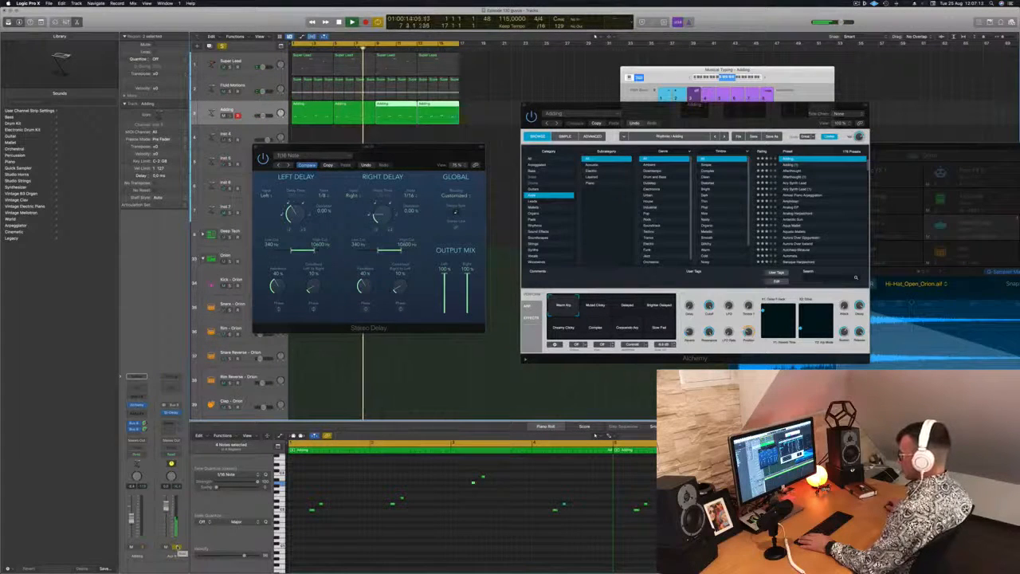
click(177, 548)
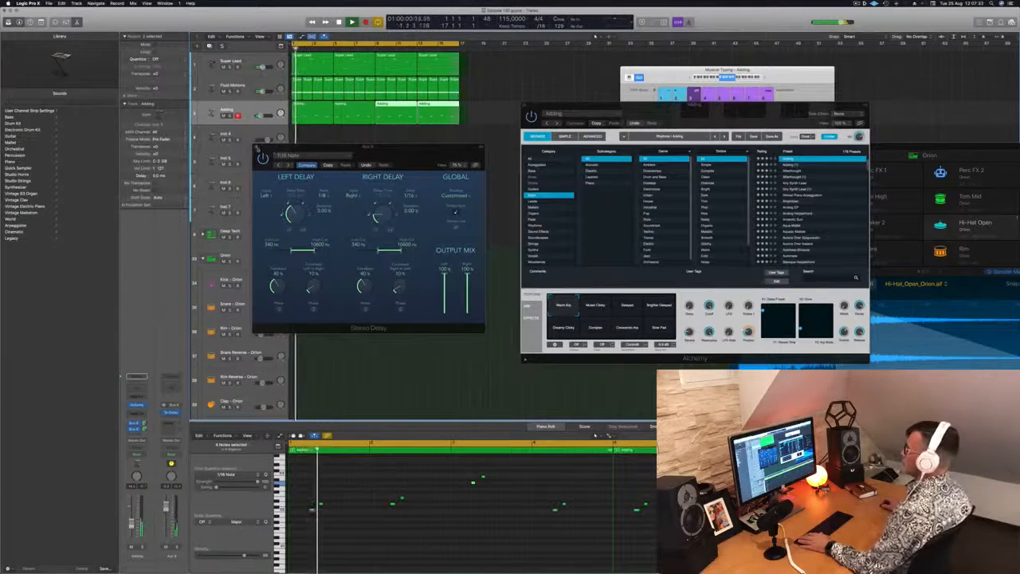
click(257, 148)
Step: Open Alchemy on the Inst 4 track and load the 70s Synth Strings preset from the Strings category
drag(715, 105, 861, 90)
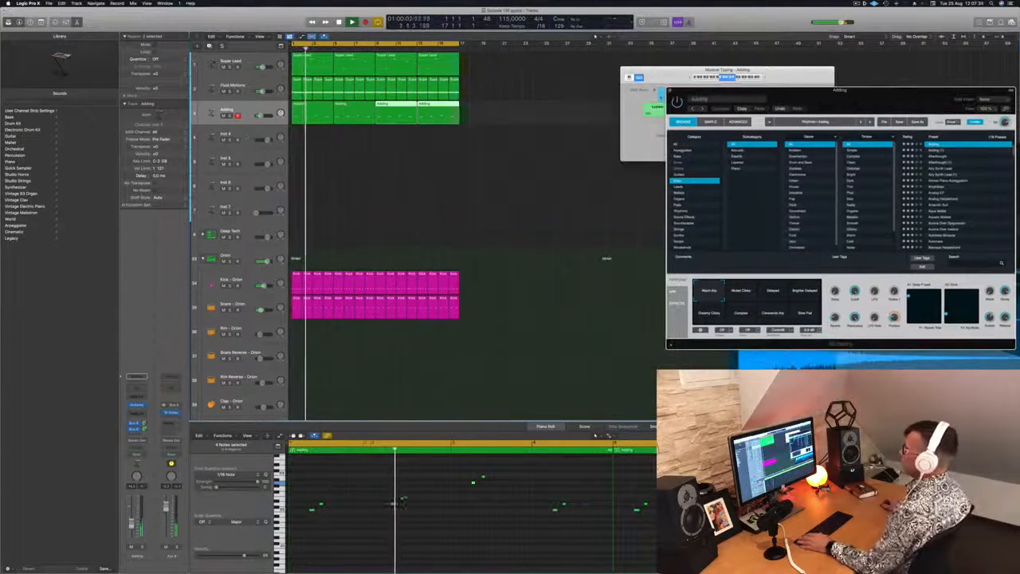
click(246, 136)
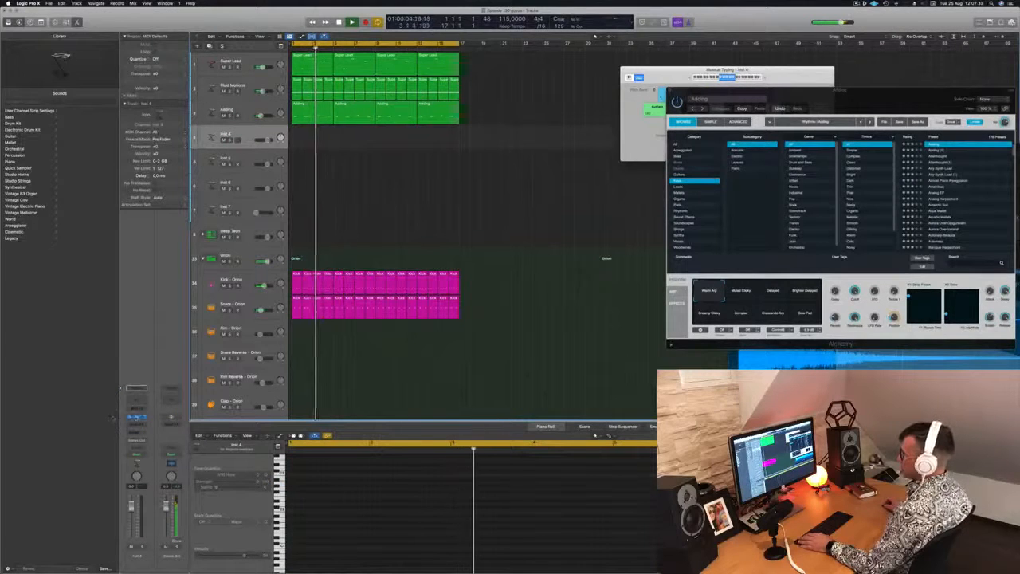
click(137, 416)
drag(522, 90, 589, 94)
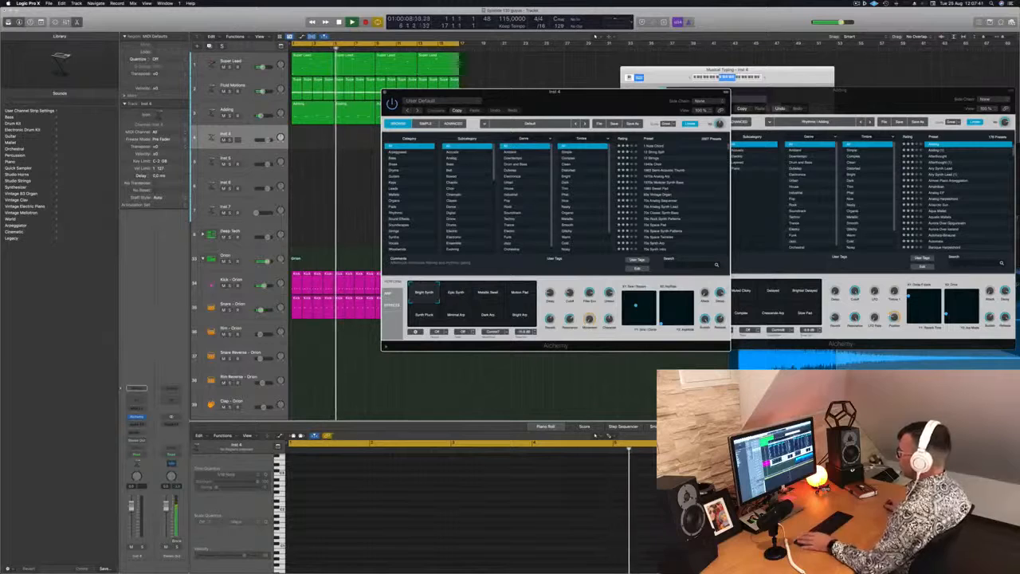
click(402, 230)
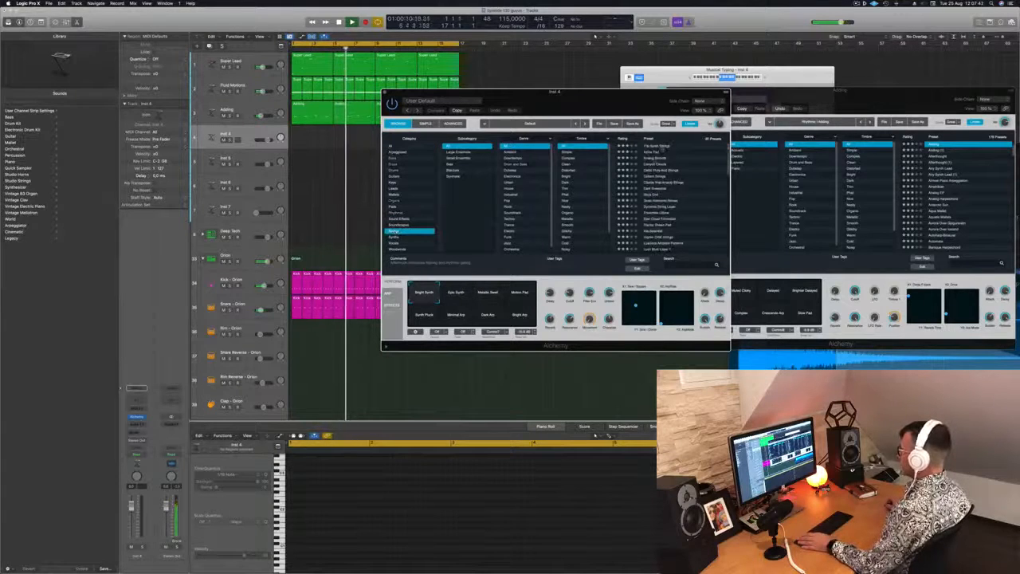
click(655, 148)
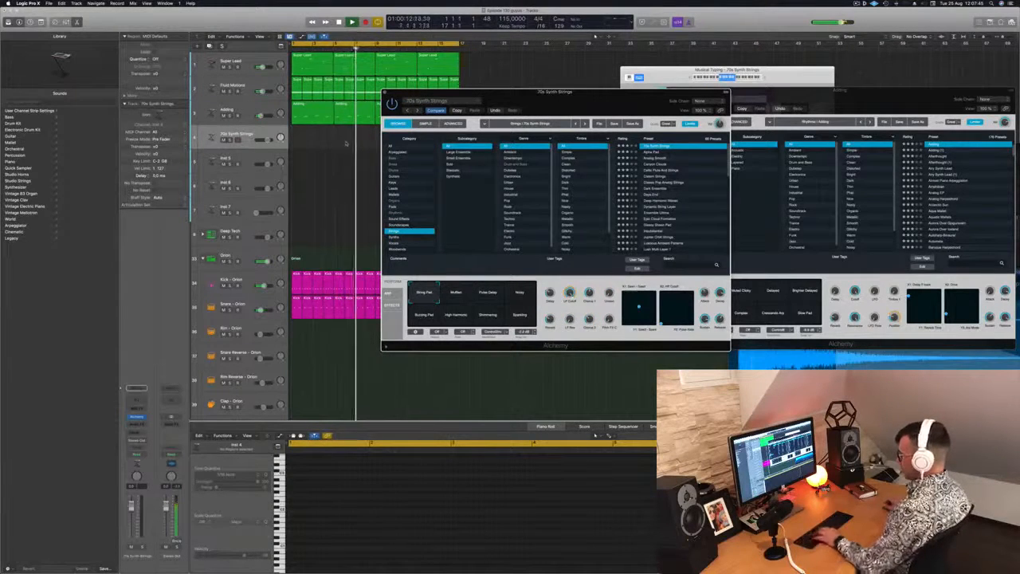
Step: Record-enable the 70s Synth Strings track and add a send from it to Bus 8
click(238, 141)
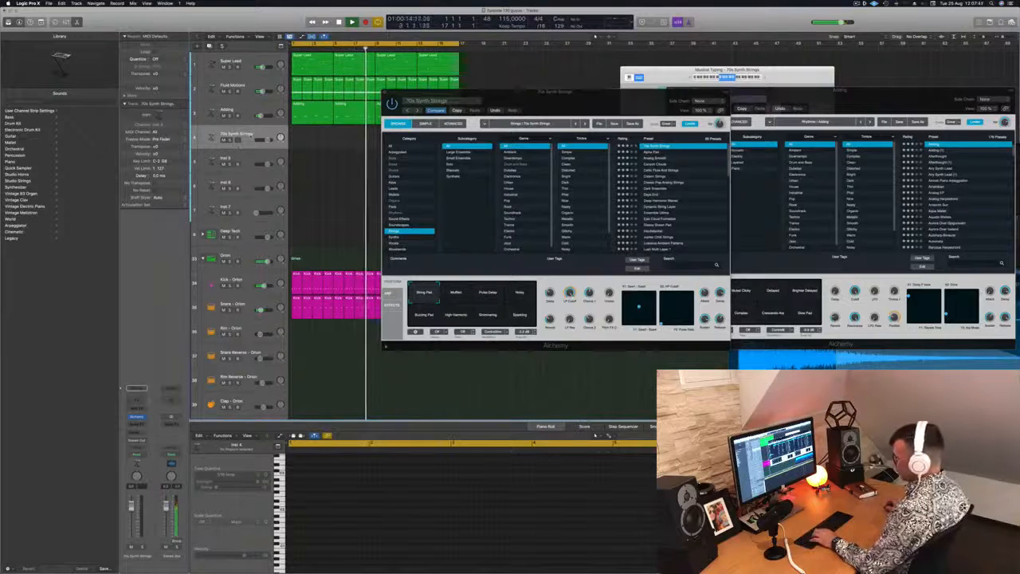
click(136, 431)
mouse_move(143, 442)
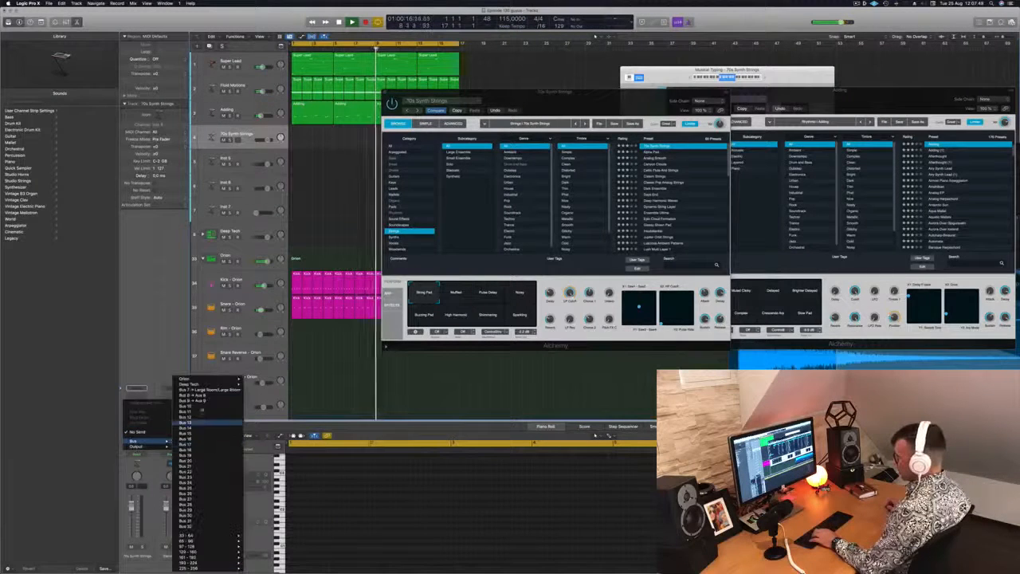
click(196, 398)
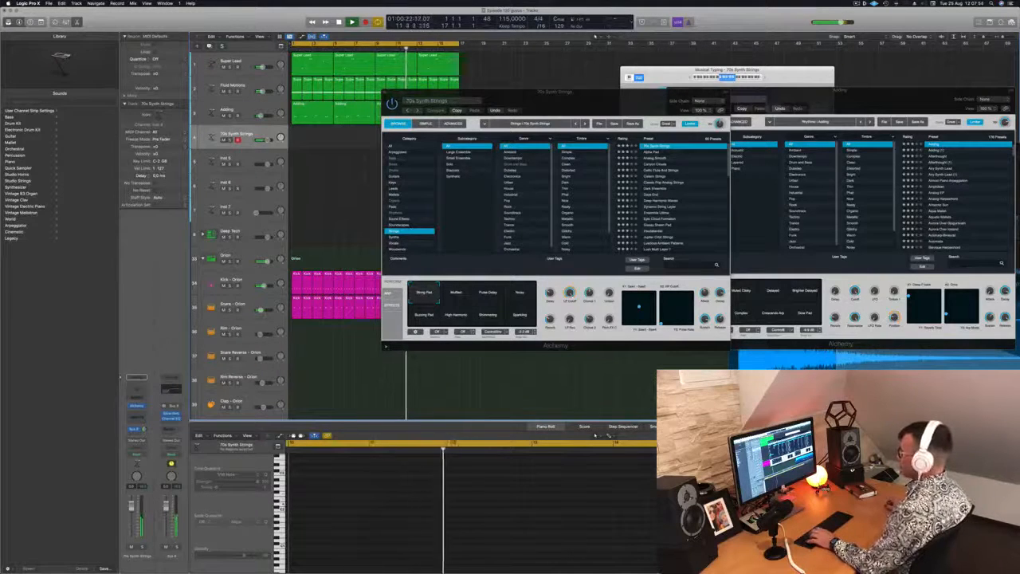
Step: Audition the Alpha Pad preset with Musical Typing in a higher octave and switch the strings track to Analog Smooth
key(Down)
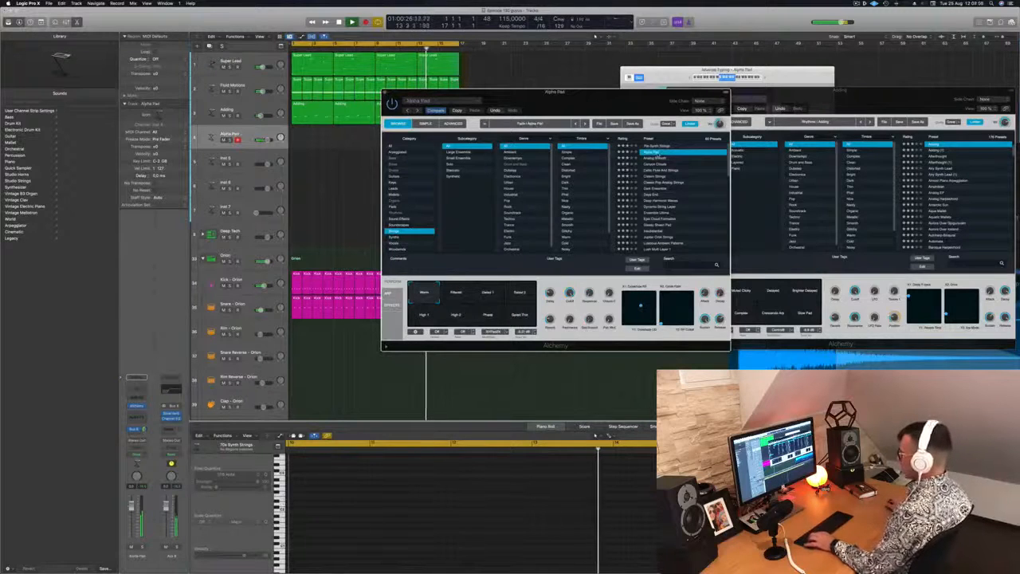
click(737, 78)
key(a)
key(d)
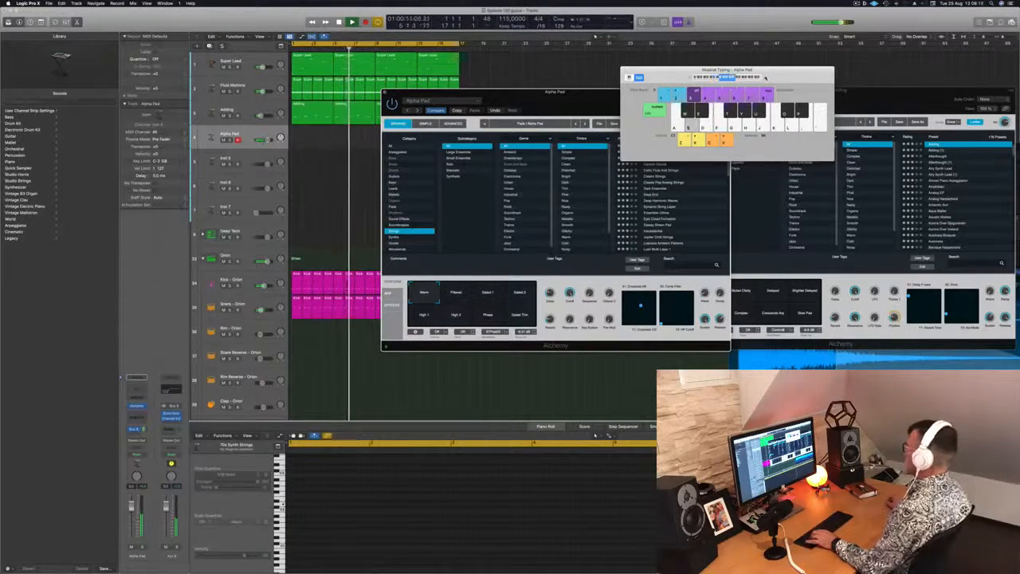
drag(676, 74, 696, 58)
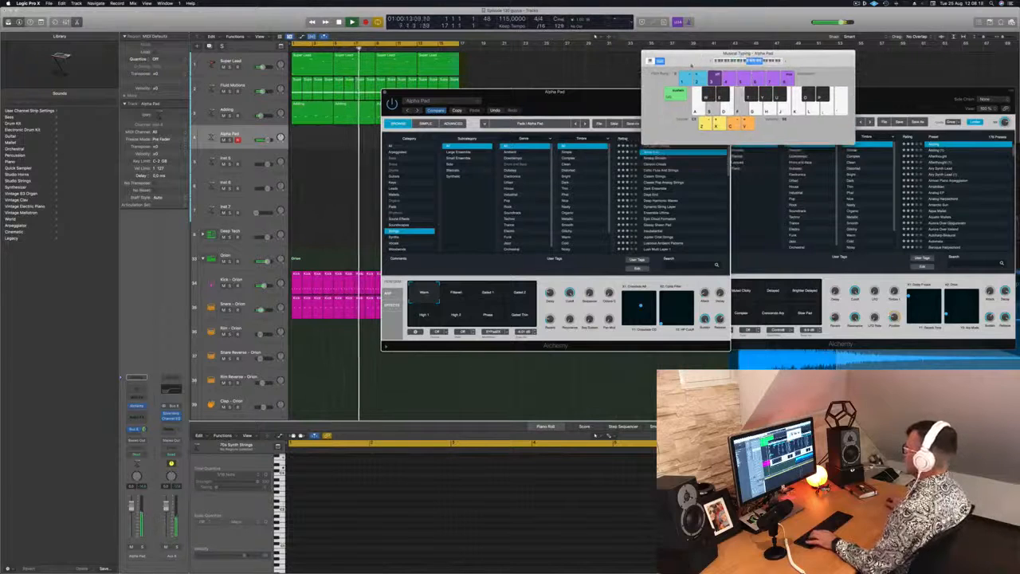
click(653, 158)
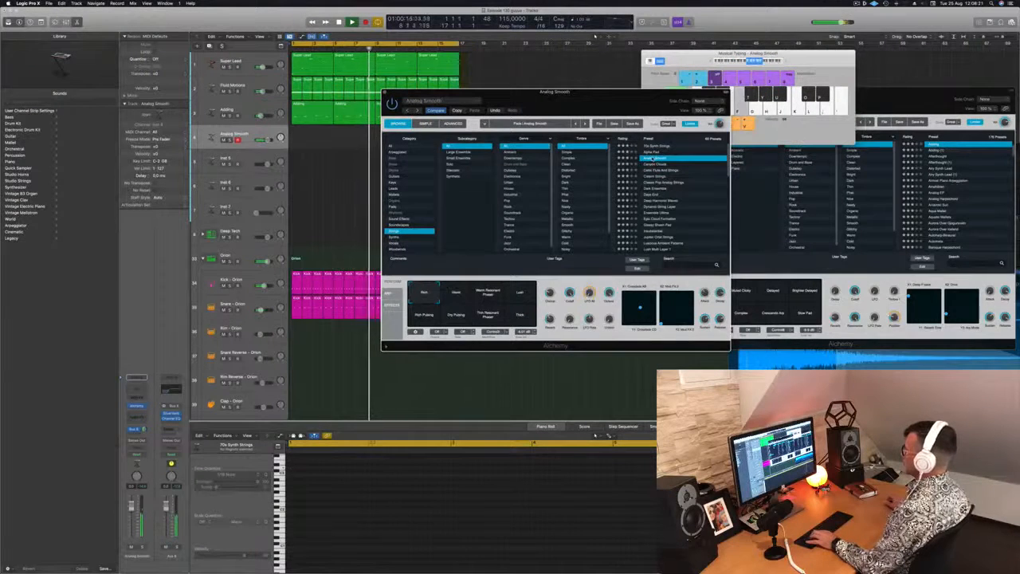
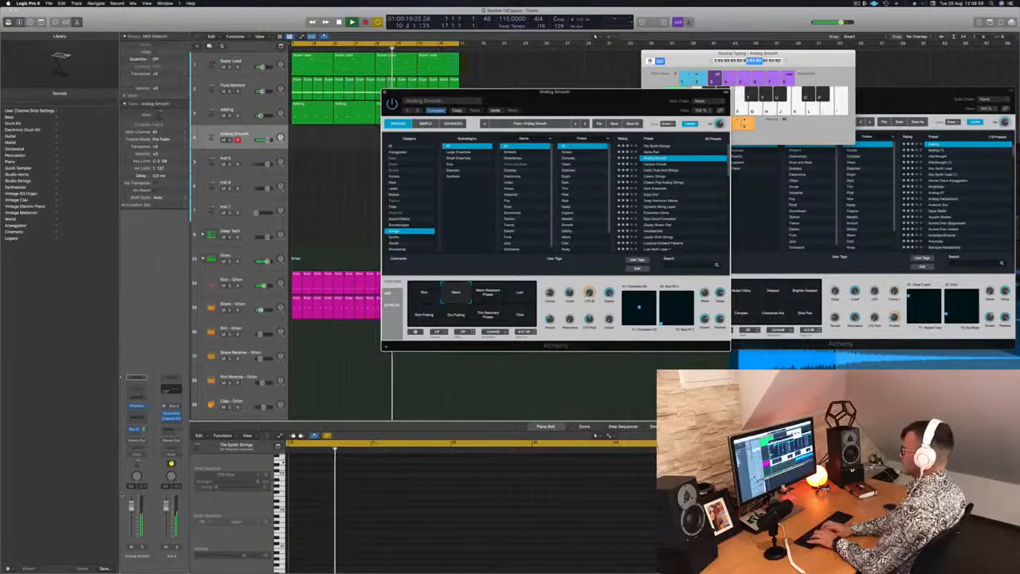
Step: Record a four-bar strings part on the Analog Smooth track from bar 1 and play it back
key(r)
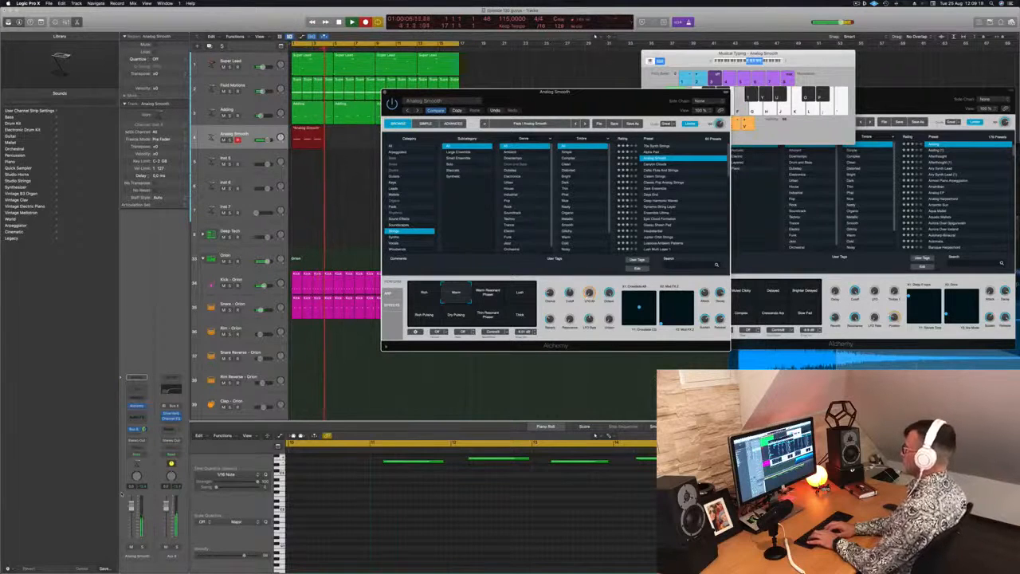
key(space)
key(space)
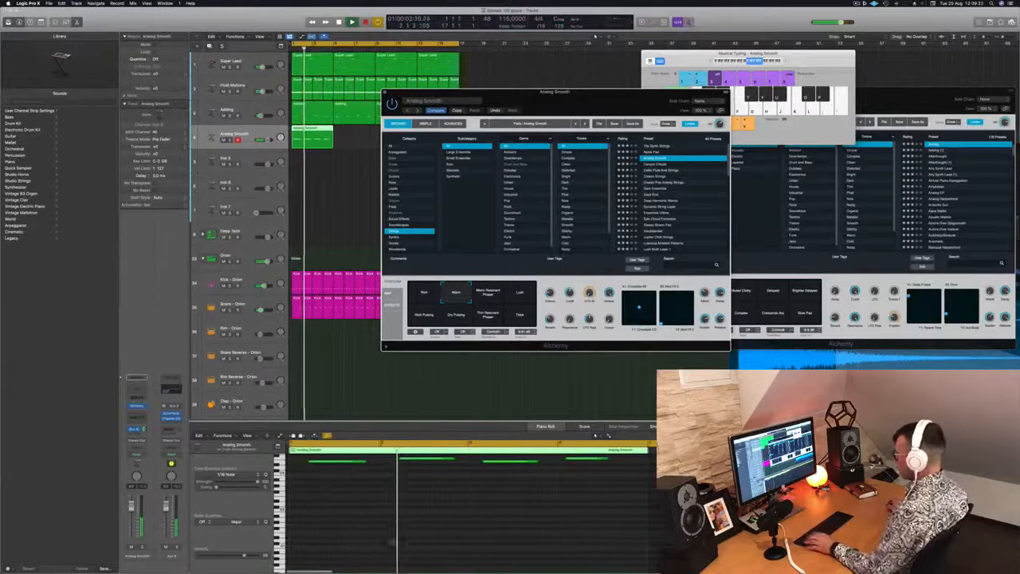
click(363, 533)
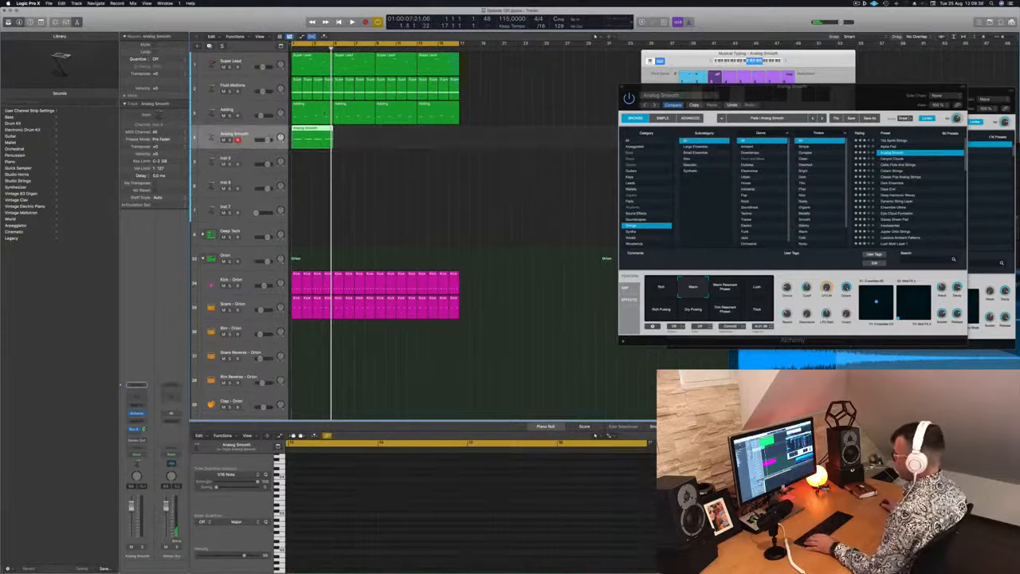
Step: Open the Analog Smooth region in the Piano Roll and adjust the timing of its middle notes during playback
double_click(308, 144)
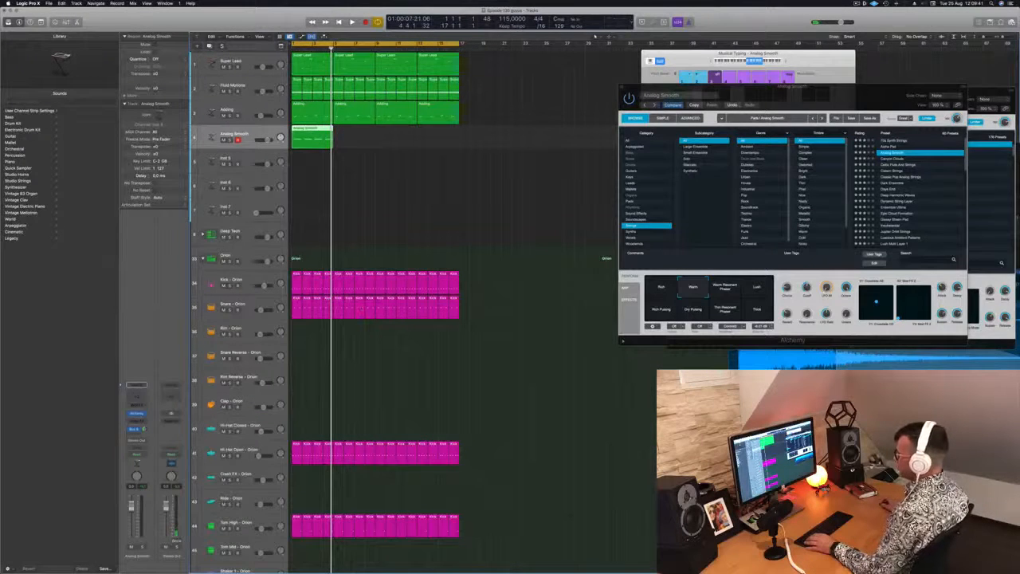
double_click(310, 129)
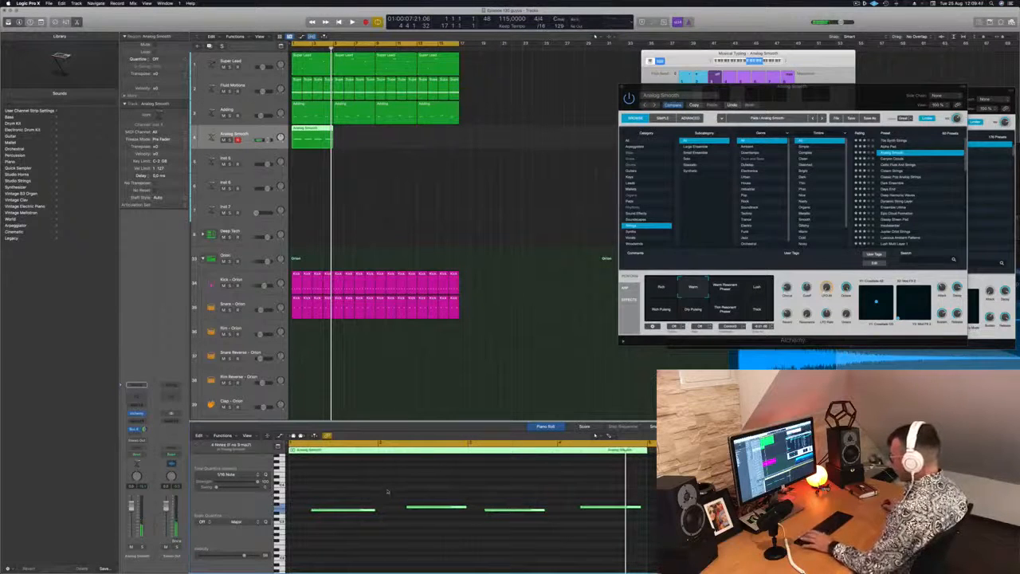
key(space)
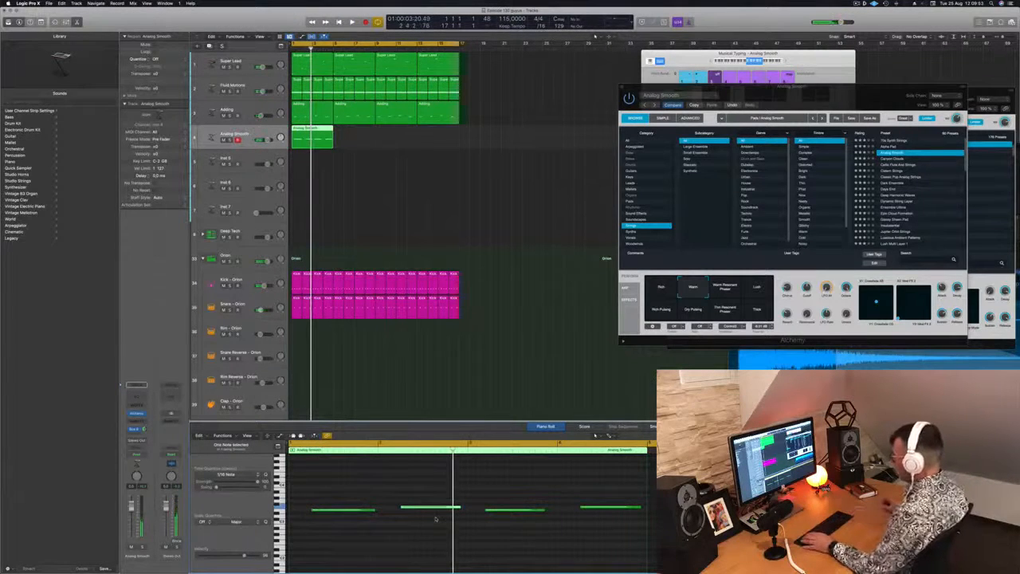
key(space)
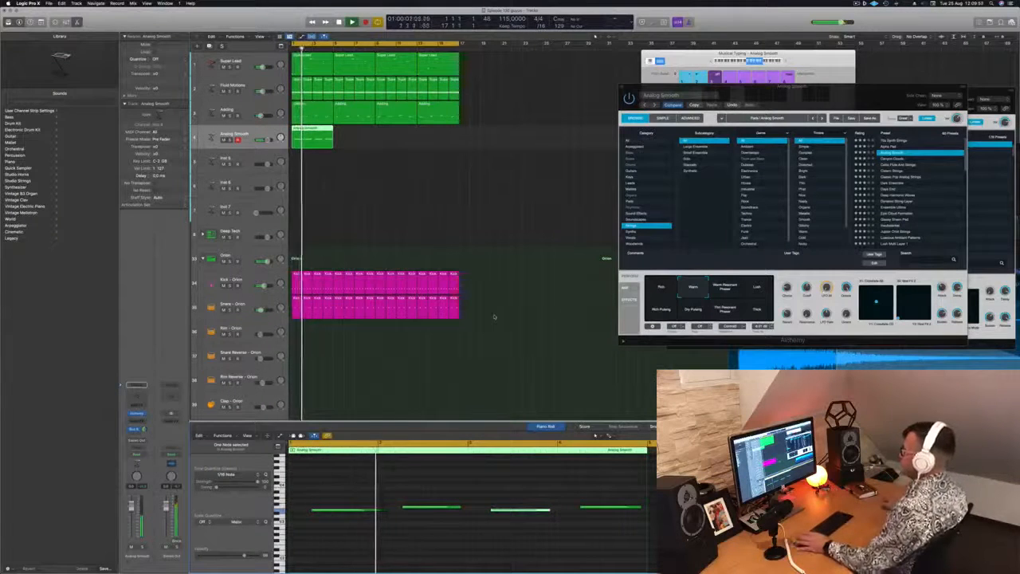
Step: Restart playback and repeat the four-bar Analog Smooth region along its track up to bar 17
key(Return)
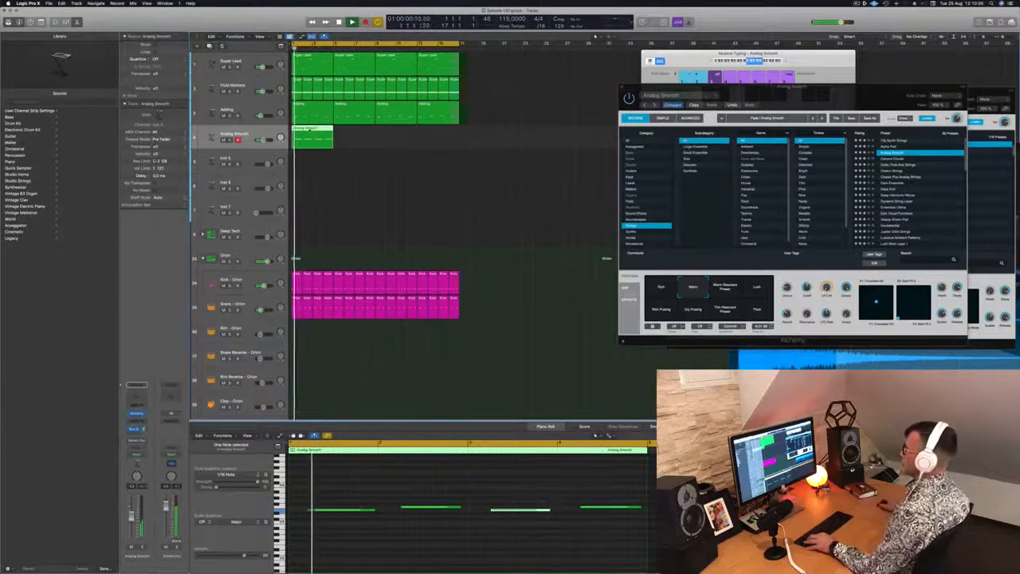
drag(332, 128, 459, 137)
Step: Copy the first Hi-Hat Open region to the Hi-Hat Closed track and fill its bar with eight evenly spaced notes
scroll(375, 197, down, 2)
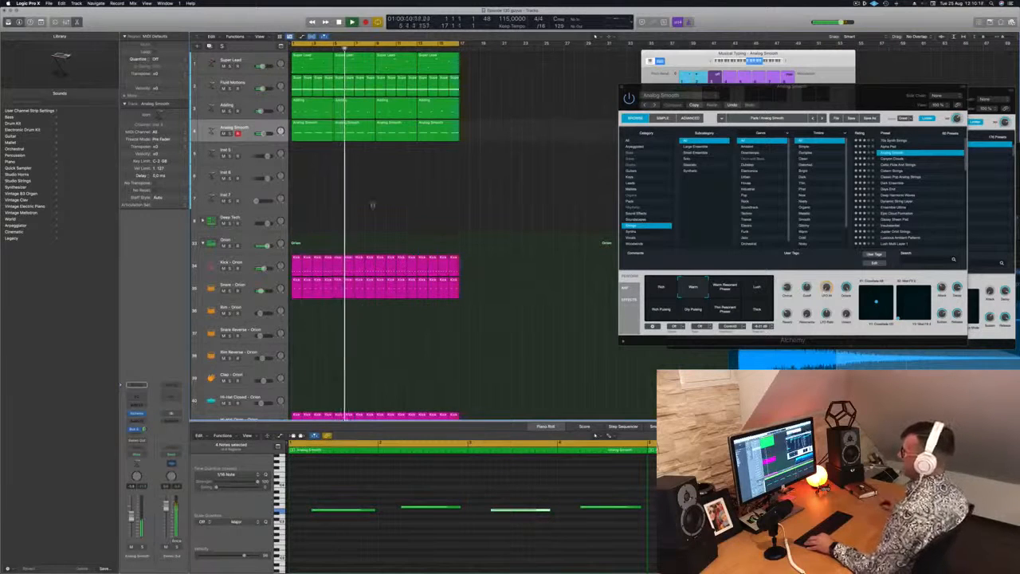
scroll(374, 204, down, 3)
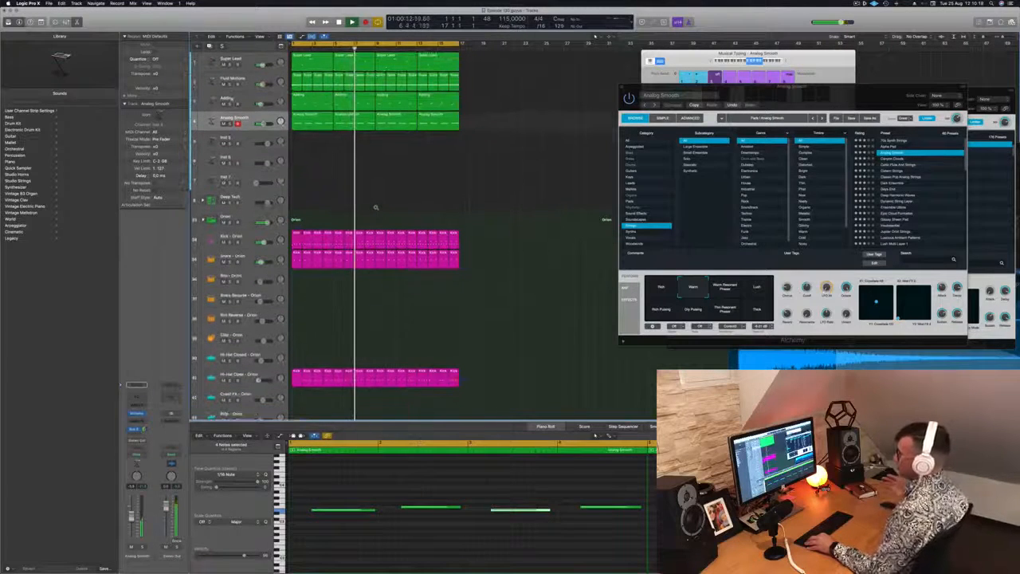
scroll(376, 207, down, 3)
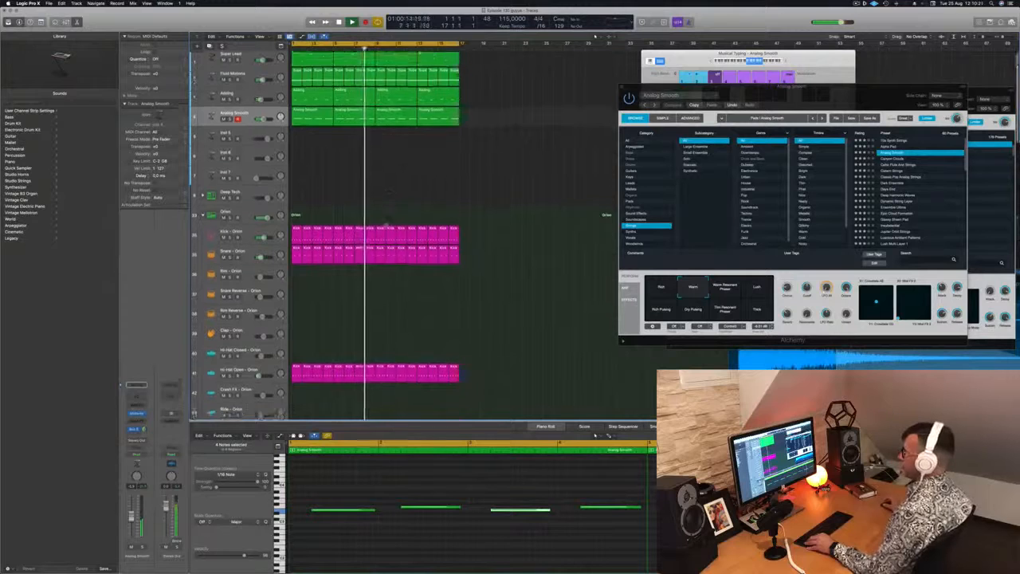
drag(295, 345, 297, 327)
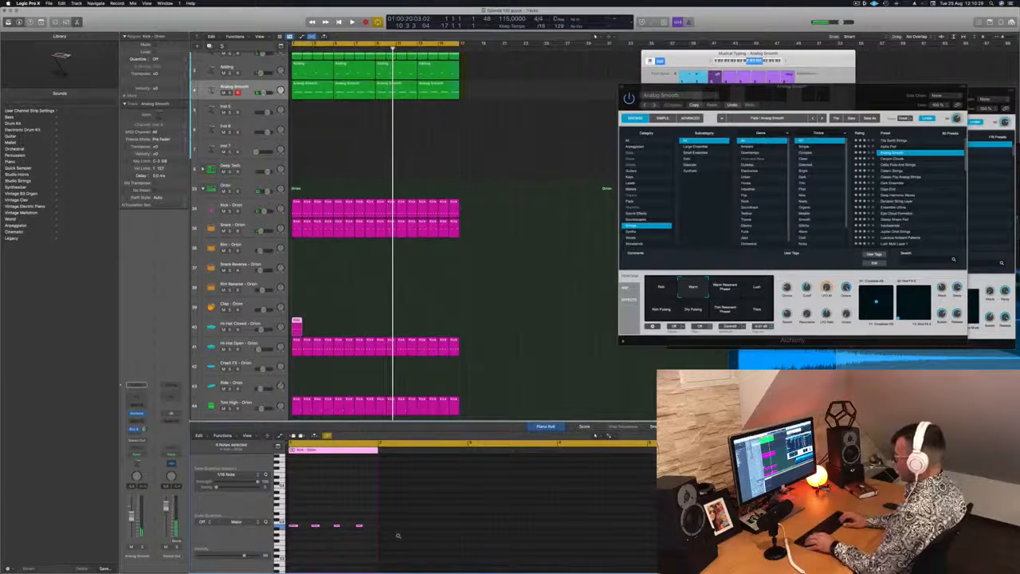
key(space)
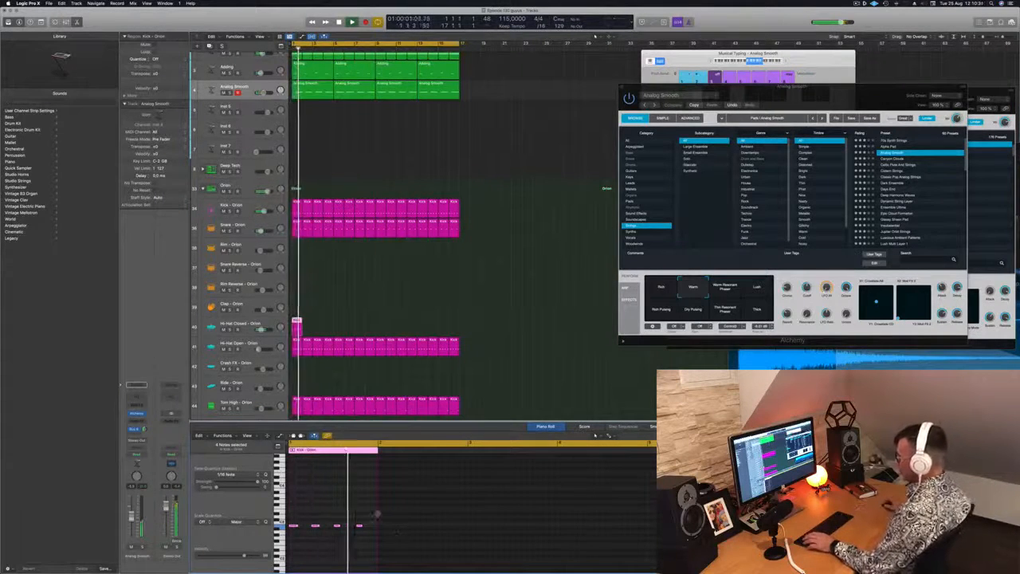
drag(299, 528, 307, 531)
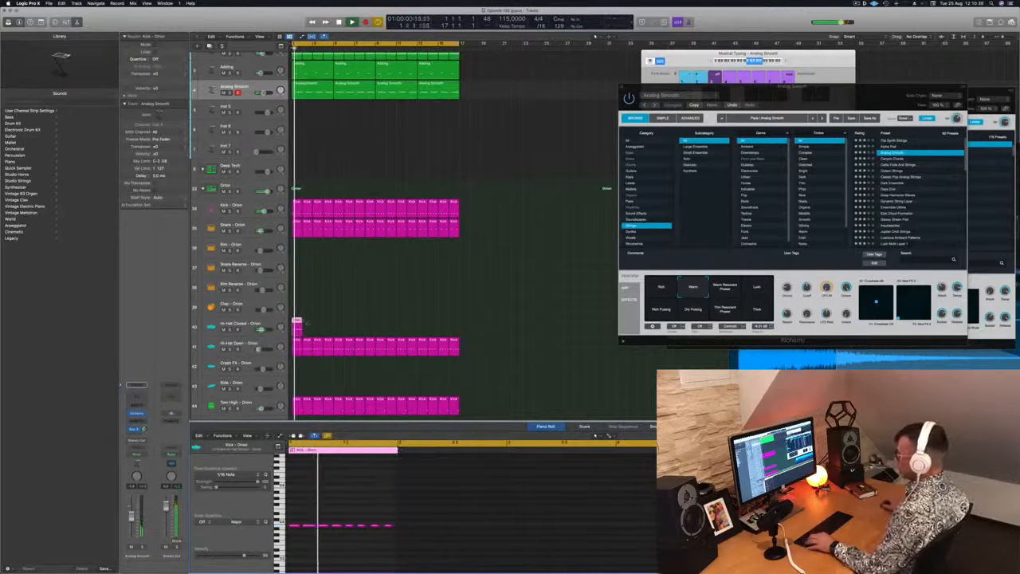
Step: Repeat the Hi-Hat Closed region up to bar 17 and move all the copies to the Ride - Orion track
drag(295, 321, 380, 328)
shift+click(298, 321)
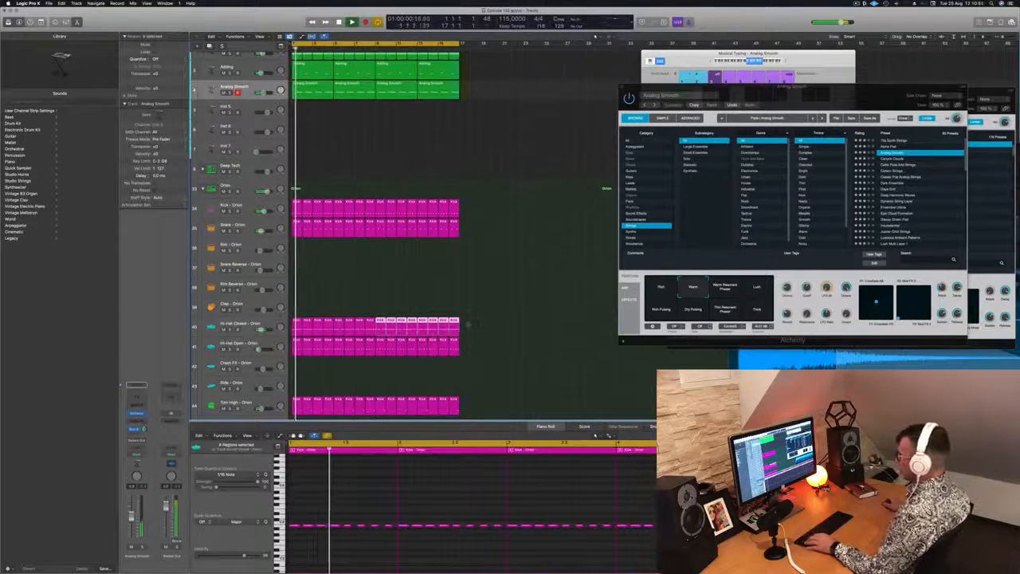
drag(468, 324, 295, 397)
Step: Insert the Step FX multi-effect in the next free audio effect slot of the Ride - Orion track
click(264, 382)
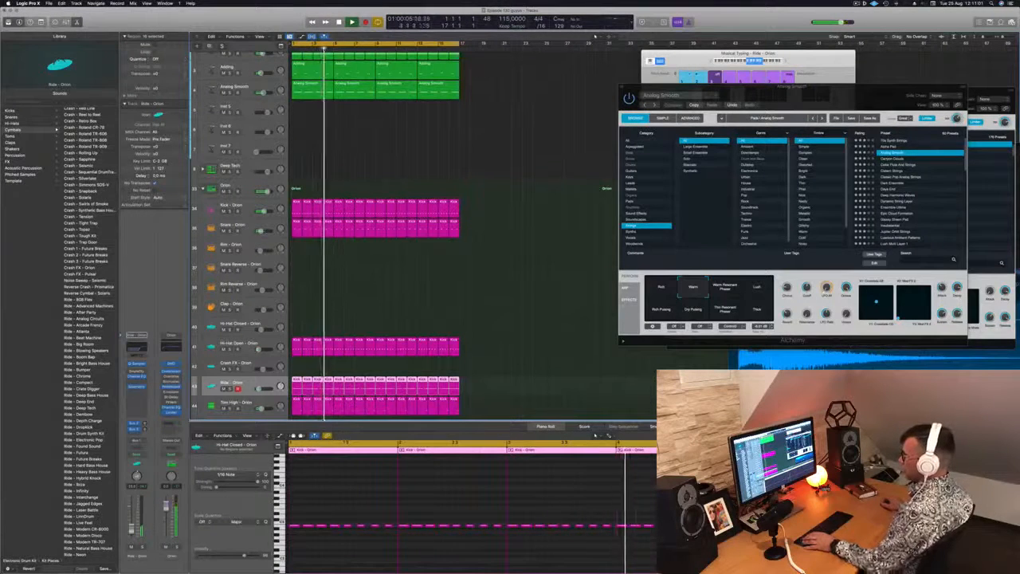
click(142, 395)
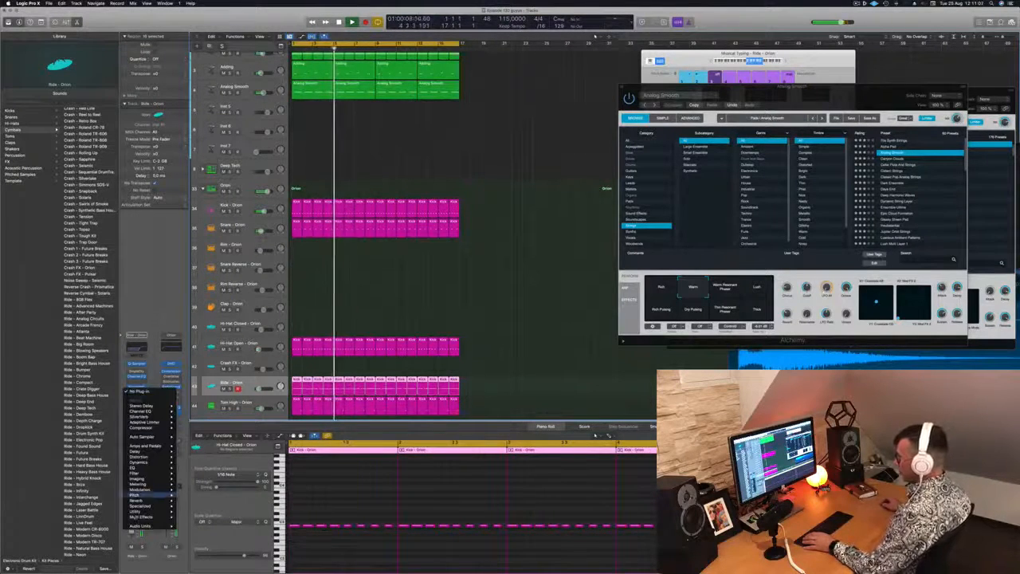
mouse_move(142, 516)
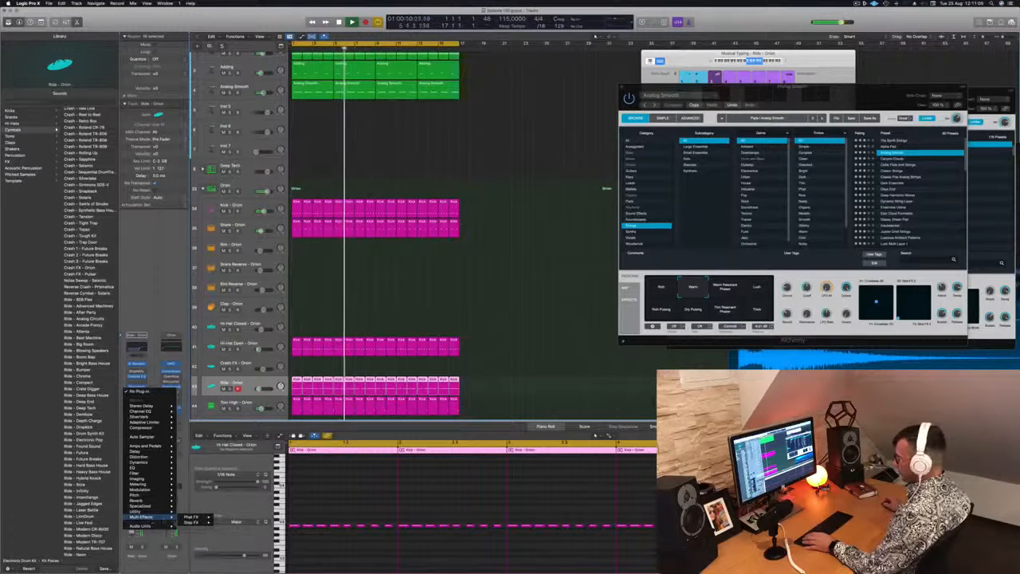
mouse_move(193, 517)
click(227, 523)
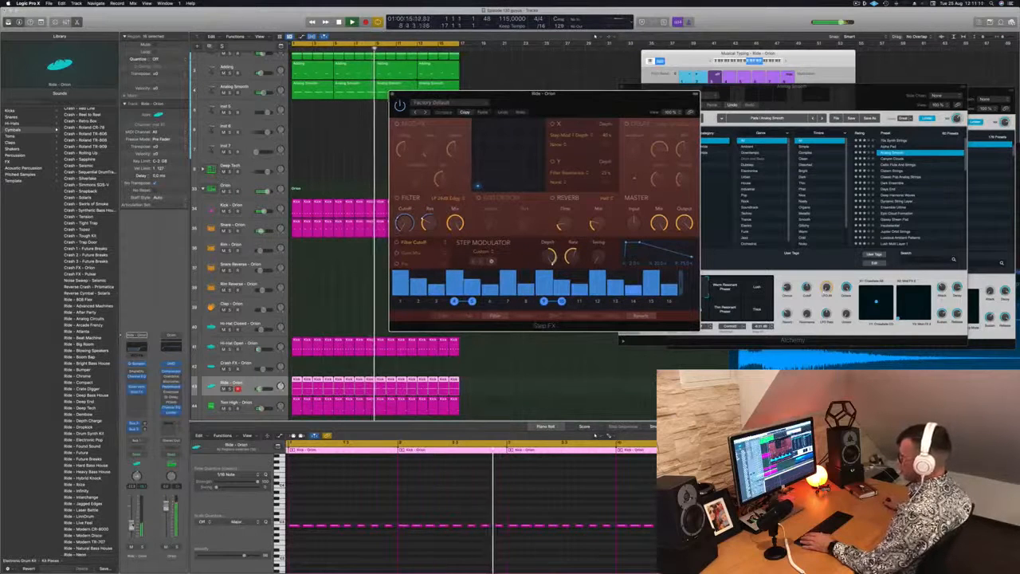
Step: Advance through the Step FX presets to Broken Echoes for the ride and close the plug-in window
drag(516, 109, 413, 122)
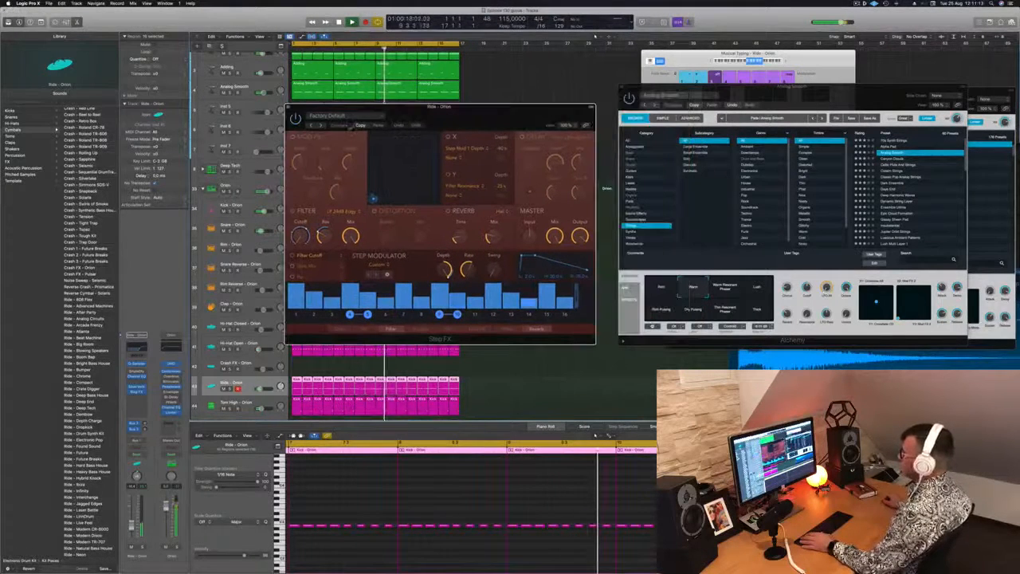
click(321, 126)
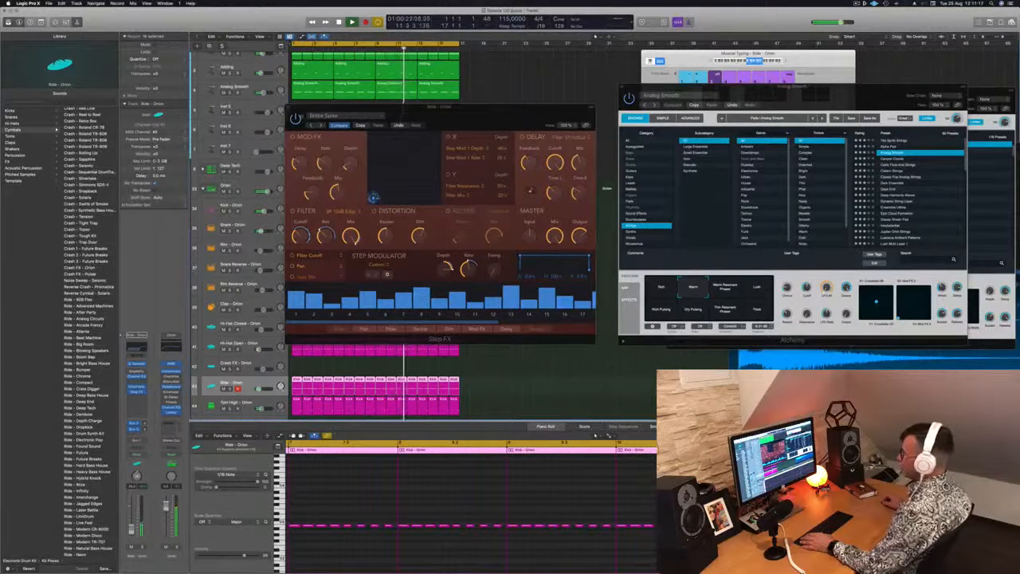
click(321, 125)
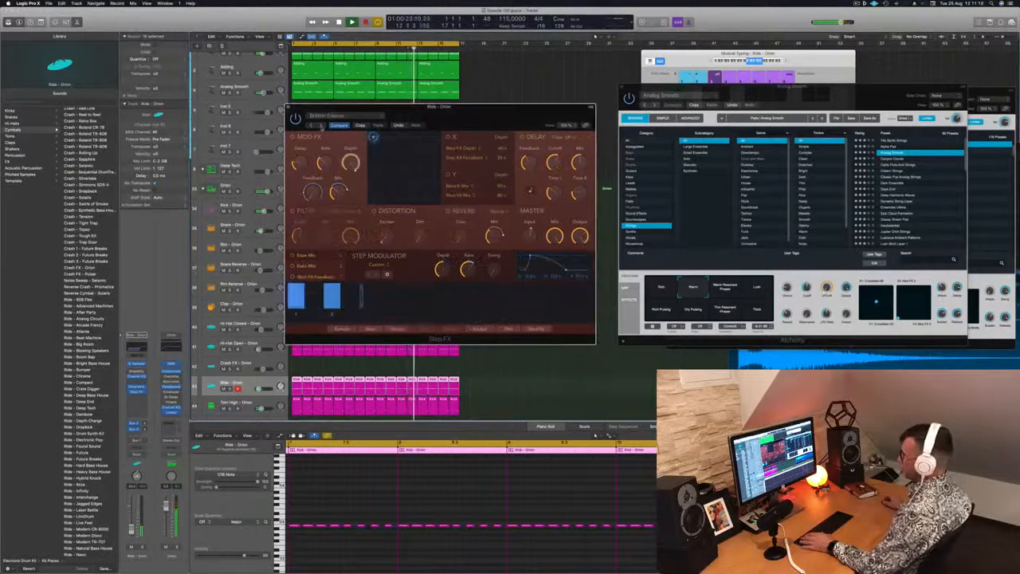
drag(442, 118, 472, 121)
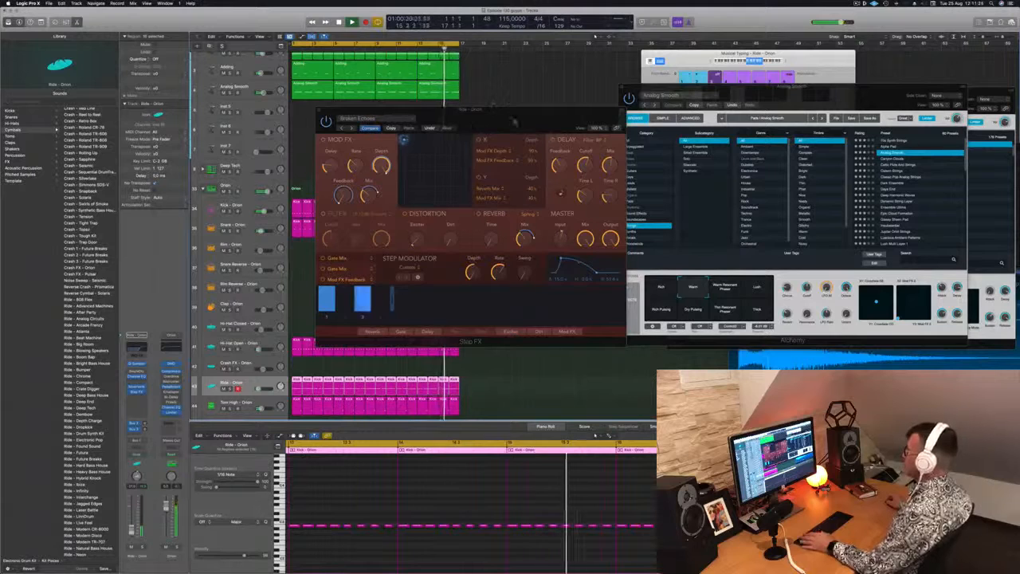
drag(514, 122, 478, 144)
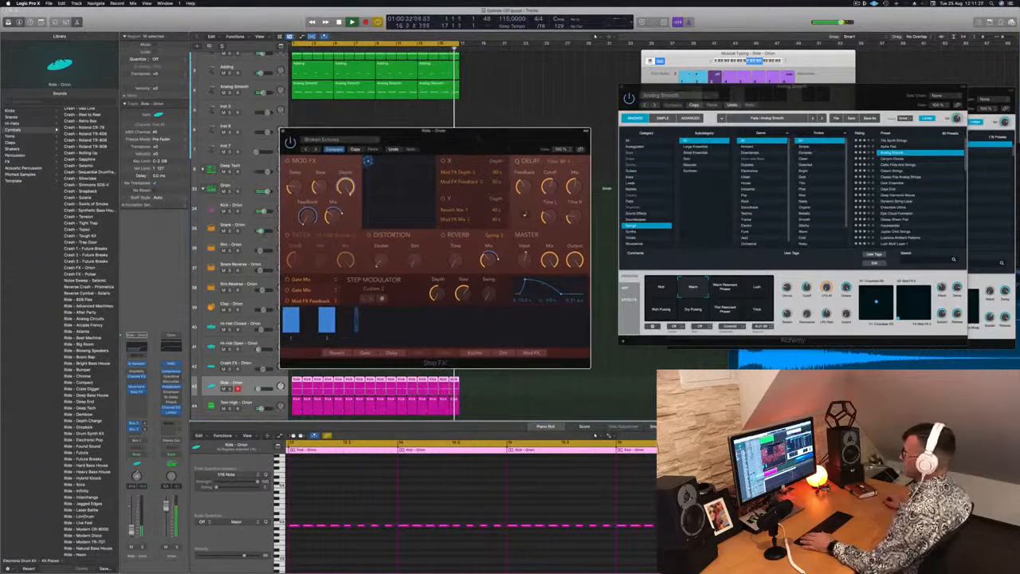
click(284, 132)
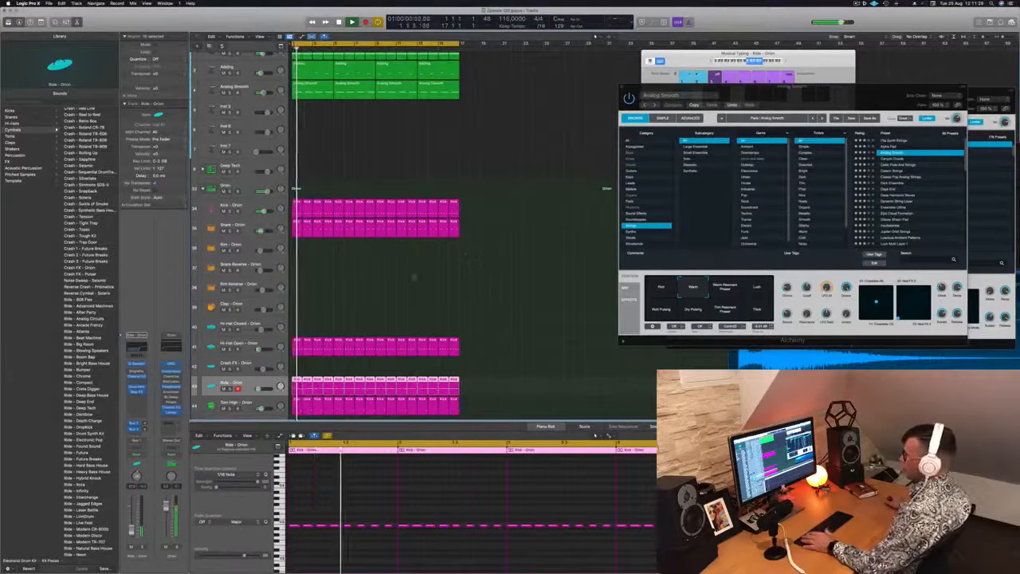
Step: Copy the first Ride - Orion region to bar 1 of the Shaker 1 - Orion track
click(413, 277)
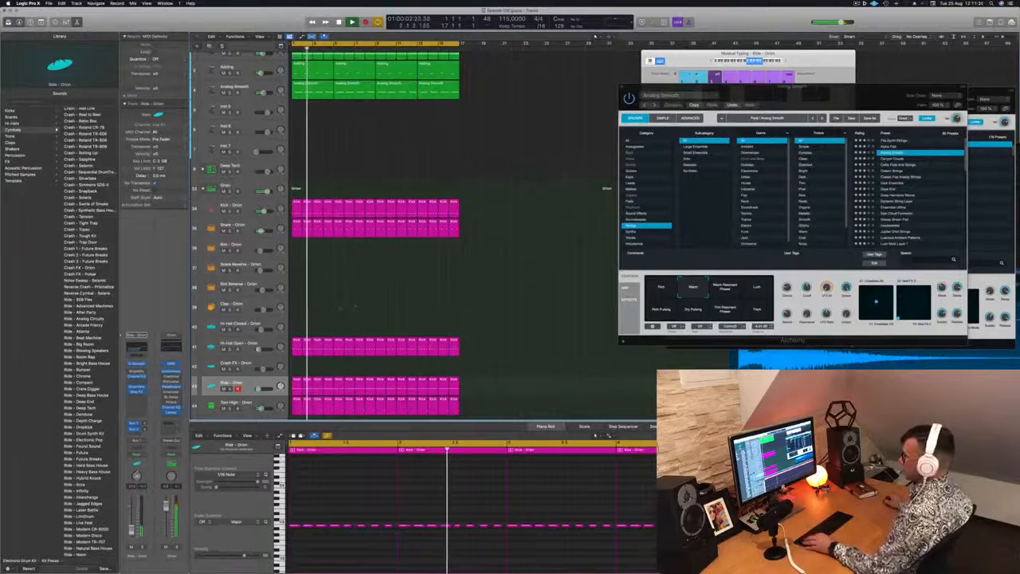
scroll(341, 307, down, 3)
key(super+Up)
key(super+Up)
key(super+Up)
key(super+Up)
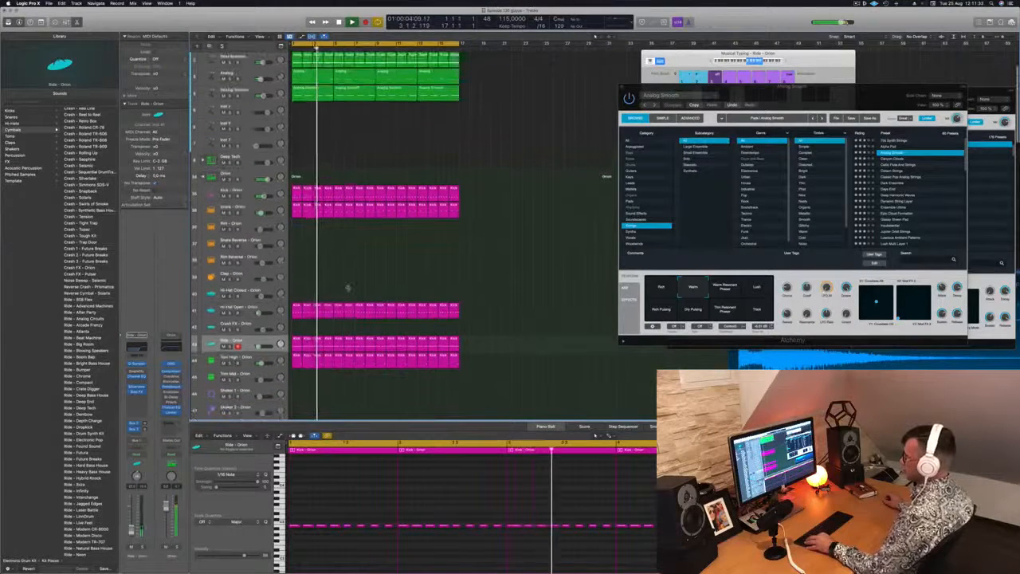
scroll(335, 291, down, 4)
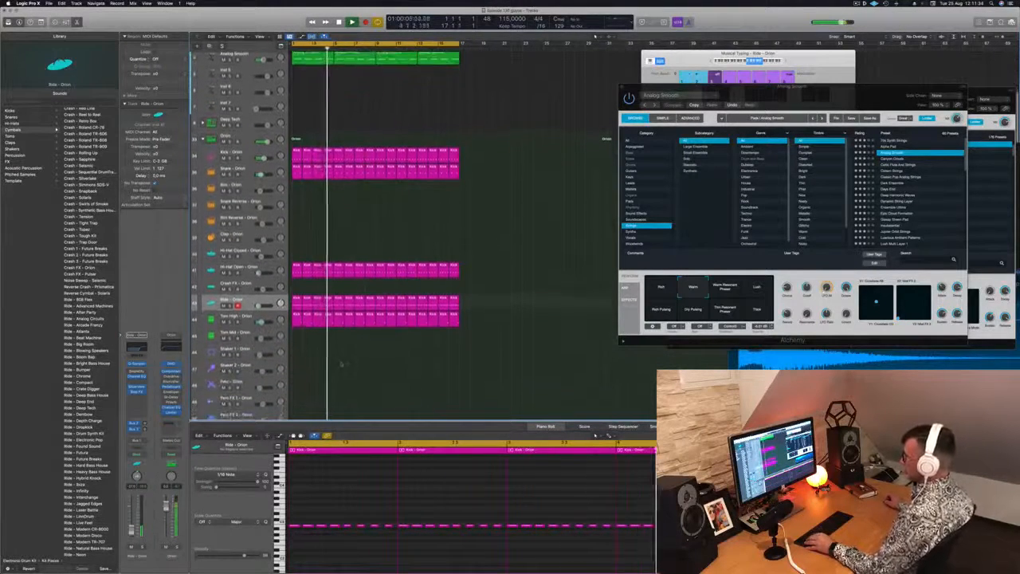
click(298, 275)
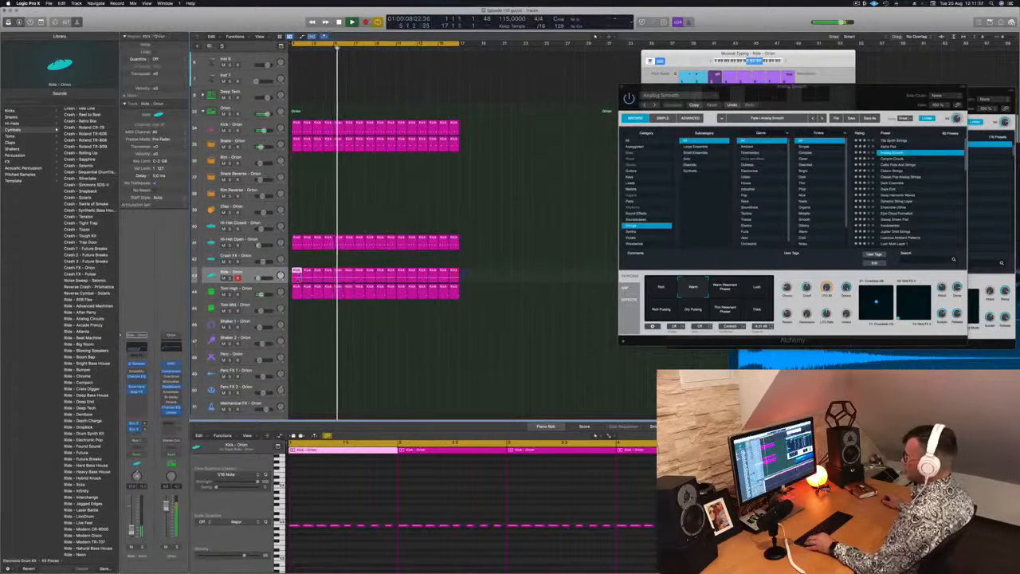
drag(298, 277, 298, 326)
key(space)
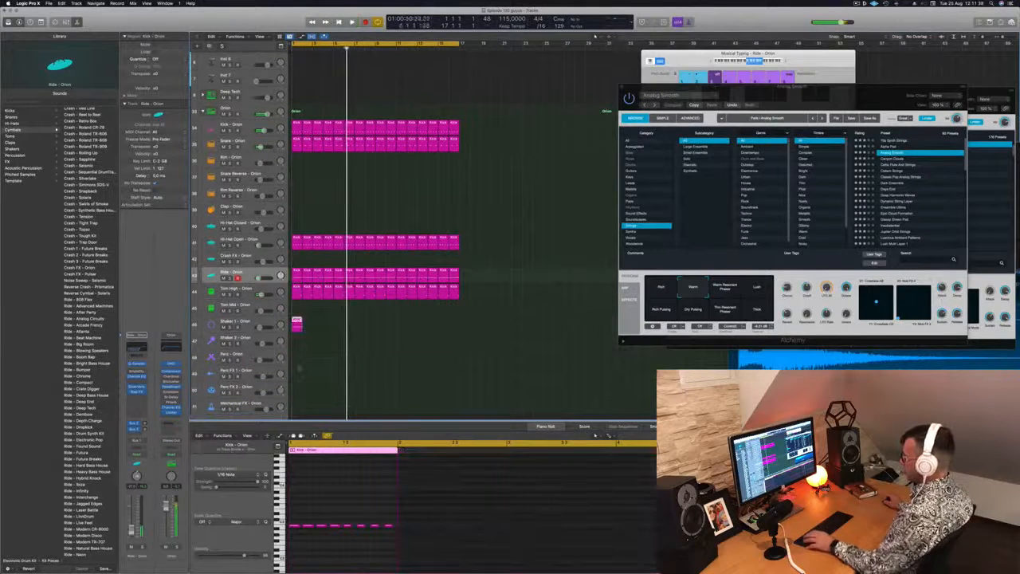
Step: Audition the Shaker 1 region and repeat it along its track up to bar 17
key(space)
click(298, 326)
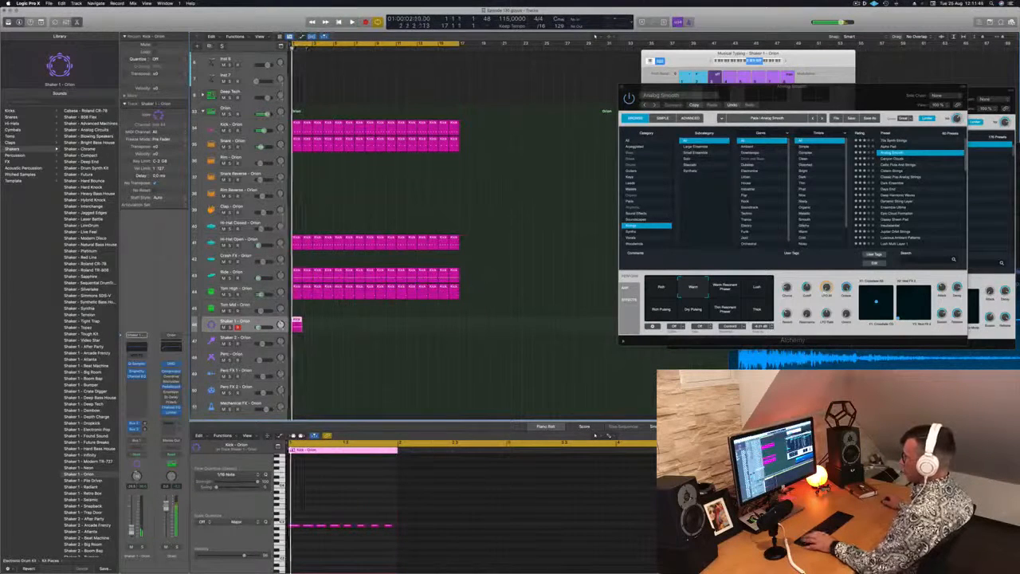
drag(296, 323, 379, 323)
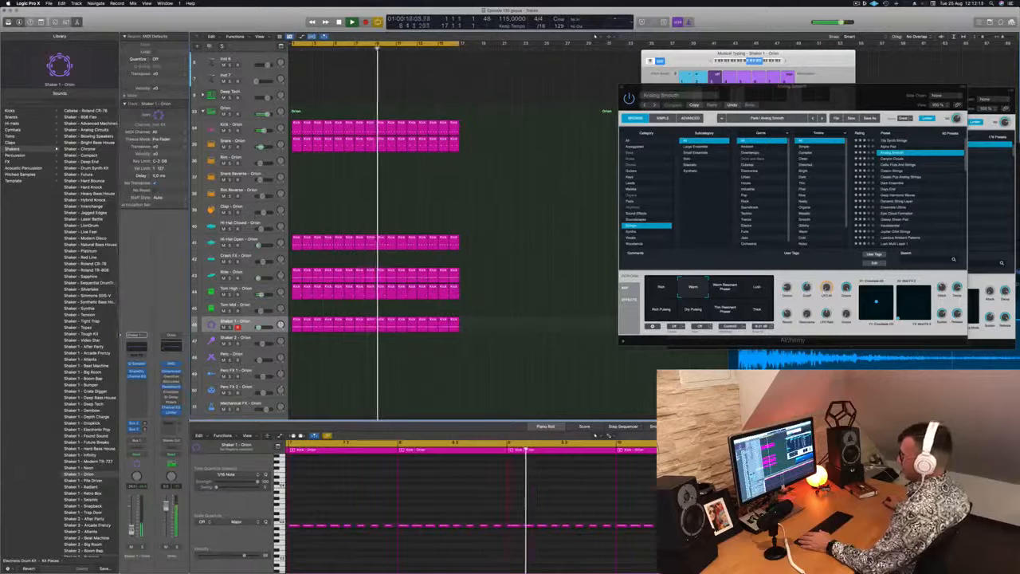
scroll(456, 261, up, 3)
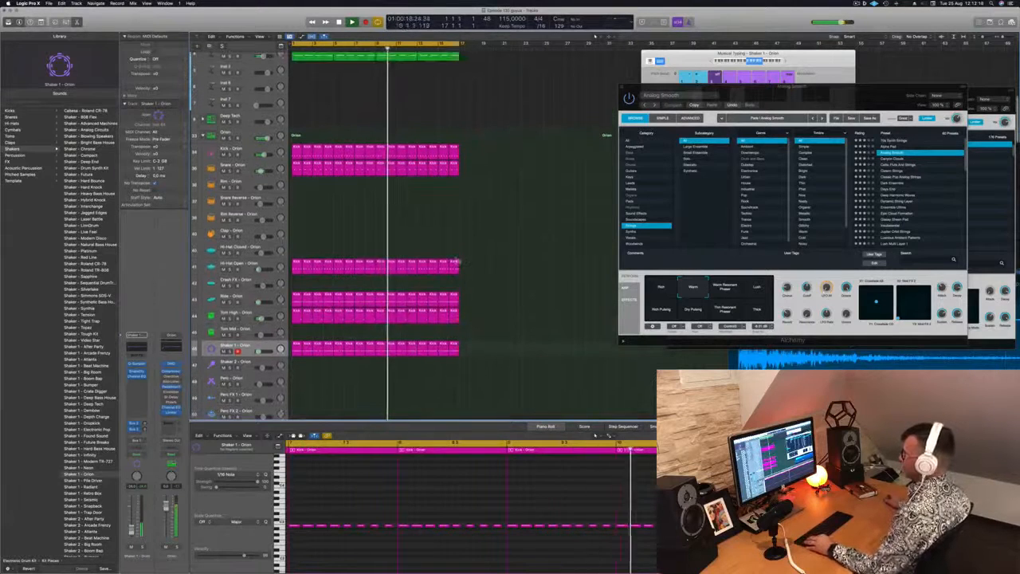
scroll(452, 255, up, 5)
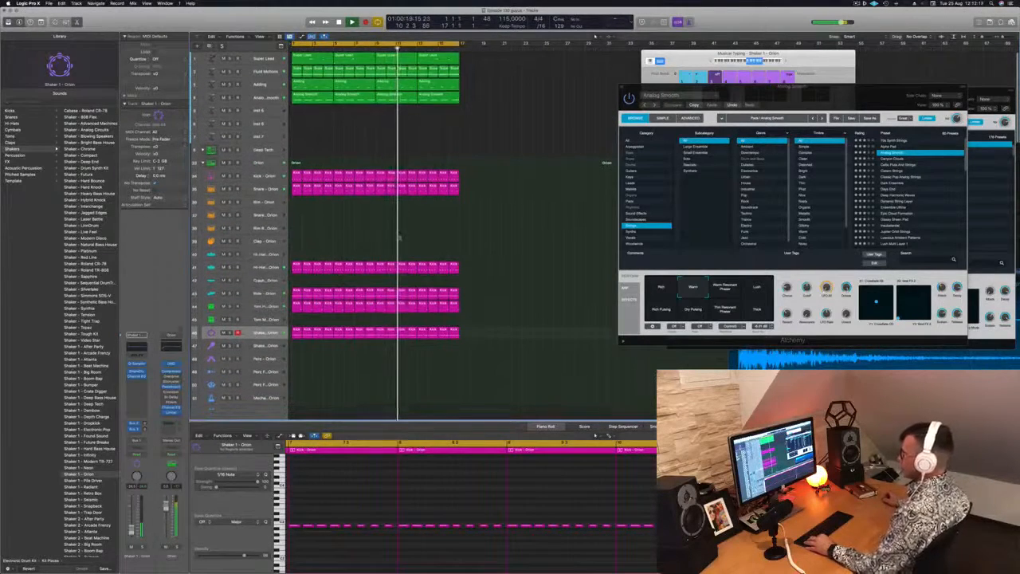
scroll(397, 236, down, 5)
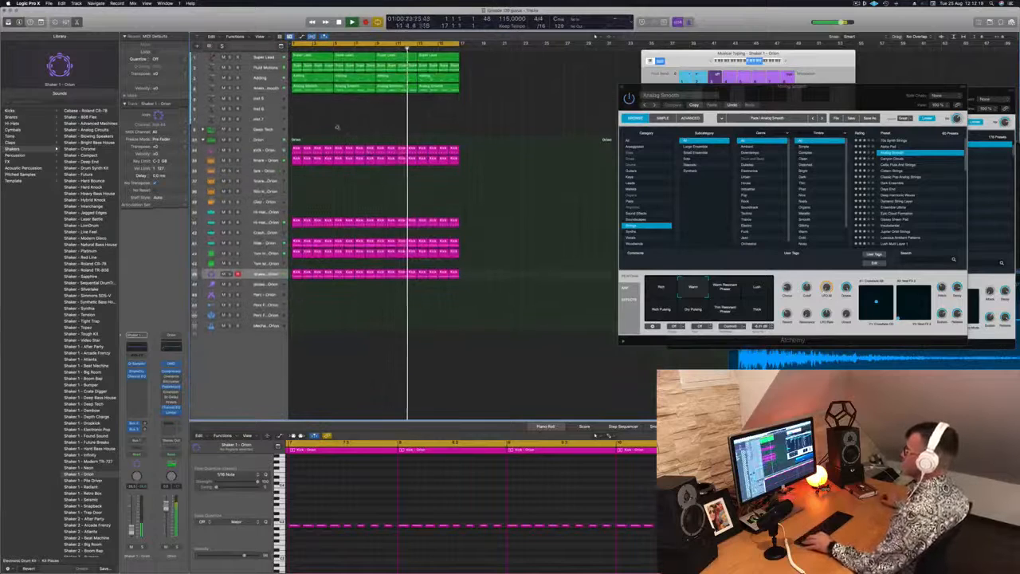
Step: Duplicate the Super Lead track with its instrument and copy its first region to bar 1 of the new track
scroll(338, 127, up, 4)
click(249, 59)
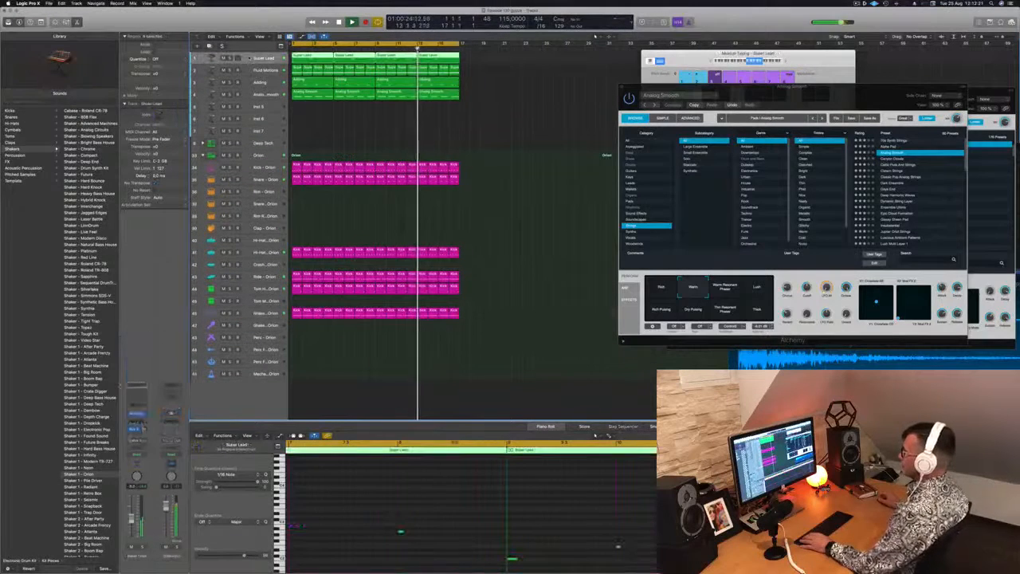
key(super+d)
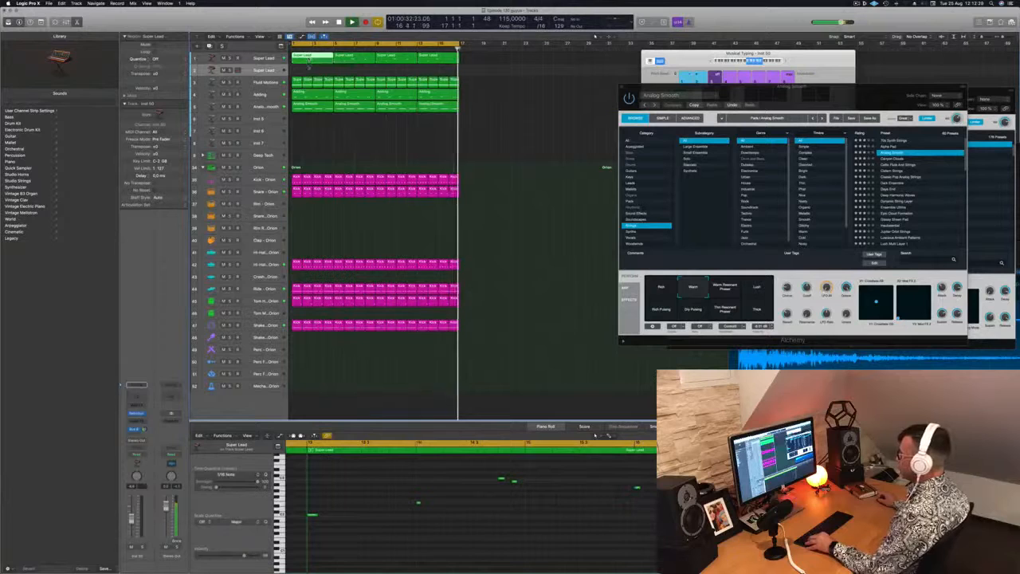
key(r)
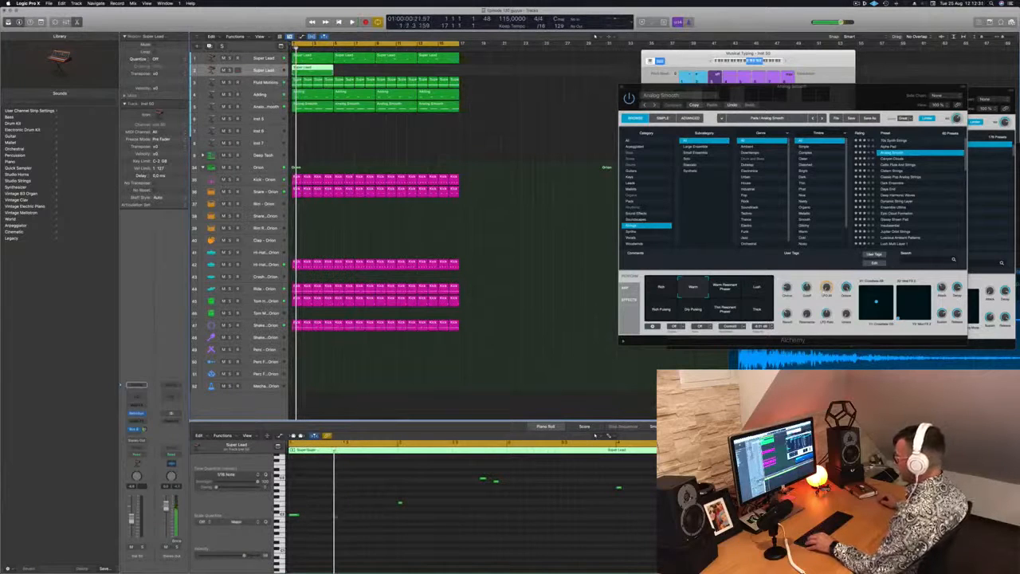
Step: In the copied region, move the first note to the start, remove the extra short note and lengthen the remaining notes to about one bar
drag(301, 516, 295, 517)
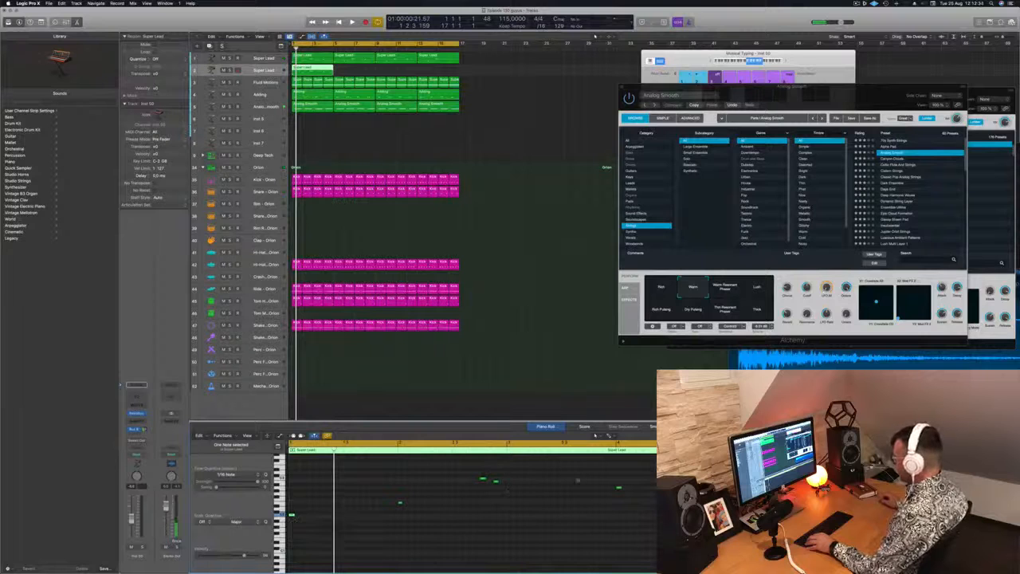
drag(663, 479, 454, 570)
scroll(496, 534, up, 5)
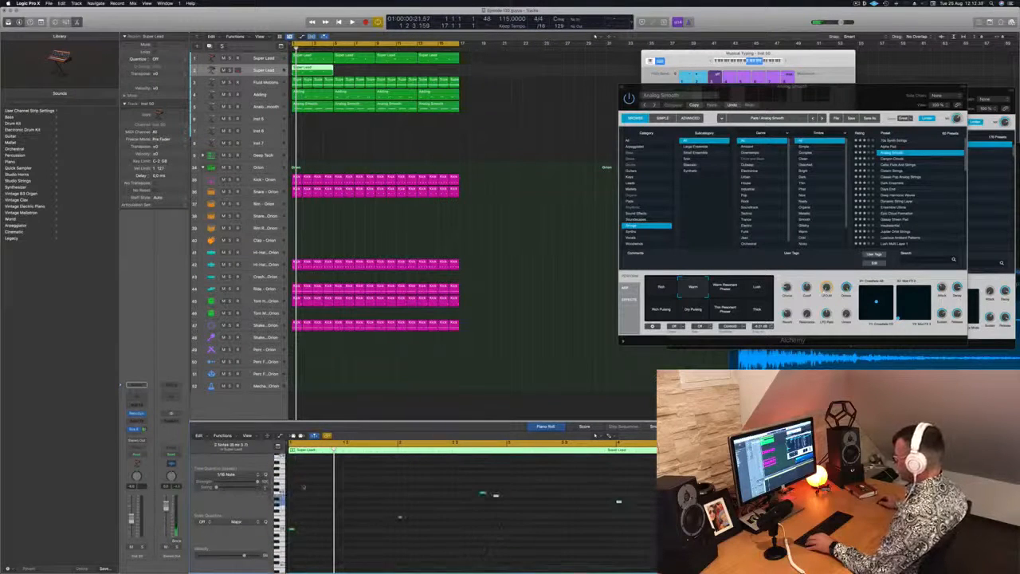
drag(295, 488, 652, 551)
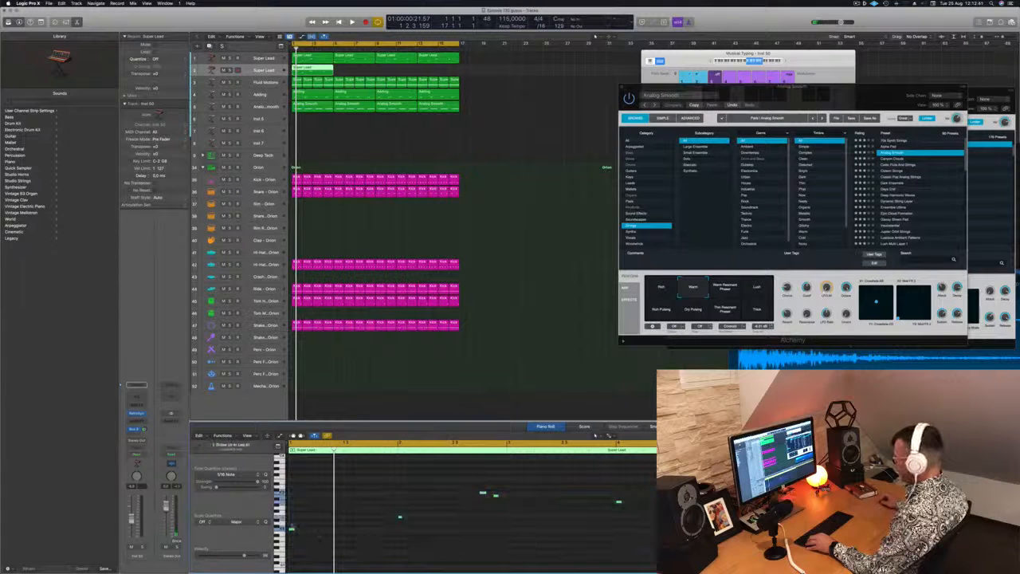
drag(293, 528, 398, 530)
click(483, 480)
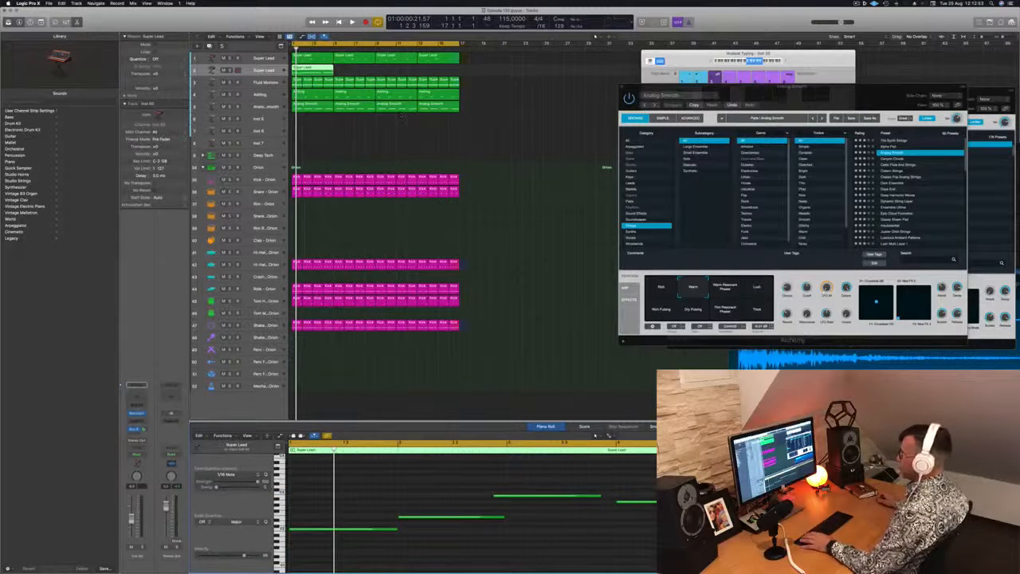
Step: Audition the edited Super Lead region and repeat it along the duplicated track up to bar 17
key(space)
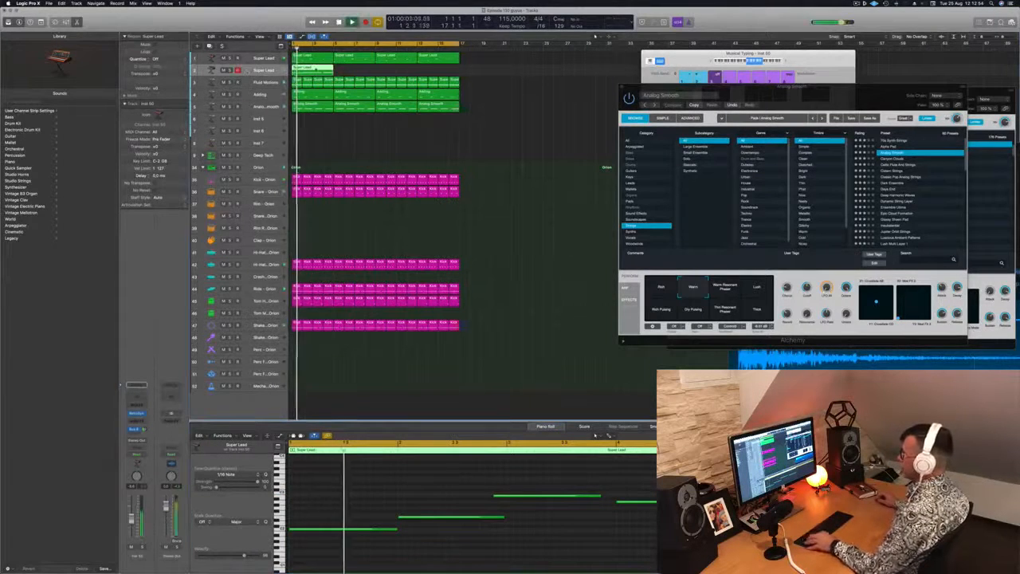
drag(352, 72, 399, 74)
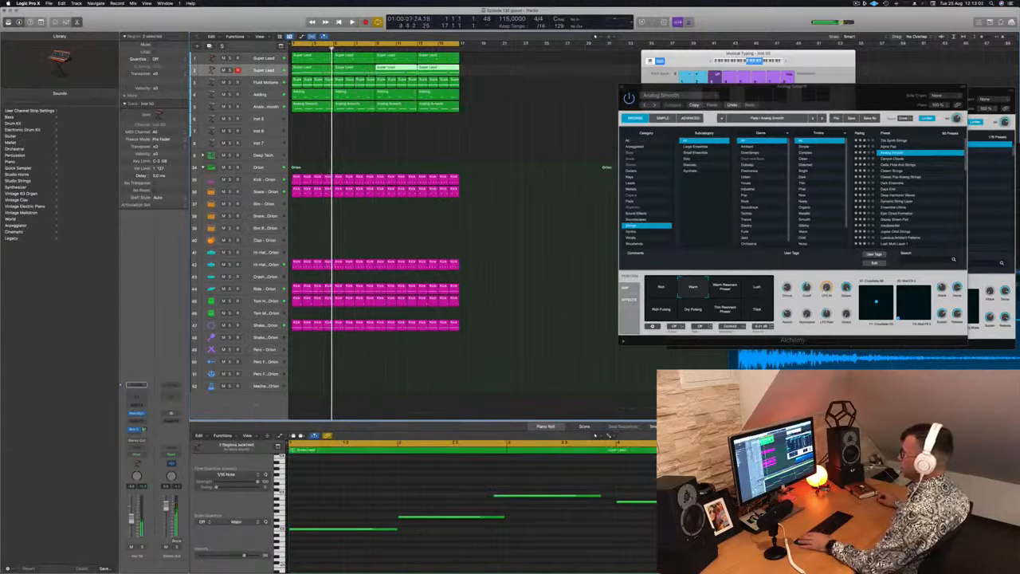
Step: Increase the height of the duplicated Super Lead track and open its Retro Synth window
drag(217, 75, 217, 94)
click(254, 75)
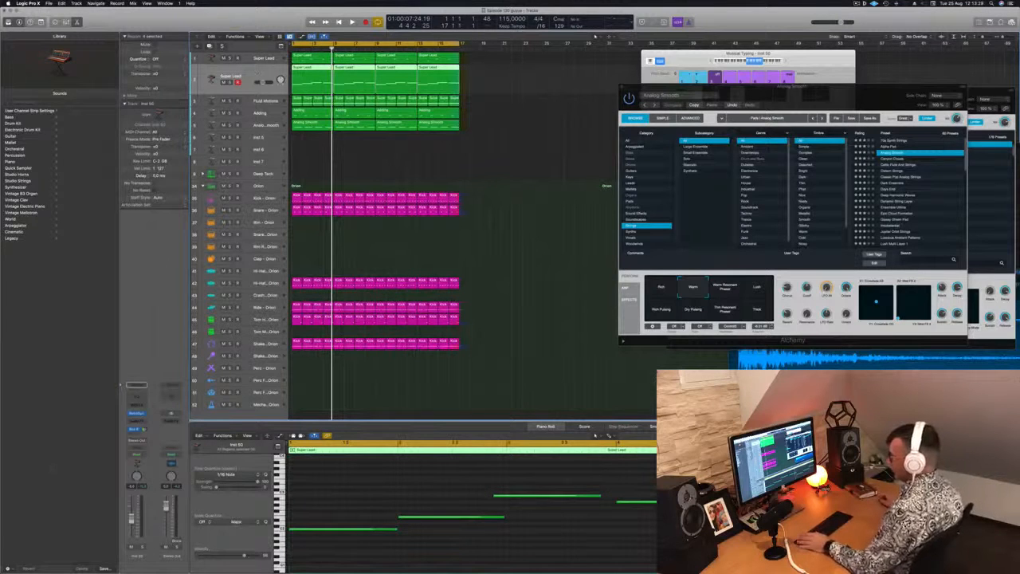
click(137, 414)
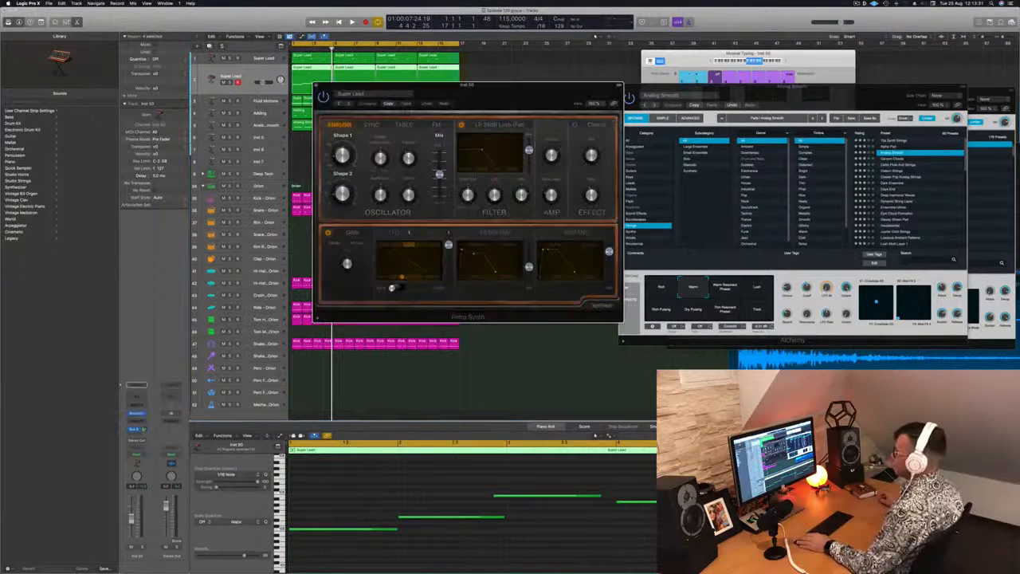
drag(393, 84, 483, 75)
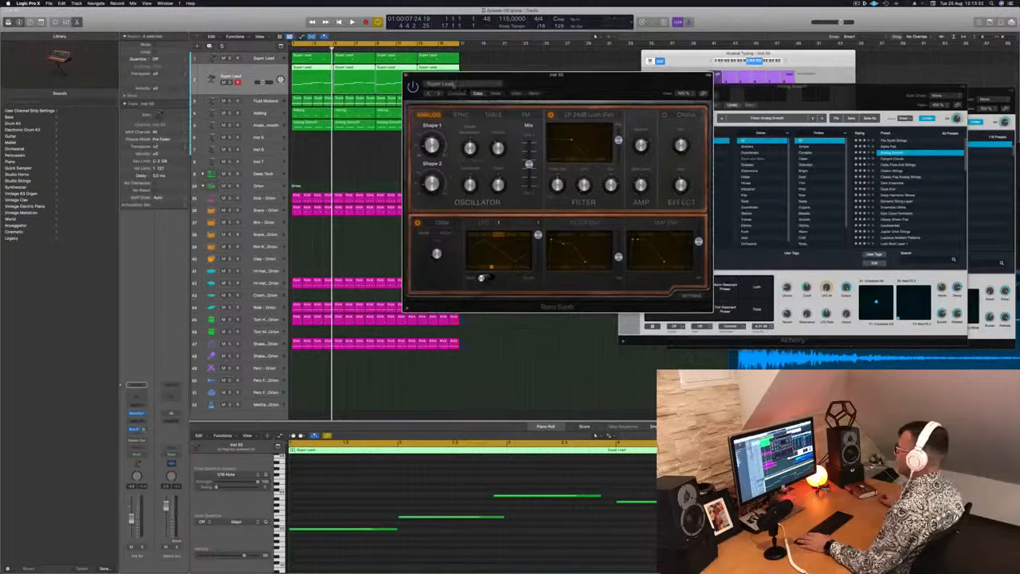
Step: Audition Retro Synth's Synth Brass presets from Mellow Brass to Vintage Synth Brass on the duplicated track
click(453, 85)
mouse_move(500, 219)
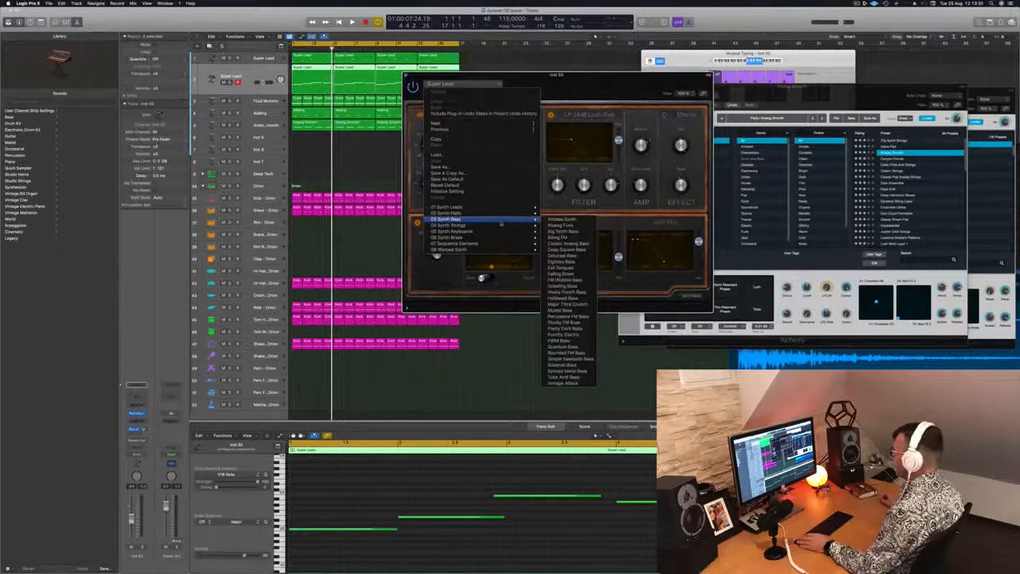
mouse_move(494, 237)
click(562, 237)
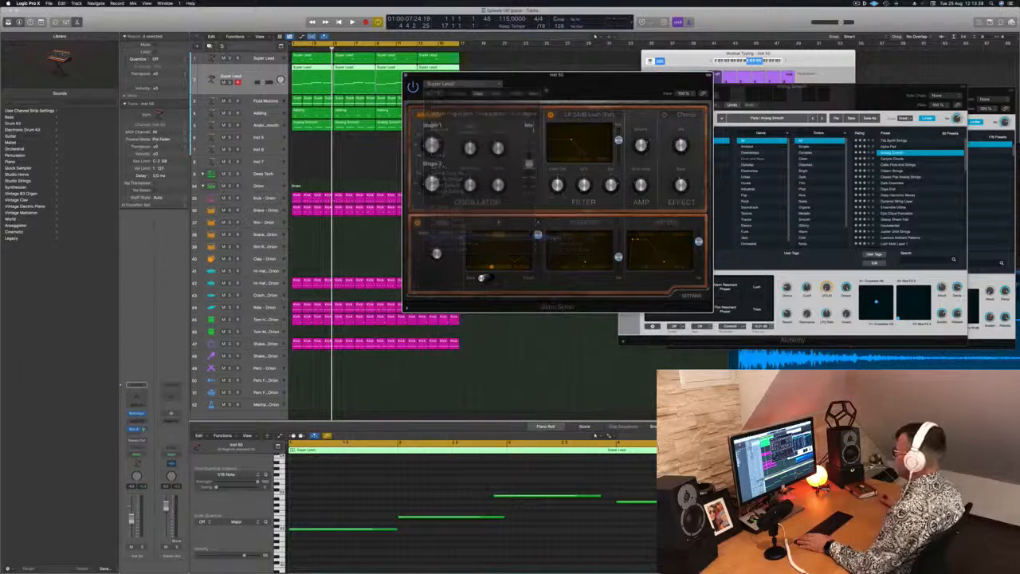
key(space)
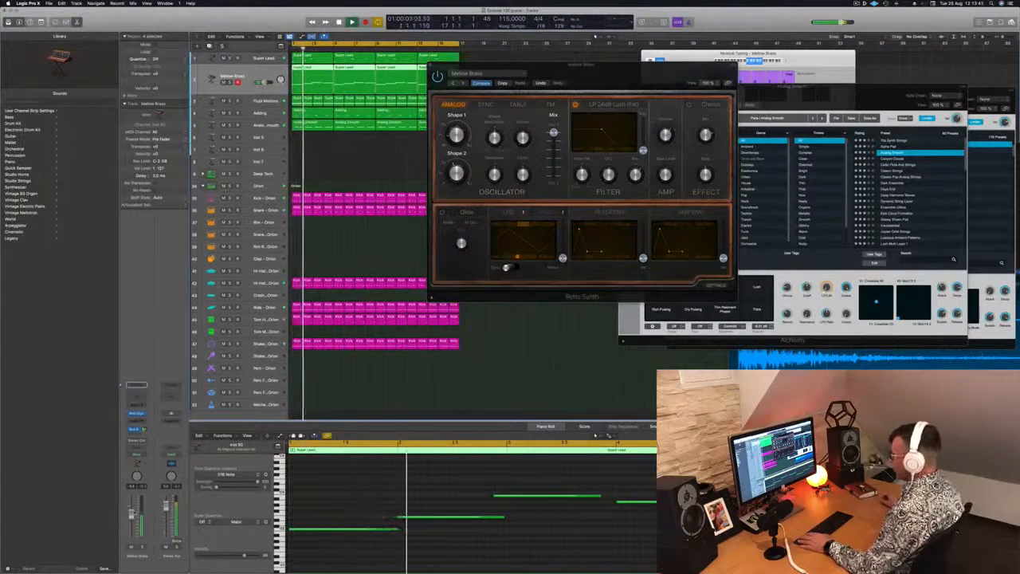
click(465, 83)
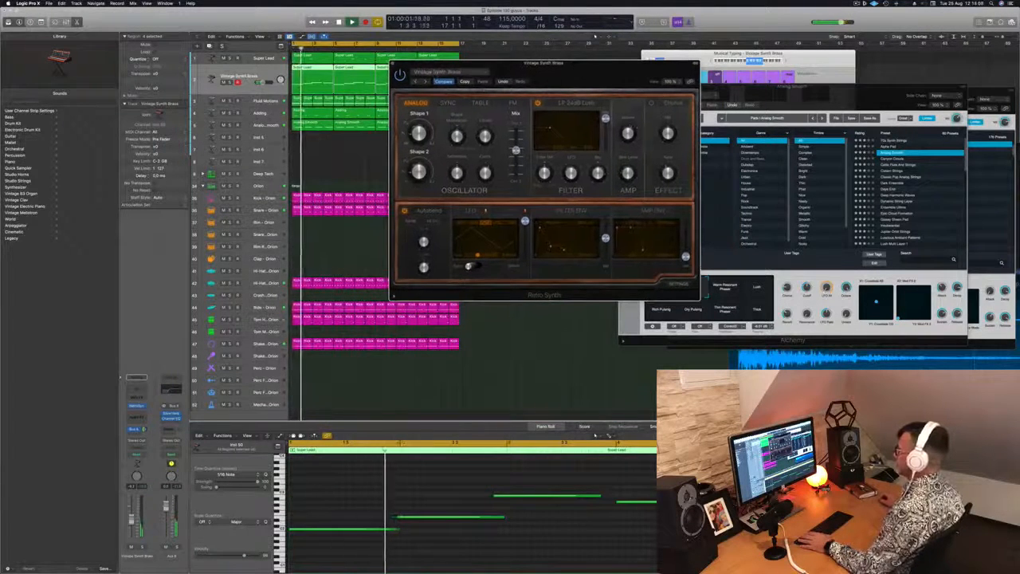
Step: Load the Airy Picks preset from Retro Synth's Sequence Elements category and audition it
click(450, 73)
mouse_move(479, 227)
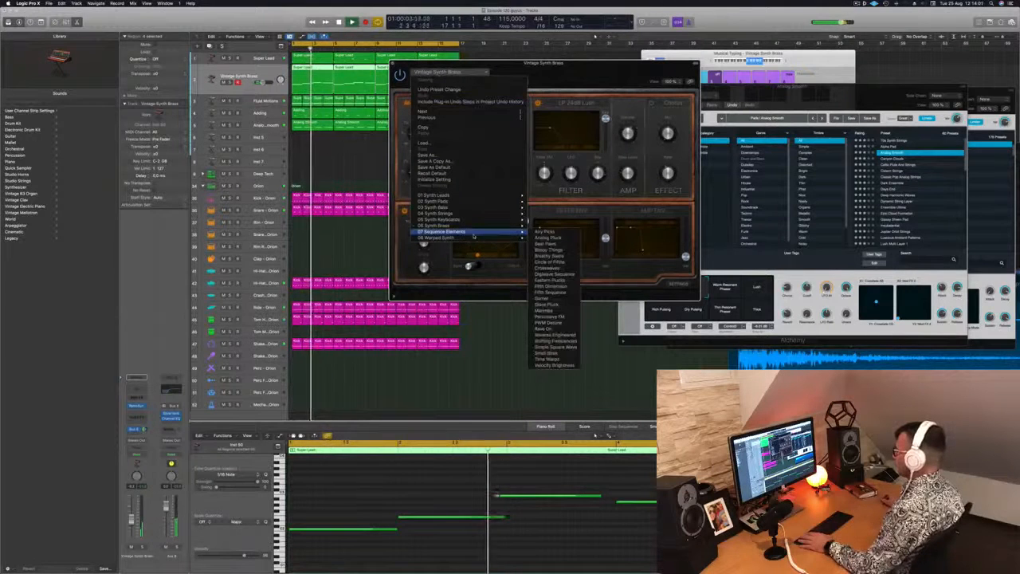
click(554, 233)
drag(574, 73, 600, 41)
key(Return)
key(])
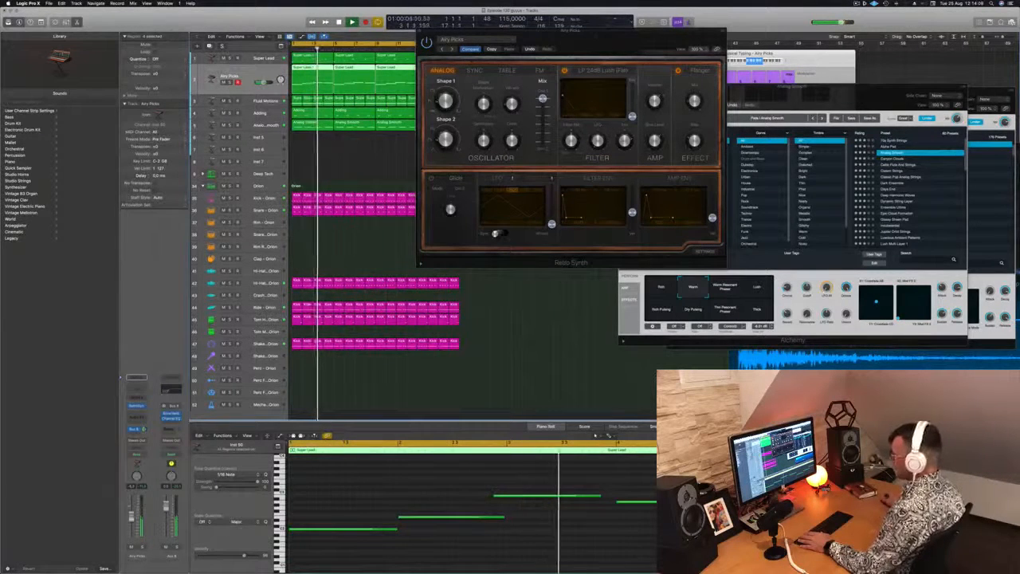
key(space)
Step: Insert the Arpeggiator MIDI effect on the Airy Picks track, audition it and move both plug-in windows apart
click(141, 398)
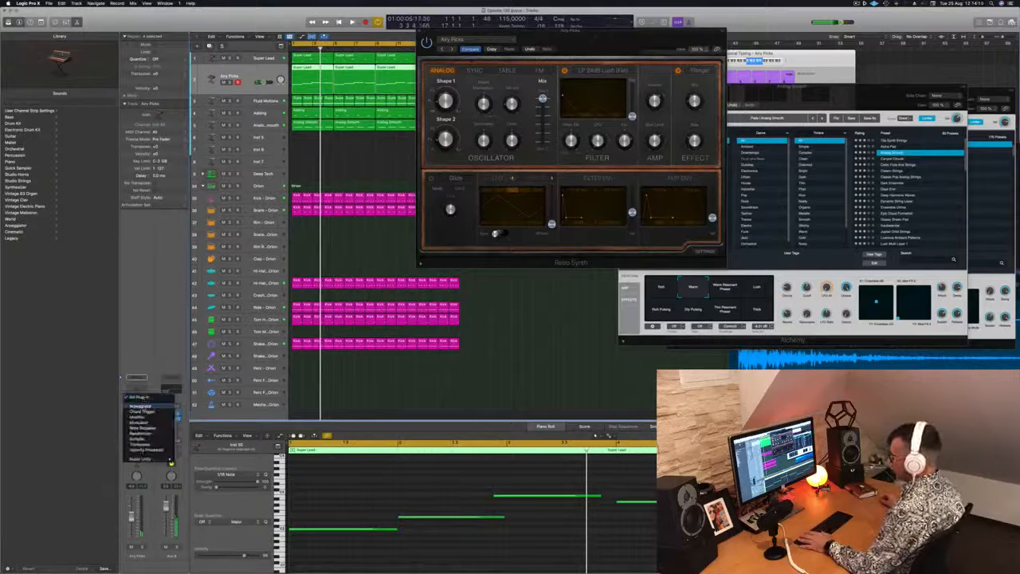
click(140, 407)
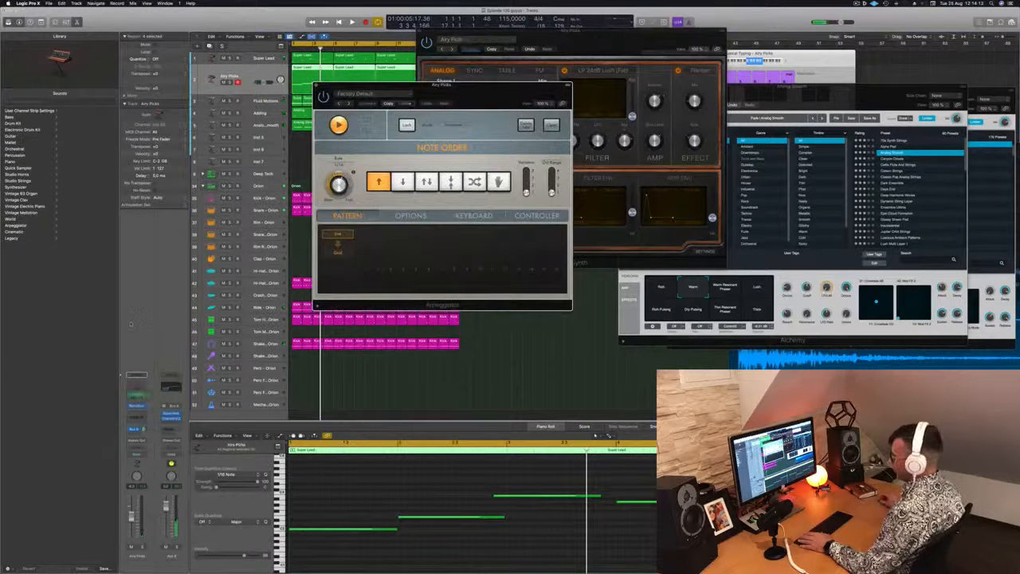
key(space)
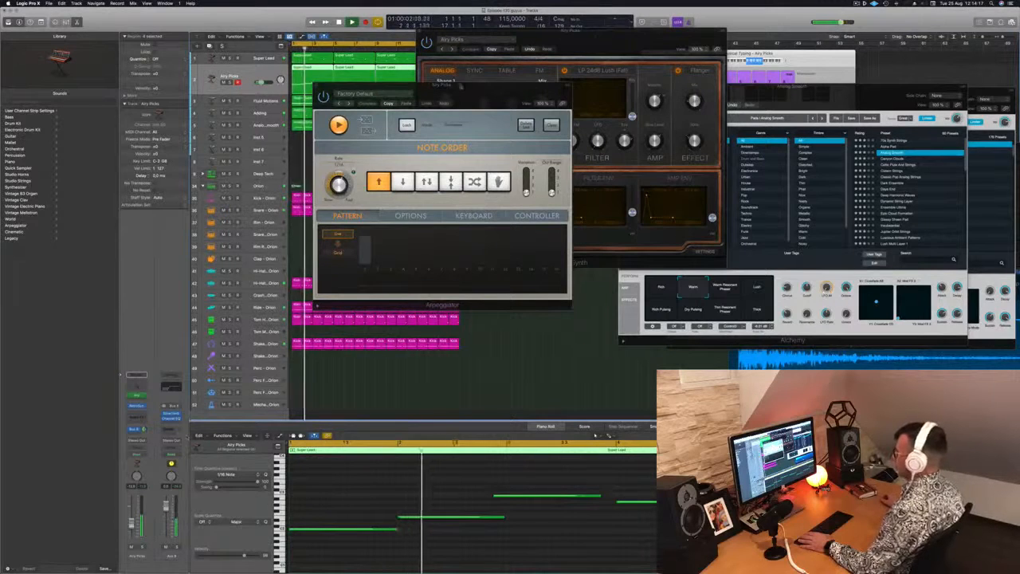
drag(470, 84, 914, 92)
drag(628, 41, 595, 104)
key(space)
Step: Move the region's third note to the start of bar 3 and replace the following regions with fresh copies up to bar 17
click(440, 503)
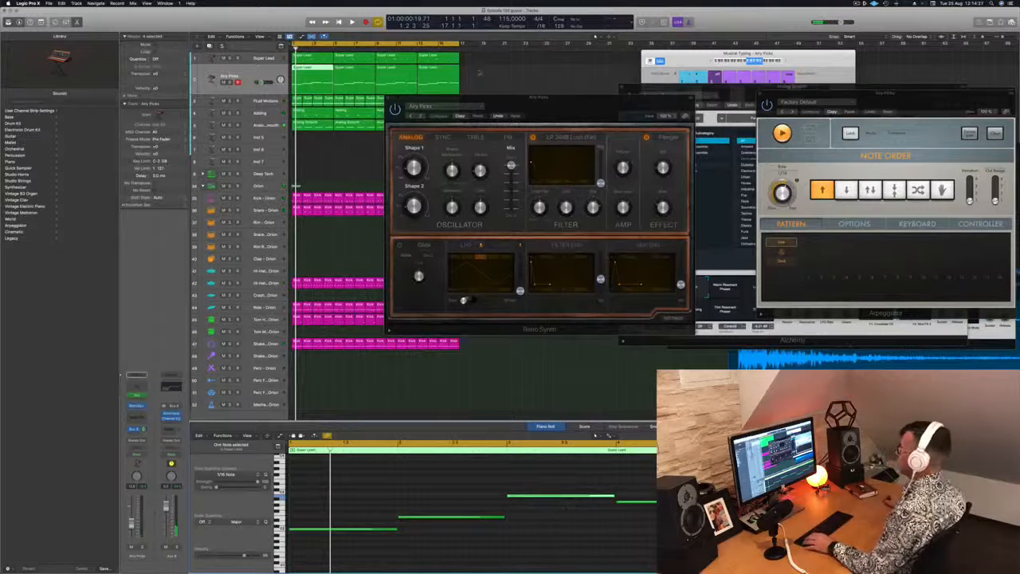
drag(480, 73, 464, 77)
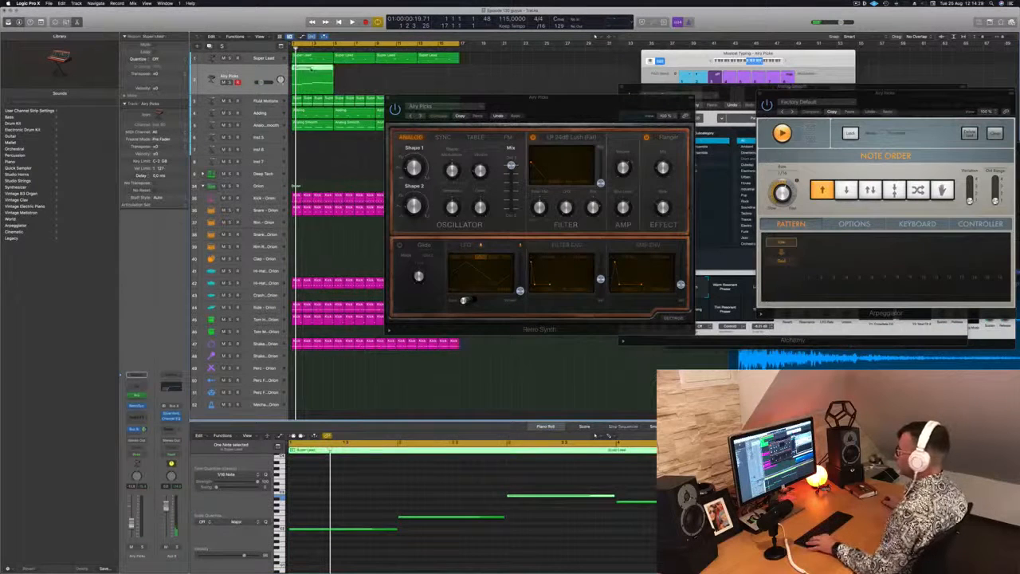
drag(313, 72, 404, 76)
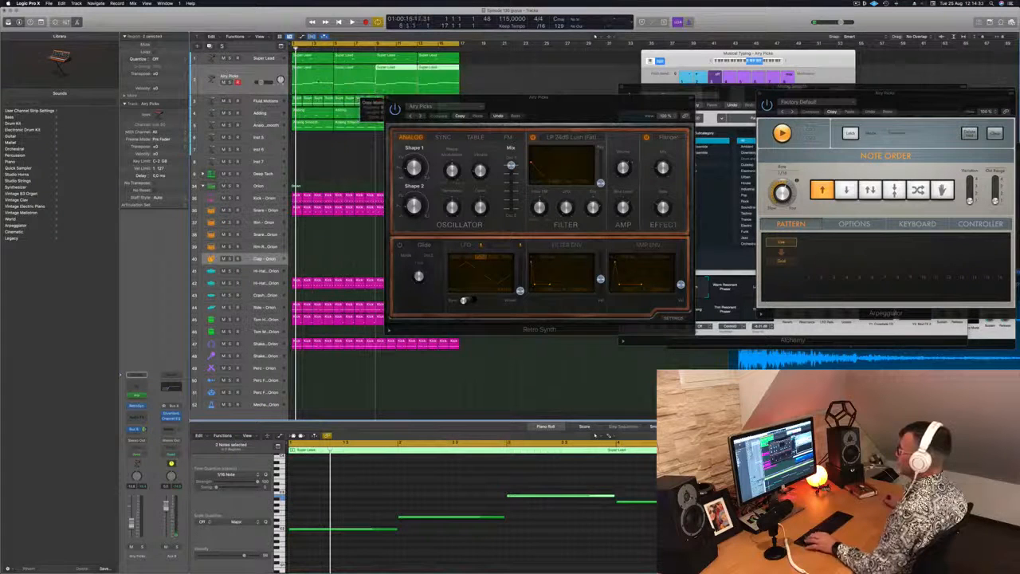
key(space)
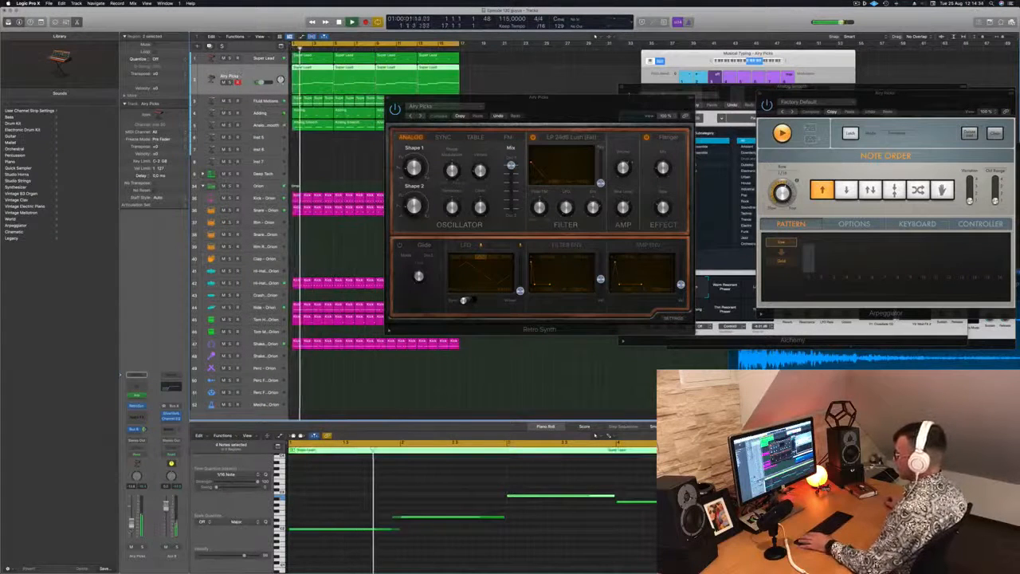
Step: Advance through the Retro Synth presets during playback to Circle of Fifths
drag(573, 114, 507, 99)
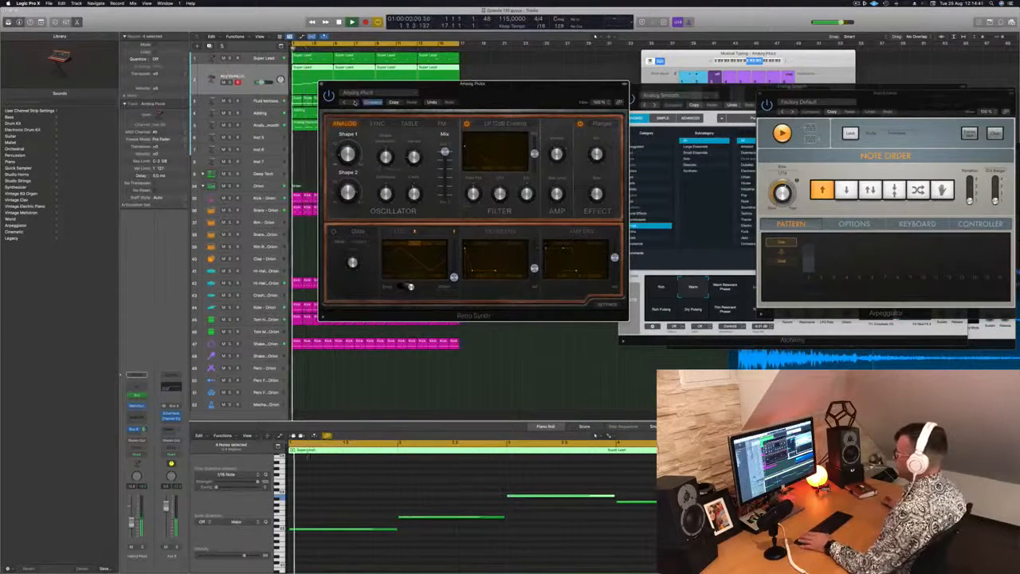
click(355, 102)
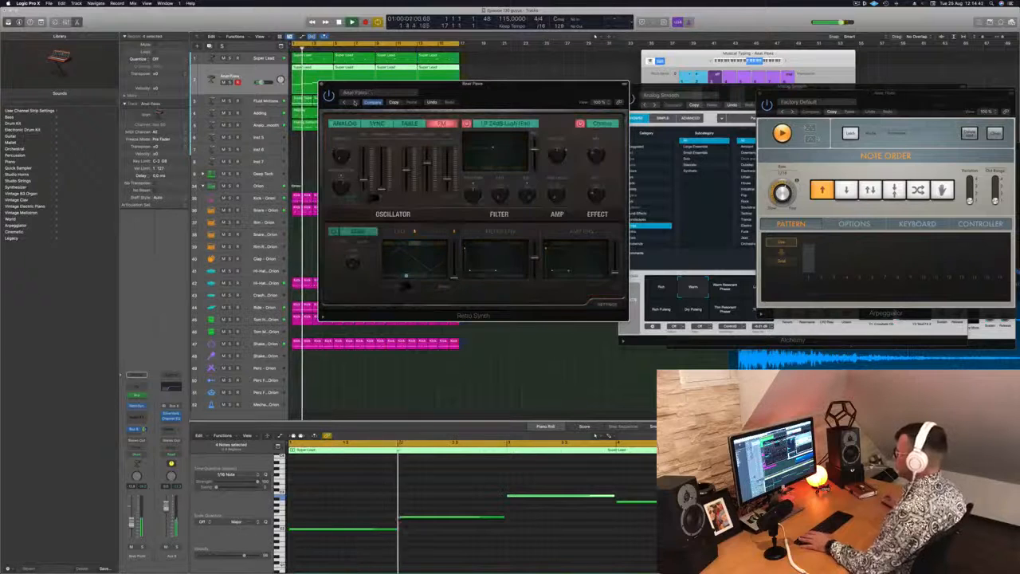
click(355, 102)
click(355, 102)
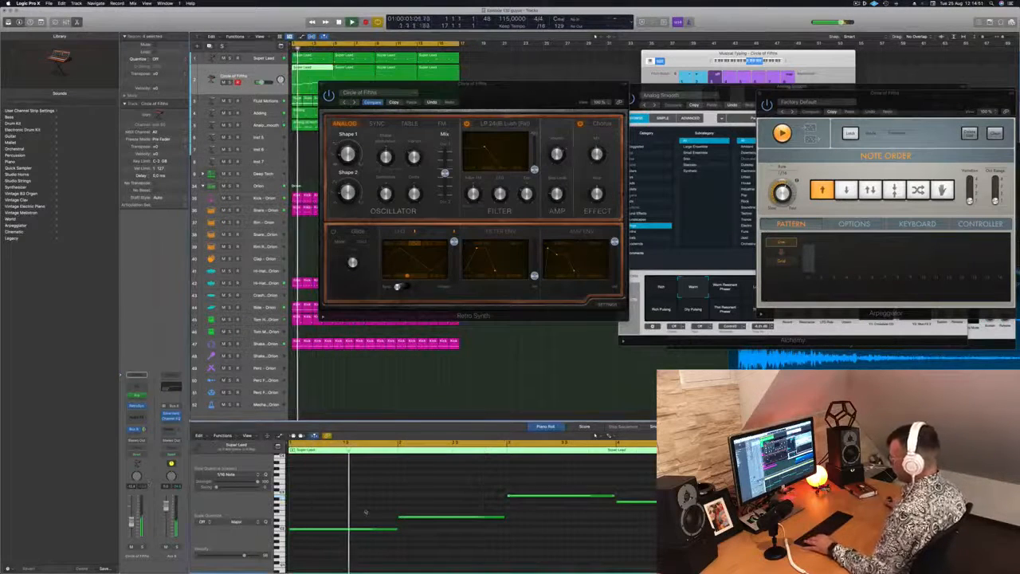
Step: Transpose the notes on the Circle of Fifths track up an octave and replace the following regions with copies of the first up to bar 17
scroll(365, 511, down, 2)
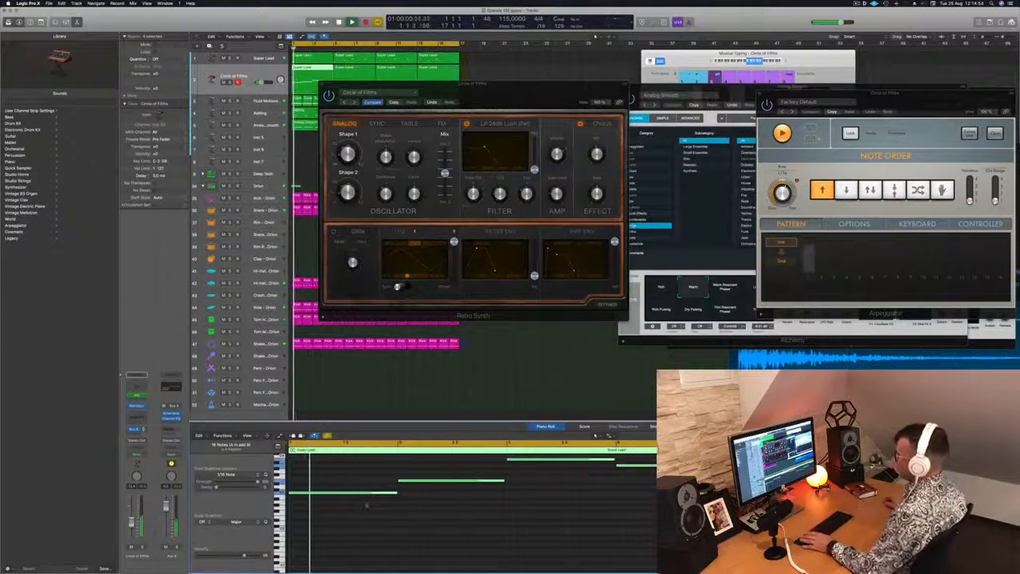
drag(504, 100, 678, 243)
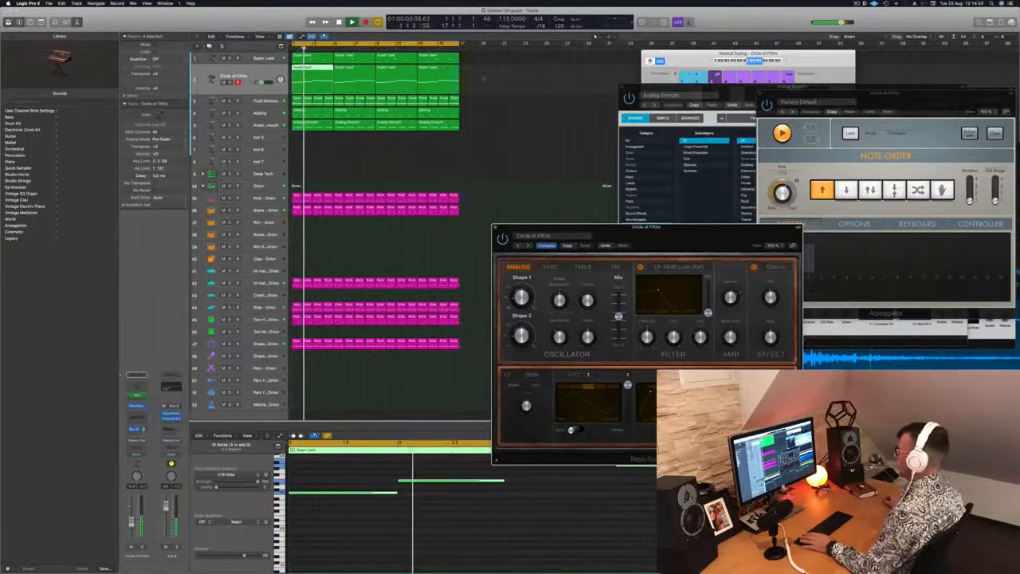
drag(493, 83, 367, 85)
key(space)
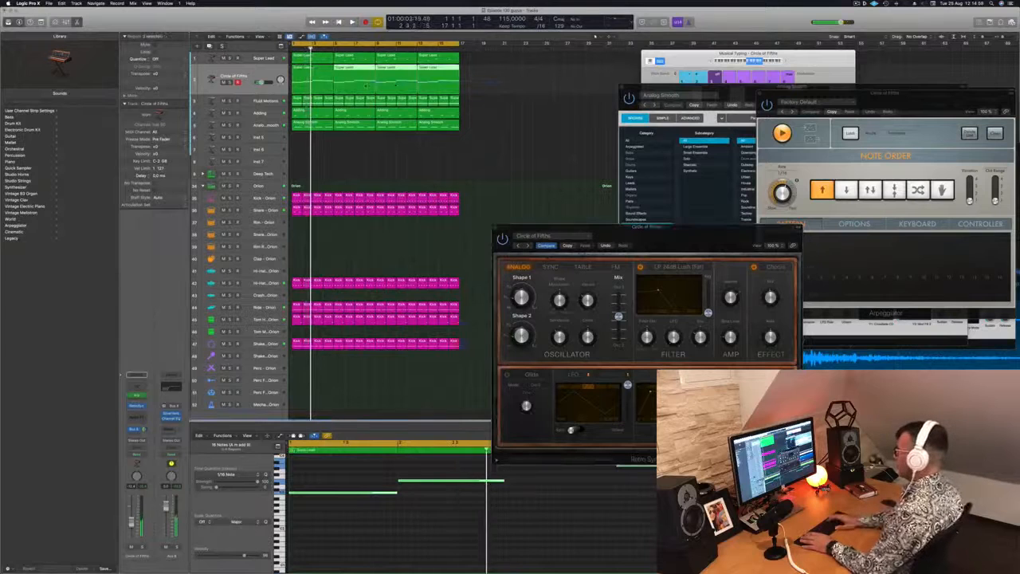
key(Delete)
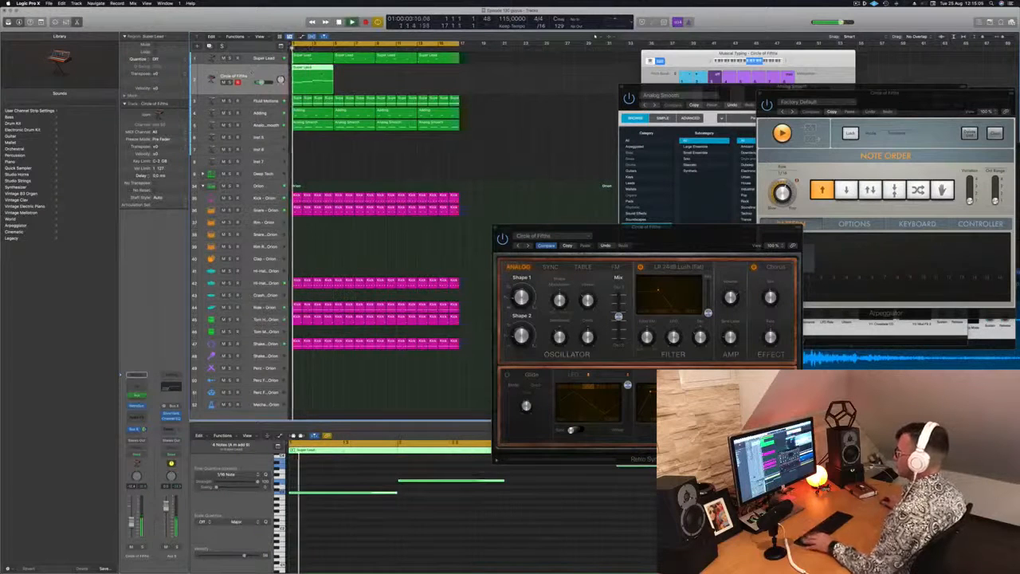
mouse_move(322, 74)
mouse_down()
mouse_move(400, 72)
mouse_move(316, 80)
mouse_up()
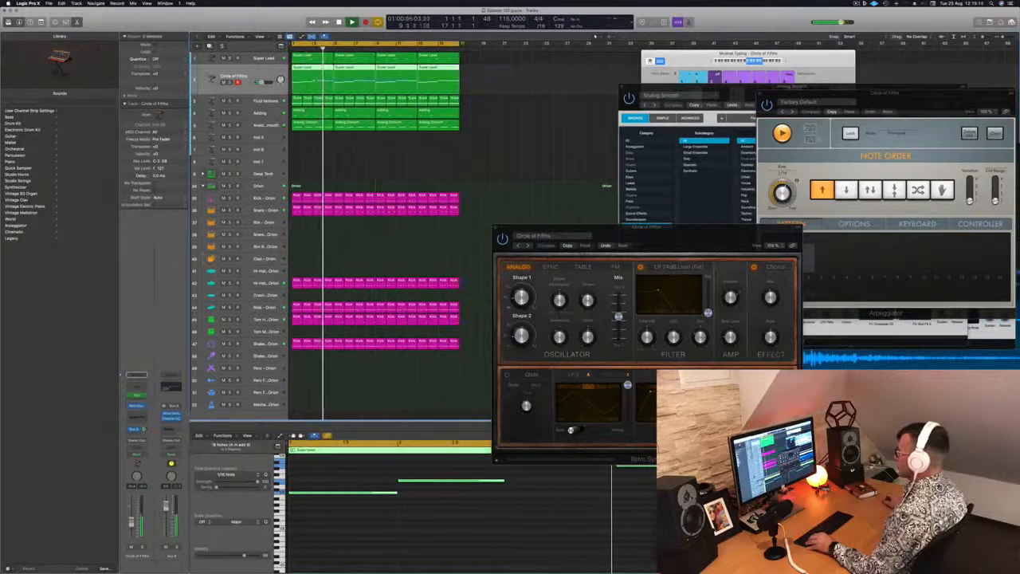
Step: Transpose all notes of the Circle of Fifths regions back down an octave and restart playback
click(474, 525)
key(super+a)
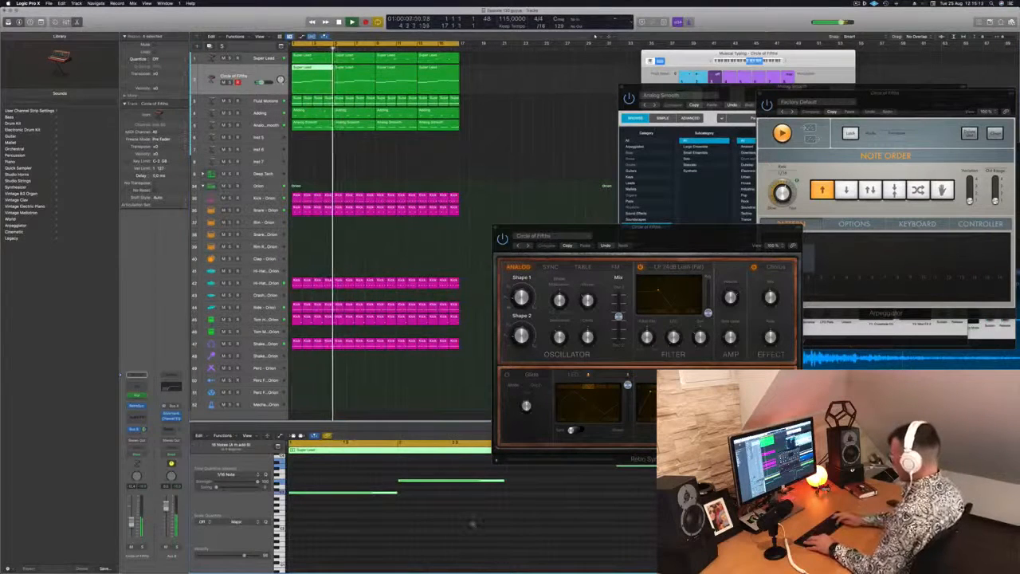
key(alt+shift+Down)
key(space)
key(space)
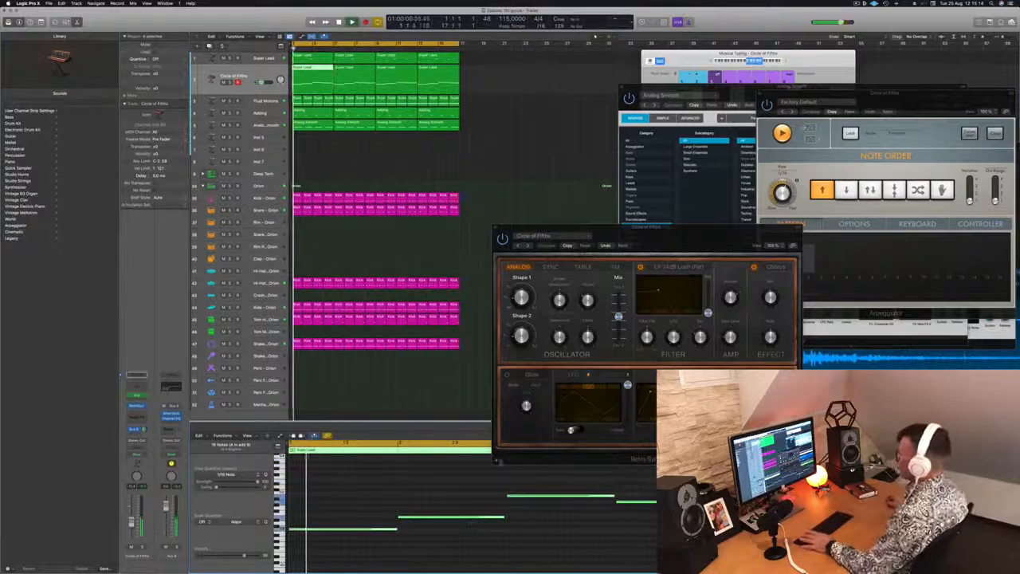
Step: Advance through the Retro Synth presets on the Circle of Fifths track to Fifth Sequence and restart playback
drag(499, 87, 298, 85)
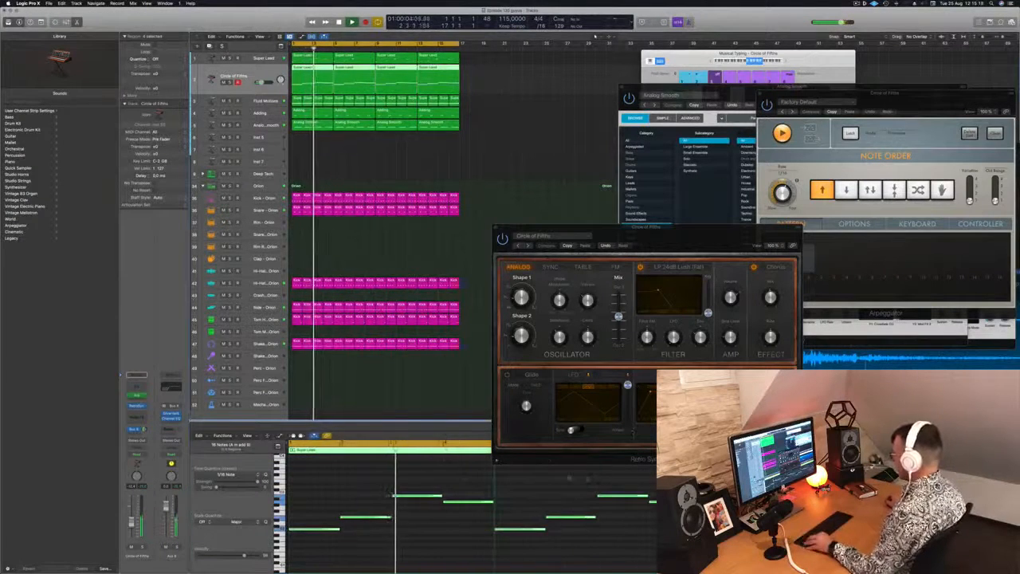
drag(688, 235, 622, 130)
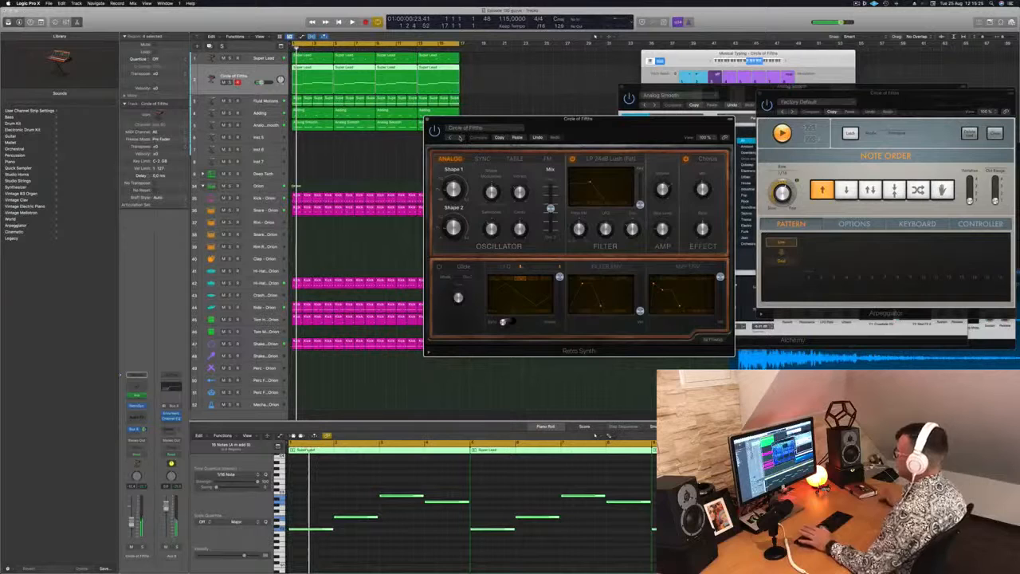
click(460, 137)
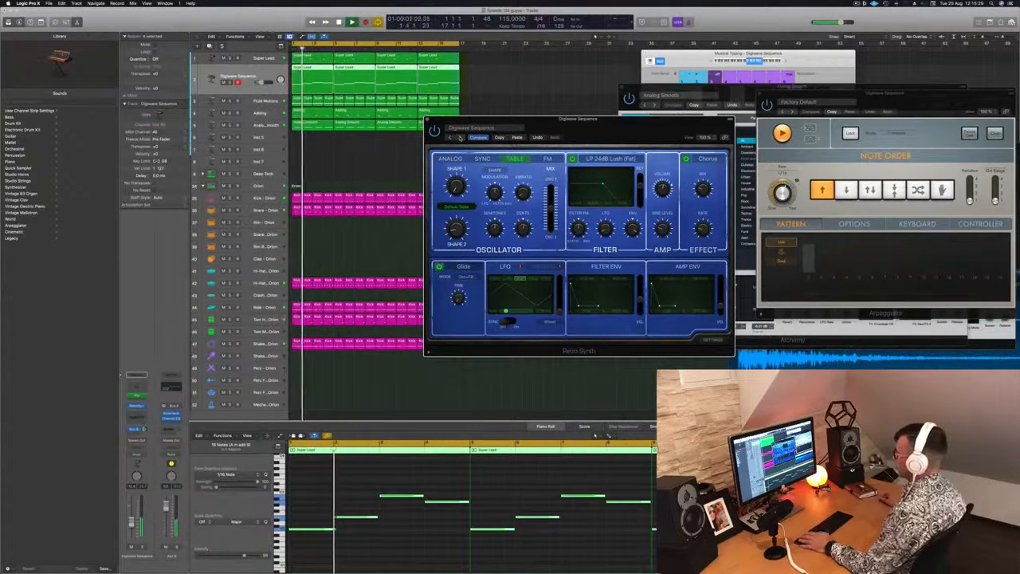
click(460, 138)
click(460, 137)
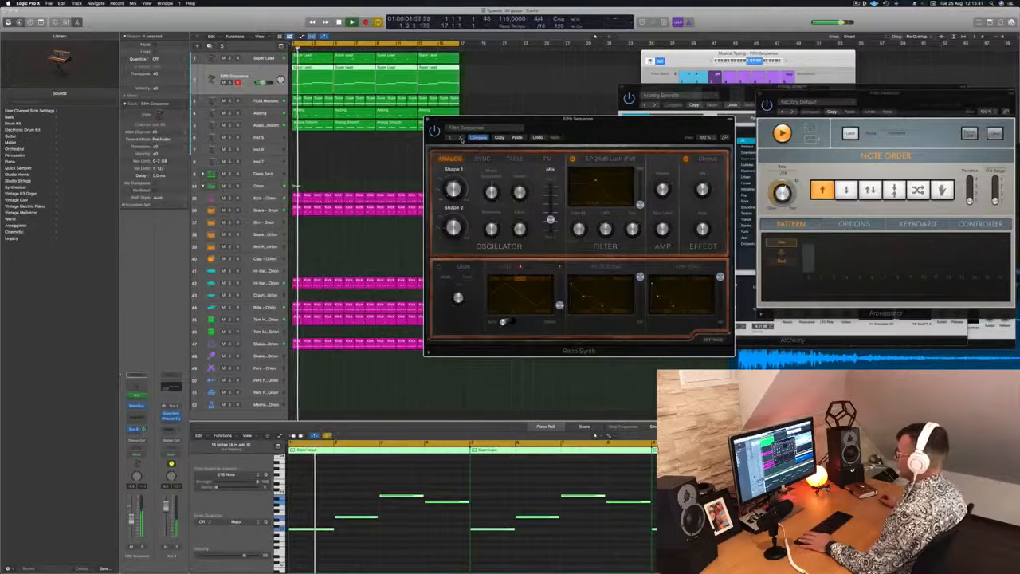
drag(461, 138, 537, 99)
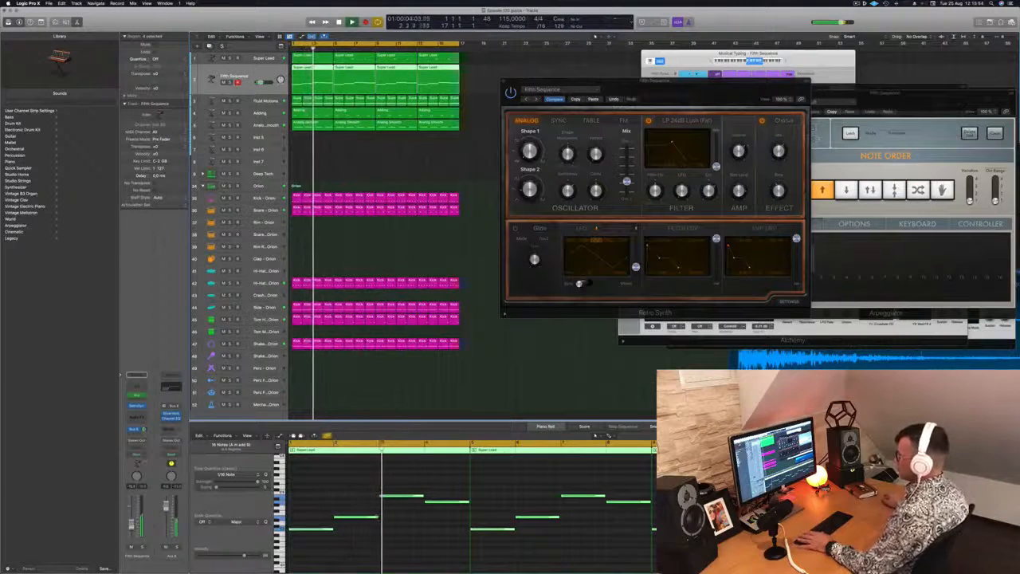
key(Return)
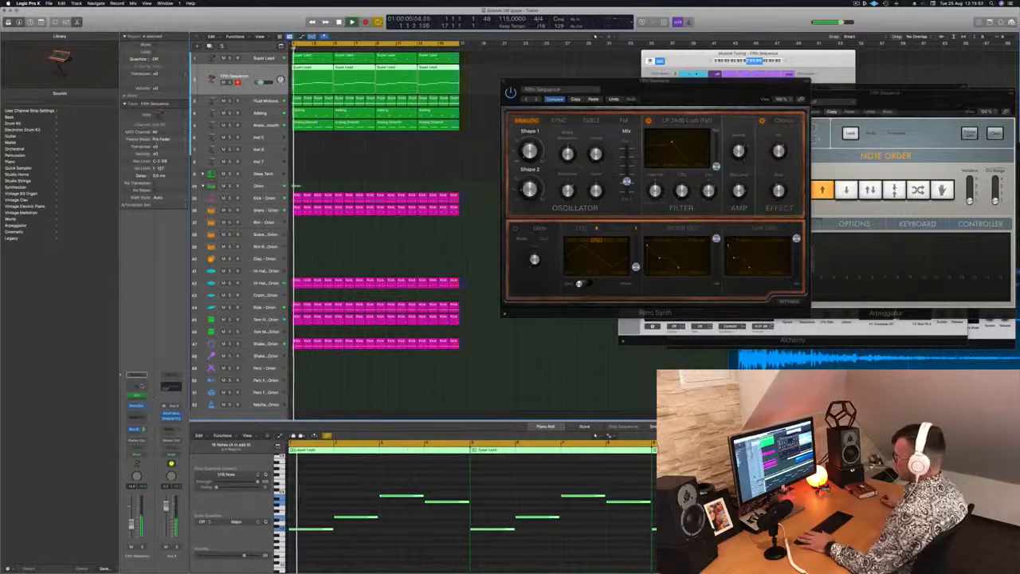
Step: Insert a stereo Compressor after the Retro Synth on the Fifth Sequence track
click(137, 405)
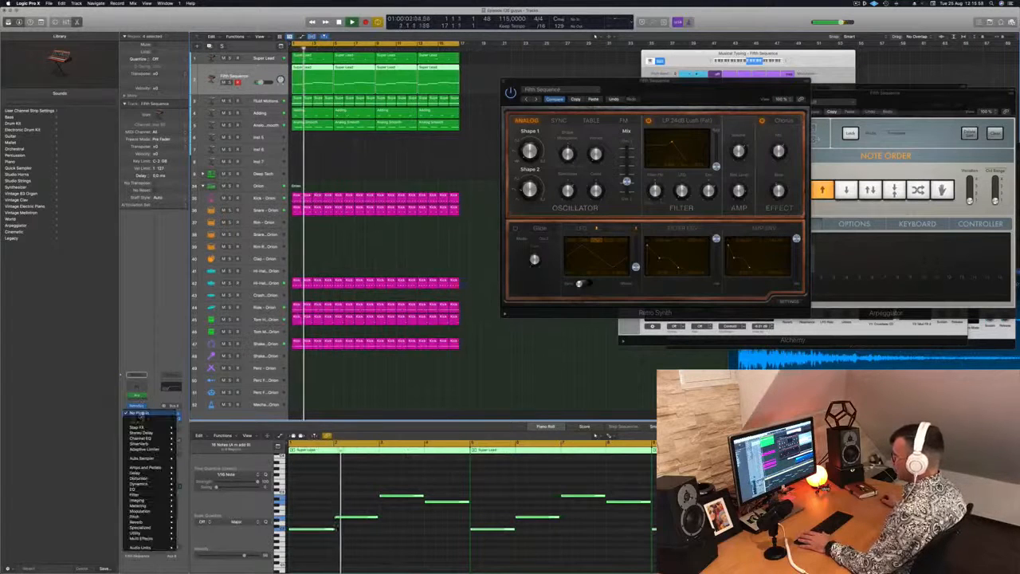
mouse_move(171, 439)
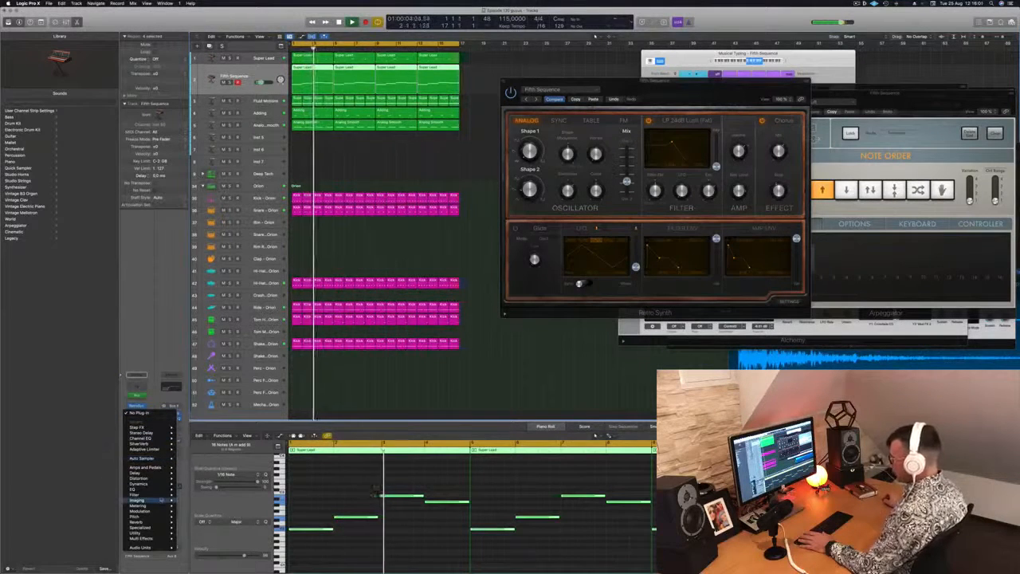
mouse_move(169, 484)
mouse_move(200, 489)
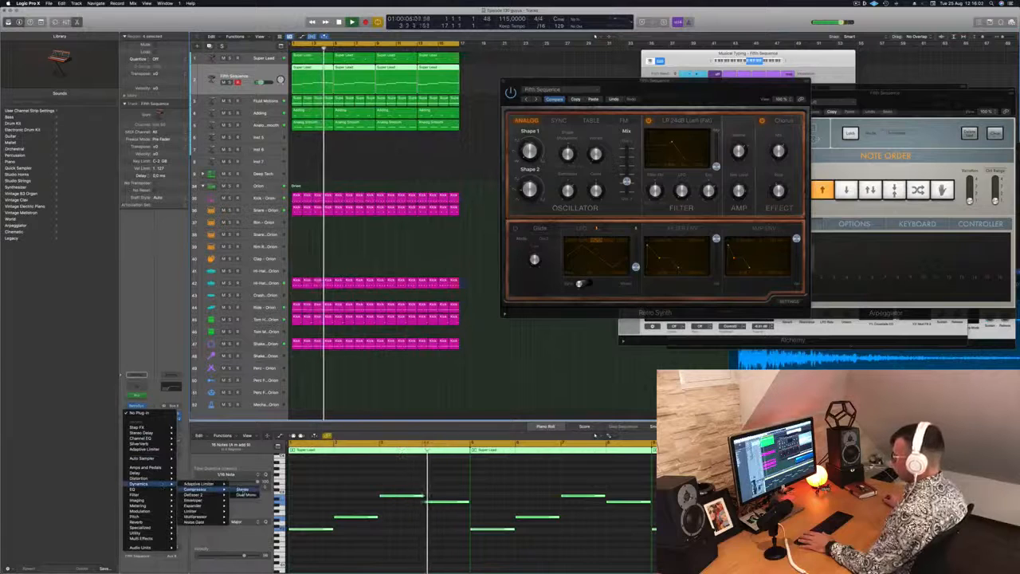
click(249, 490)
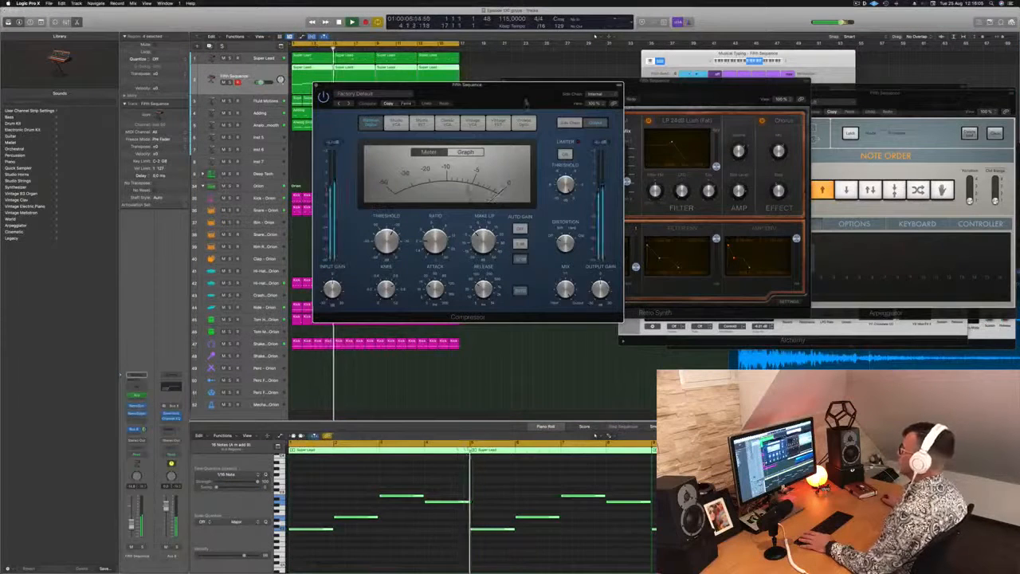
Step: Set the Compressor's side chain source to Kick 1 - Deep Tech
drag(486, 82, 389, 71)
click(507, 81)
mouse_move(498, 101)
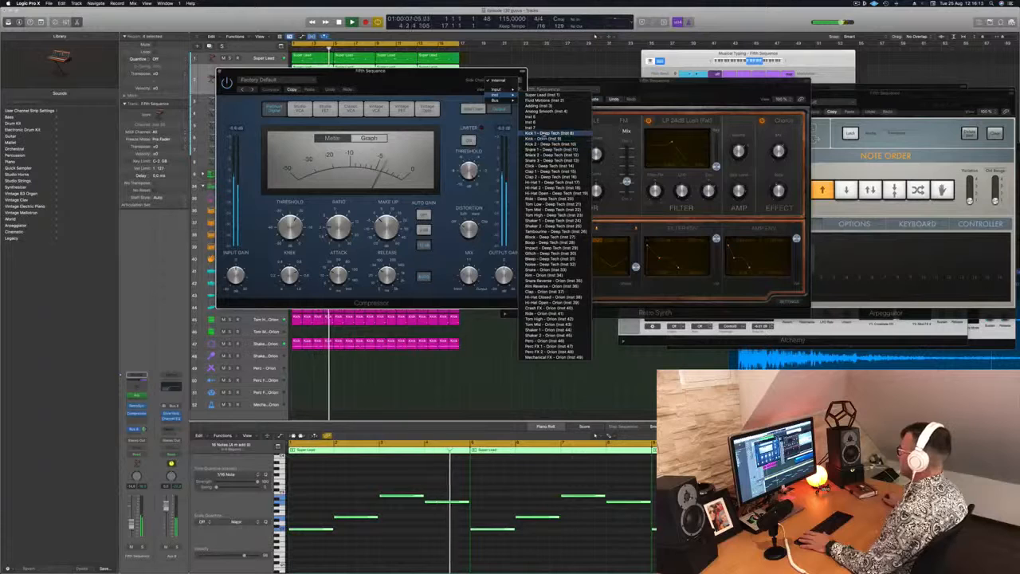
click(550, 133)
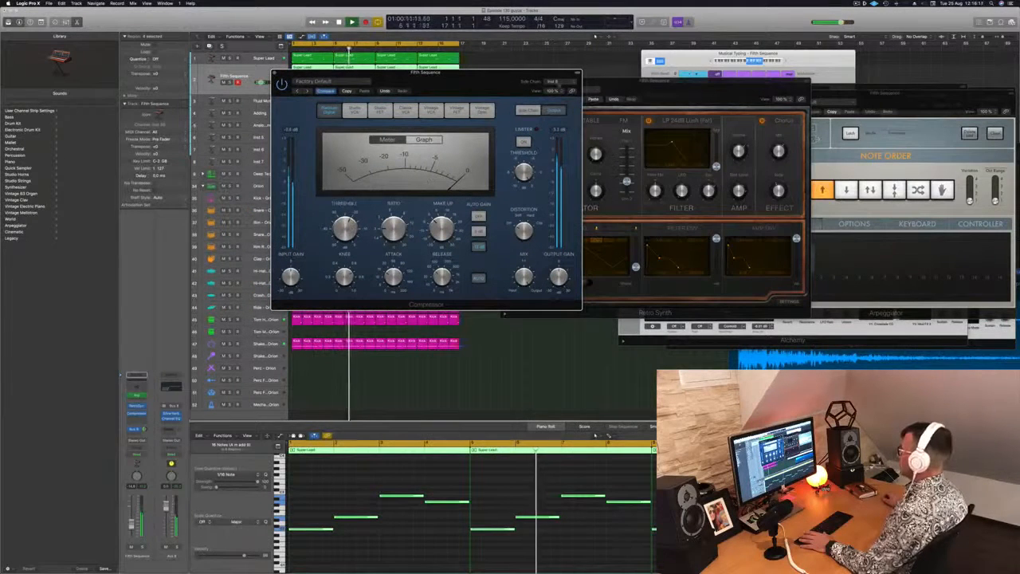
drag(462, 83, 701, 92)
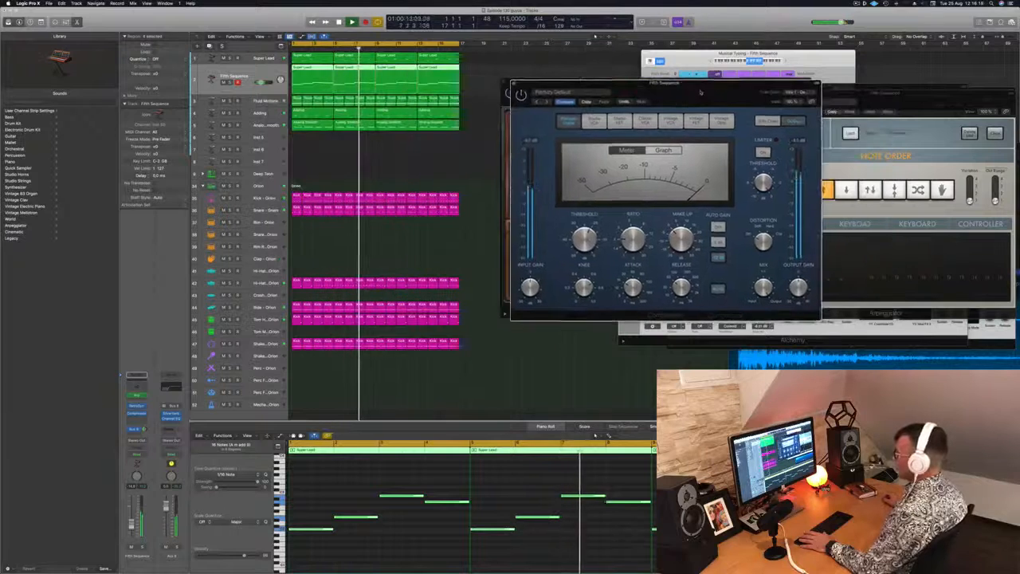
Step: Set the Compressor's side chain source to Kick - Orion, then close the Compressor and Retro Synth windows and stop playback
click(799, 92)
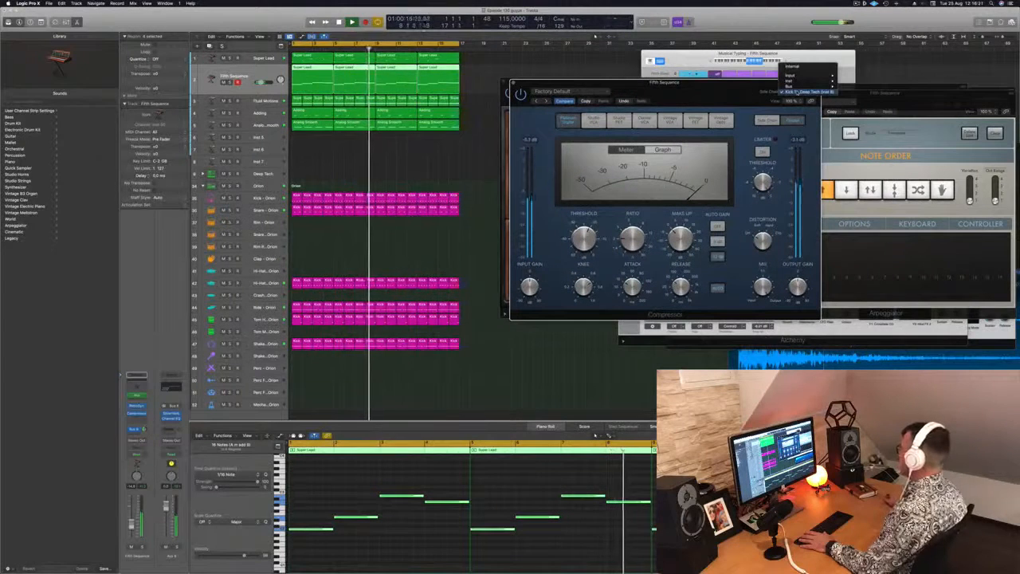
mouse_move(792, 81)
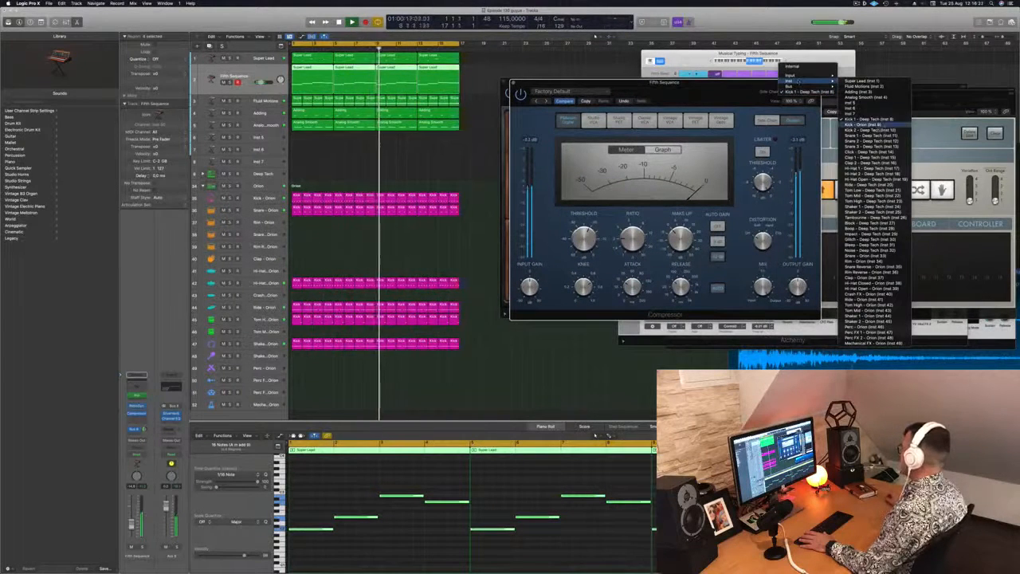
click(867, 125)
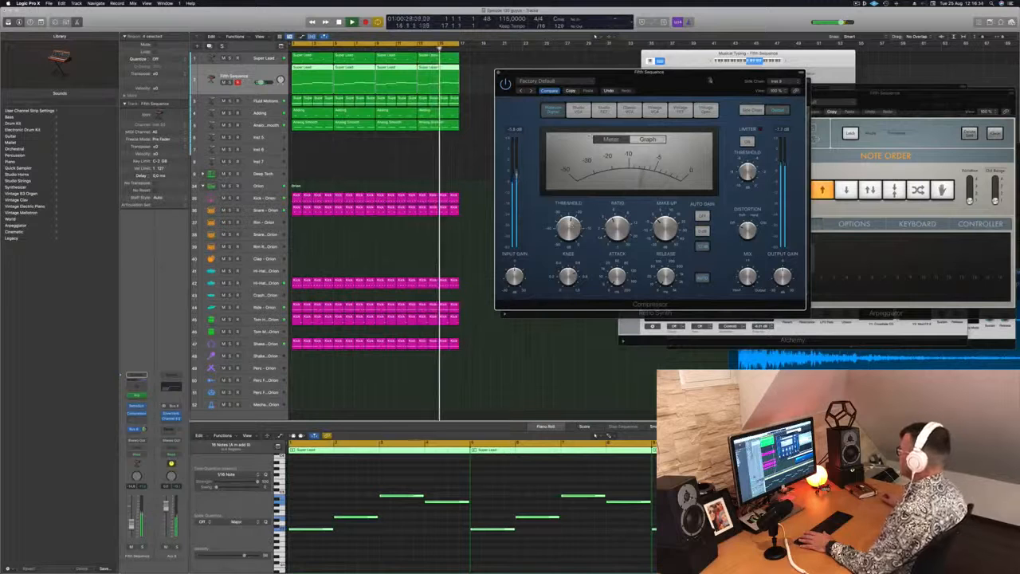
key(super+w)
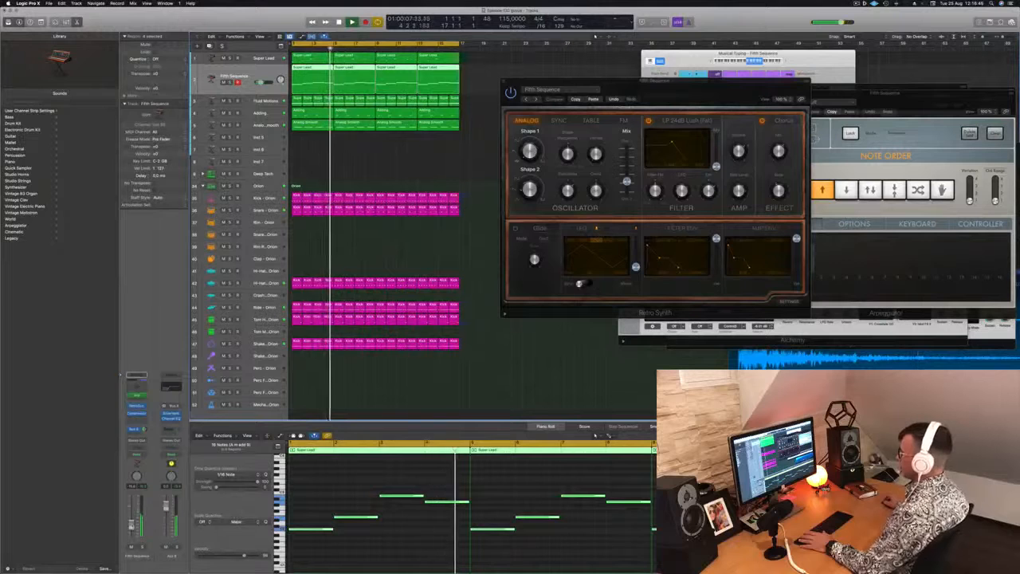
drag(524, 79, 506, 71)
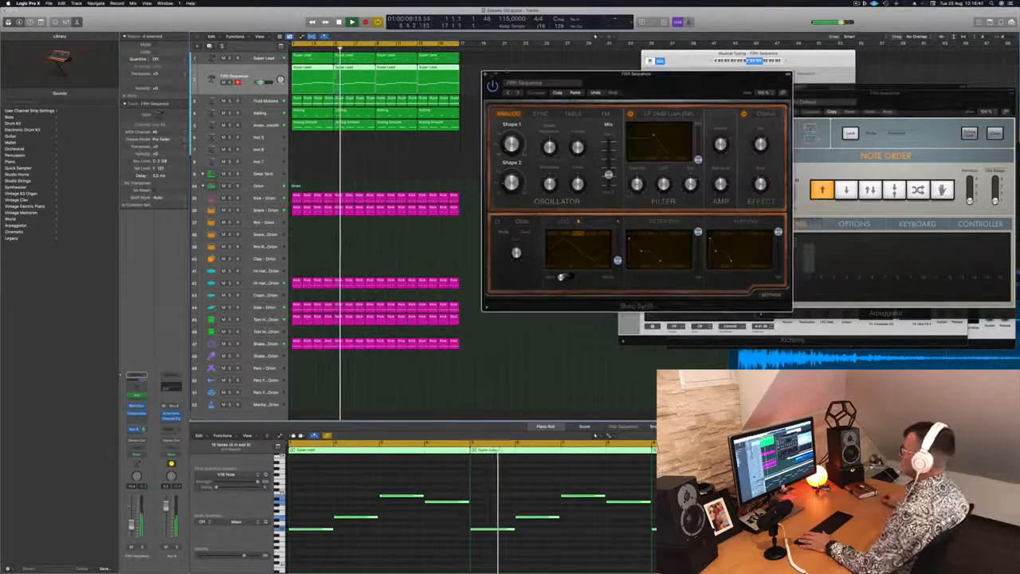
click(486, 74)
key(space)
Step: View the Super Lead track's Retro Synth during playback, close it and restart playback
click(210, 60)
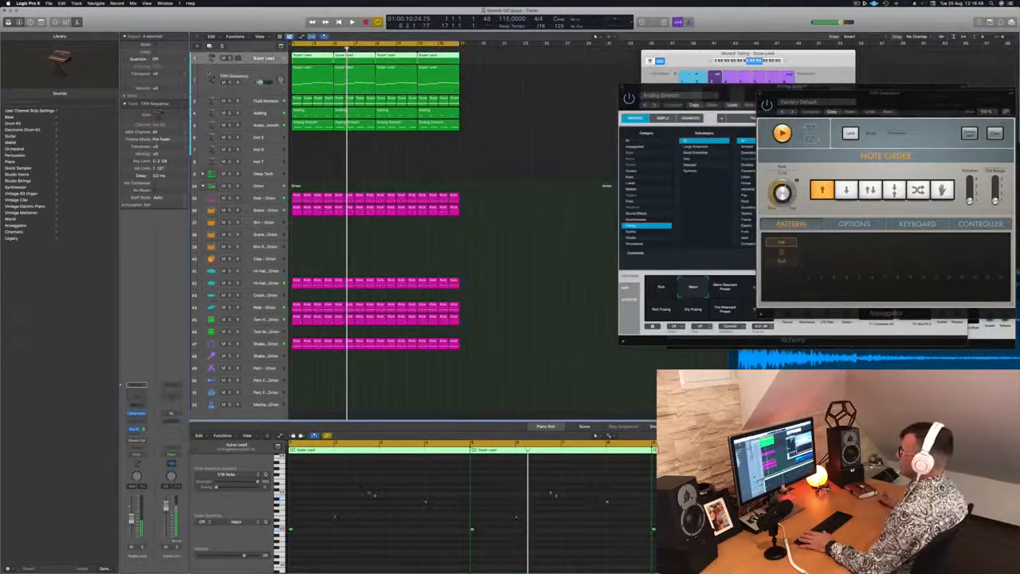
key(space)
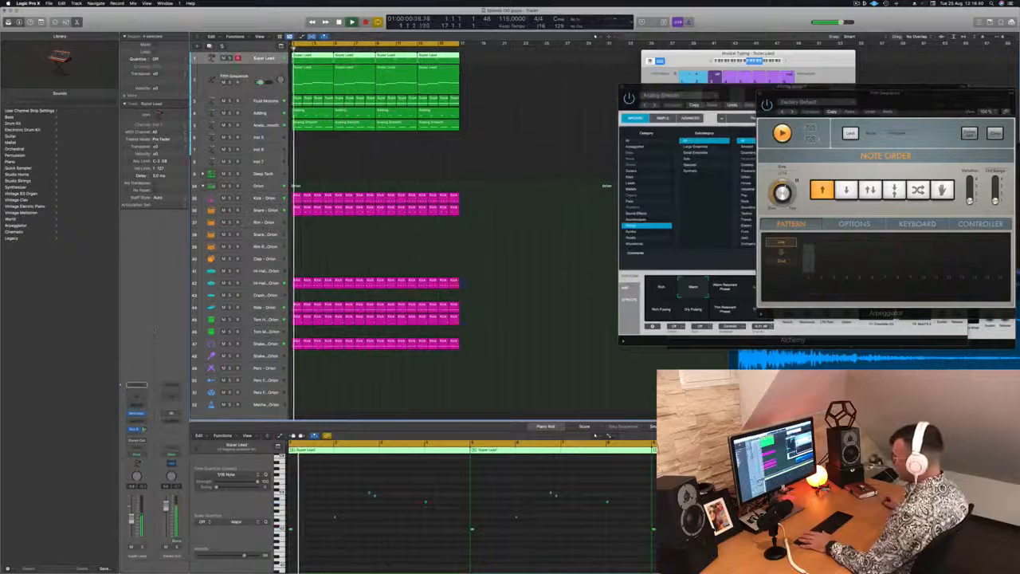
click(136, 413)
drag(510, 67, 515, 64)
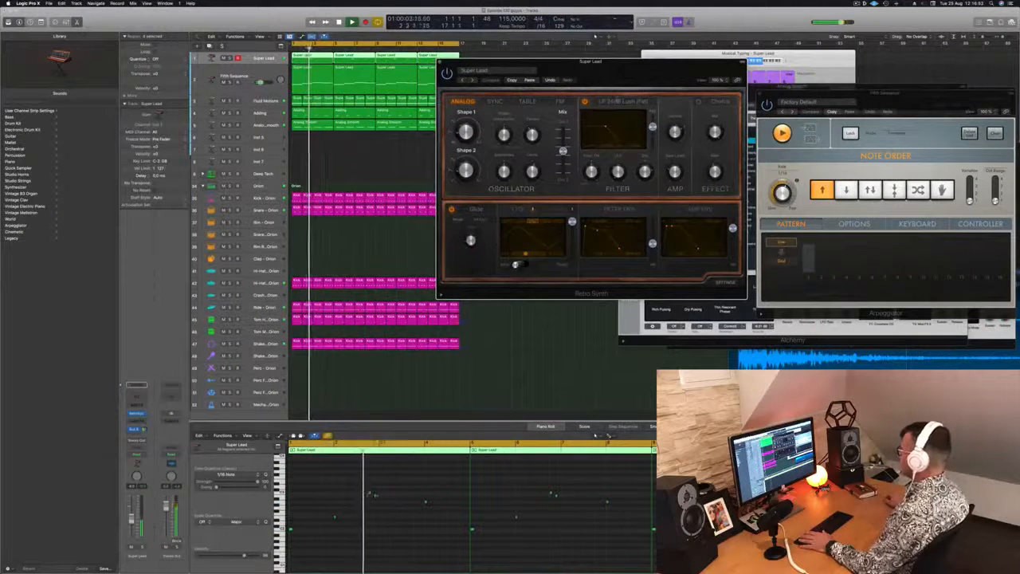
click(440, 61)
key(space)
key(space)
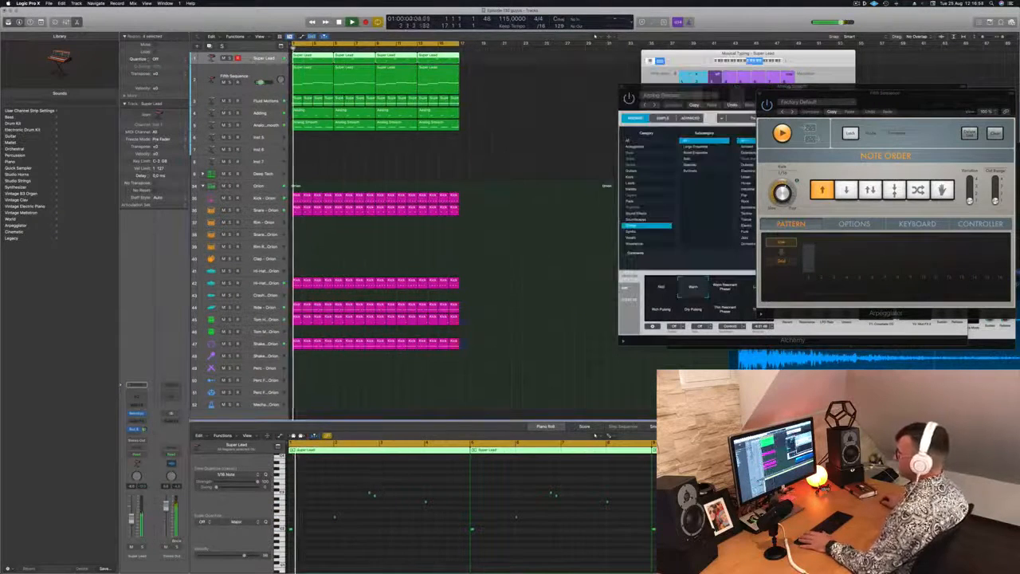
Step: Add a Channel EQ to the Super Lead track with a high-cut filter at 167 Hz and 36 dB/Oct, and close it
click(136, 396)
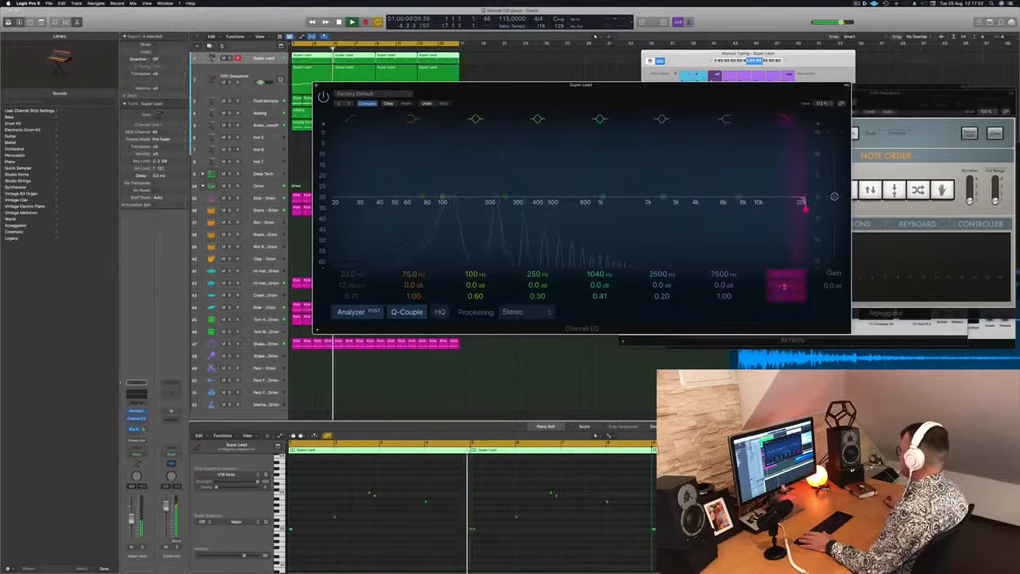
drag(784, 273, 783, 364)
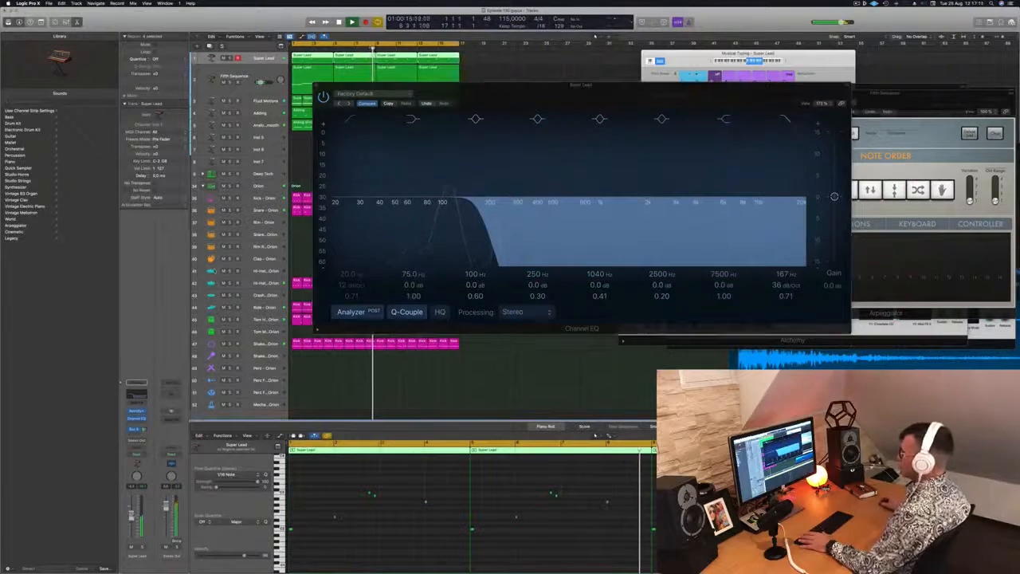
drag(614, 85, 813, 85)
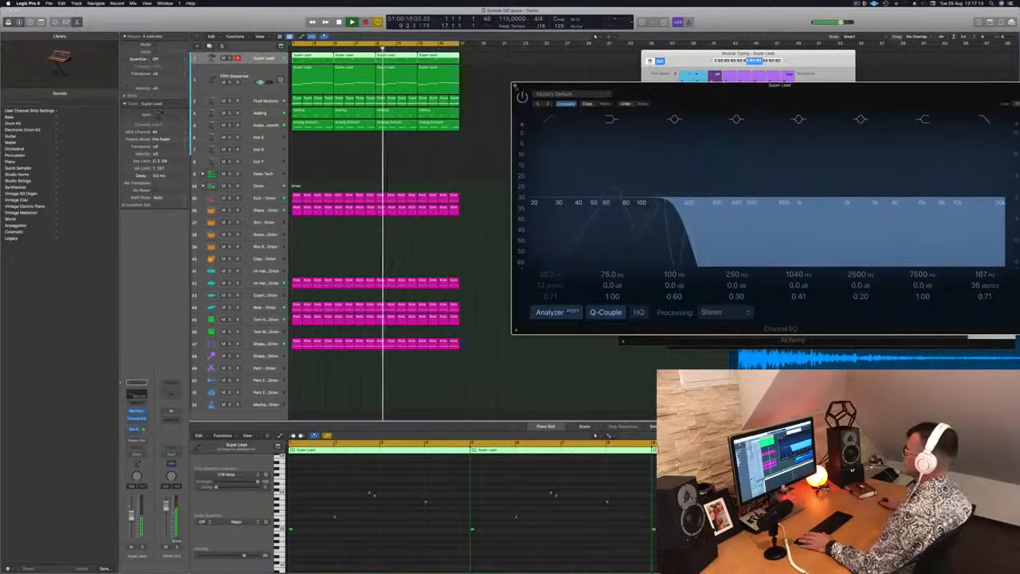
click(515, 86)
click(510, 98)
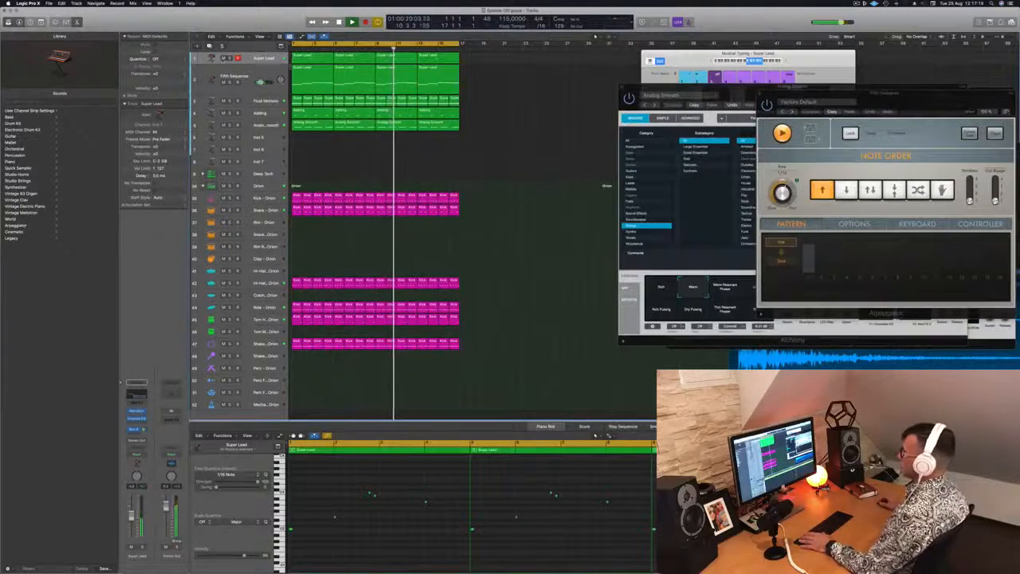
Step: Duplicate the Super Lead track, copy the four Fifth Sequence regions onto the new track and stop playback
click(269, 60)
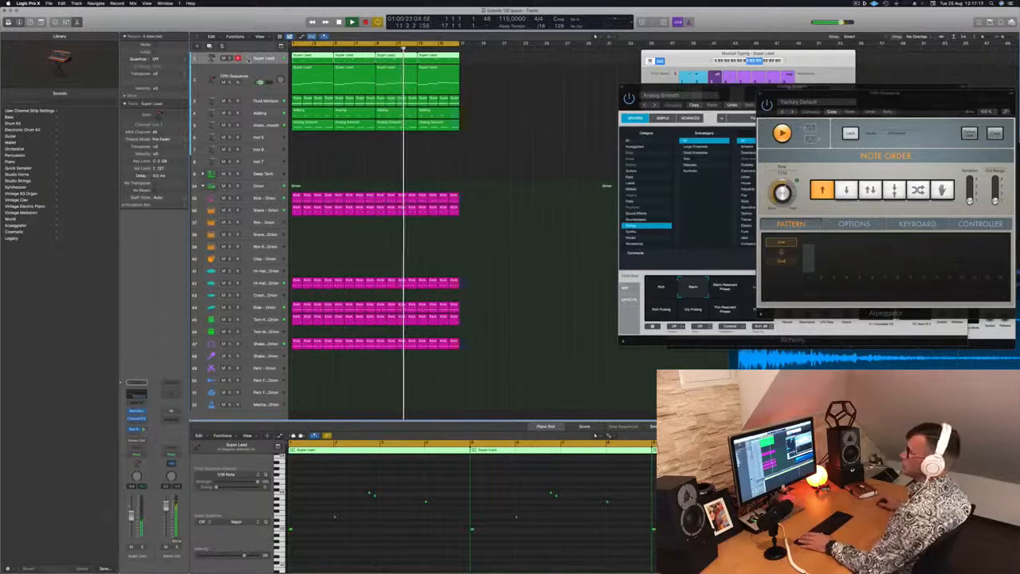
click(209, 47)
click(209, 46)
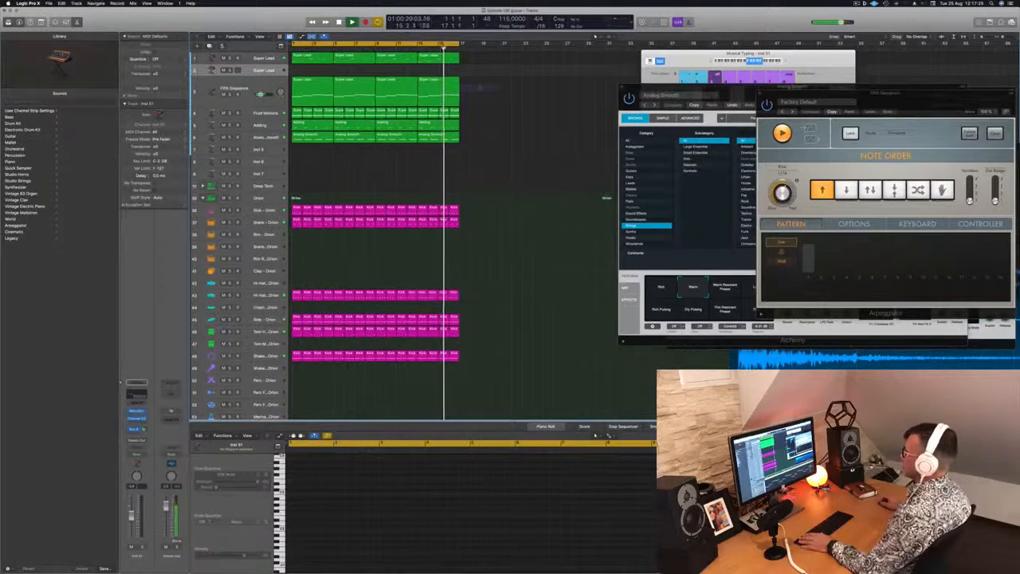
click(304, 79)
drag(308, 79, 306, 70)
key(space)
Step: Shorten all notes in the copied regions to about an eighth note and add a copy of each three sixteenths after it
scroll(418, 489, left, 3)
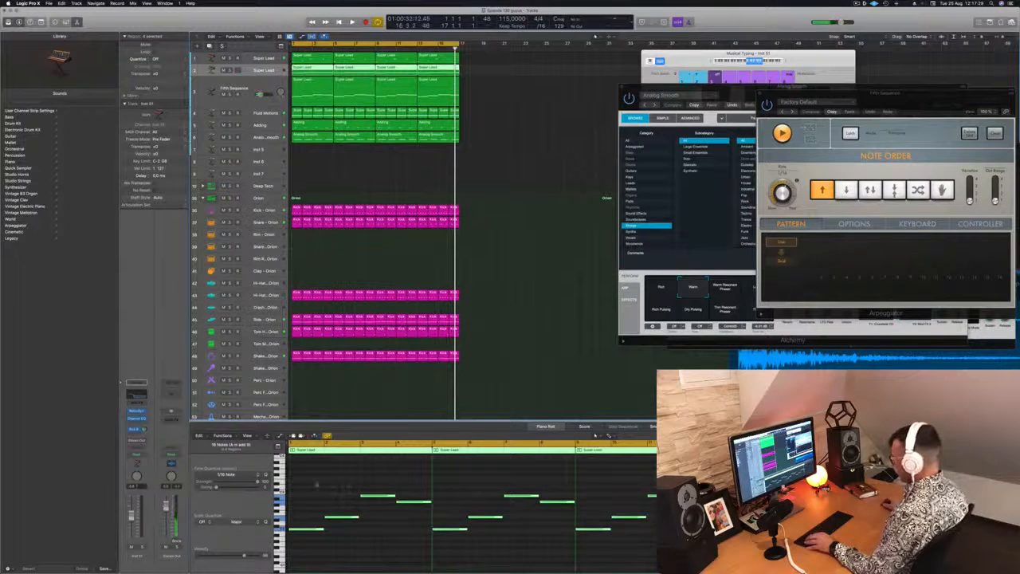
drag(316, 484, 662, 553)
key(z)
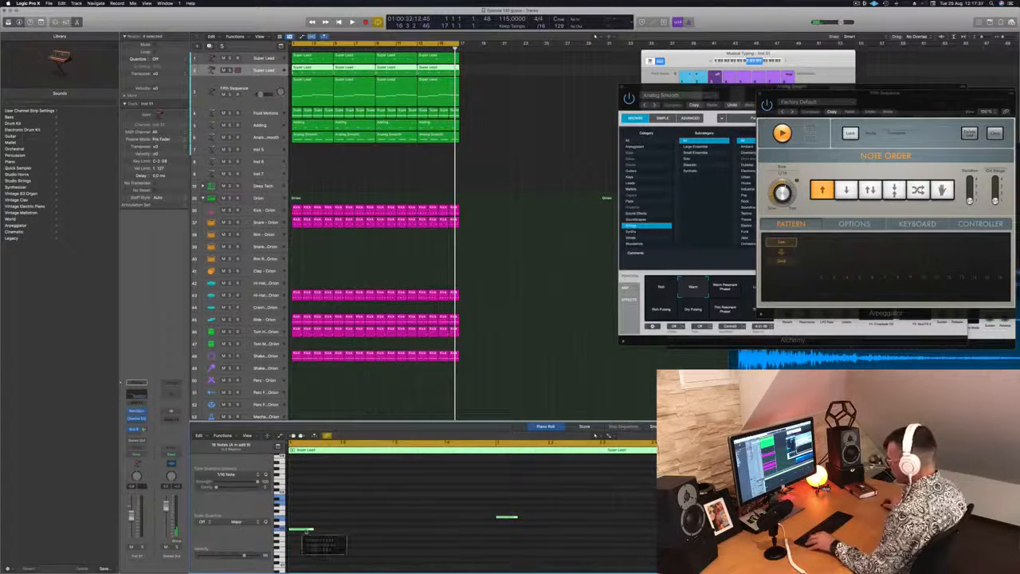
drag(309, 531, 326, 533)
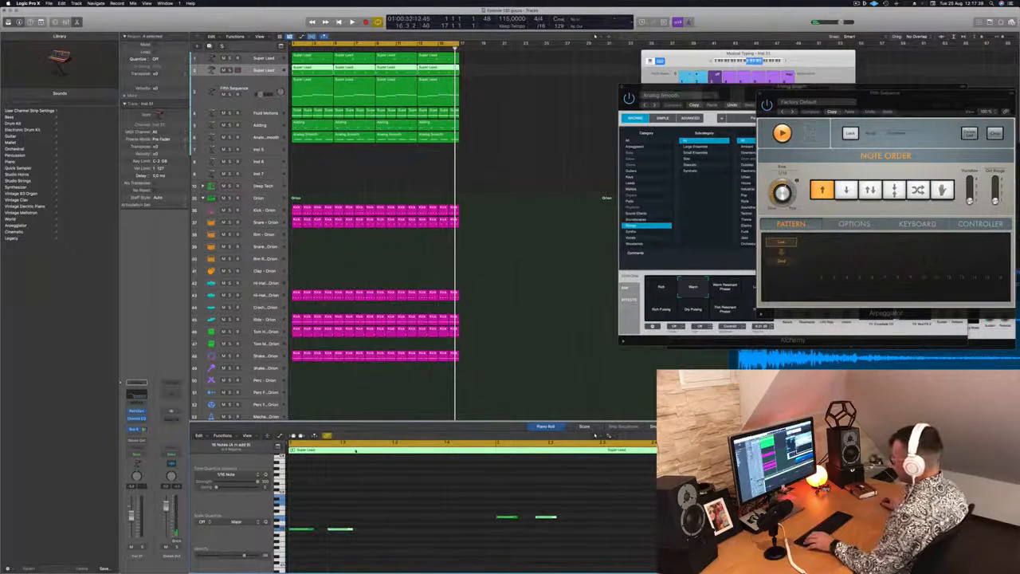
Step: Start playback, enlarge the duplicated Super Lead track and load the Synthesized Voice preset in its Retro Synth
key(space)
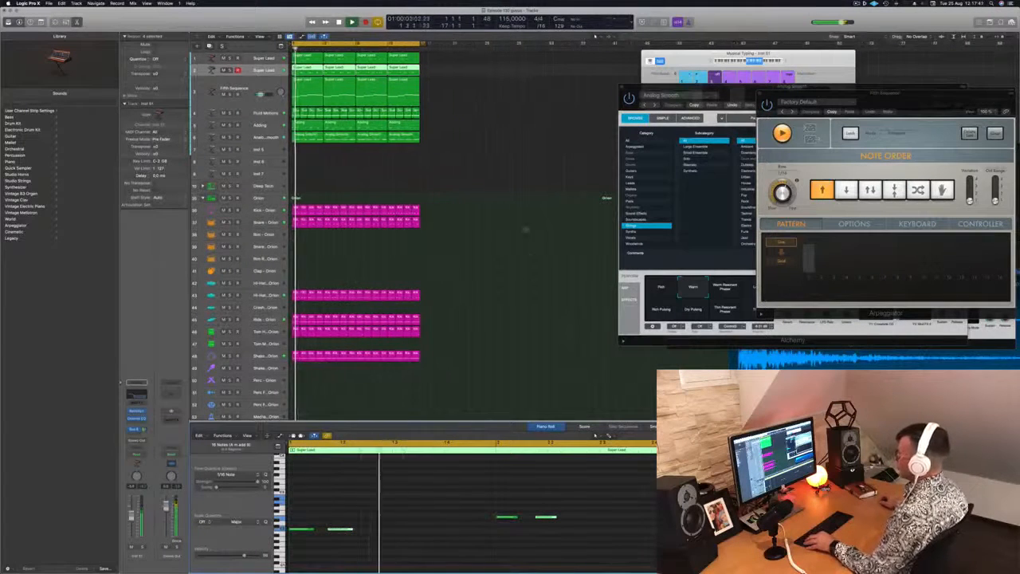
scroll(446, 151, down, 1)
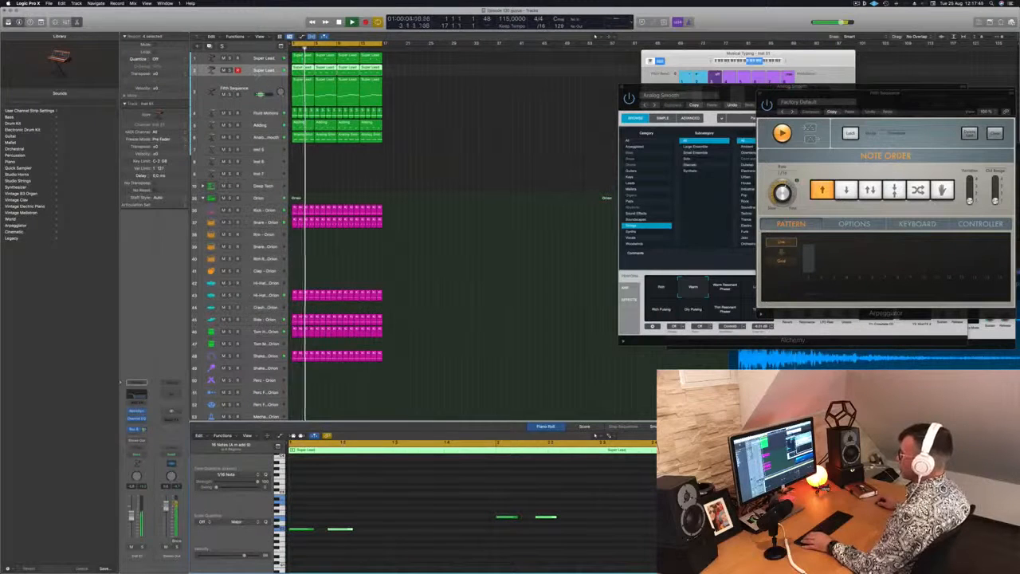
drag(258, 75, 258, 100)
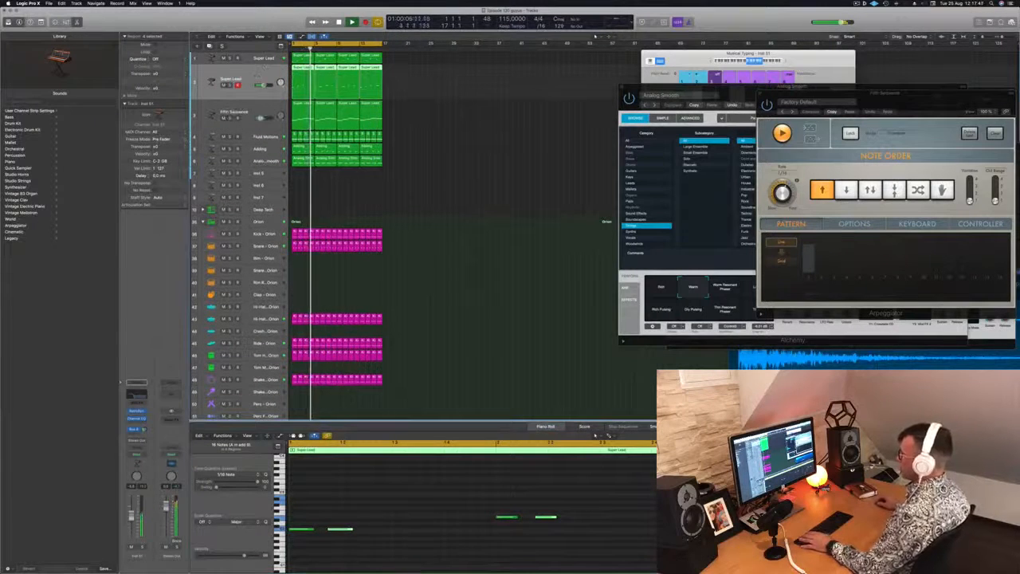
click(136, 412)
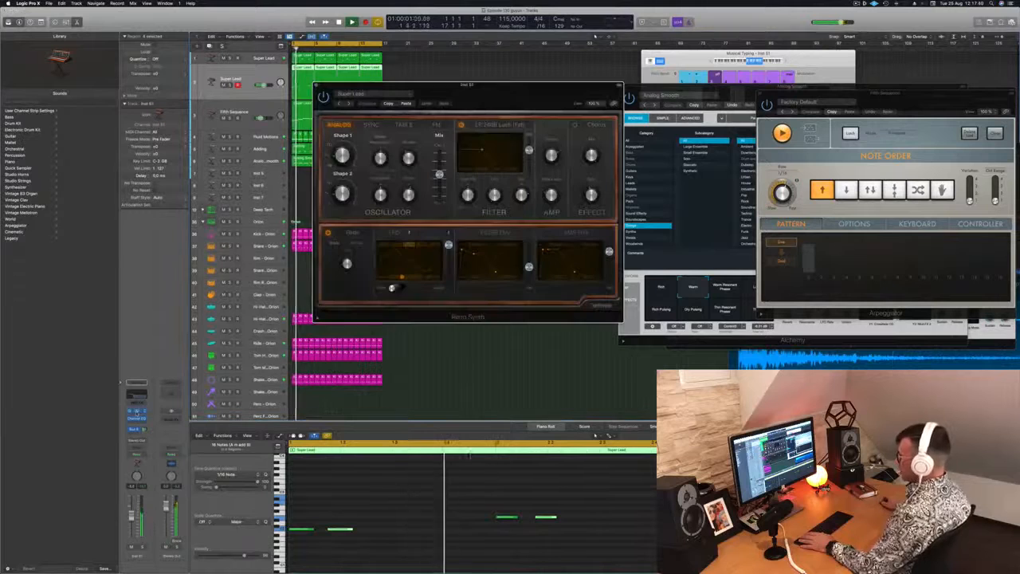
drag(474, 90, 465, 88)
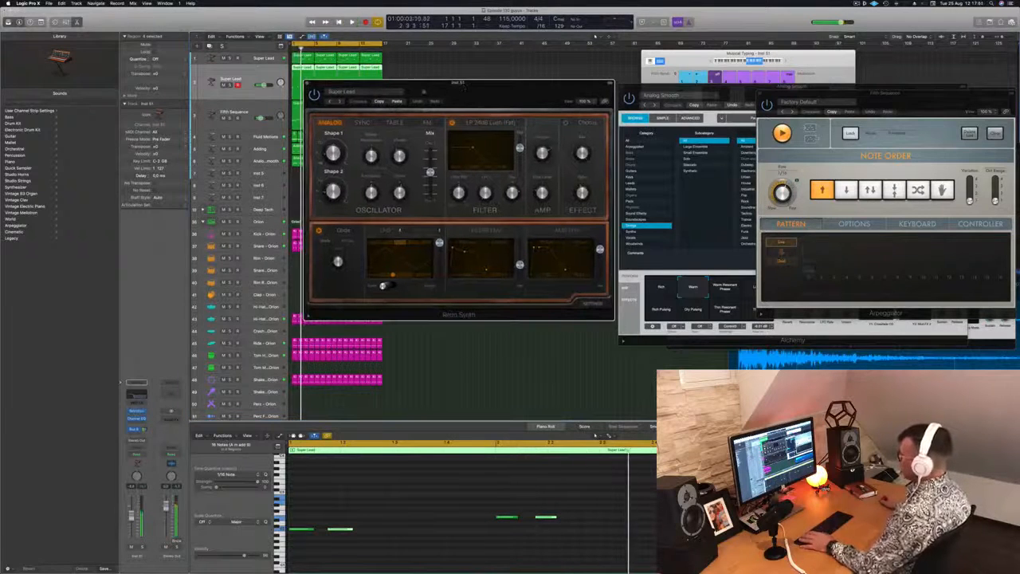
click(340, 101)
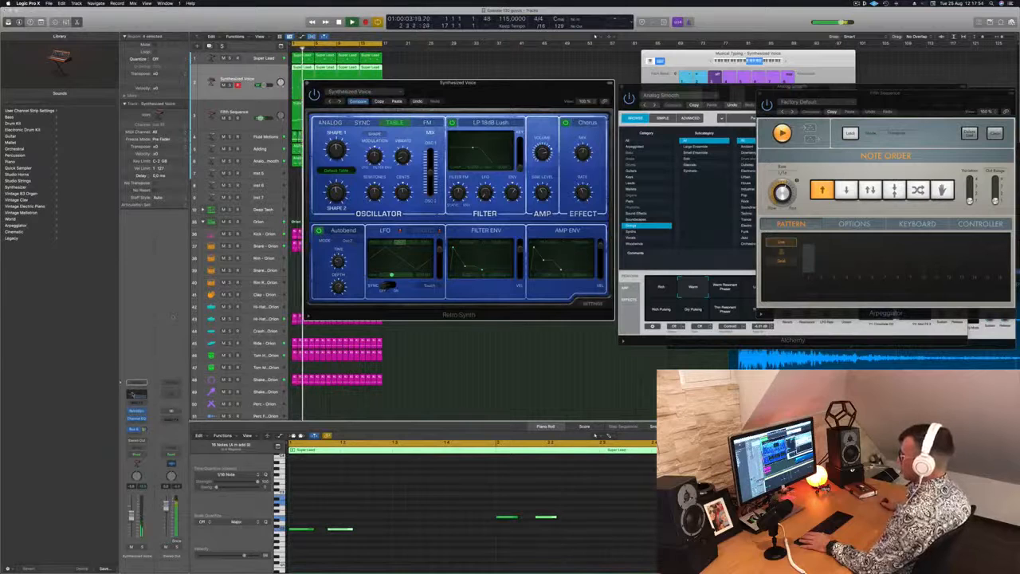
Step: Try a 1200 Hz high cut and several other presets in the Synthesized Voice track's Channel EQ
click(136, 419)
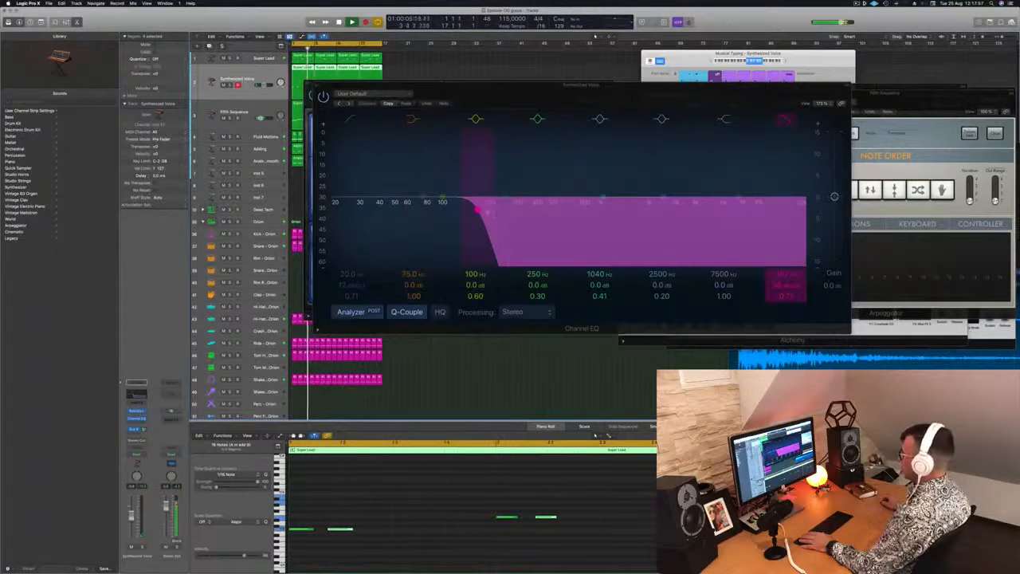
drag(477, 209, 610, 203)
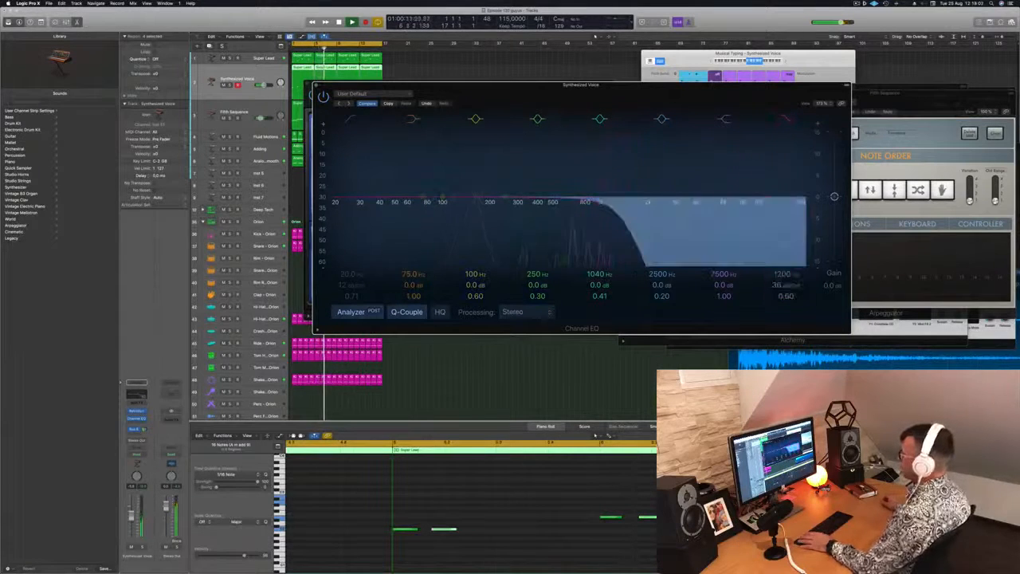
click(349, 104)
click(349, 104)
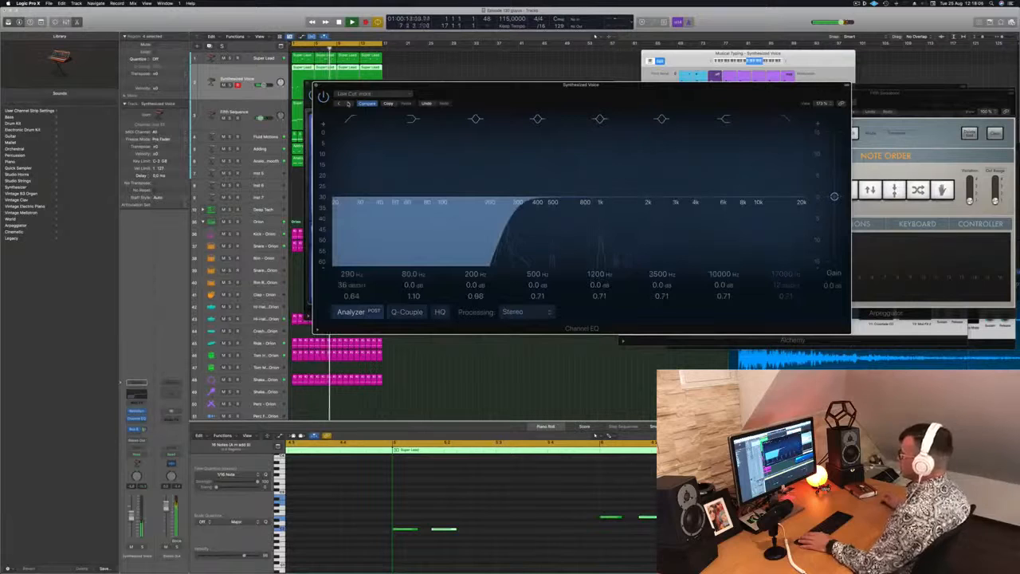
click(348, 104)
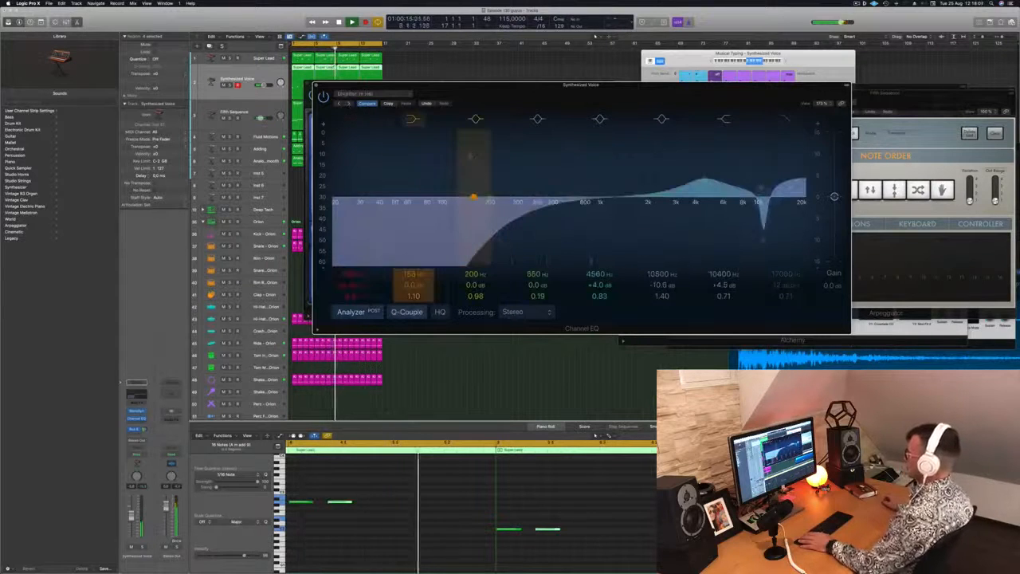
Step: Recall the default setting of the Channel EQ and close it
click(363, 94)
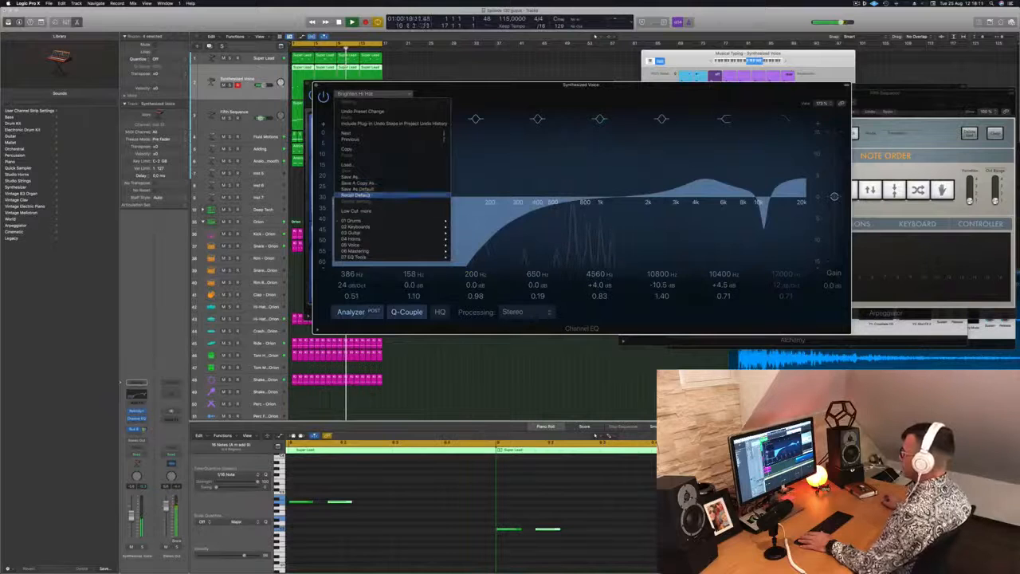
click(356, 195)
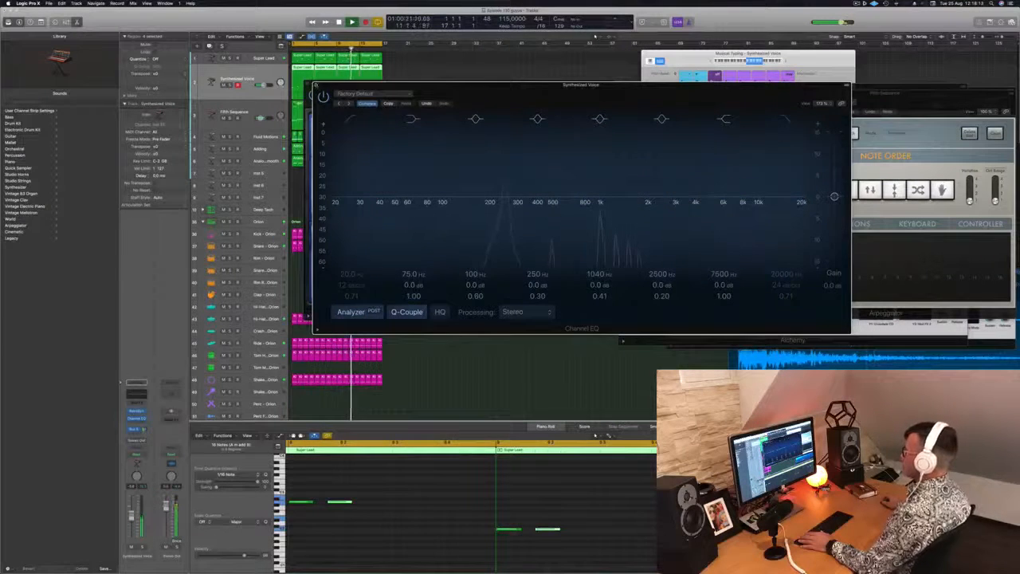
click(316, 85)
Step: Audition further Retro Synth presets, including the Synth Bass category, and settle on Analog Funk
drag(328, 85, 352, 78)
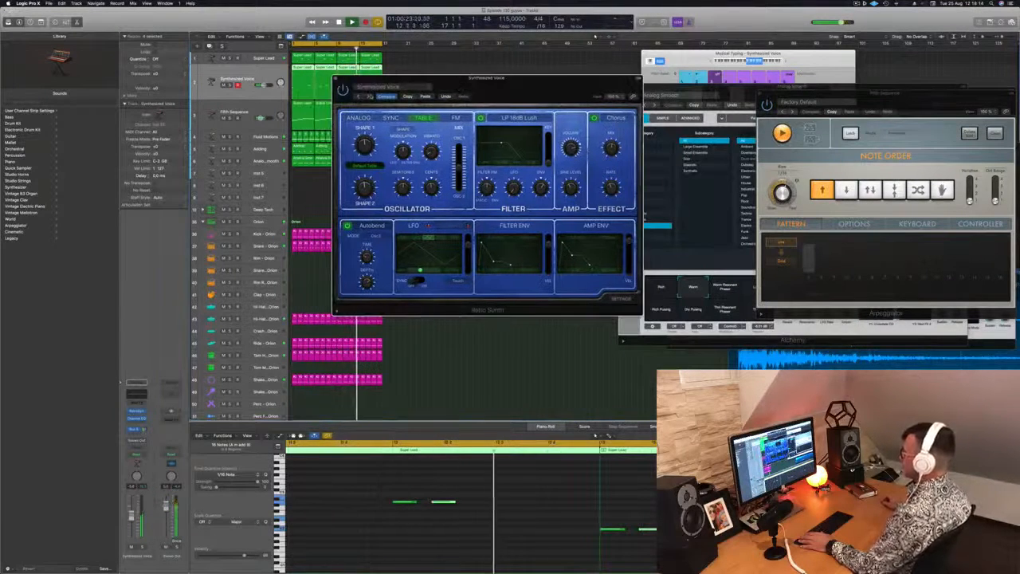
click(368, 96)
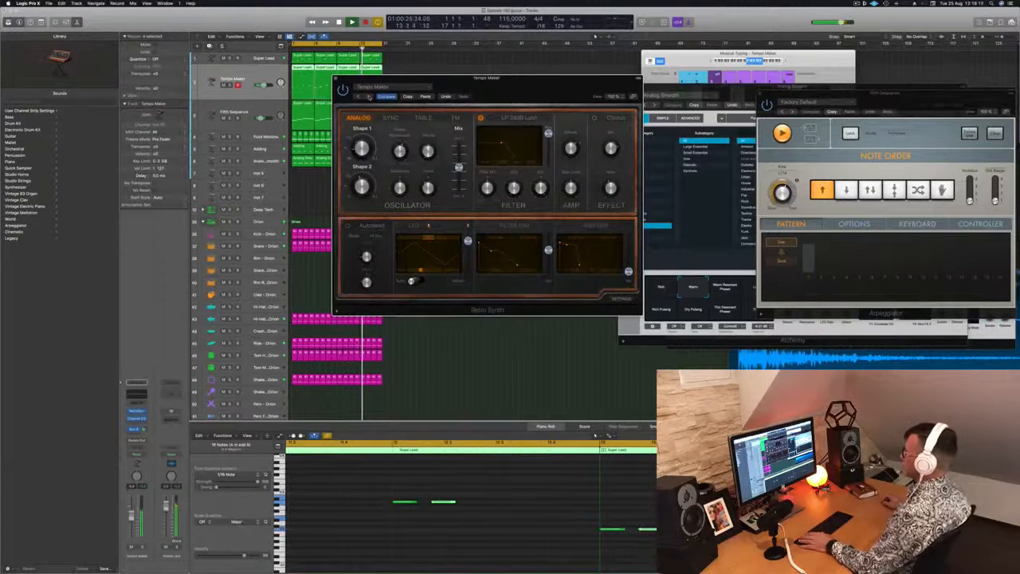
click(391, 87)
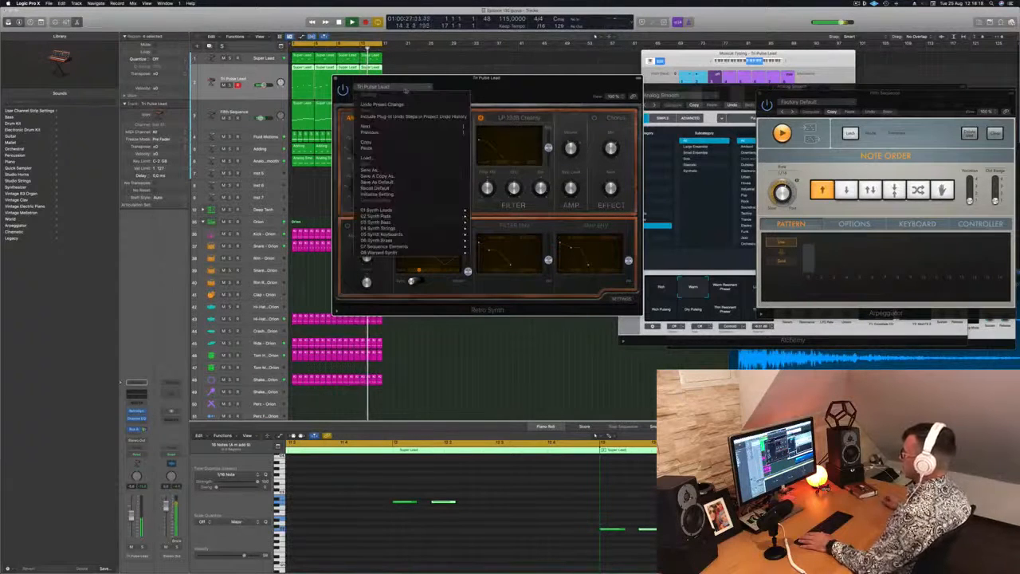
mouse_move(398, 222)
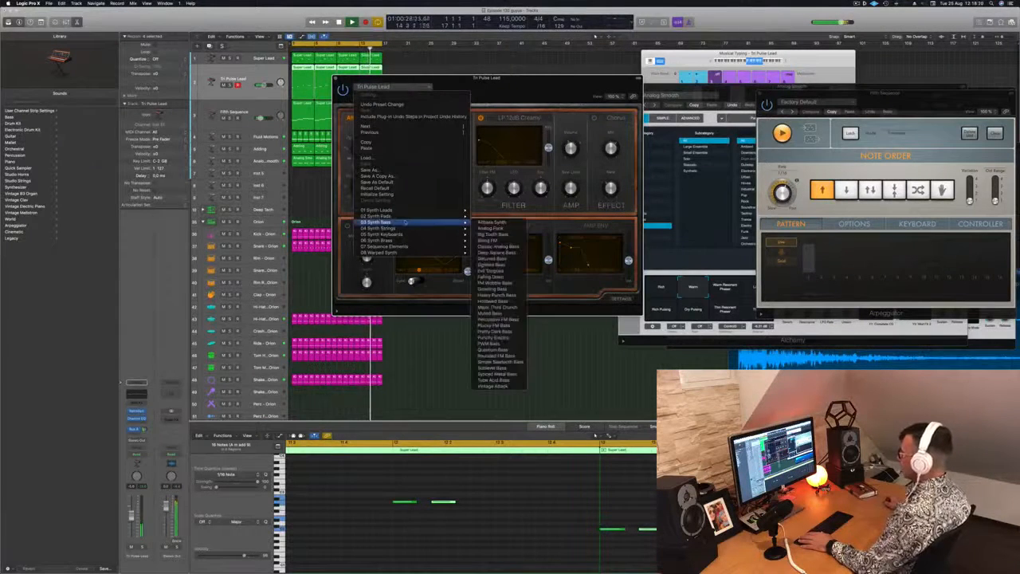
click(500, 223)
drag(508, 80, 526, 77)
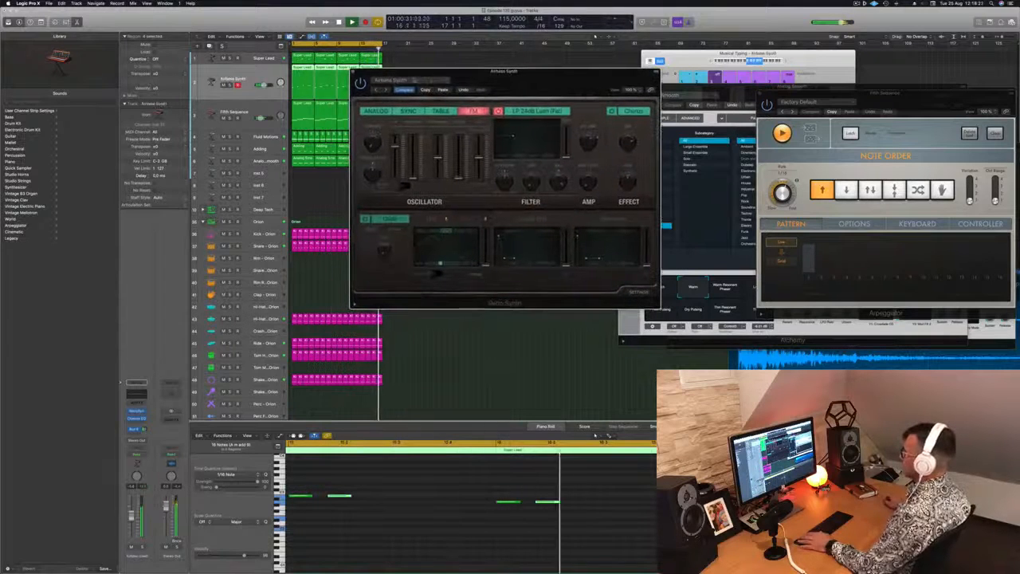
click(386, 90)
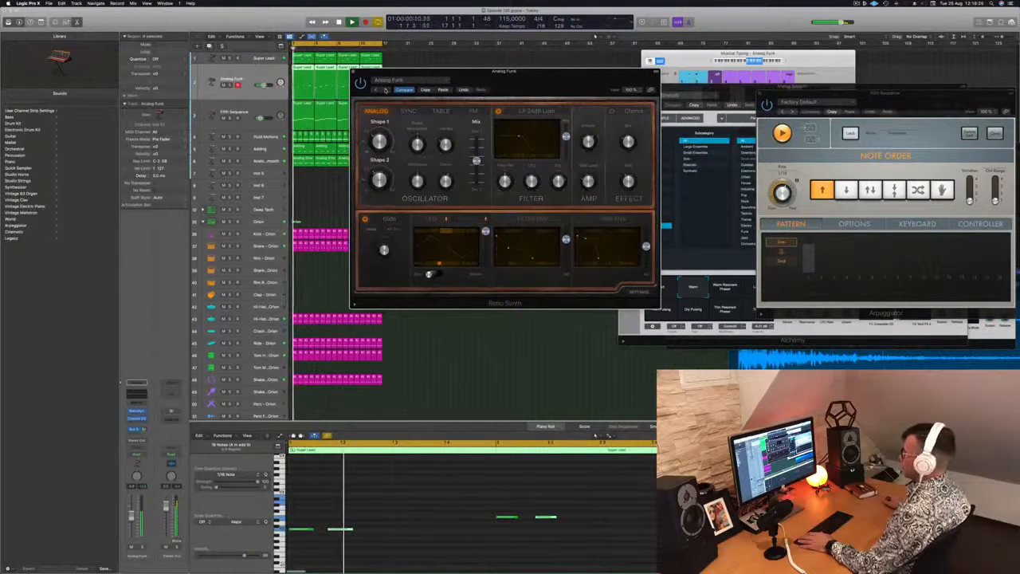
drag(458, 97, 506, 87)
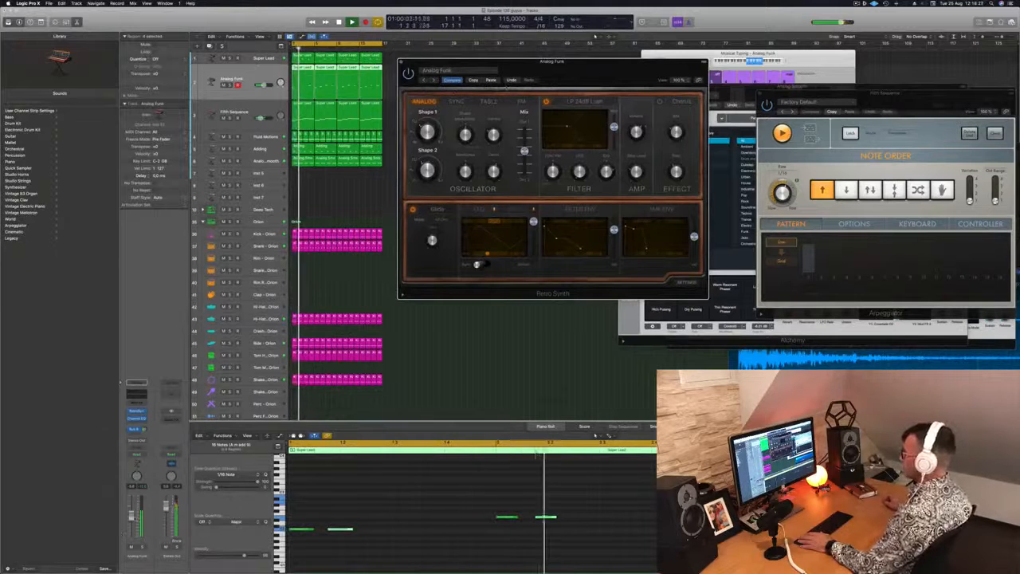
Step: Copy the second note of each pattern on the Analog Funk track two beats further on and close the Retro Synth
click(232, 78)
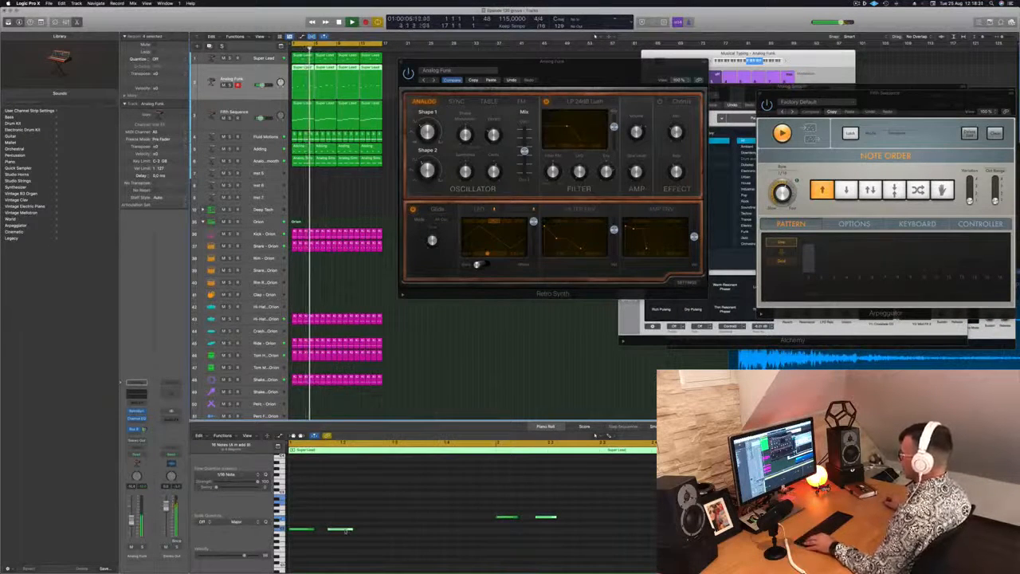
drag(345, 529, 411, 529)
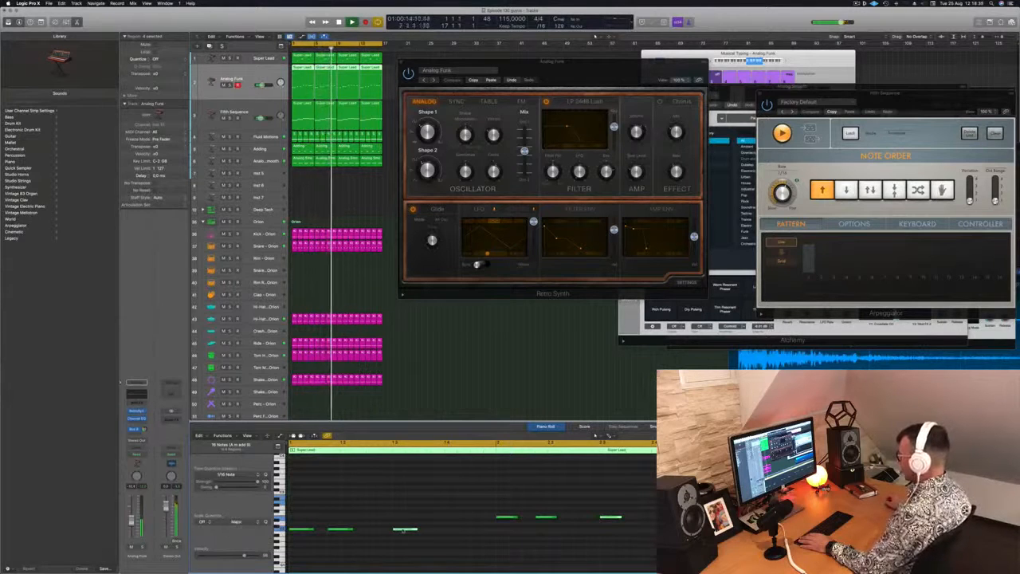
drag(404, 530, 443, 530)
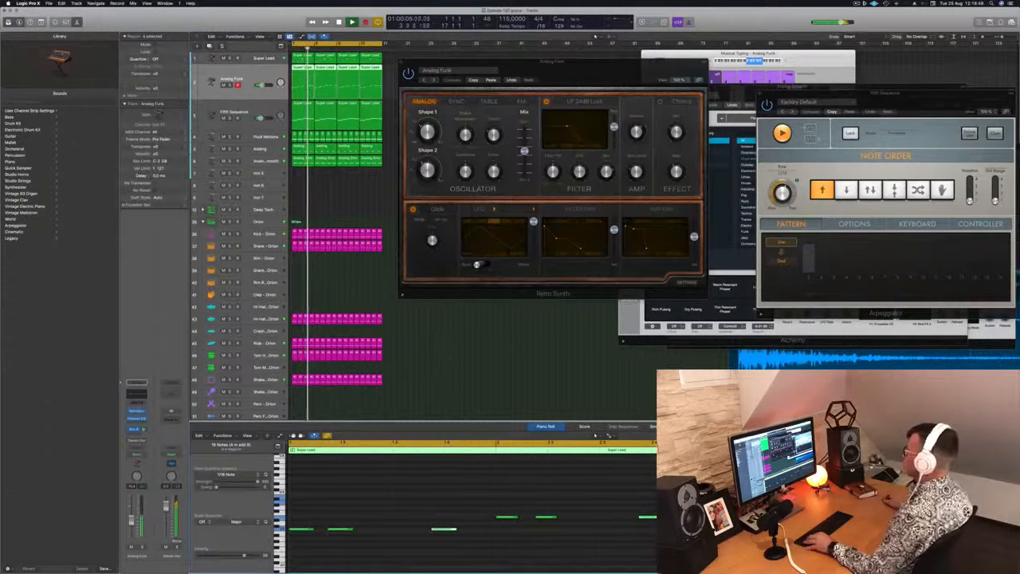
drag(550, 61, 526, 66)
key(super+w)
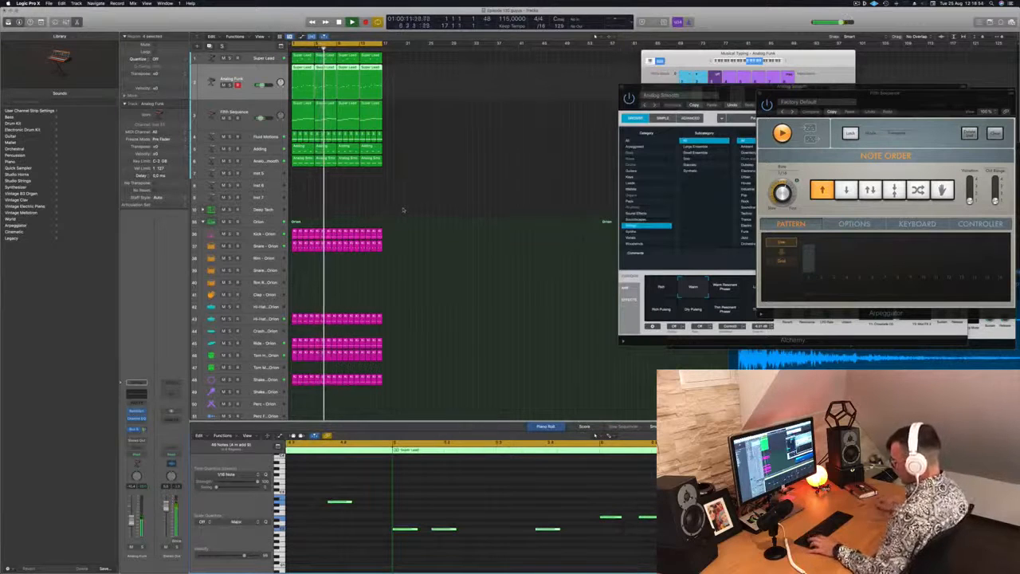
Step: Select all regions in the arrangement and repeat them three times
click(402, 208)
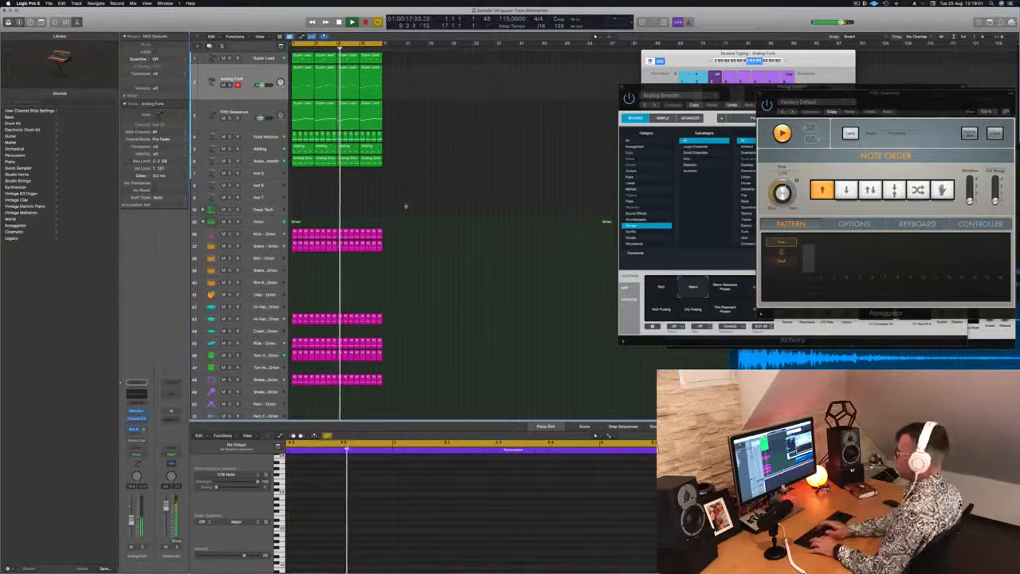
key(super+a)
key(super+r)
key(super+r)
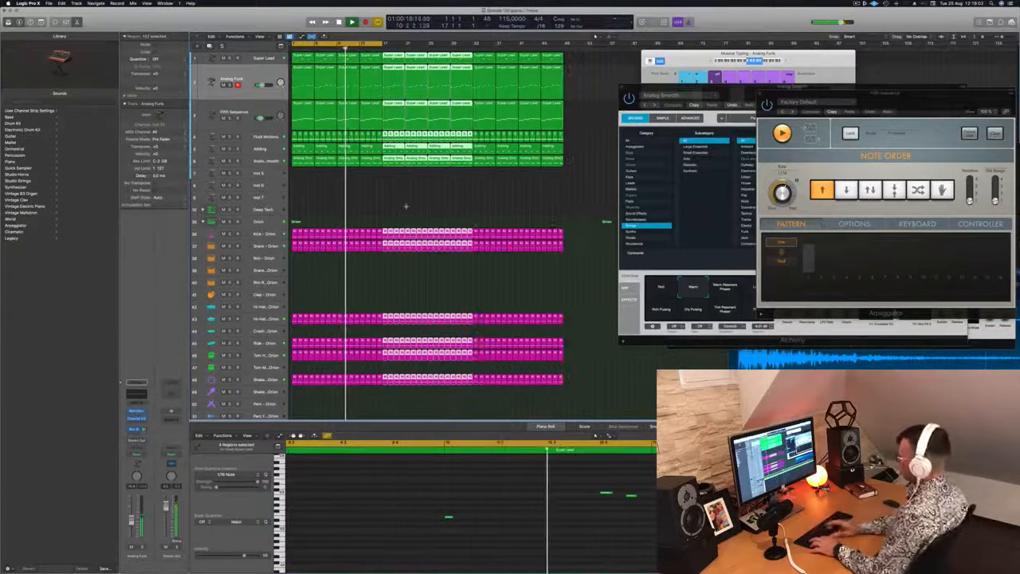
key(super+r)
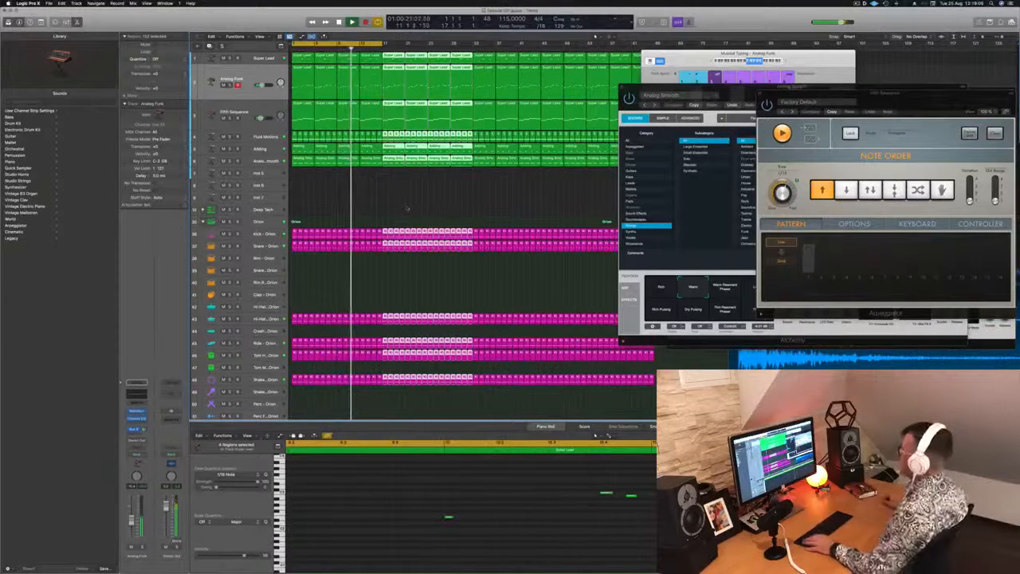
Step: Move the Musical Typing and Alchemy windows aside and extend the cycle range to the end of the repeated regions
drag(692, 53, 898, 55)
drag(734, 85, 872, 219)
drag(382, 44, 653, 48)
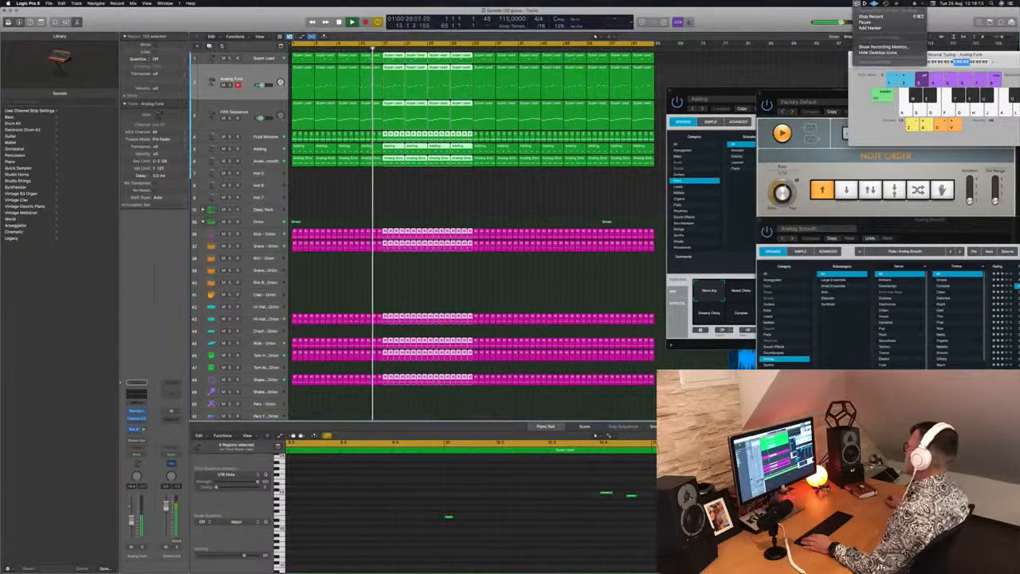
click(486, 187)
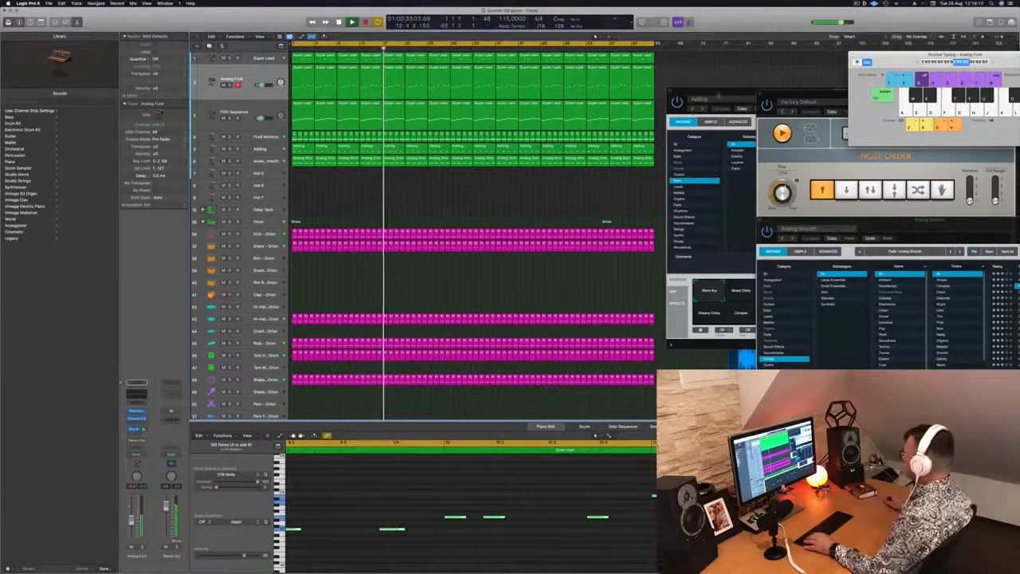
Step: Close the open Alchemy and Arpeggiator plug-in windows to clear the arrangement view
click(692, 112)
click(661, 85)
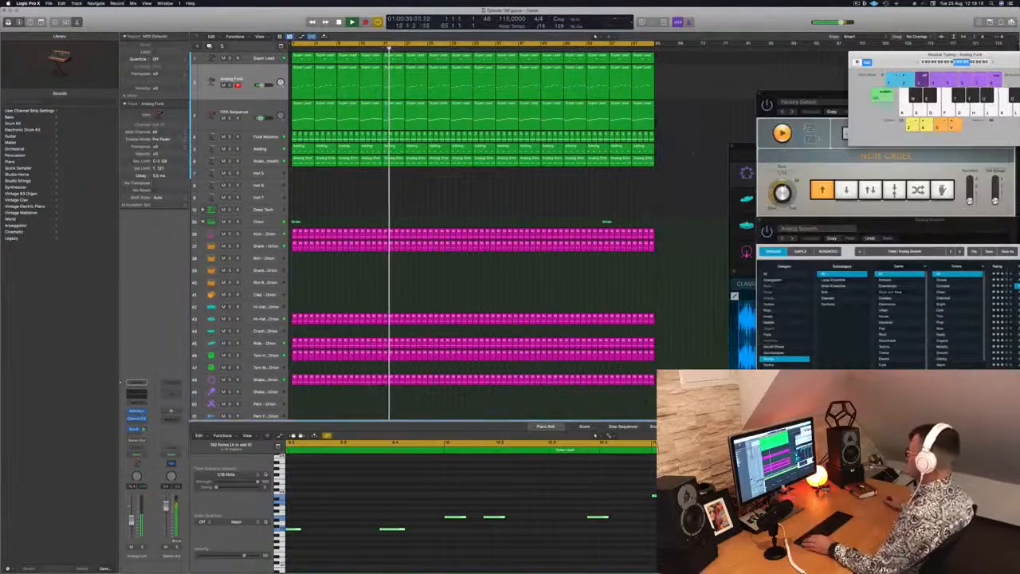
drag(837, 93, 627, 64)
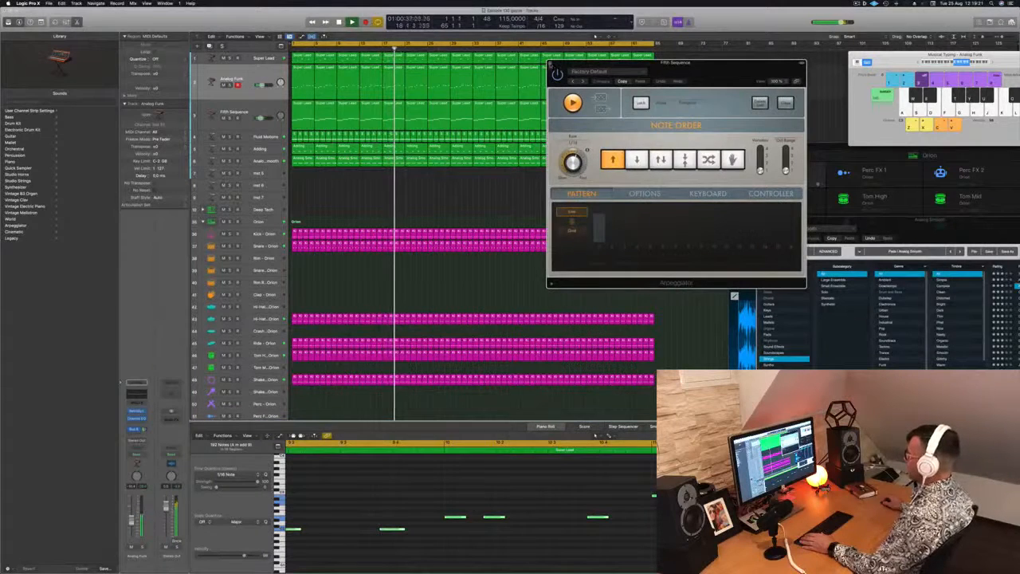
click(551, 66)
drag(873, 225, 756, 164)
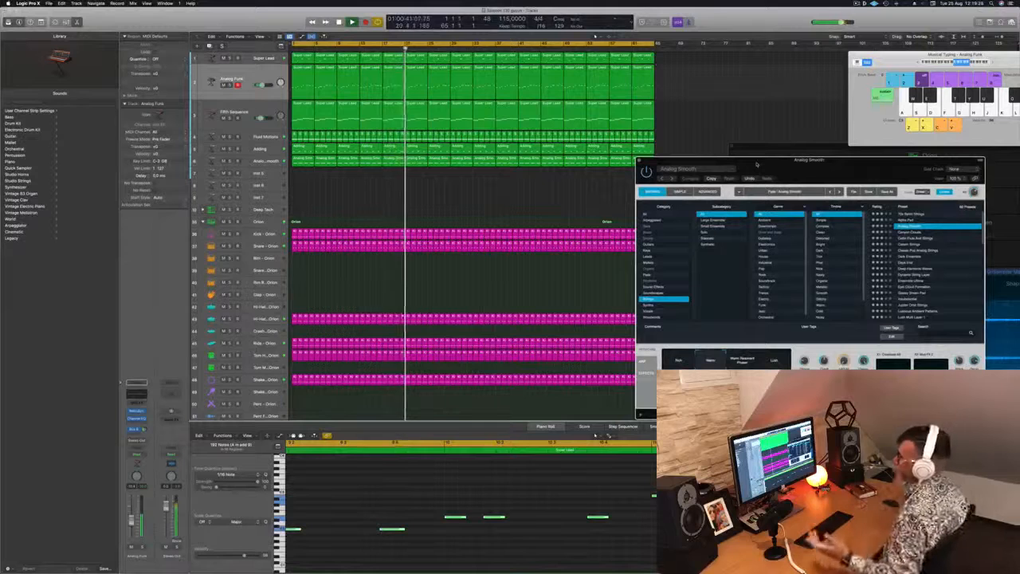
drag(819, 178, 777, 152)
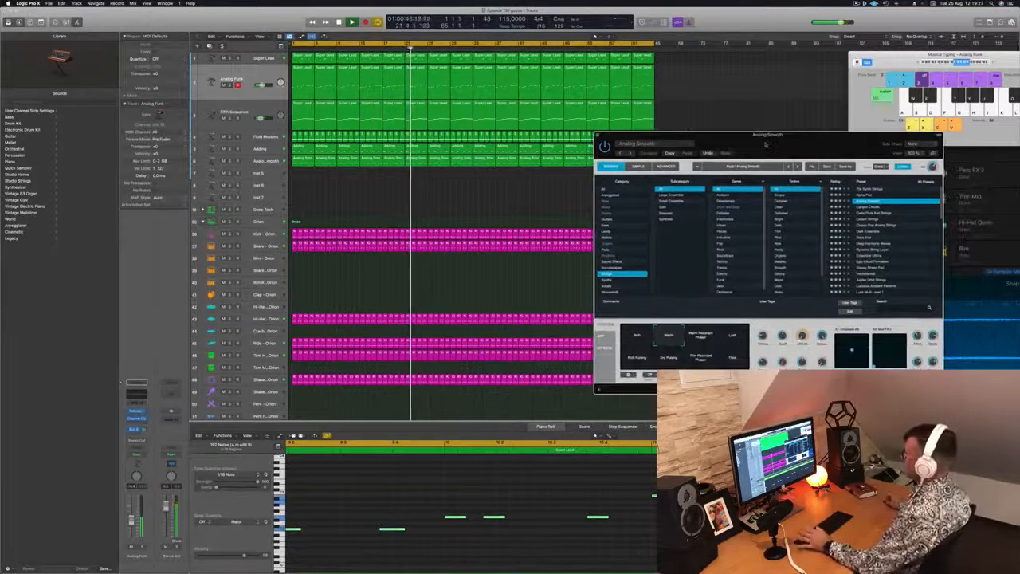
click(598, 134)
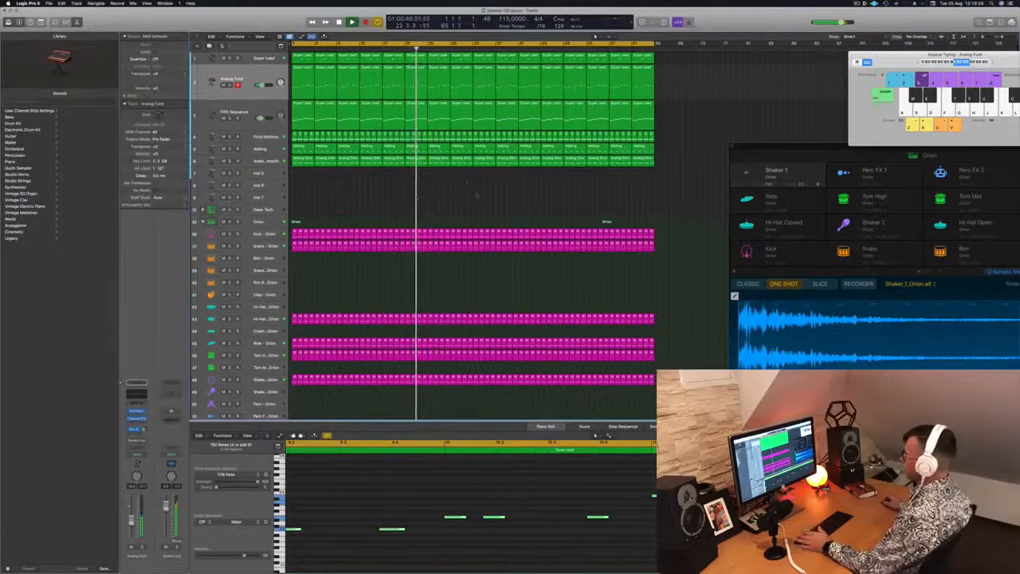
Step: Delete the first four regions of the Super Lead track, clearing its first 16 bars, and start playback
click(252, 247)
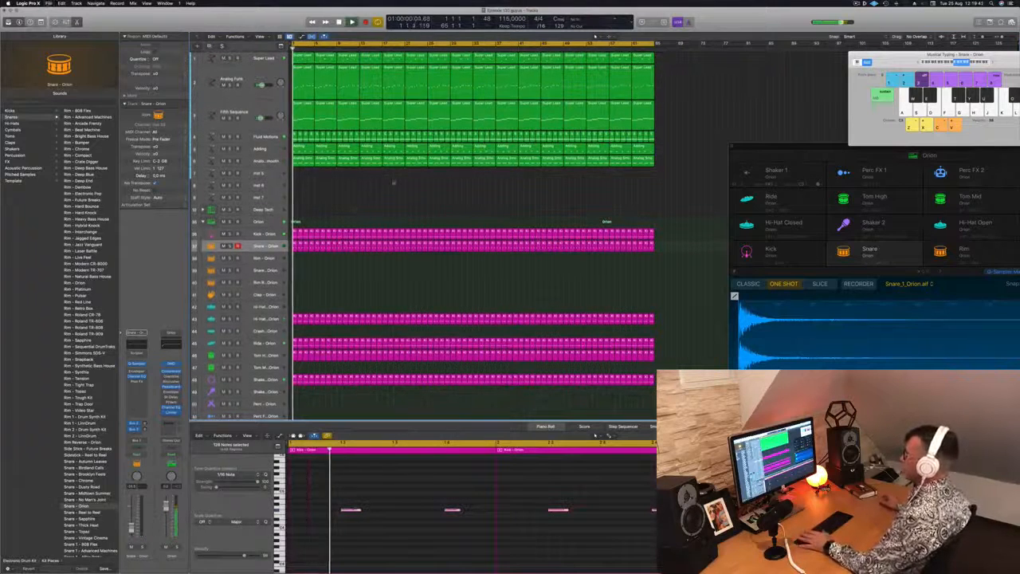
click(302, 59)
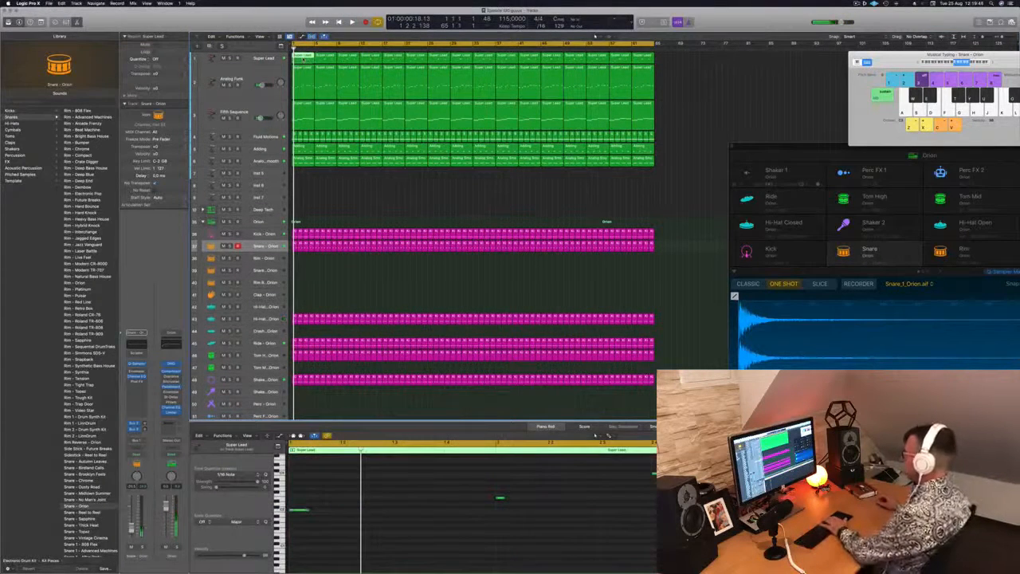
key(Delete)
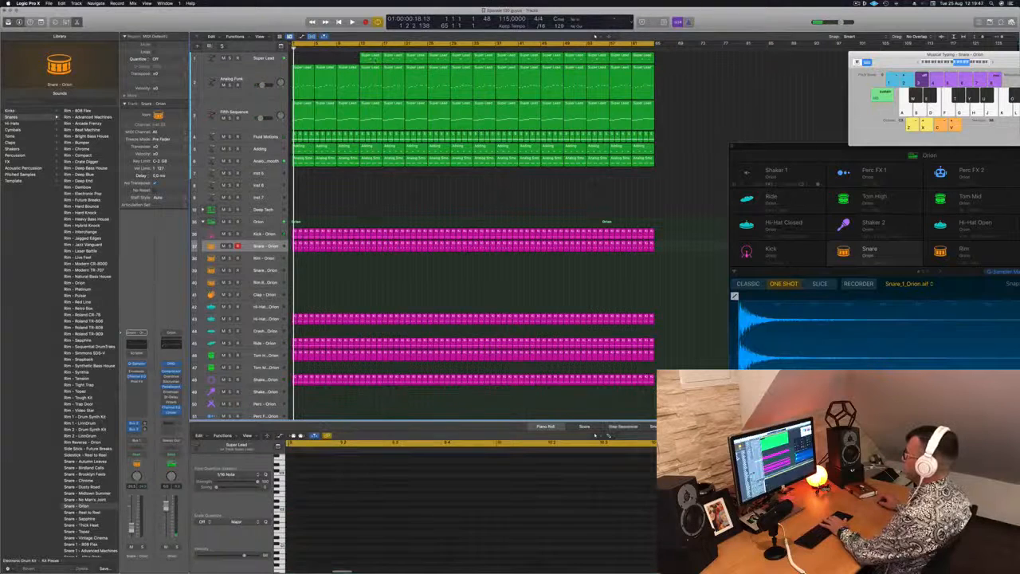
click(375, 60)
key(Delete)
key(space)
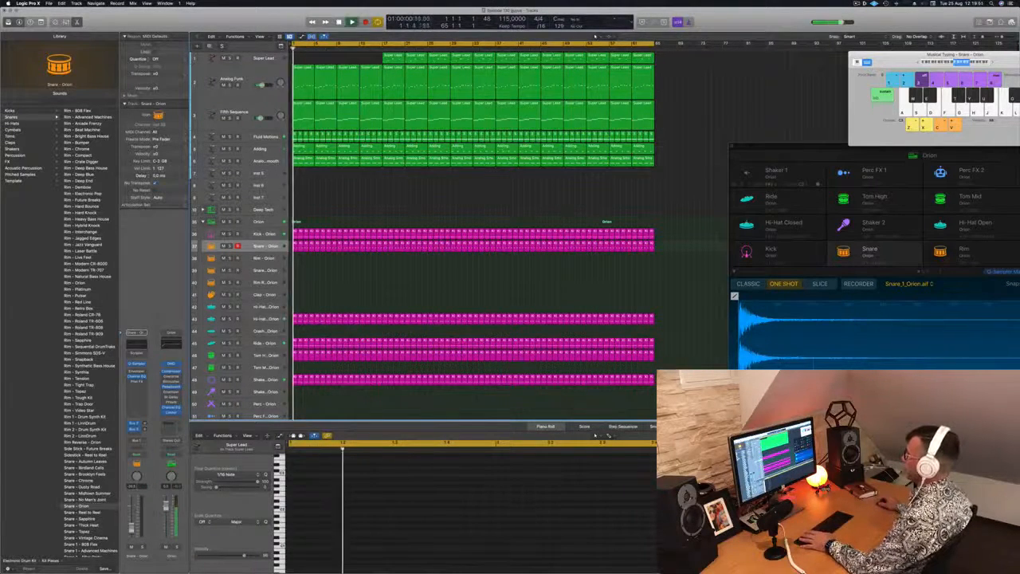
Step: Briefly solo the Analog Funk track and delete its first four regions
click(230, 83)
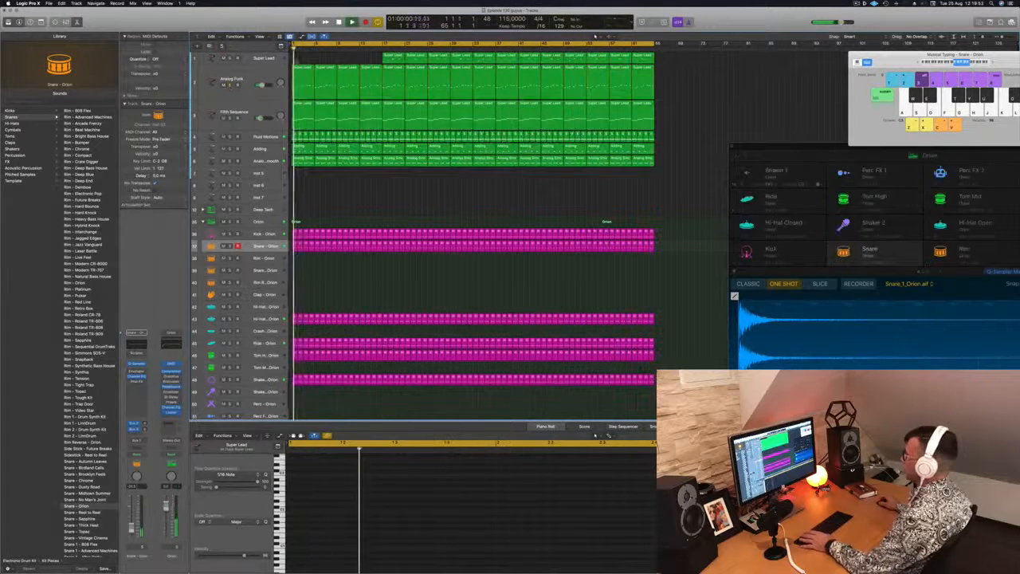
click(229, 83)
drag(300, 59, 370, 71)
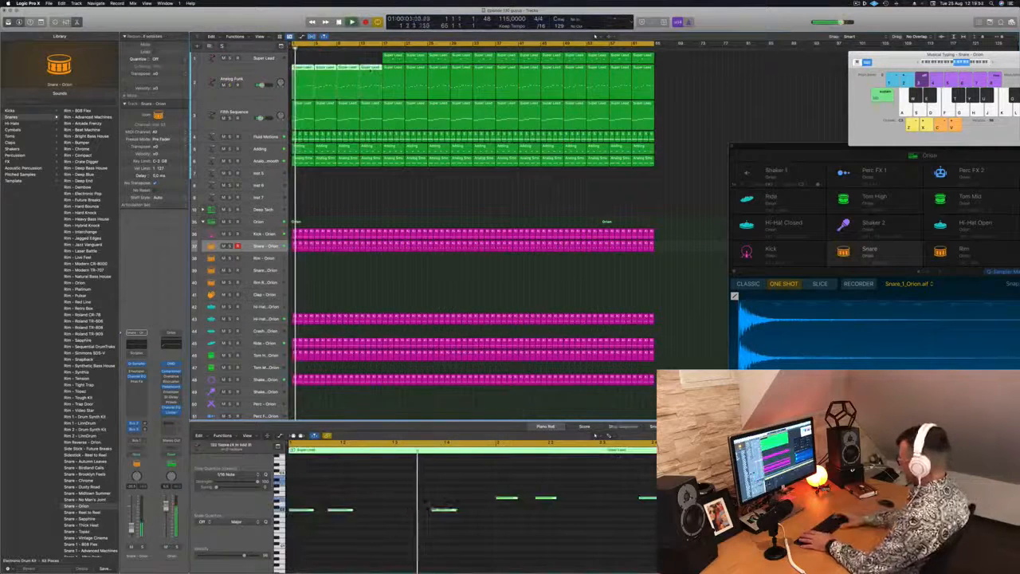
key(Delete)
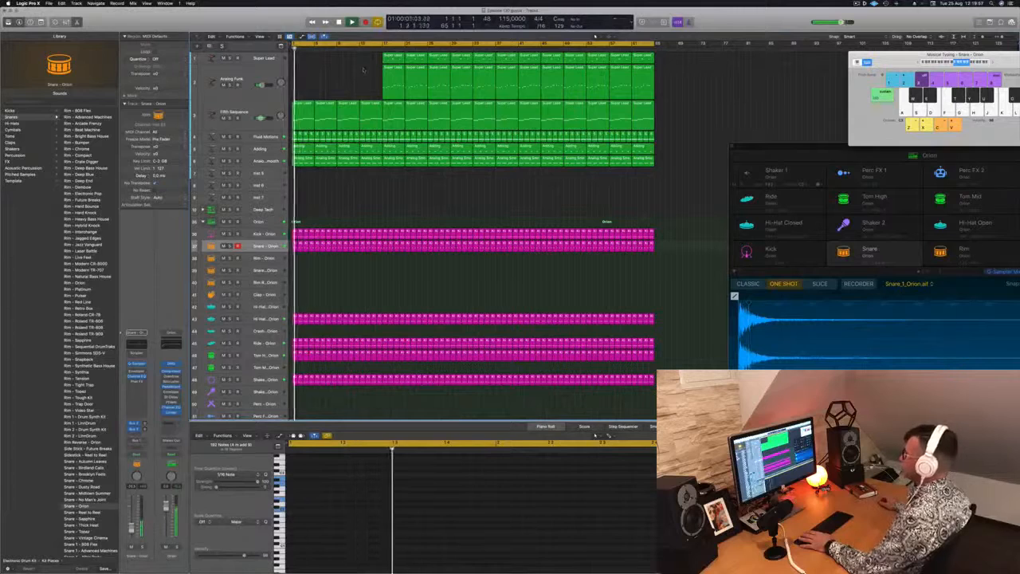
Step: Audition the Fluid Motions track in solo and delete all its regions before bar 17
click(263, 126)
click(261, 136)
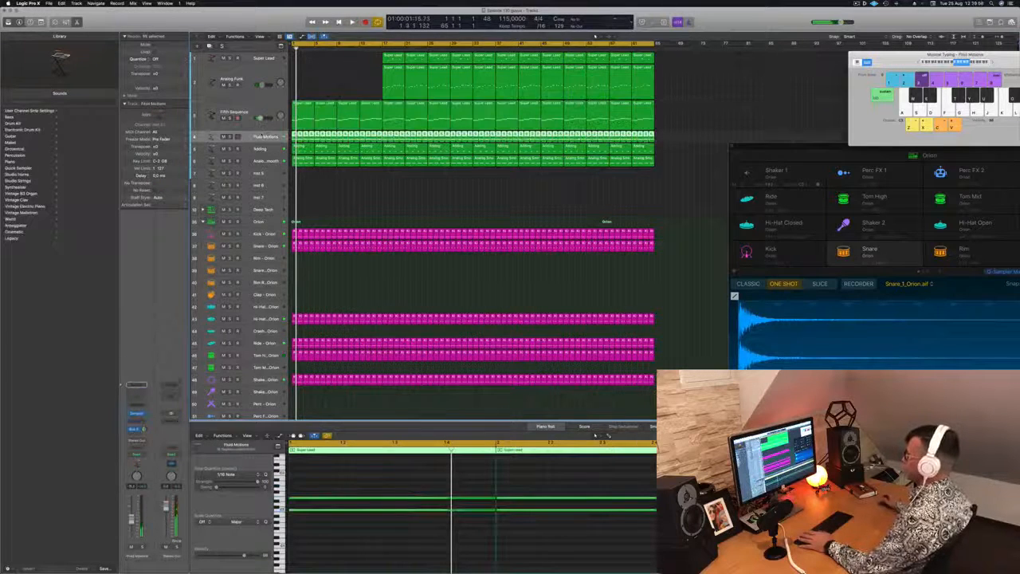
key(s)
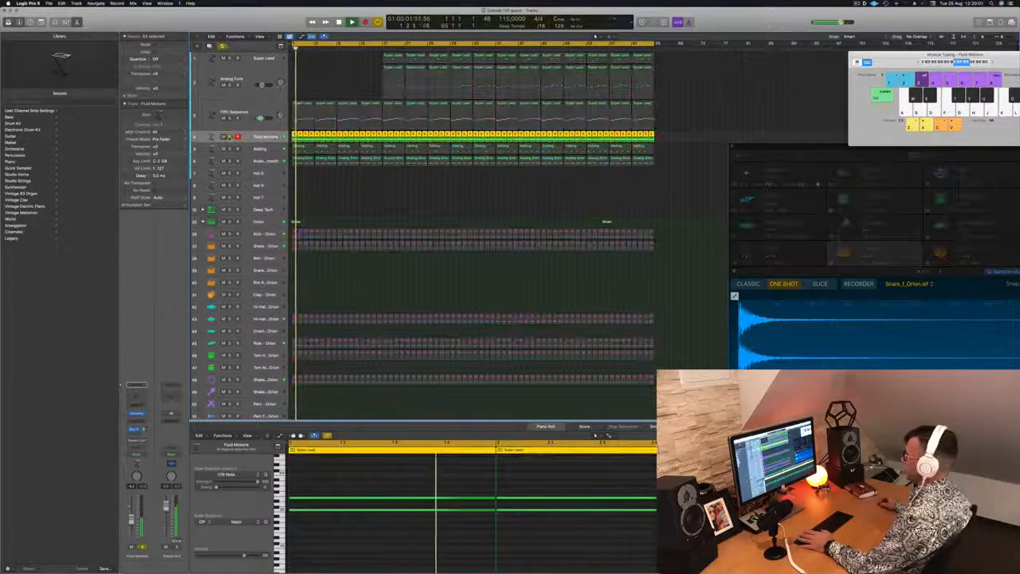
key(s)
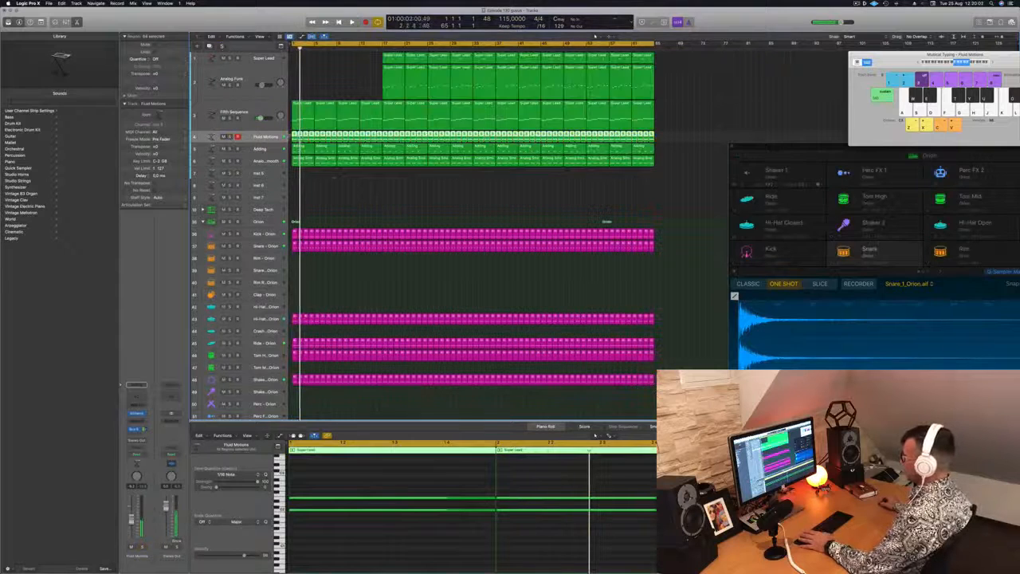
click(340, 193)
click(294, 136)
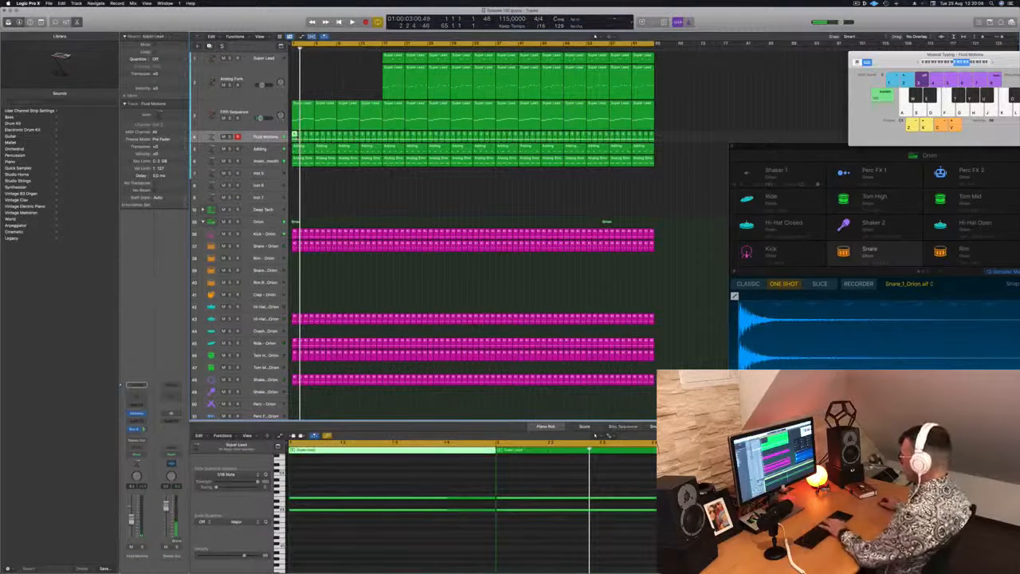
key(Delete)
click(298, 137)
key(Delete)
key(super+z)
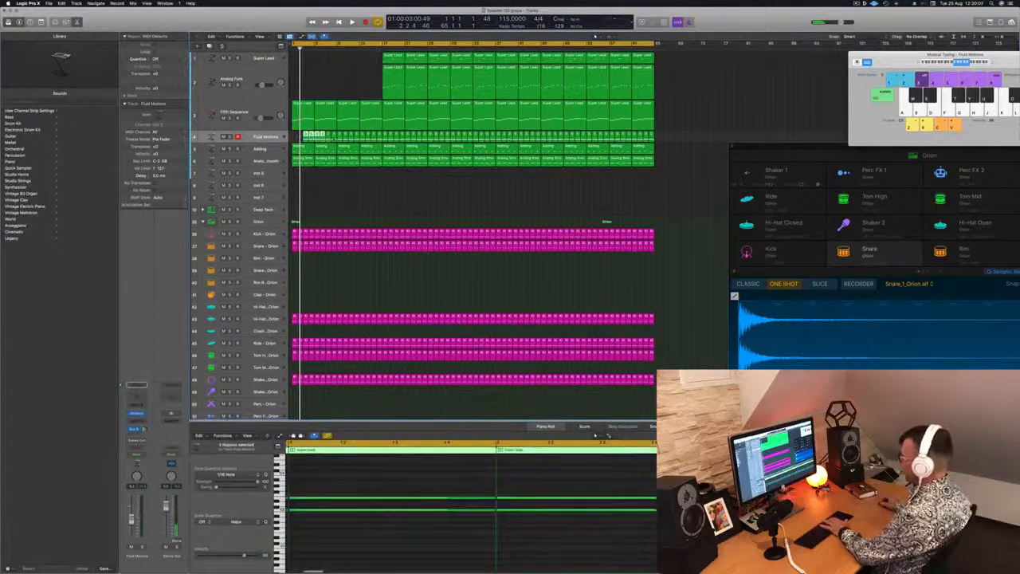
drag(352, 137, 380, 137)
key(Delete)
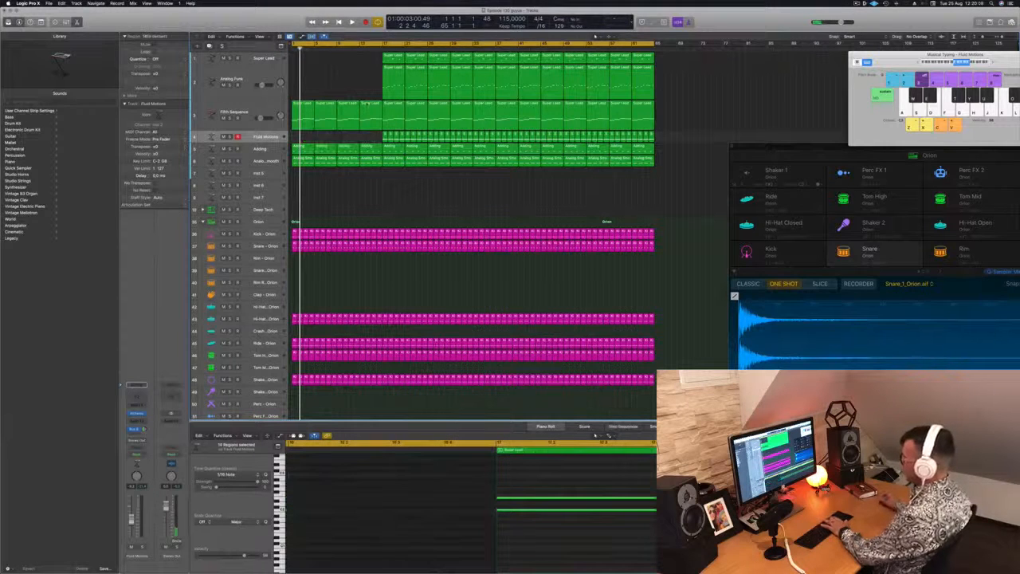
Step: Audition the Analog Smooth and Adding tracks in solo and delete the first four Adding regions
key(space)
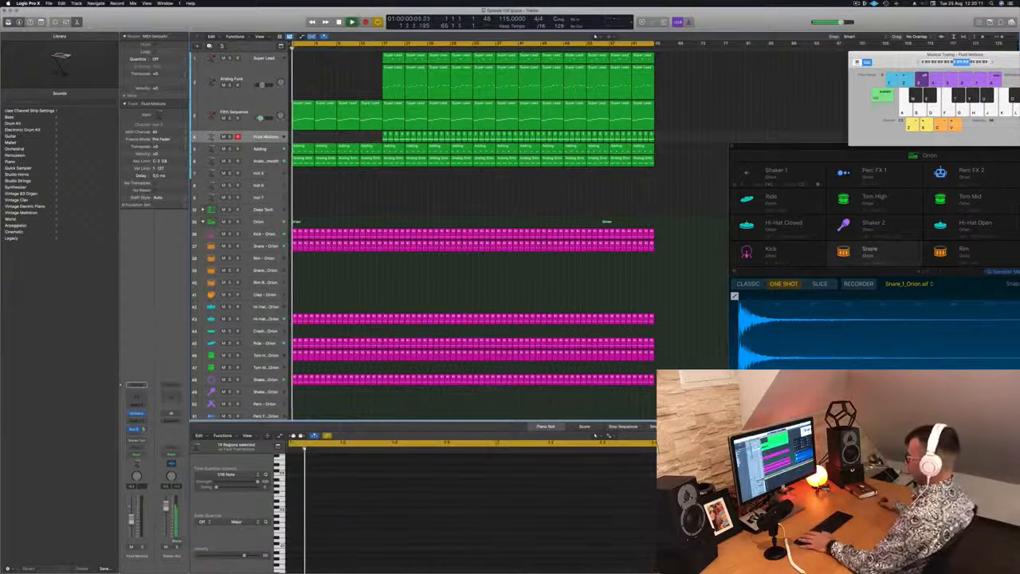
click(230, 161)
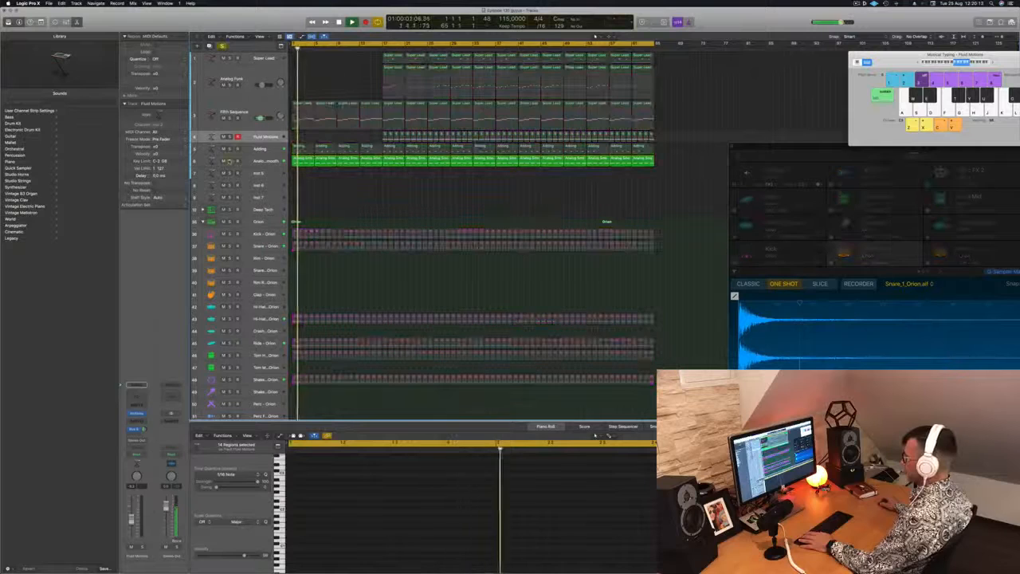
click(230, 161)
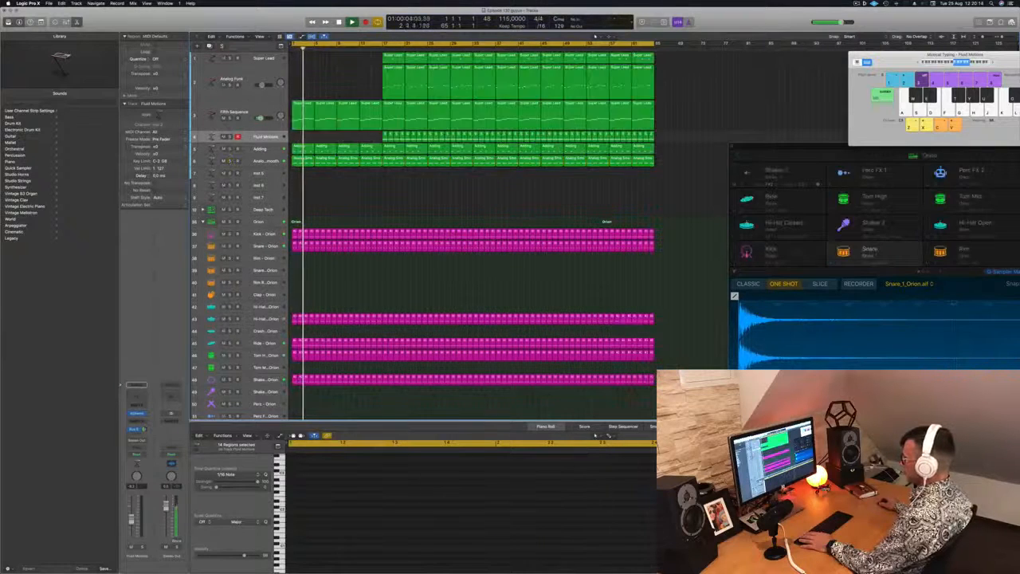
click(230, 149)
key(Return)
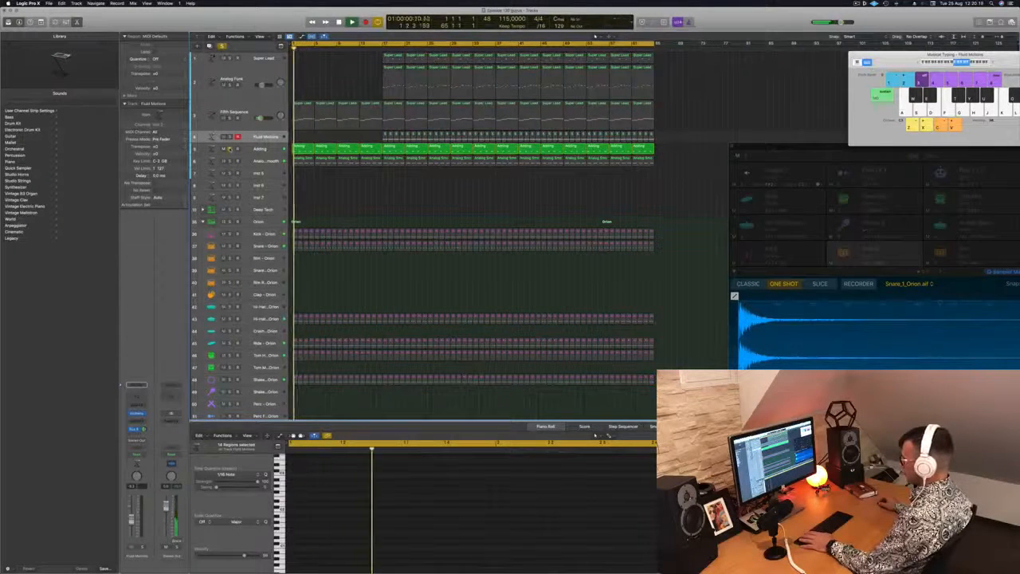
click(230, 149)
key(space)
drag(302, 142, 379, 148)
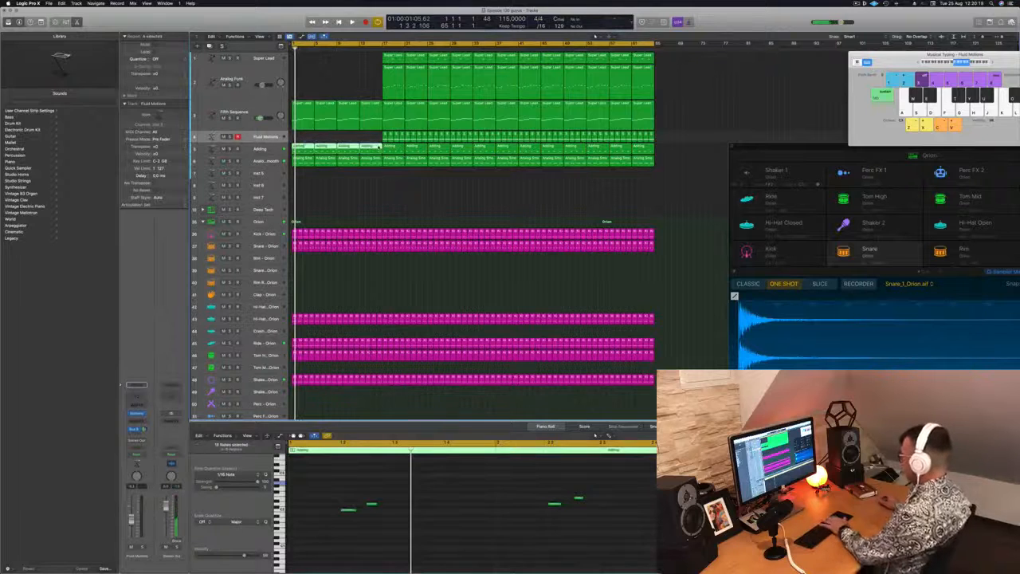
key(Delete)
key(Return)
key(space)
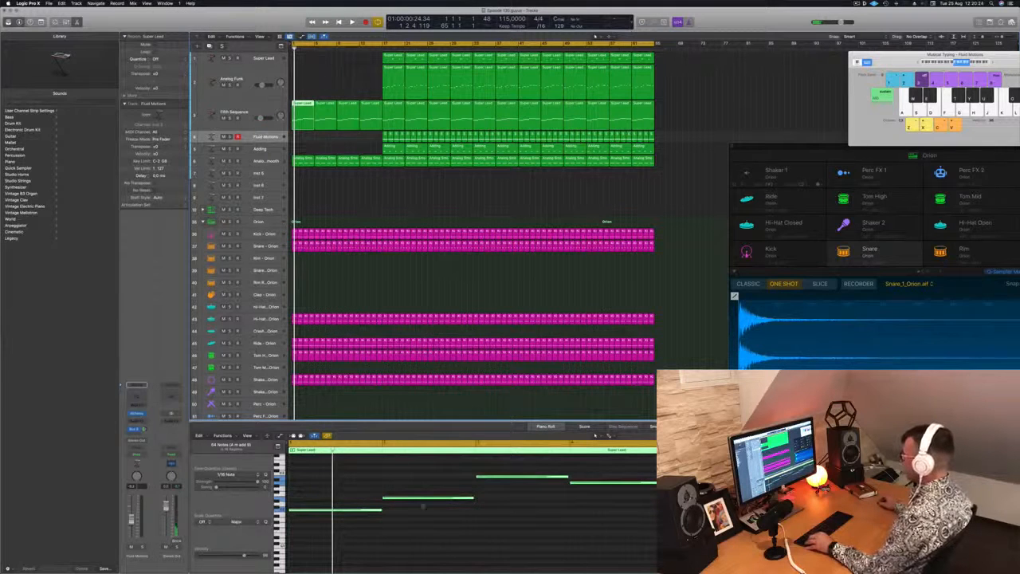
Step: Replace the later notes in the first Fifth Sequence region with copies of its first note, filling all four bars
drag(429, 462, 582, 544)
key(Delete)
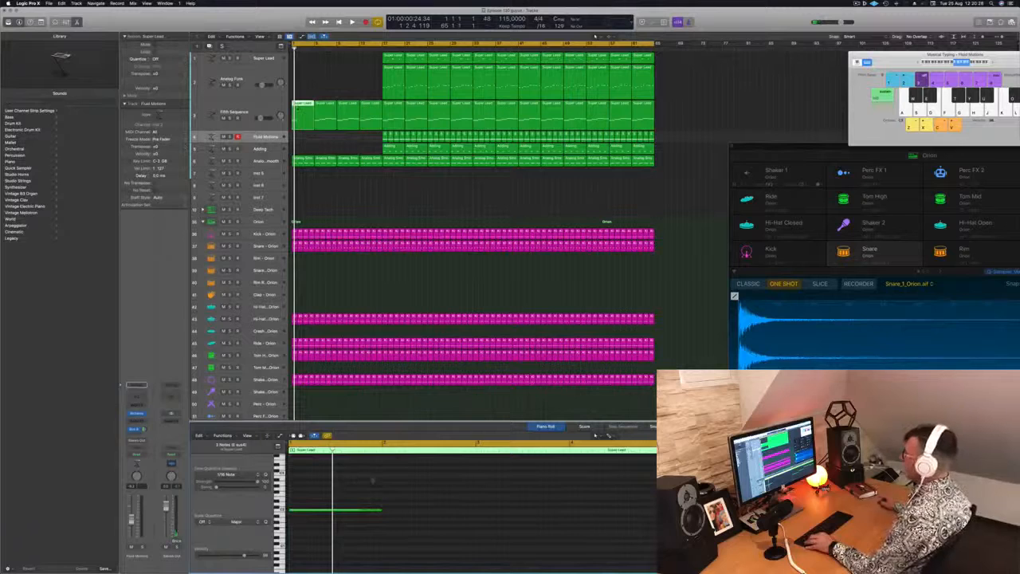
drag(404, 499, 457, 514)
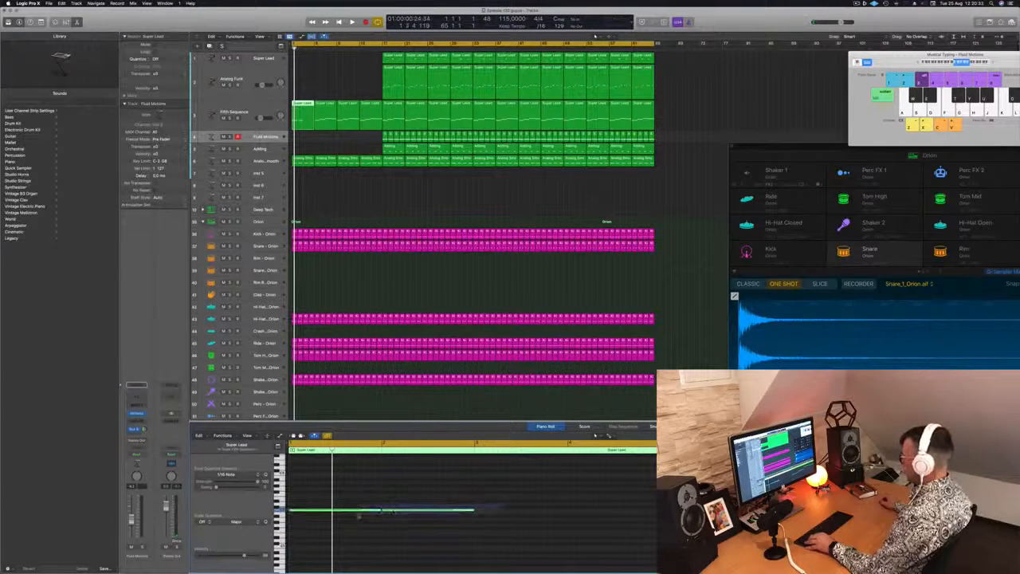
drag(360, 511, 549, 514)
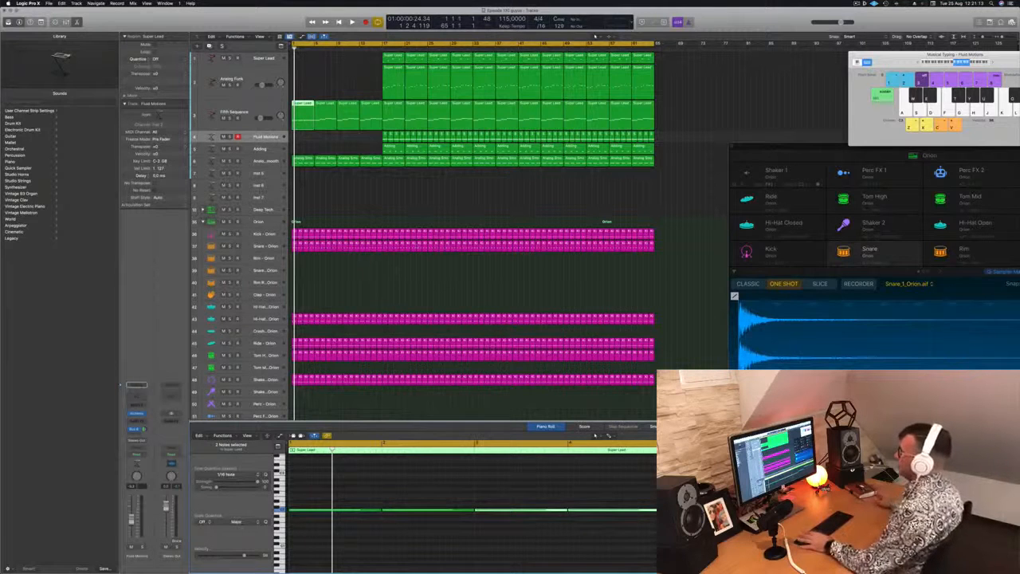
click(391, 185)
key(space)
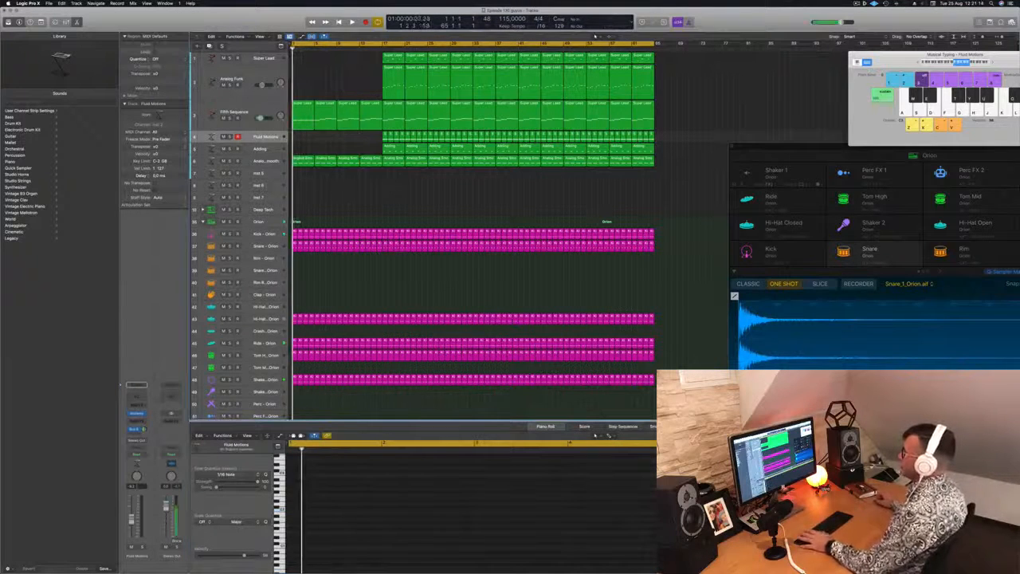
Step: Delete the second region of the Fifth Sequence track
click(302, 113)
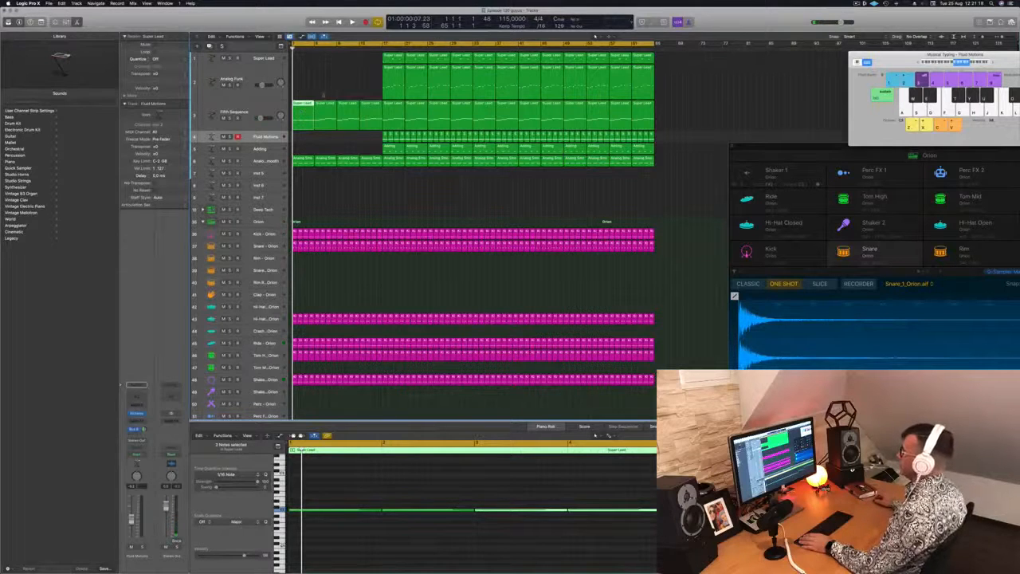
click(329, 108)
key(Delete)
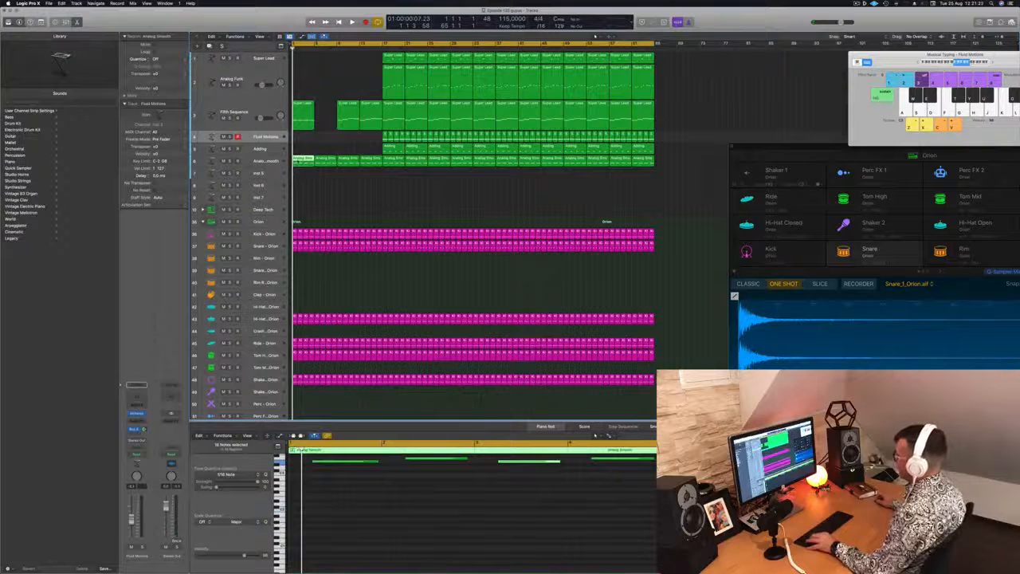
Step: Replace the last three notes in the first Analog Smooth region with copies of its first note, one per bar
key(super+Left)
scroll(406, 515, up, 3)
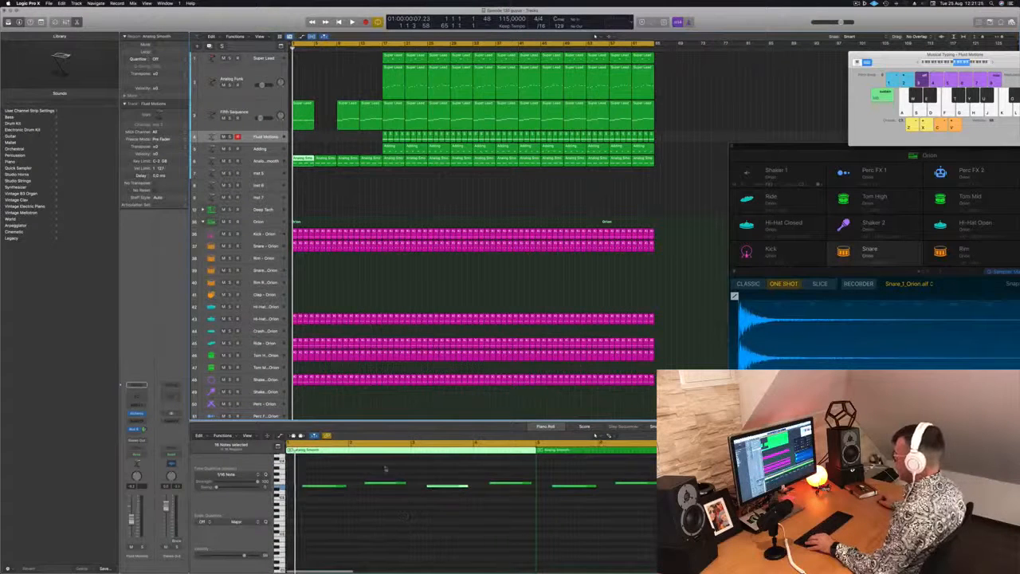
drag(386, 469, 495, 488)
key(Delete)
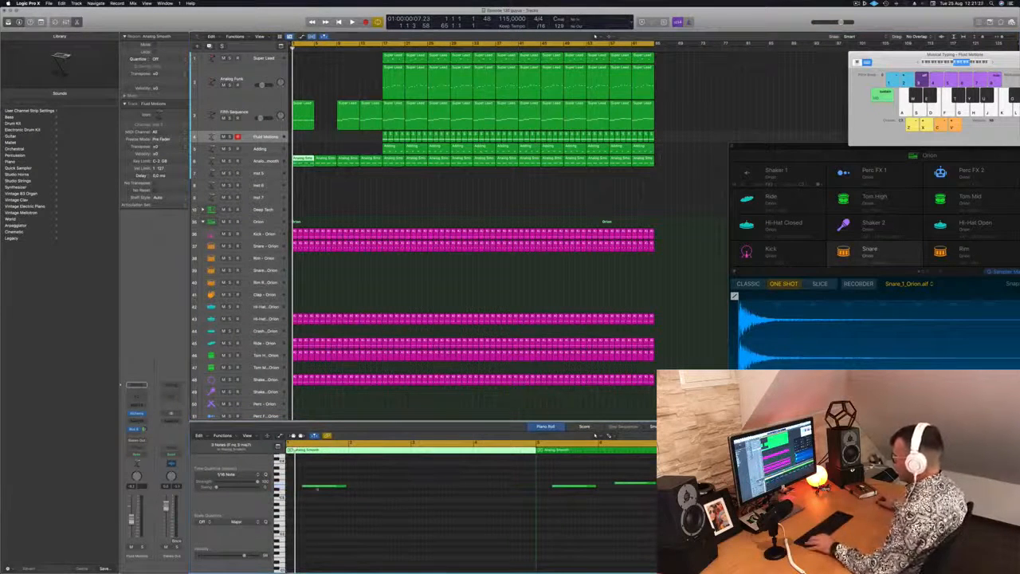
drag(315, 488, 451, 488)
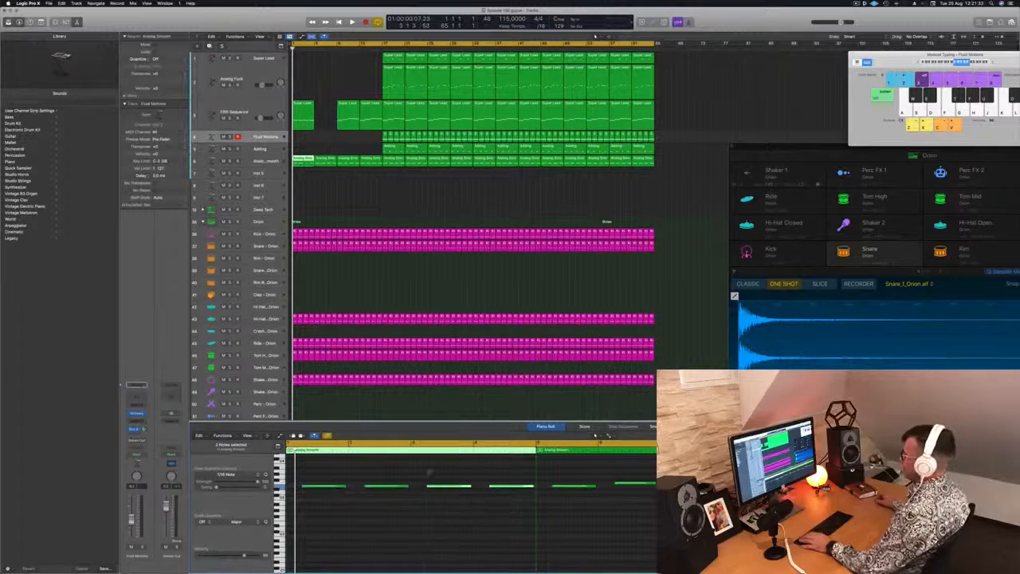
Step: Delete the second Analog Smooth region, copy the edited Fifth Sequence and Analog Smooth regions to bar 5, and play the result
click(329, 163)
key(Delete)
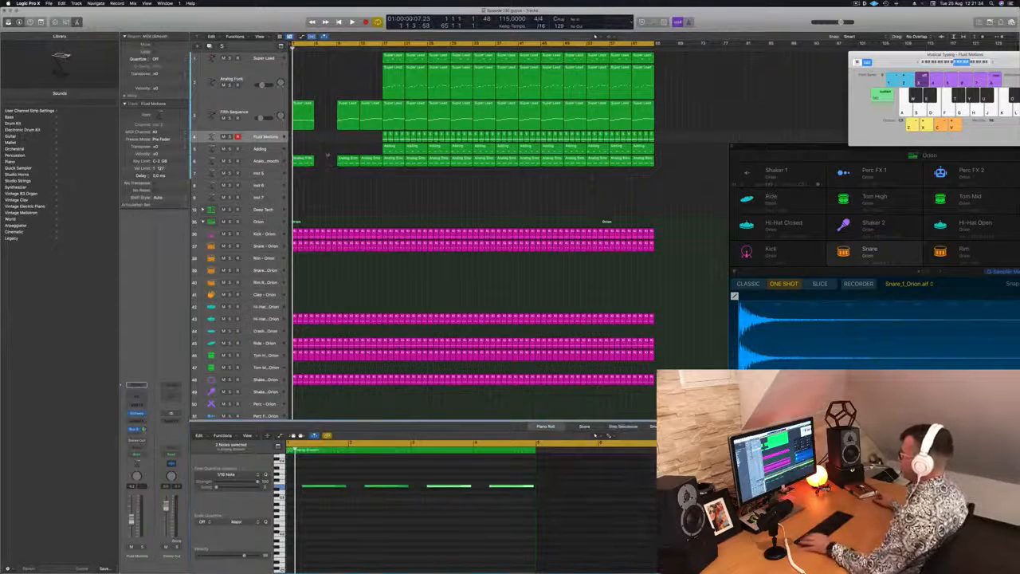
drag(316, 111, 305, 158)
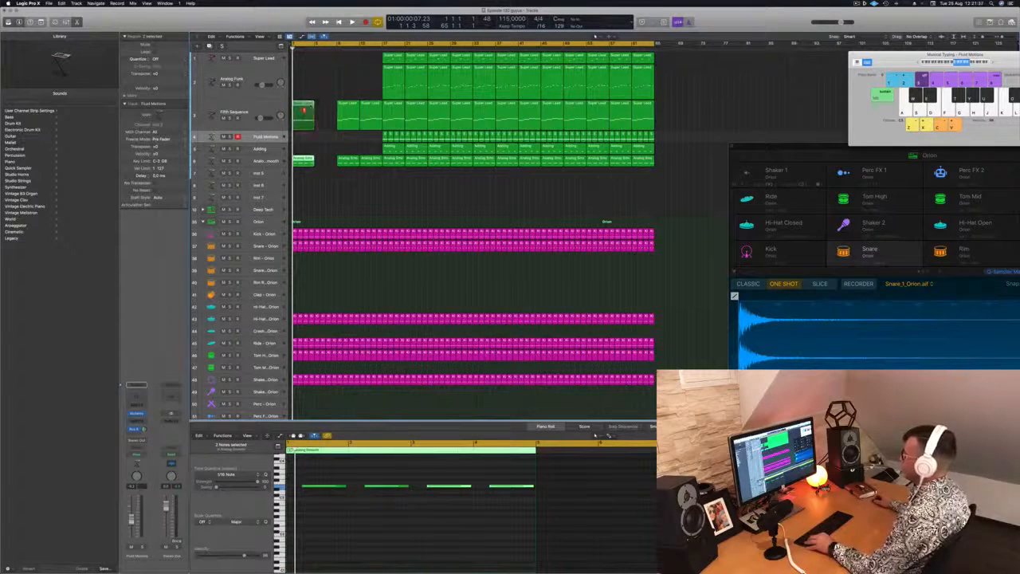
drag(304, 111, 325, 110)
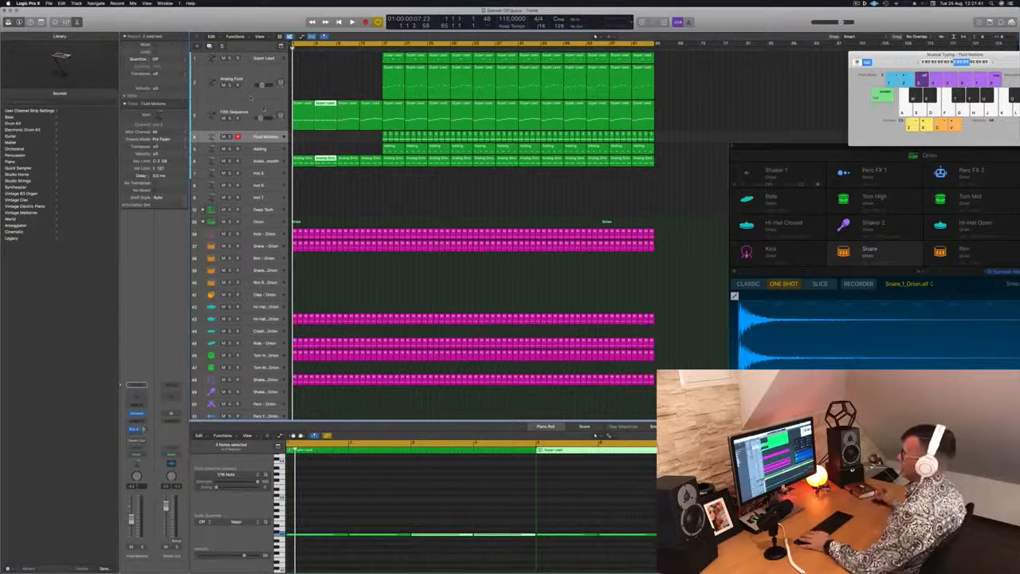
click(251, 96)
key(space)
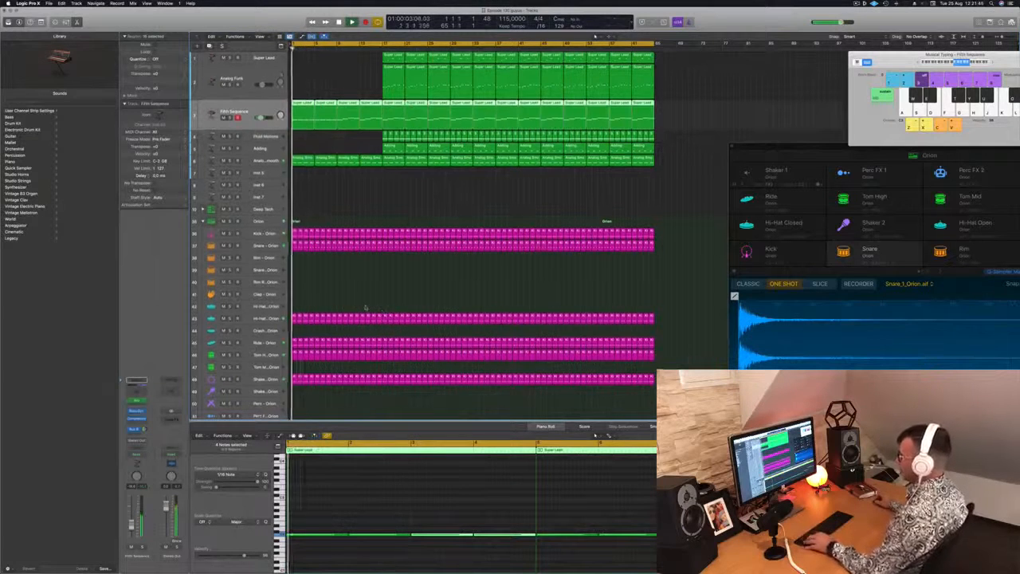
Step: Delete the Orion shaker regions in the first 16 bars
scroll(366, 307, down, 2)
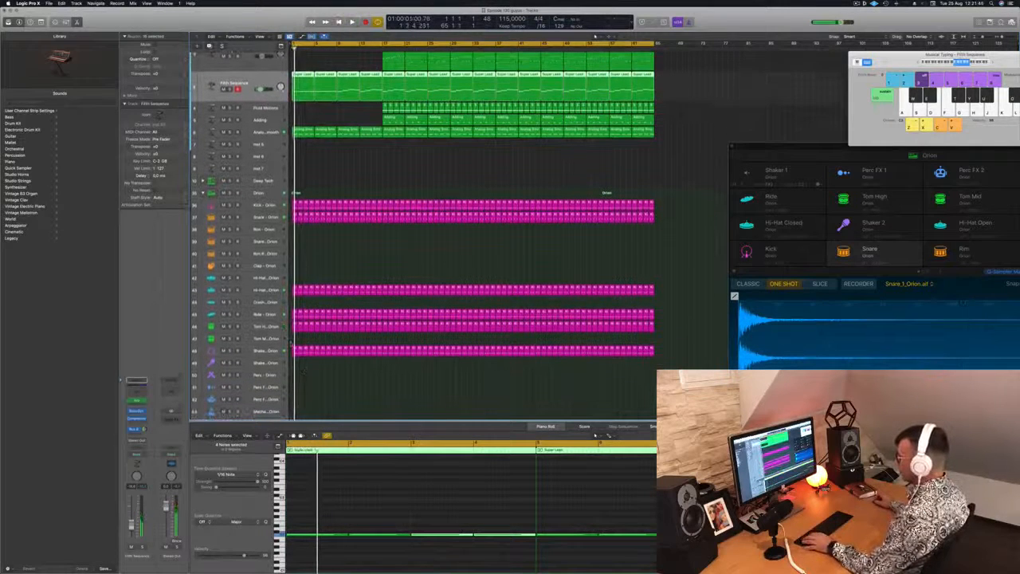
drag(291, 344, 322, 361)
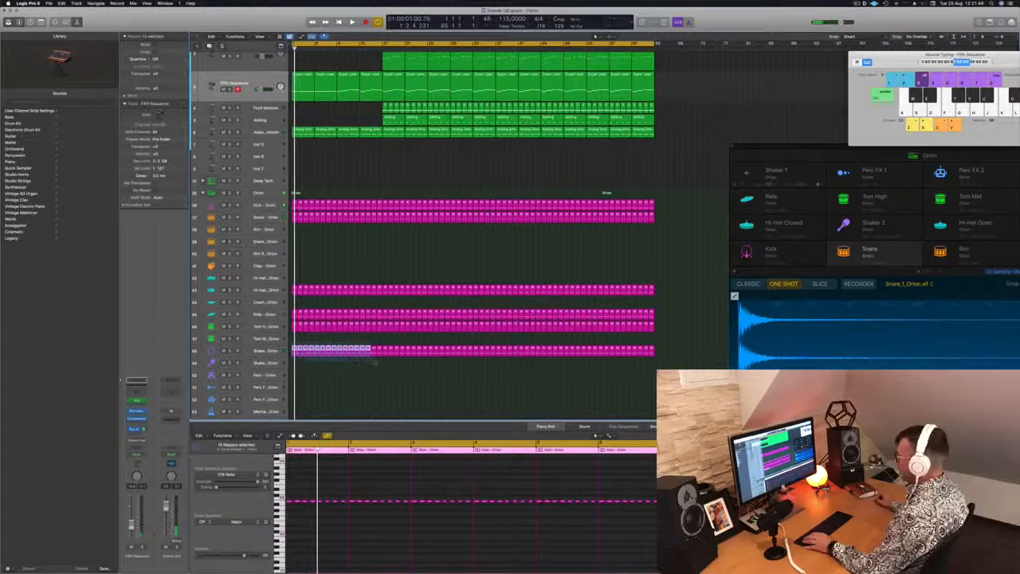
key(Delete)
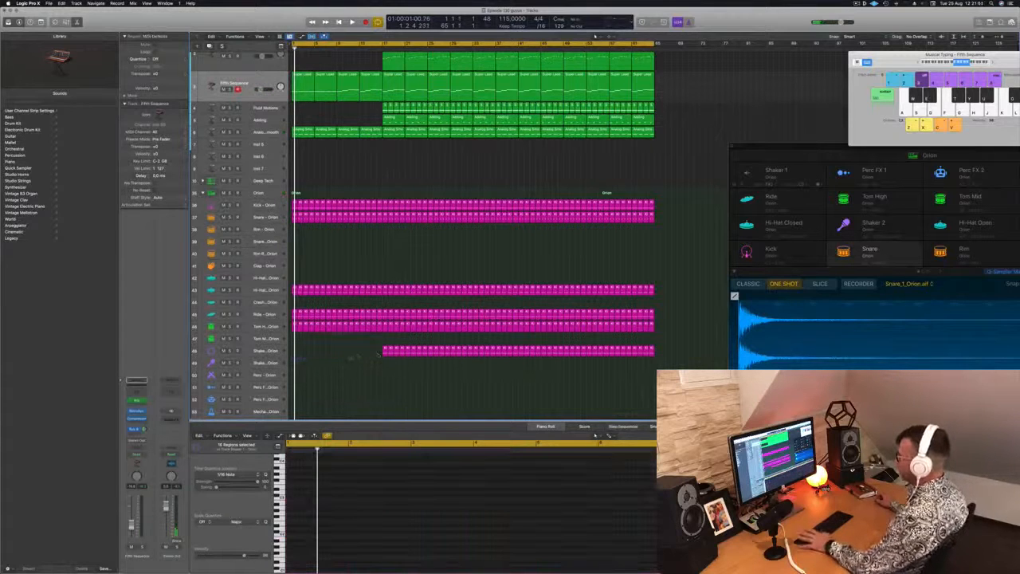
Step: Delete the Orion ride regions in the first 16 bars and play the result
key(space)
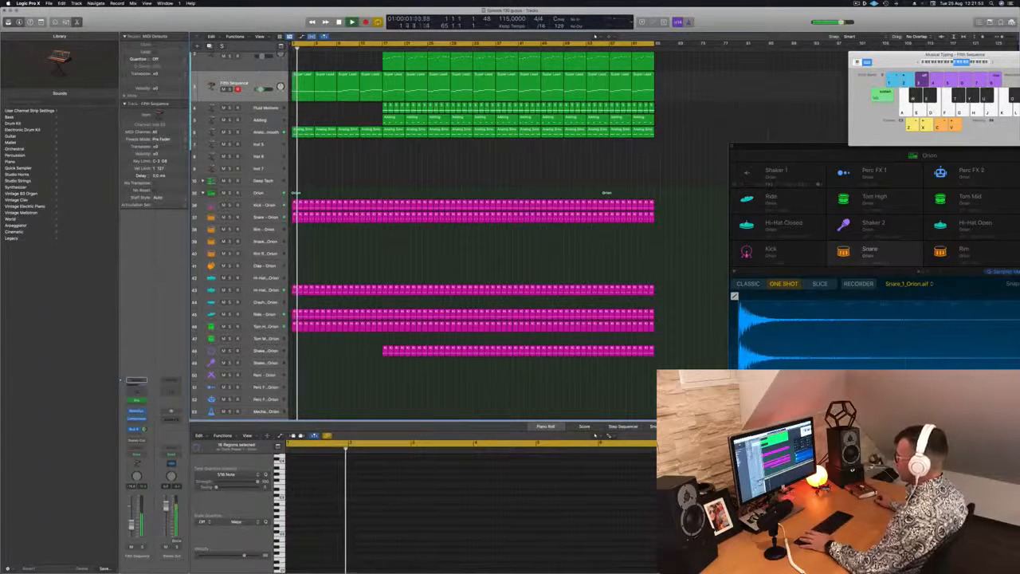
key(space)
scroll(309, 347, down, 1)
drag(293, 296, 371, 306)
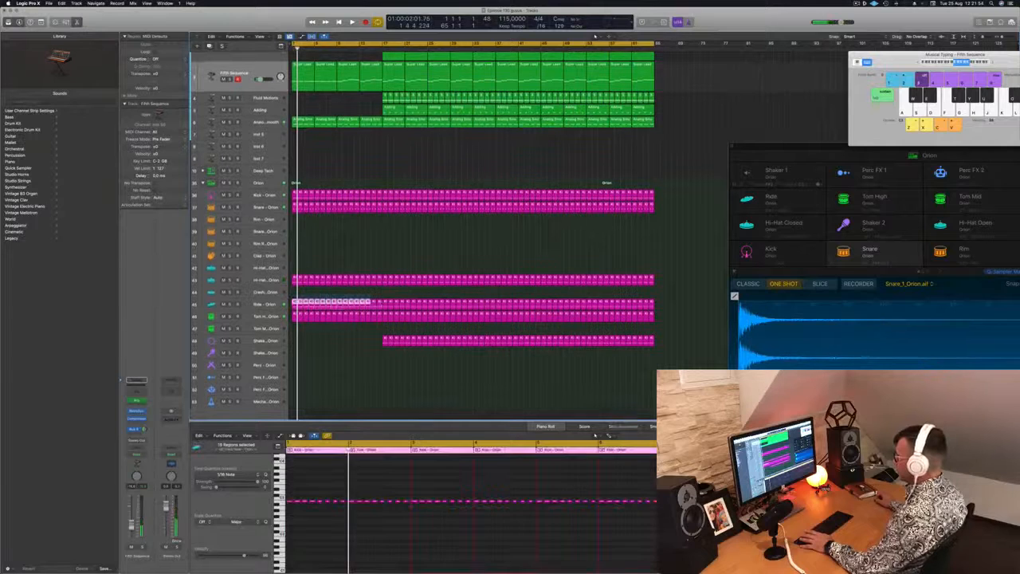
key(Delete)
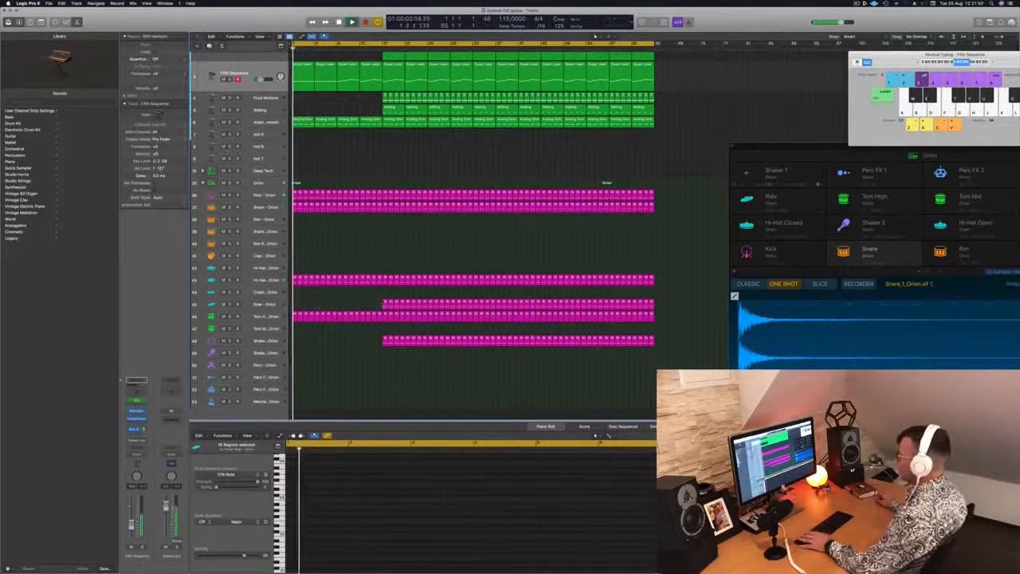
key(space)
Step: Open the Fifth Sequence track's Retro Synth and try out its filter settings during playback
scroll(326, 308, up, 1)
click(255, 84)
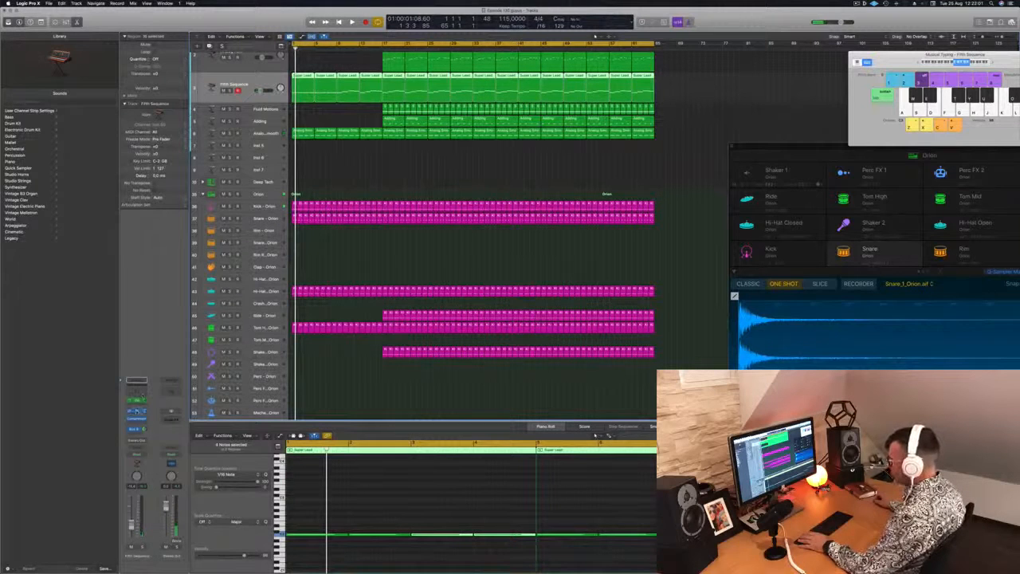
click(137, 411)
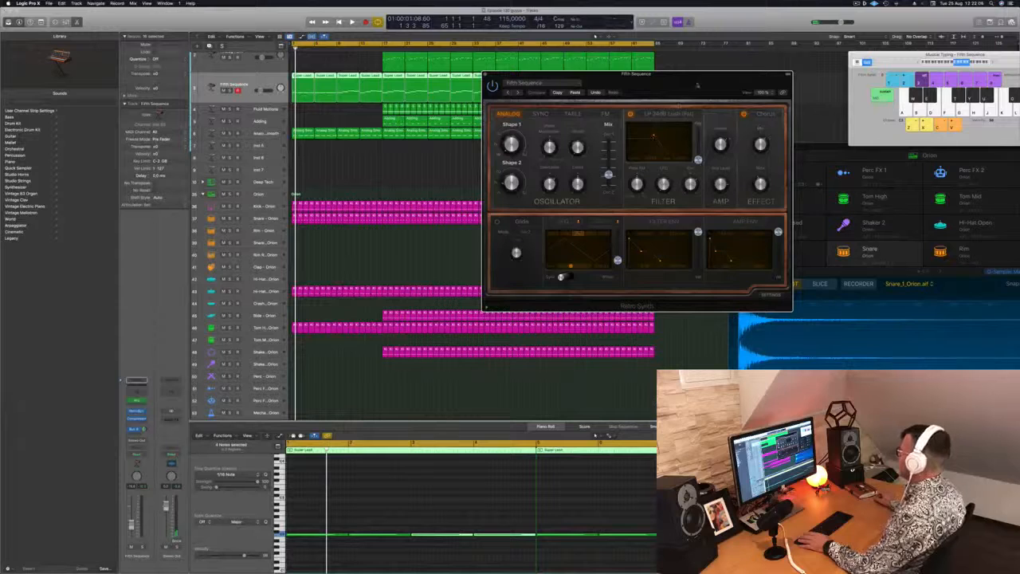
drag(698, 85, 716, 83)
key(space)
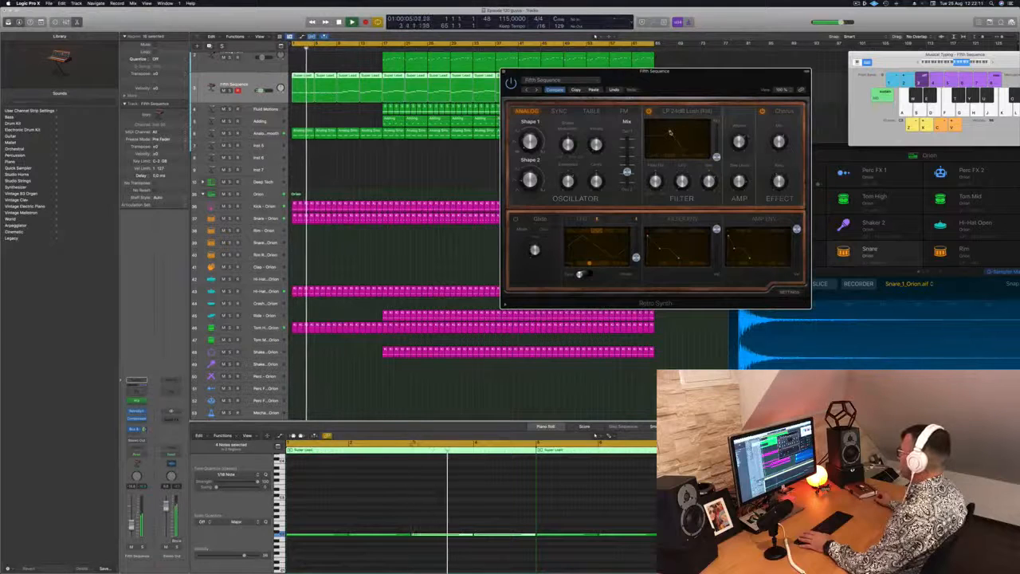
drag(709, 80, 720, 78)
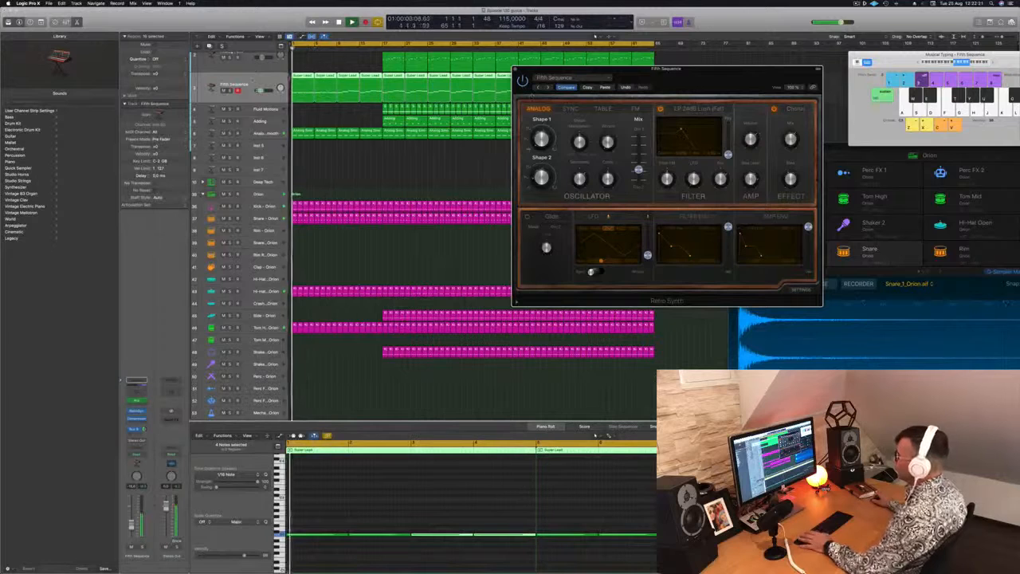
key(space)
Step: Switch the Fifth Sequence track to an automation-writing mode and record Retro Synth filter cutoff and resonance moves during playback
click(137, 440)
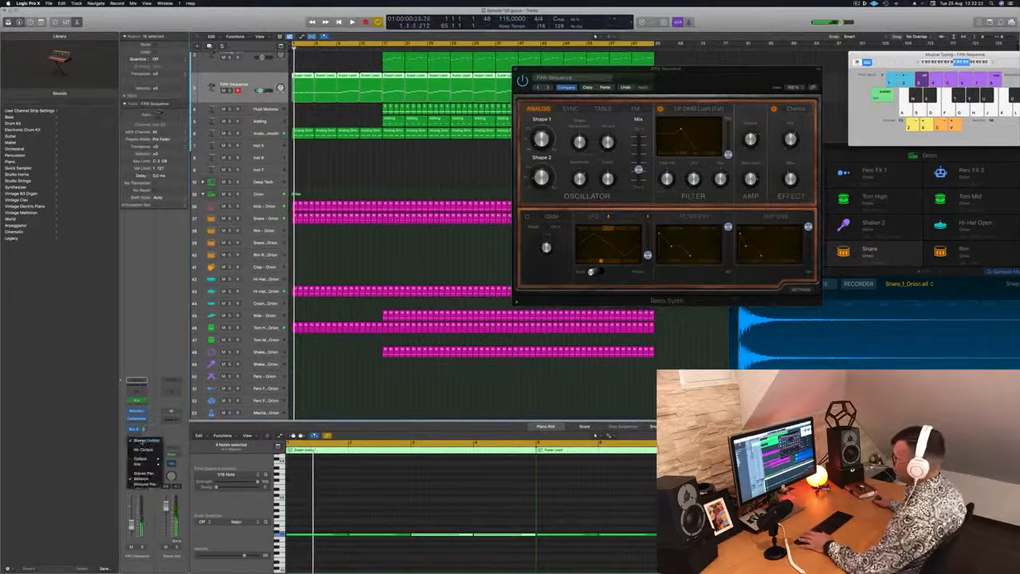
click(145, 440)
click(137, 453)
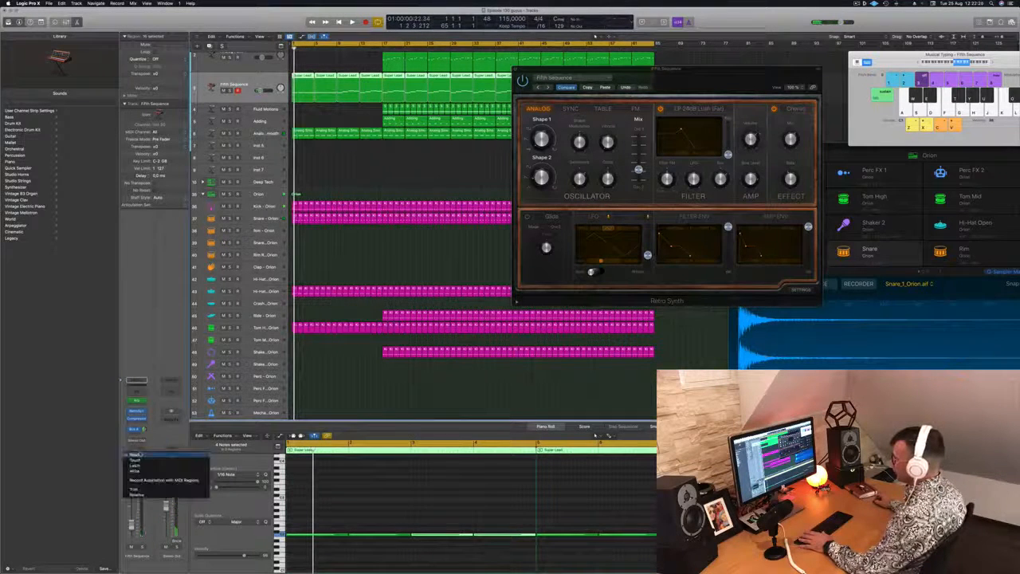
click(137, 469)
key(space)
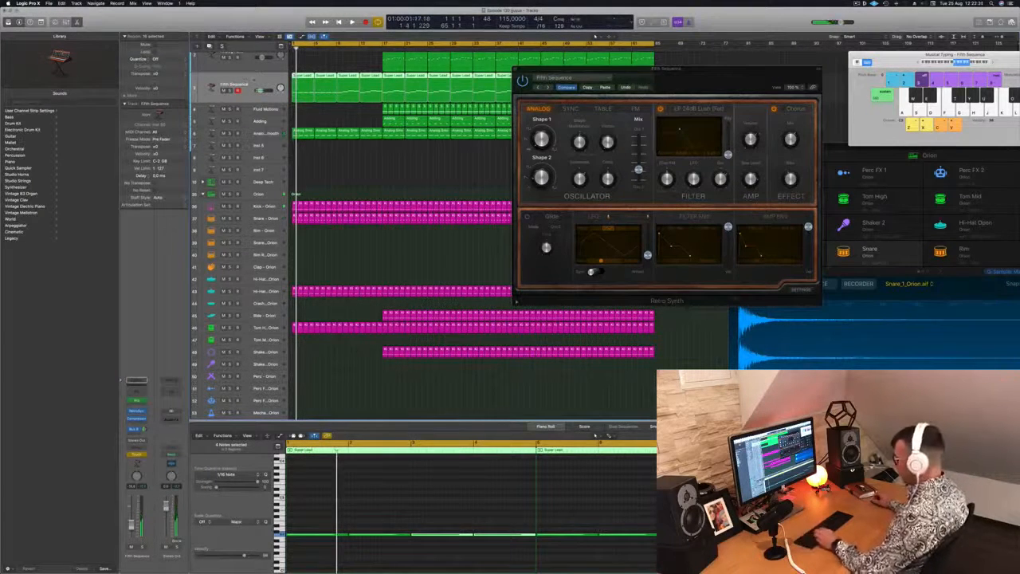
Step: Show the Fifth Sequence track's automation for Retro Synth Cutoff, with a second lane for Resonance below it
key(super+k)
key(super+Down)
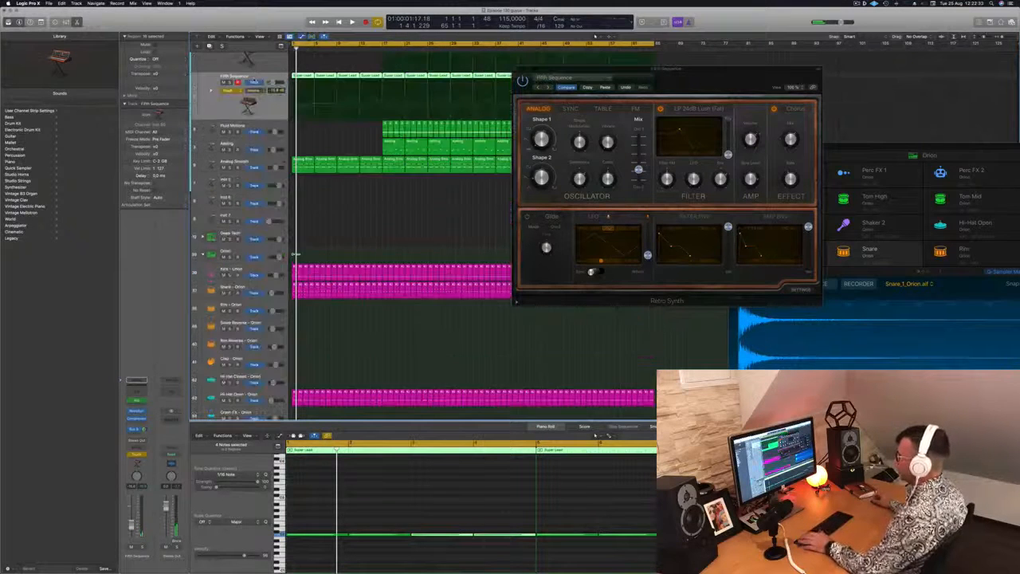
click(254, 90)
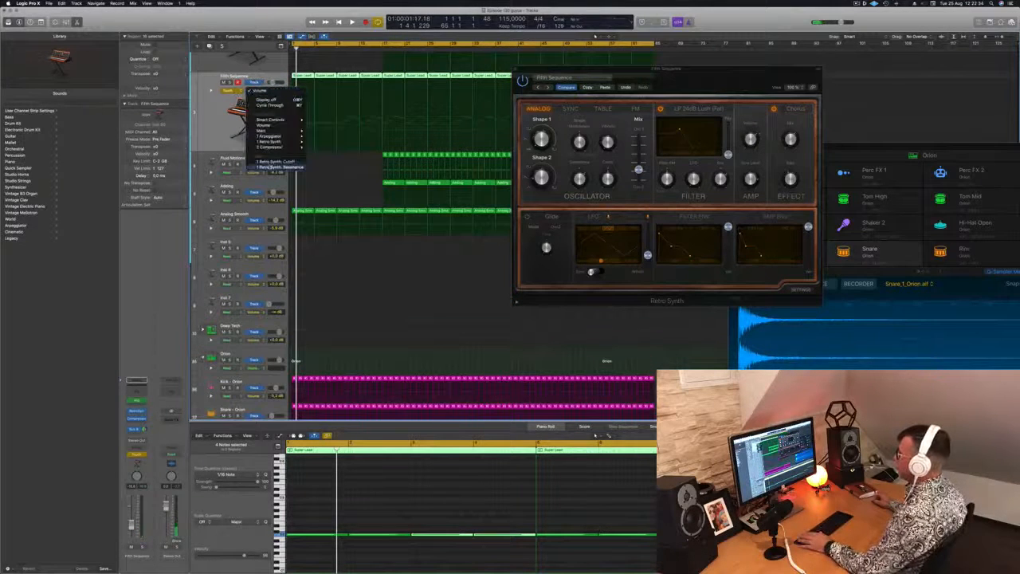
click(275, 162)
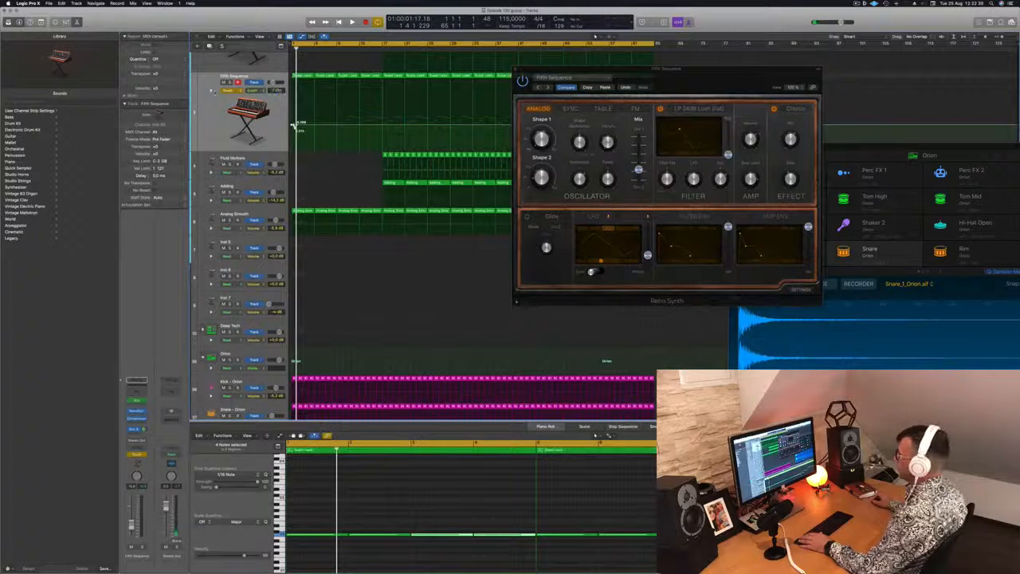
click(212, 91)
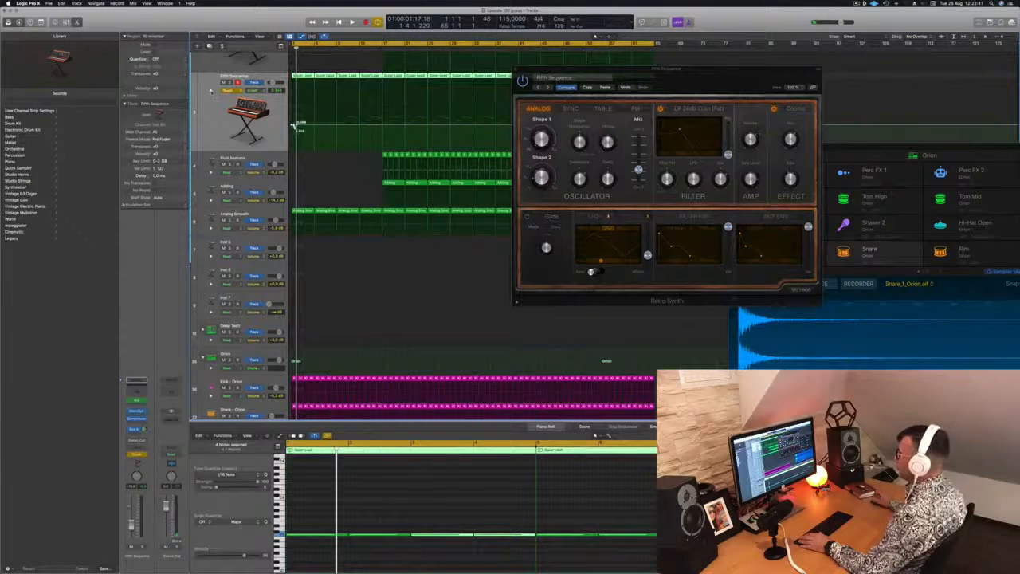
click(211, 91)
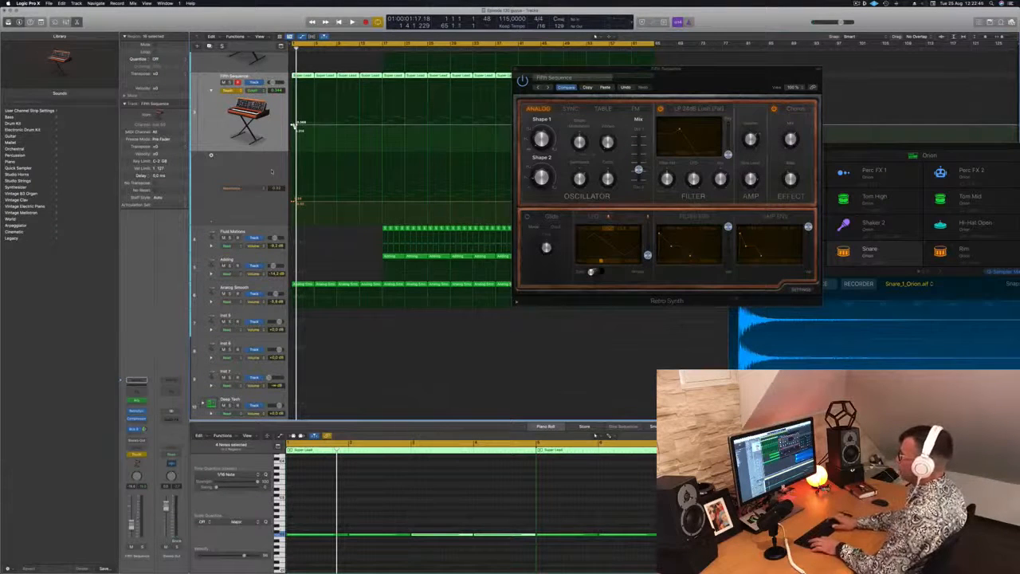
Step: Delete the recorded filter automation, add a cutoff automation point at the start, and set the Fifth Sequence track's automation mode to Read
key(ctrl+shift+super+BackSpace)
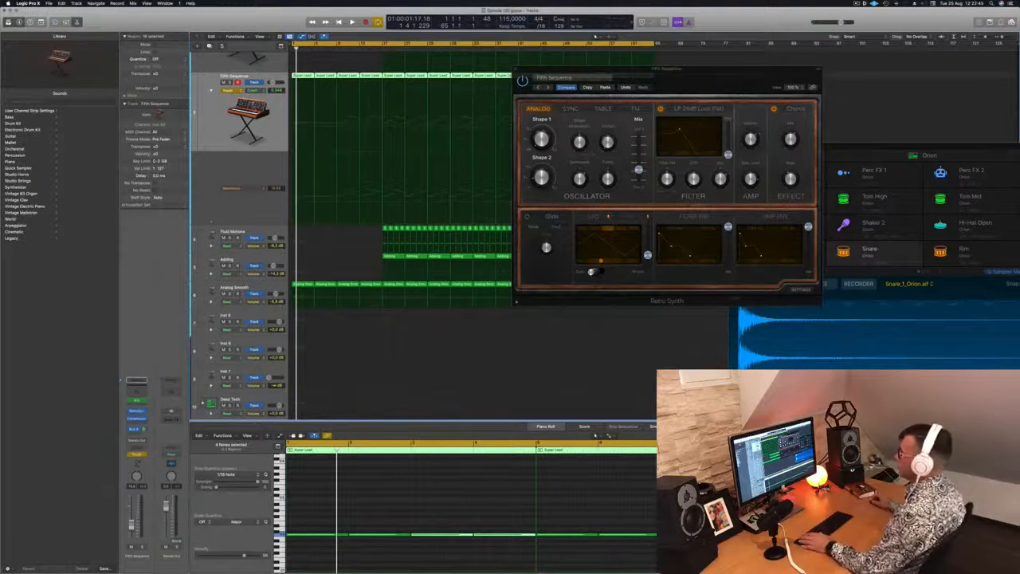
click(296, 124)
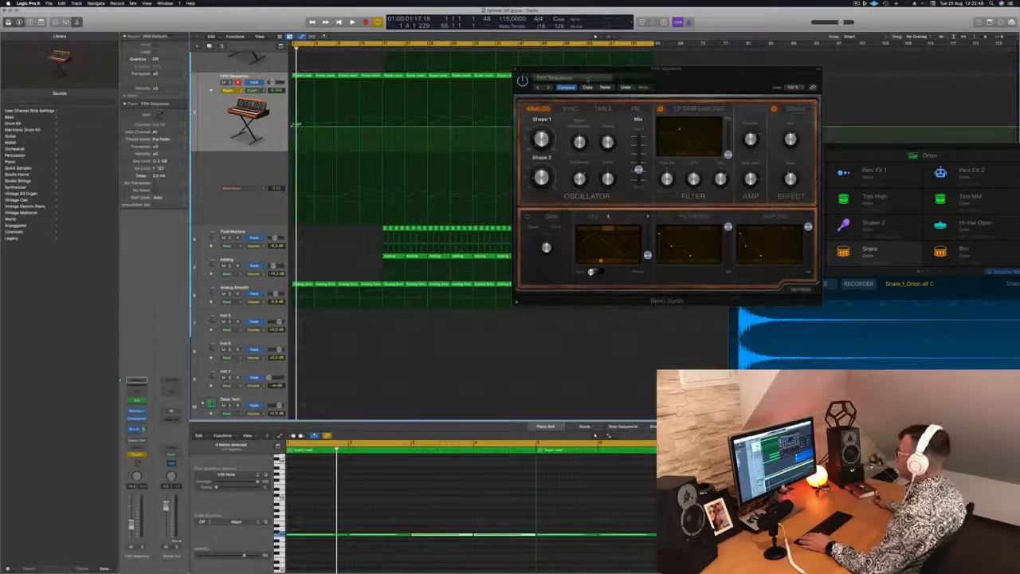
drag(663, 75, 774, 79)
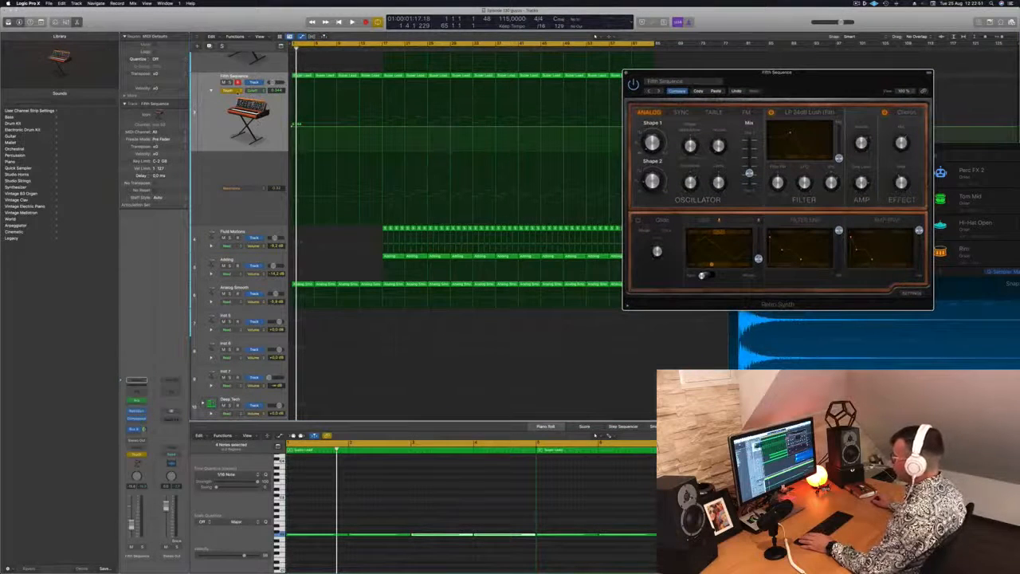
click(236, 90)
click(229, 85)
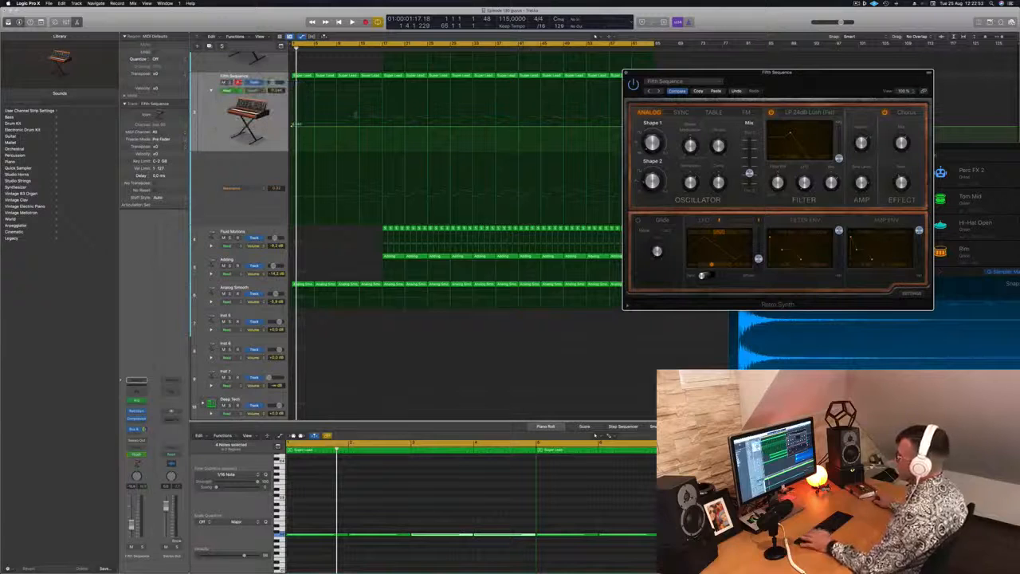
Step: Lower the cutoff automation at bar 1 so it ramps up to about bar 10, and play it
key(space)
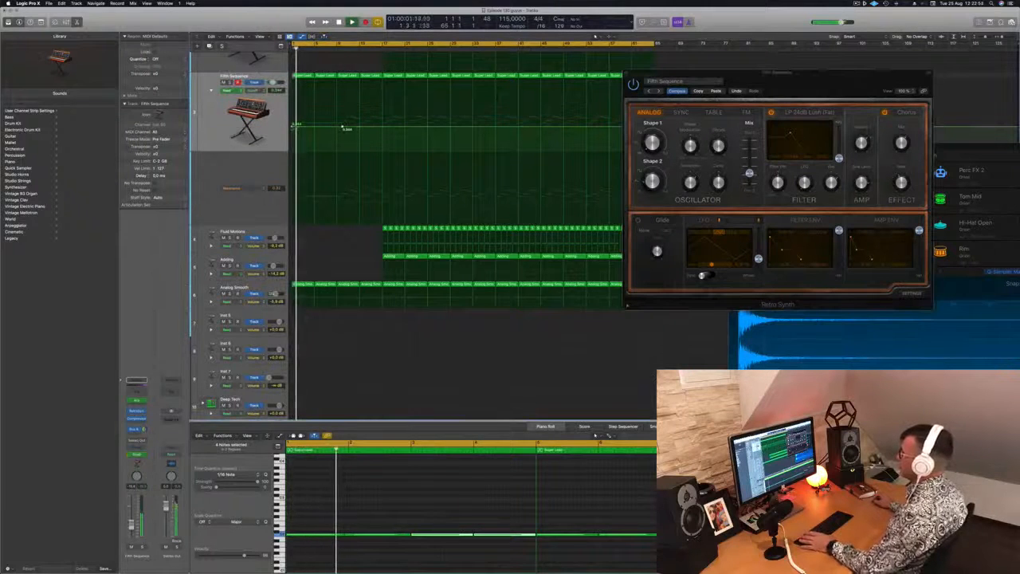
key(space)
drag(292, 125, 293, 140)
key(space)
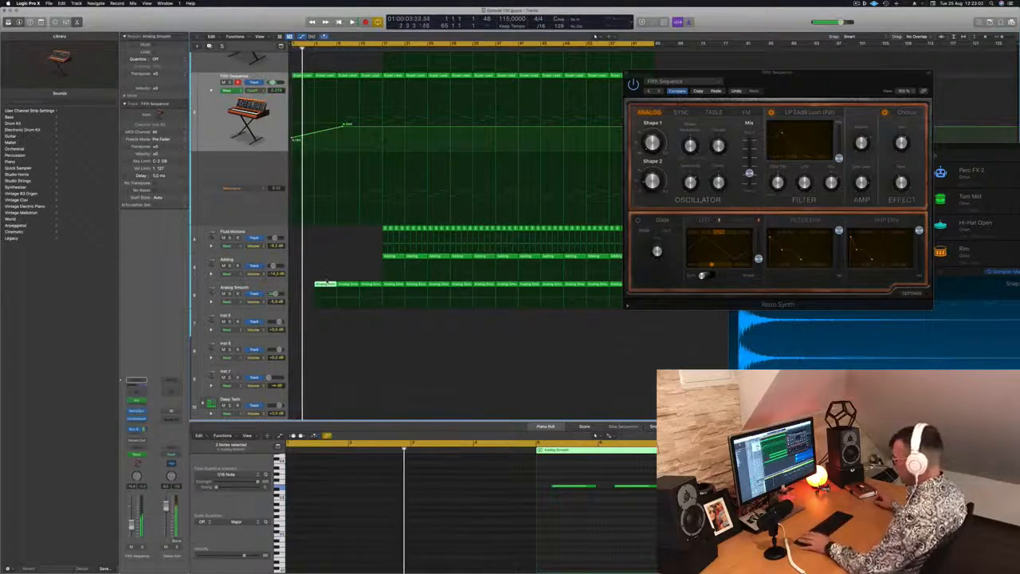
Step: Copy the second Analog Smooth region to bar 1, delete all but the first note in both regions, and play the result
key(space)
drag(327, 282, 304, 282)
key(super+Left)
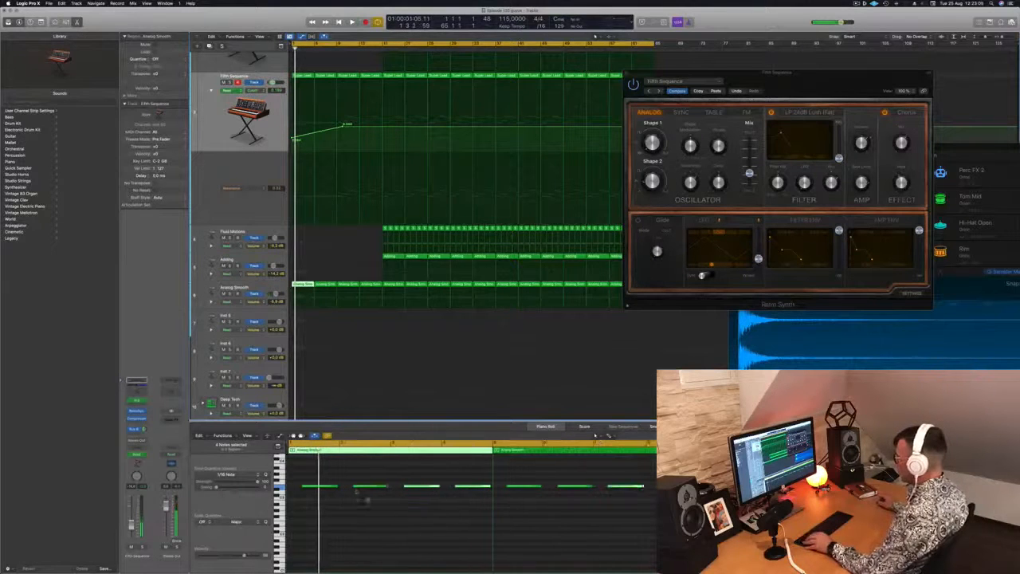
drag(352, 478, 473, 508)
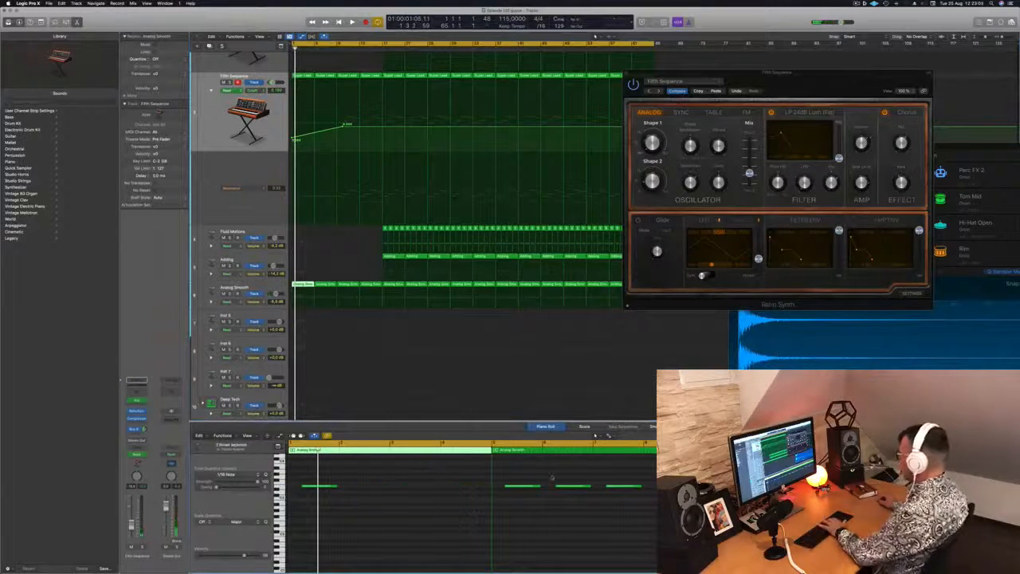
drag(552, 476, 659, 497)
key(Delete)
key(space)
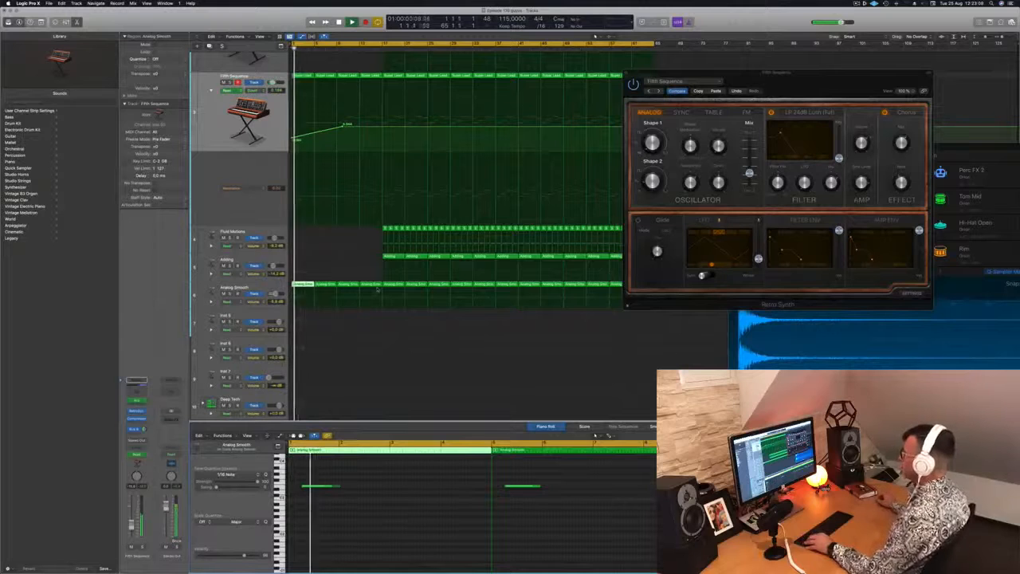
Step: Close the Retro Synth window and delete the third and fourth Analog Smooth regions
click(627, 74)
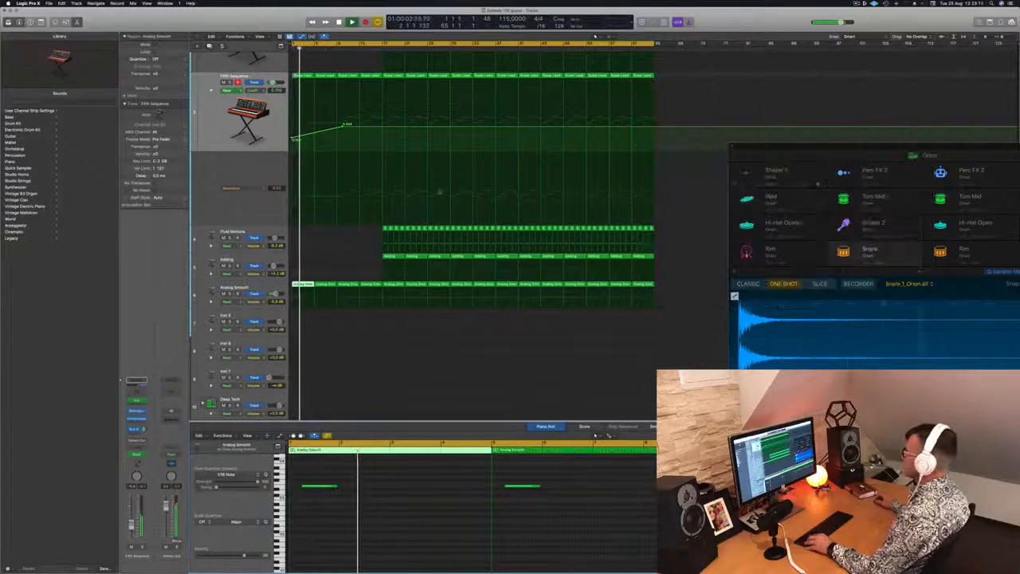
key(super+Up)
scroll(383, 210, down, 5)
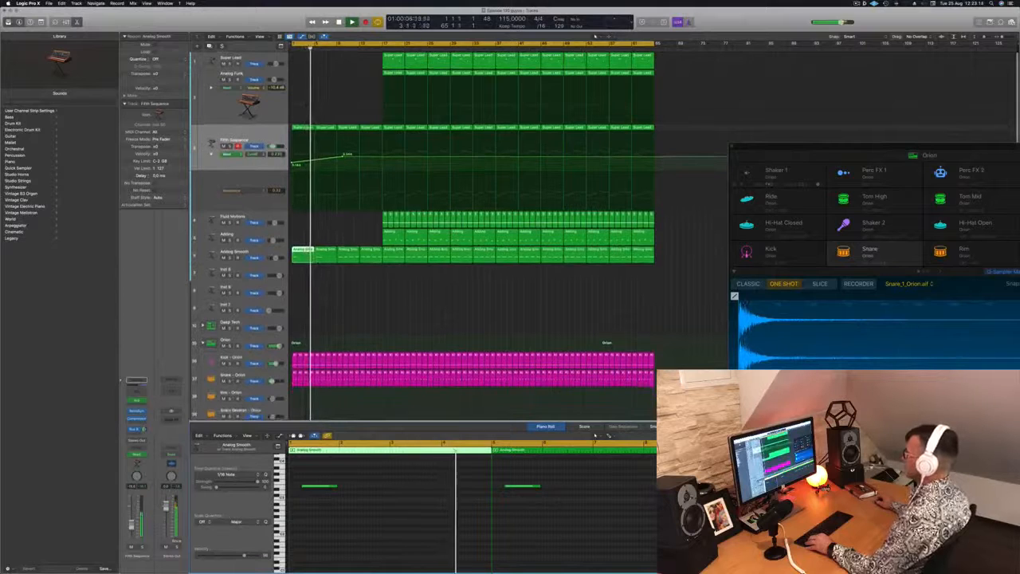
scroll(388, 296, right, 2)
scroll(389, 294, left, 1)
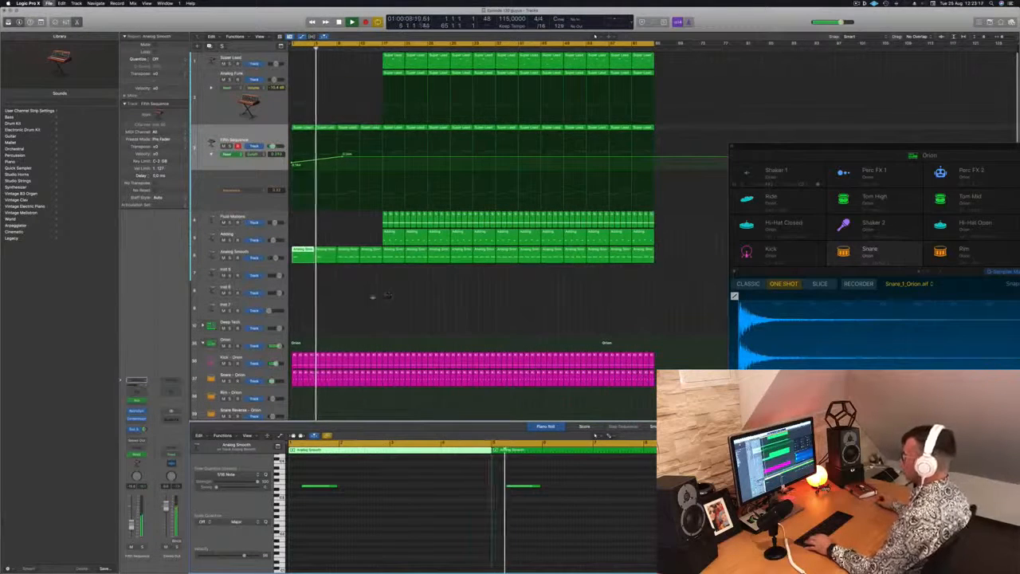
drag(347, 285, 365, 260)
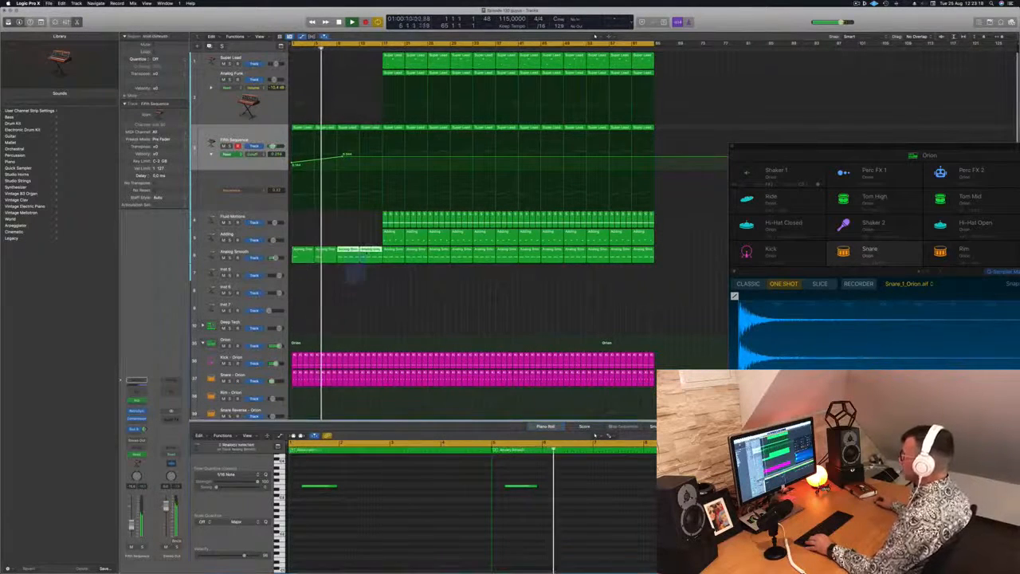
key(Delete)
Step: Delete the third and fourth Fifth Sequence regions, and copy the first two Fifth Sequence and Analog Smooth regions to bar 9
click(349, 128)
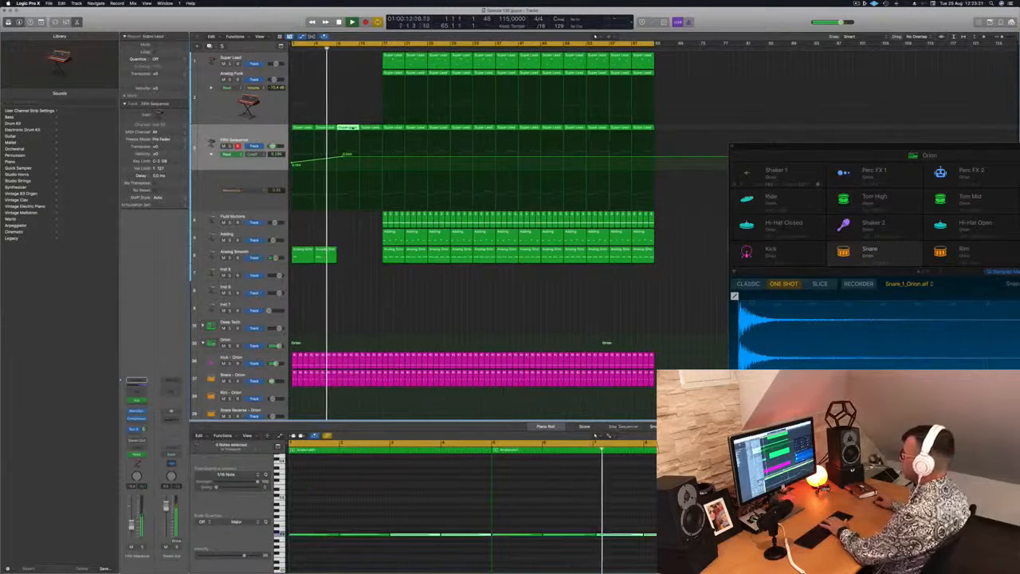
key(Delete)
click(370, 128)
key(Delete)
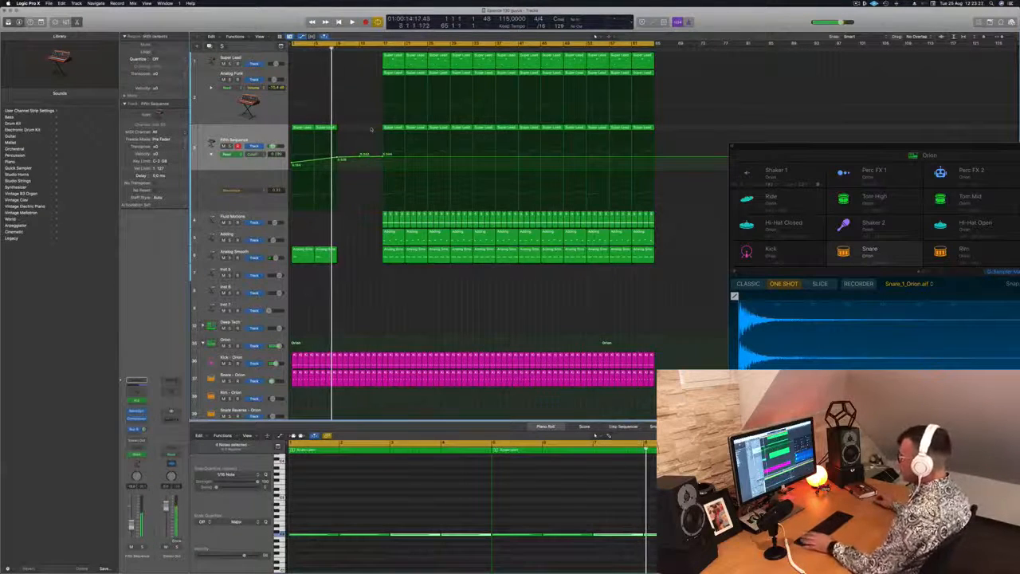
drag(363, 128, 294, 257)
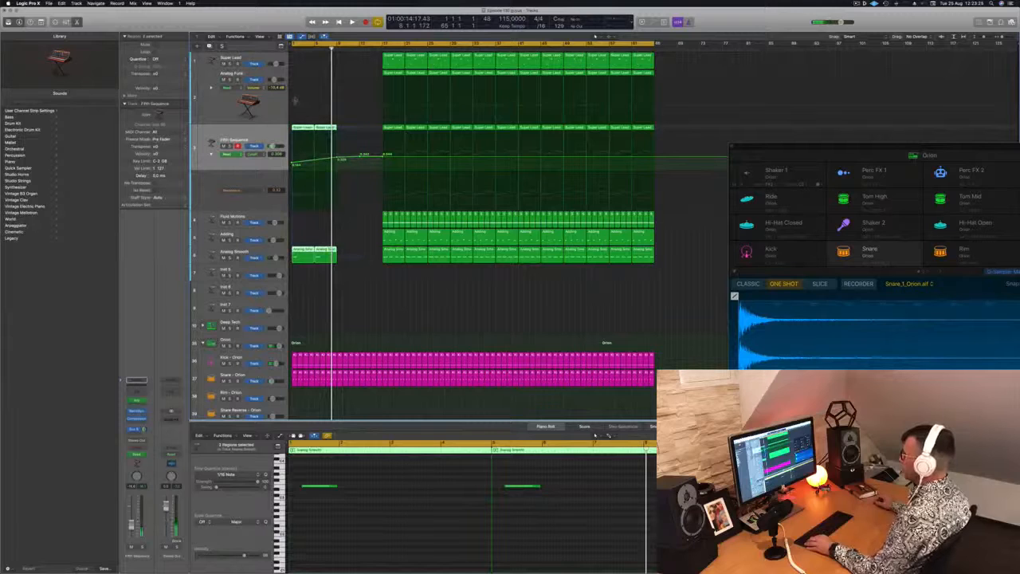
drag(301, 133, 345, 131)
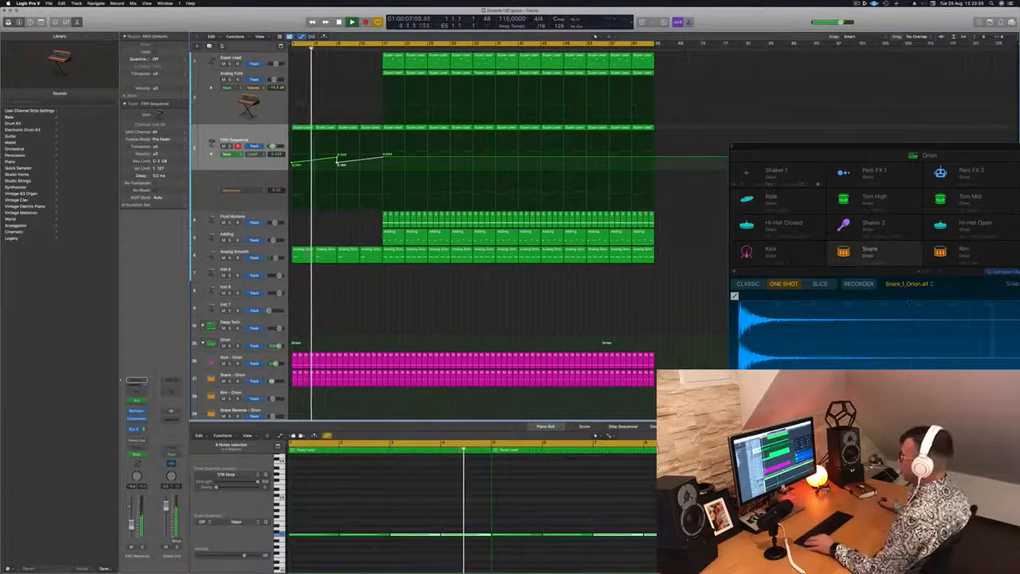
Step: Copy the first Adding region to bar 9, keep only its opening notes, and select the Adding track
drag(387, 233, 343, 236)
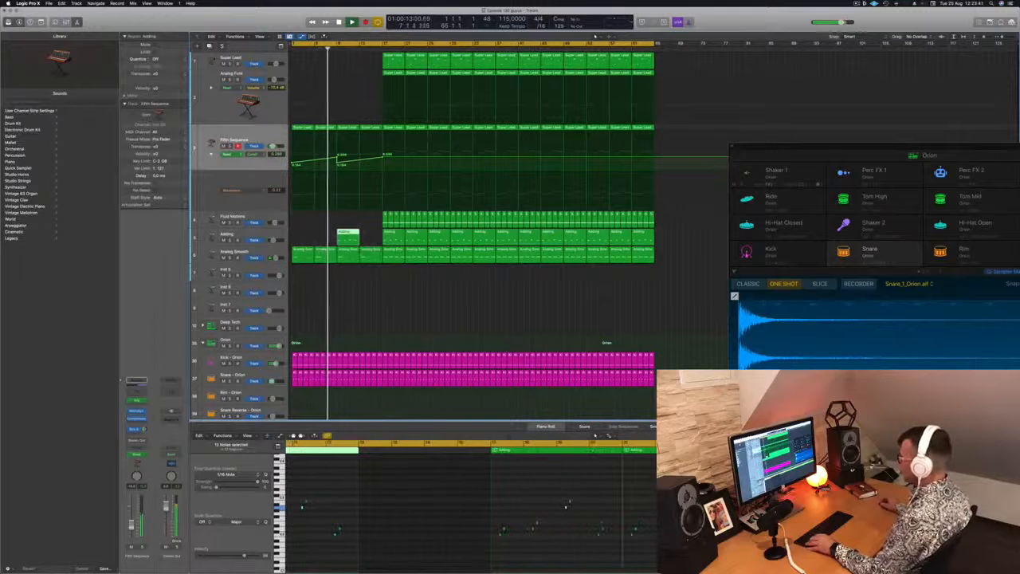
drag(378, 484, 463, 556)
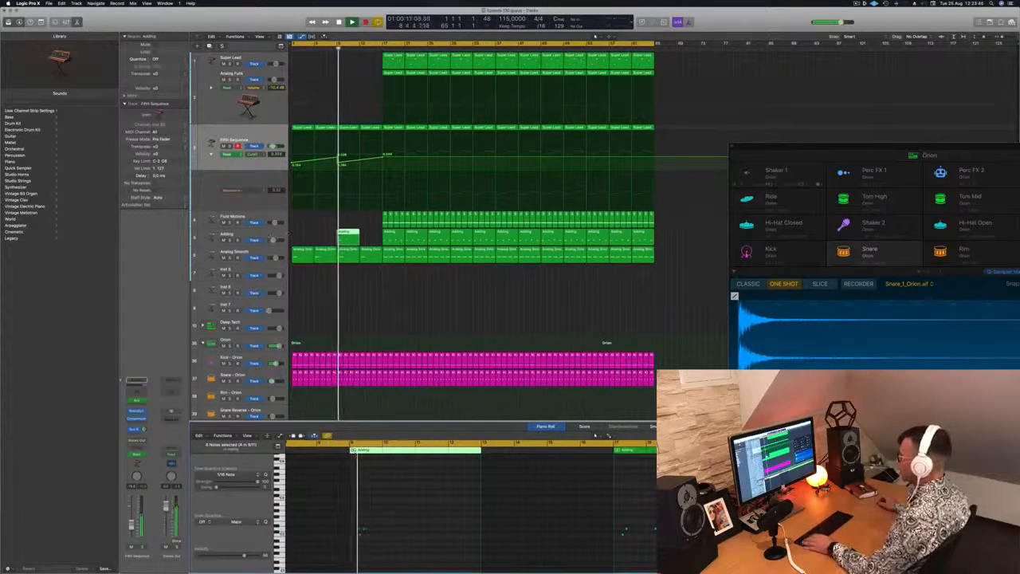
click(242, 234)
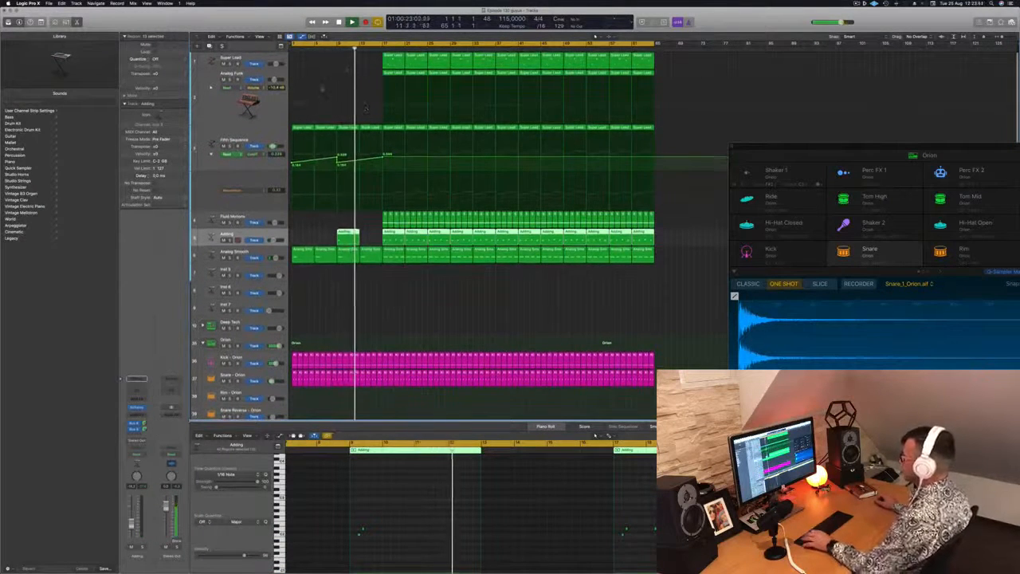
Step: Copy the selected Adding regions four bars later to fill bar 13, and play the arrangement from the beginning
drag(347, 238, 372, 239)
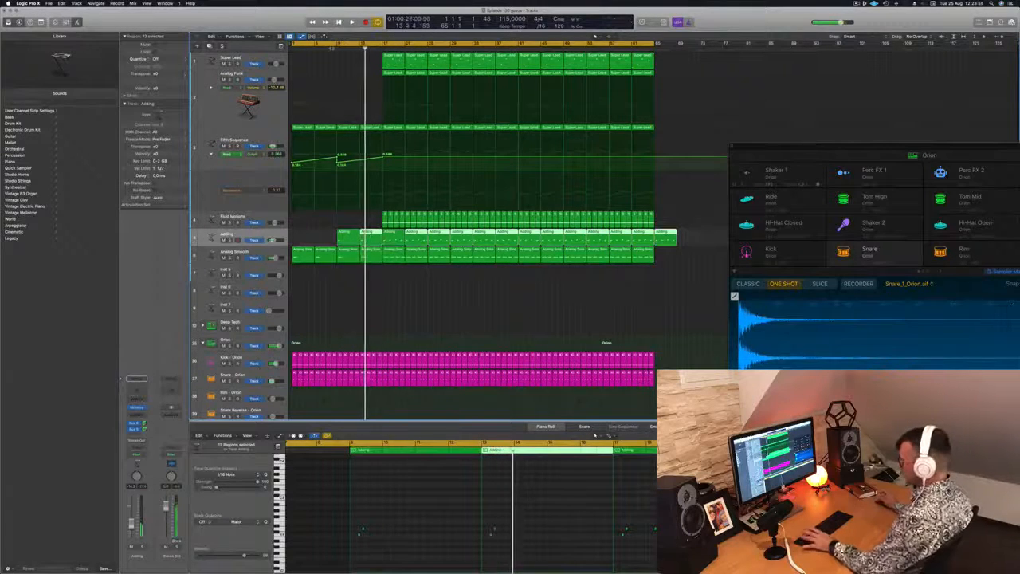
key(Return)
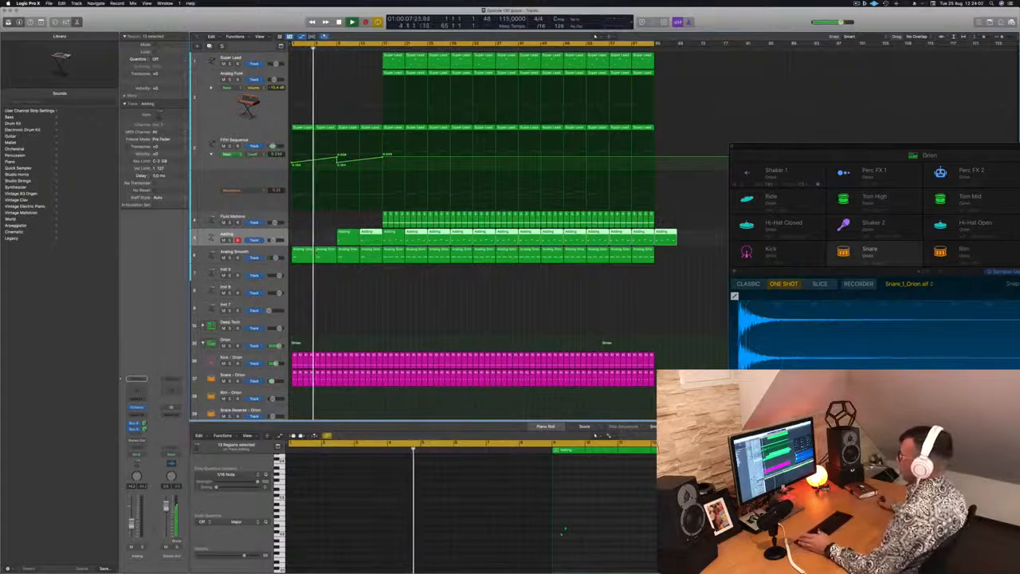
click(379, 296)
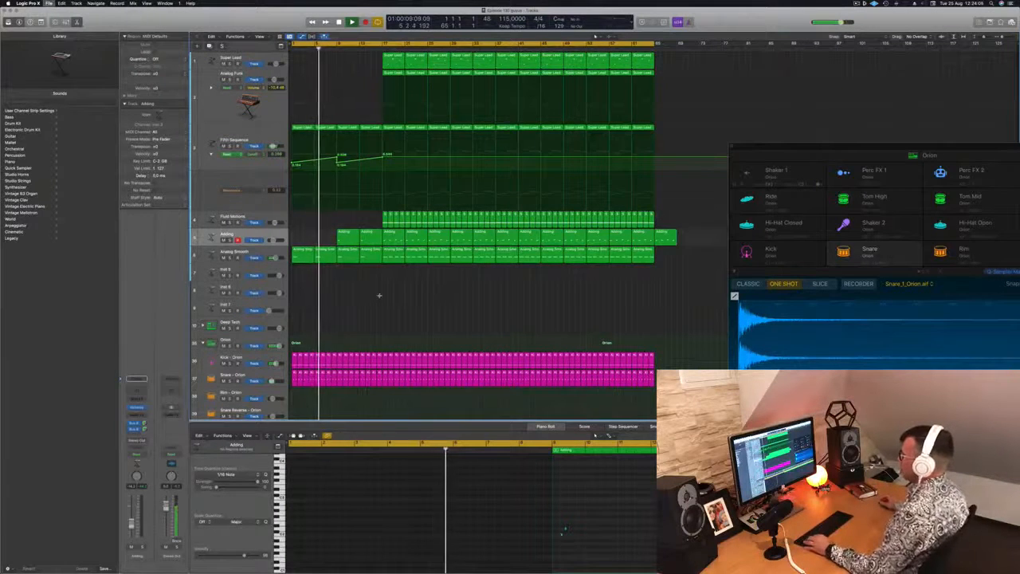
key(super+Right)
key(super+Right)
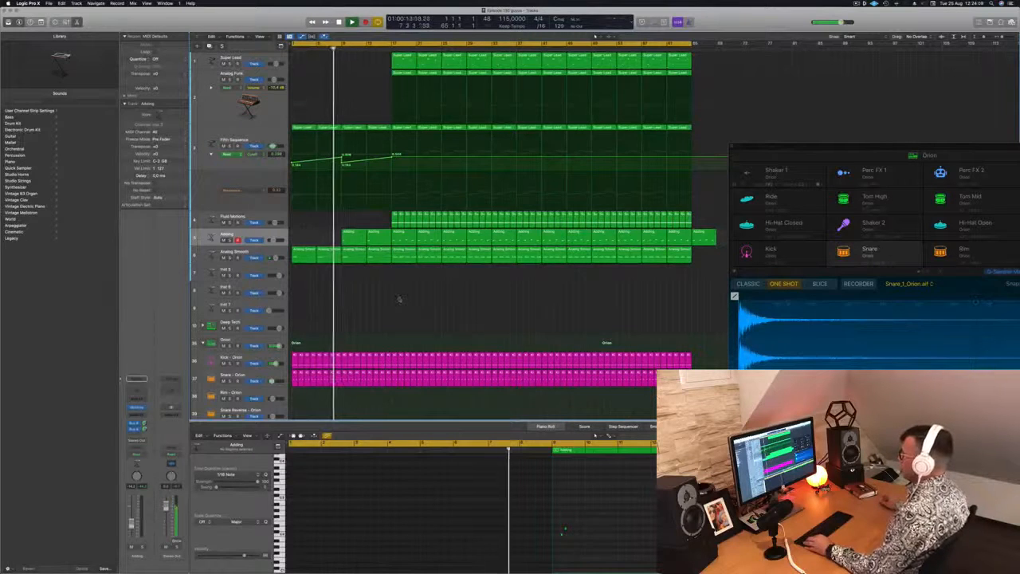
key(super+Left)
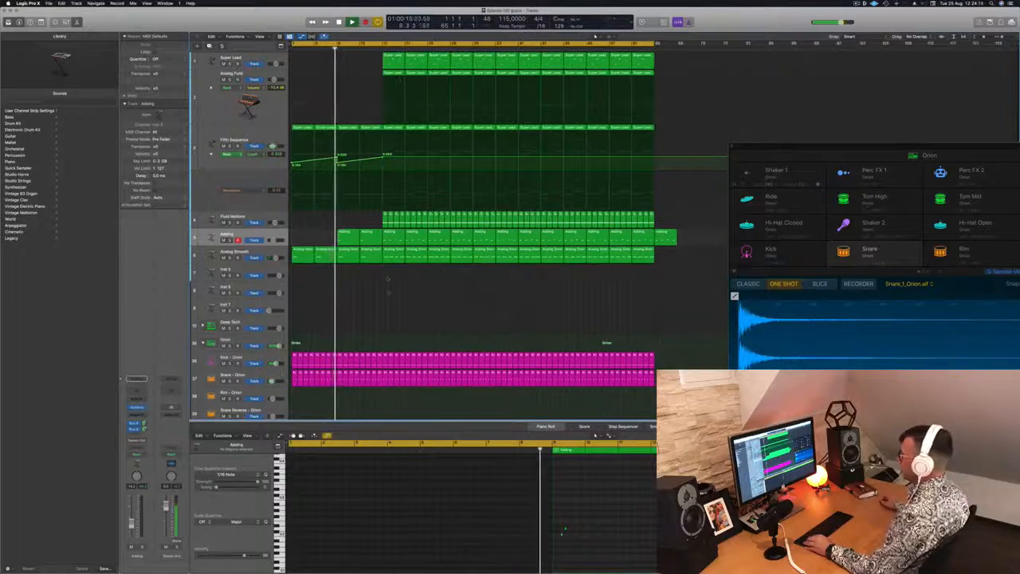
Step: Delete all Orion drum regions except the kick from bar 17 up to bar 25
scroll(387, 278, down, 8)
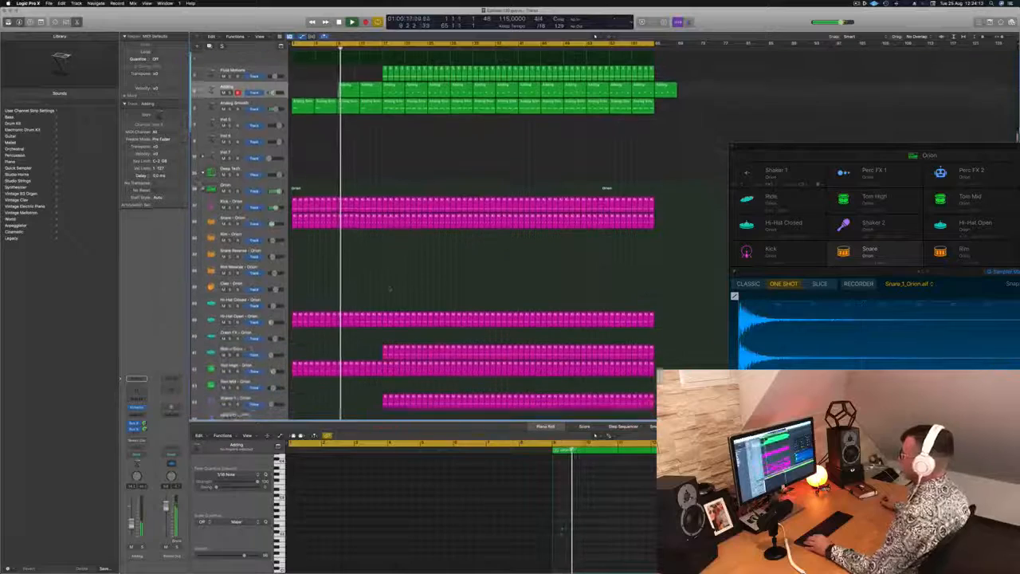
scroll(390, 288, down, 3)
scroll(389, 283, up, 3)
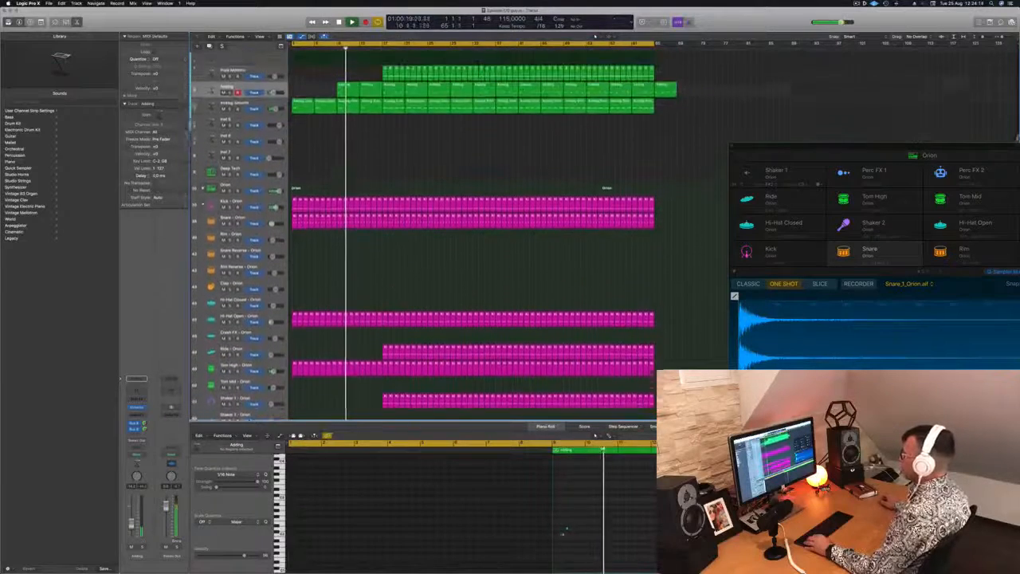
scroll(379, 231, up, 3)
scroll(388, 381, down, 3)
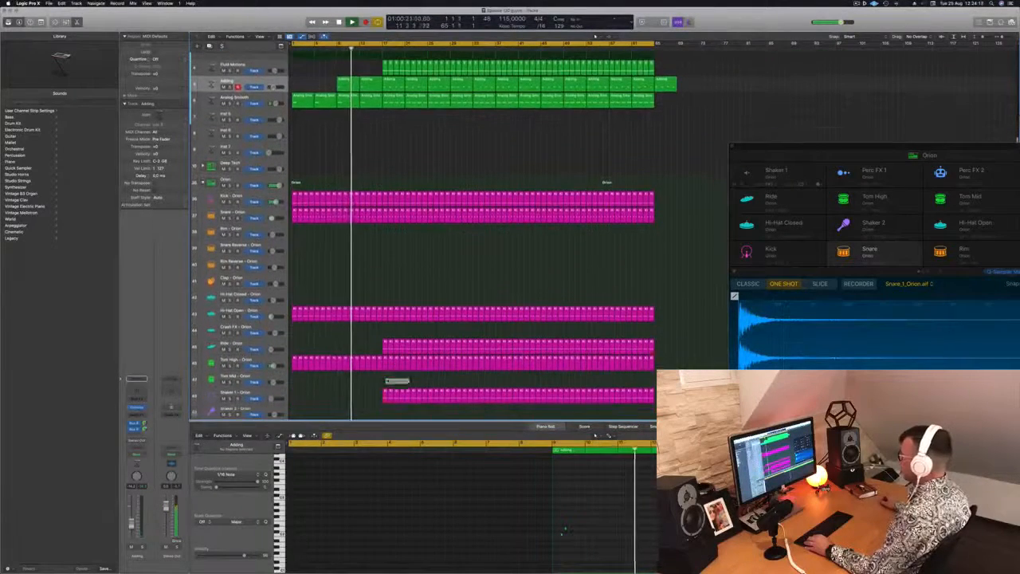
drag(385, 384, 420, 277)
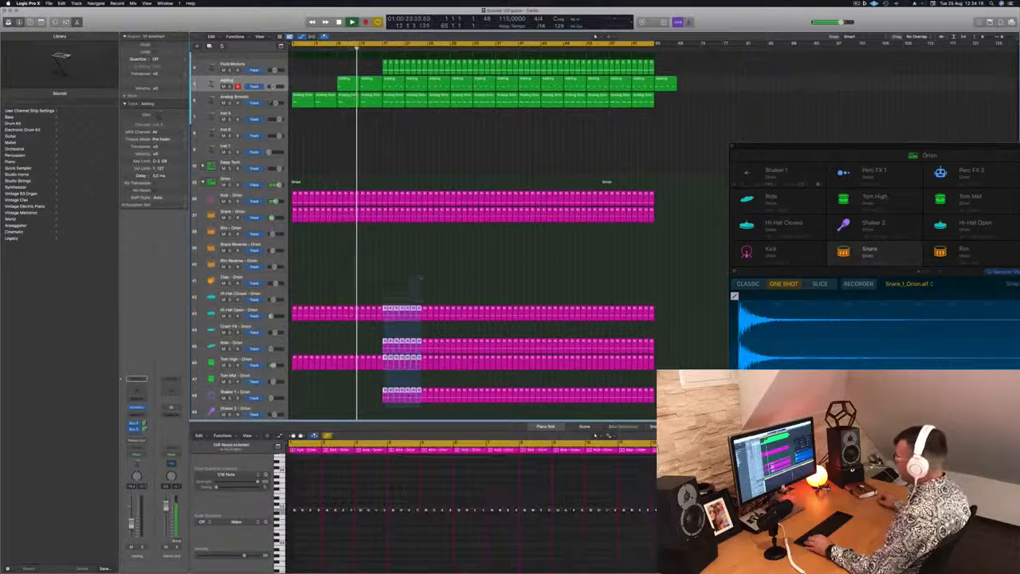
drag(421, 227, 427, 199)
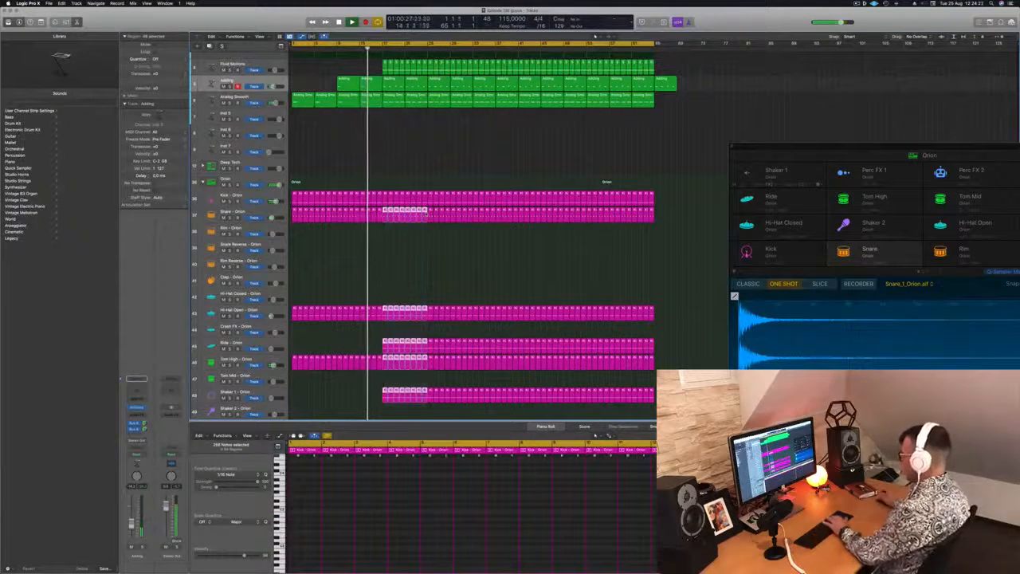
key(Delete)
Step: Delete the Fluid Motions, Adding, Analog Smooth and Analog Funk regions between bars 17 and 25, and select the Super Lead track
scroll(404, 190, up, 5)
scroll(398, 196, up, 1)
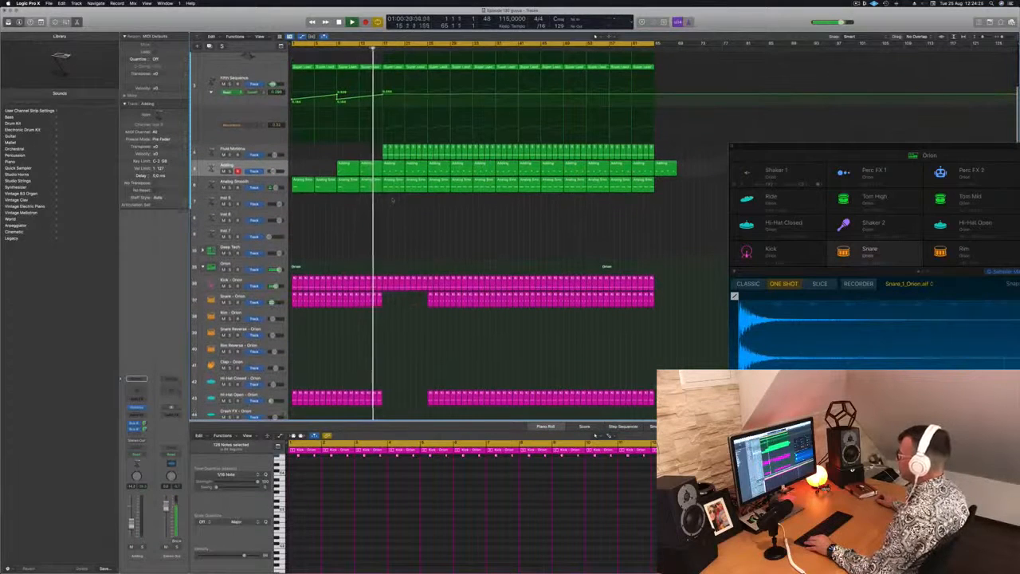
drag(403, 194, 411, 172)
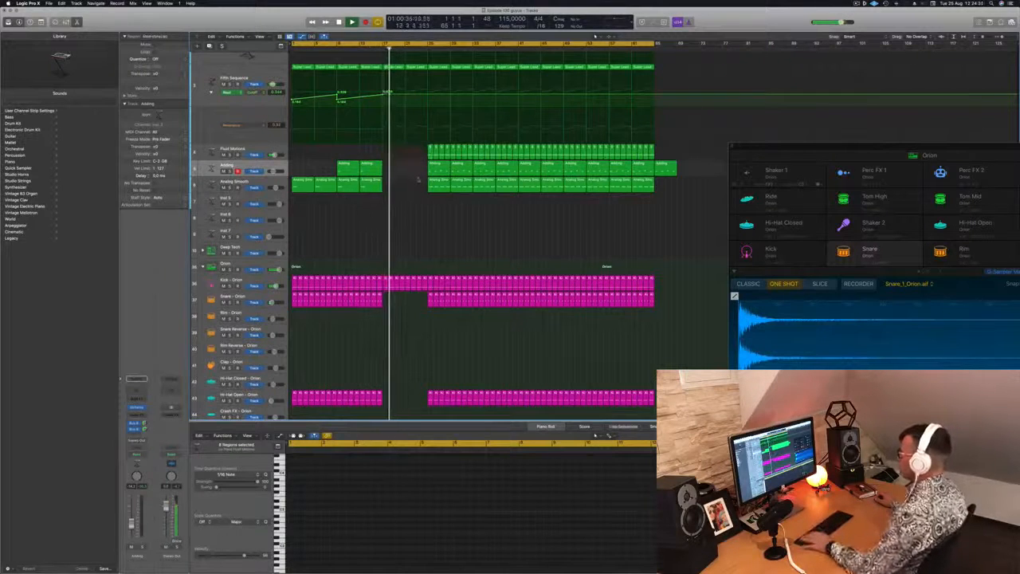
scroll(417, 180, up, 4)
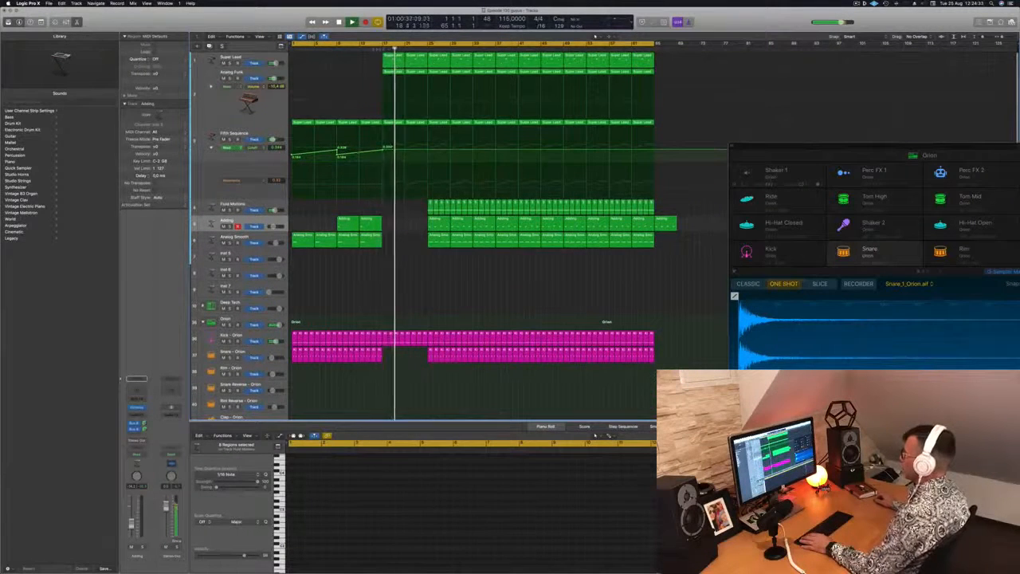
click(393, 72)
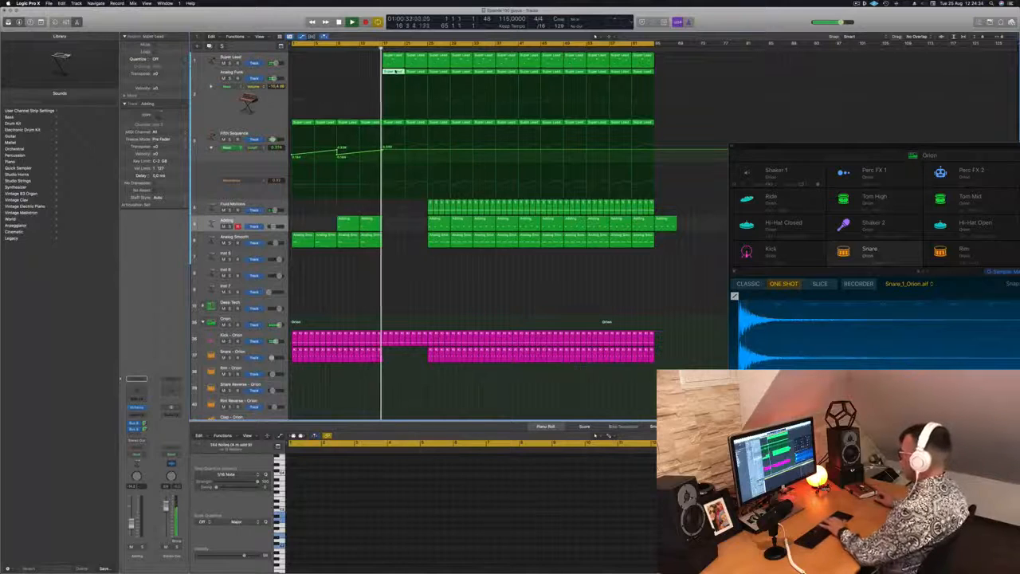
key(Up)
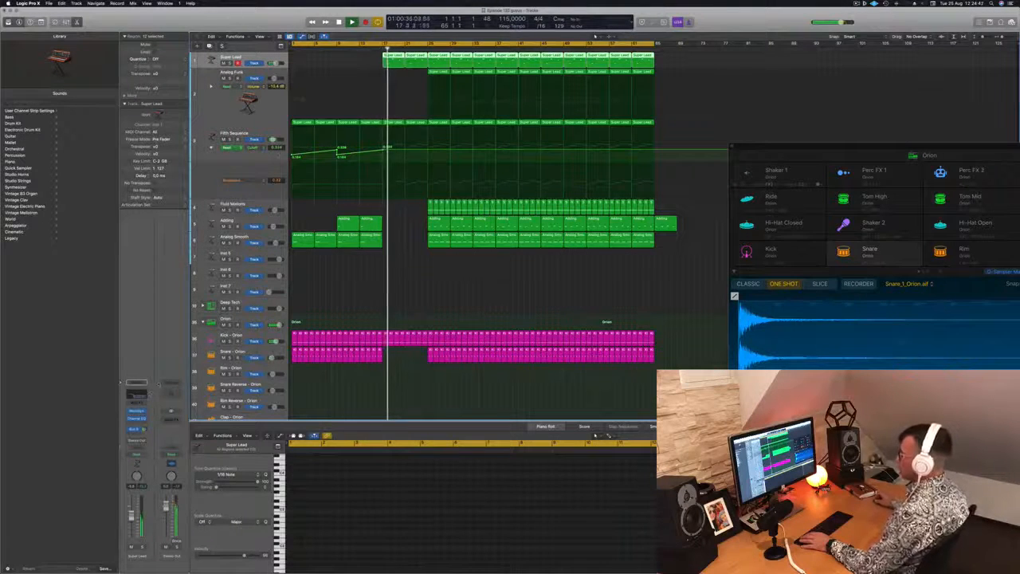
Step: Open the Super Lead track's Channel EQ and compare its sound with the 167 Hz high-cut band turned off
click(134, 394)
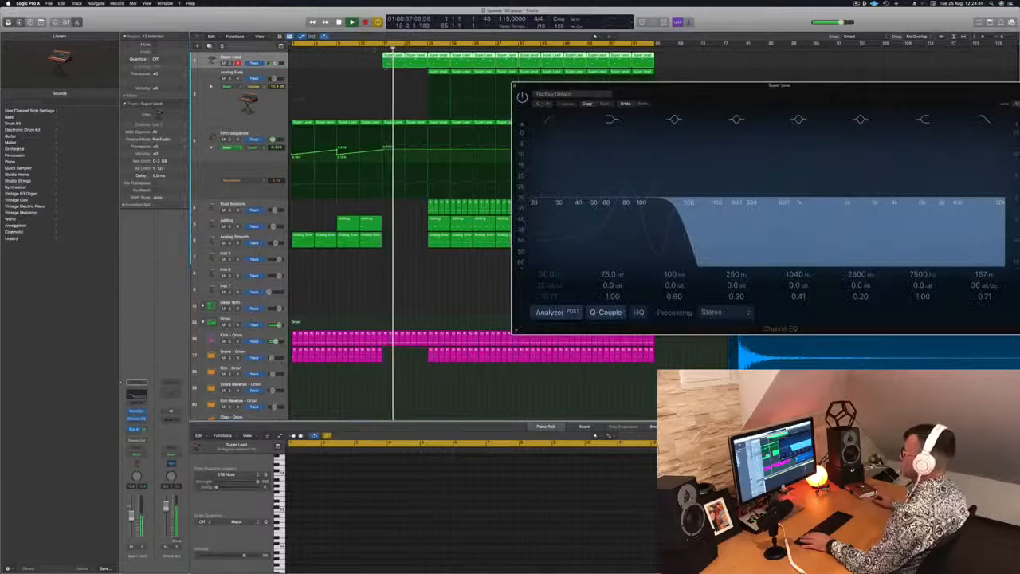
click(372, 49)
drag(618, 86, 196, 139)
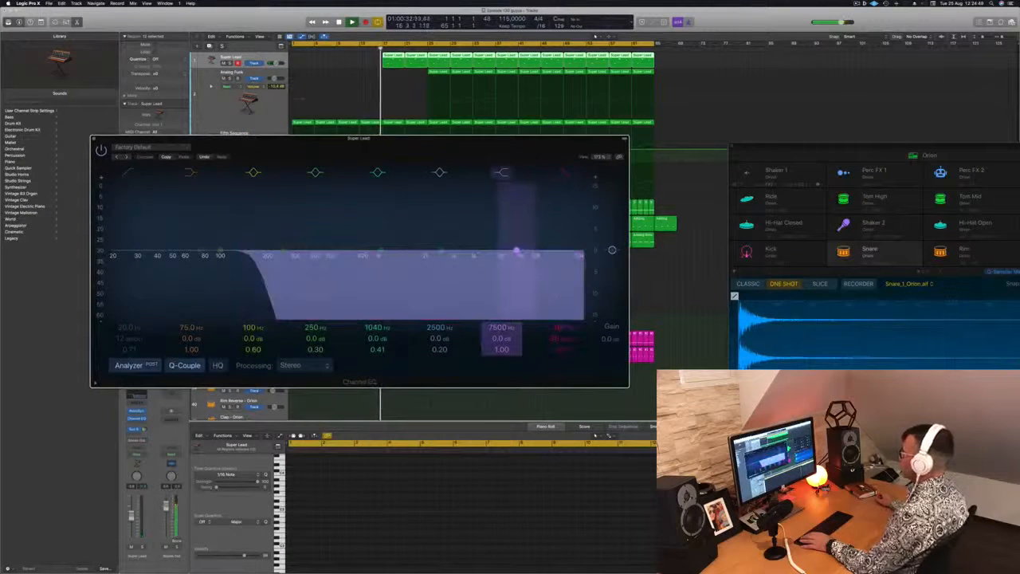
drag(498, 154, 823, 160)
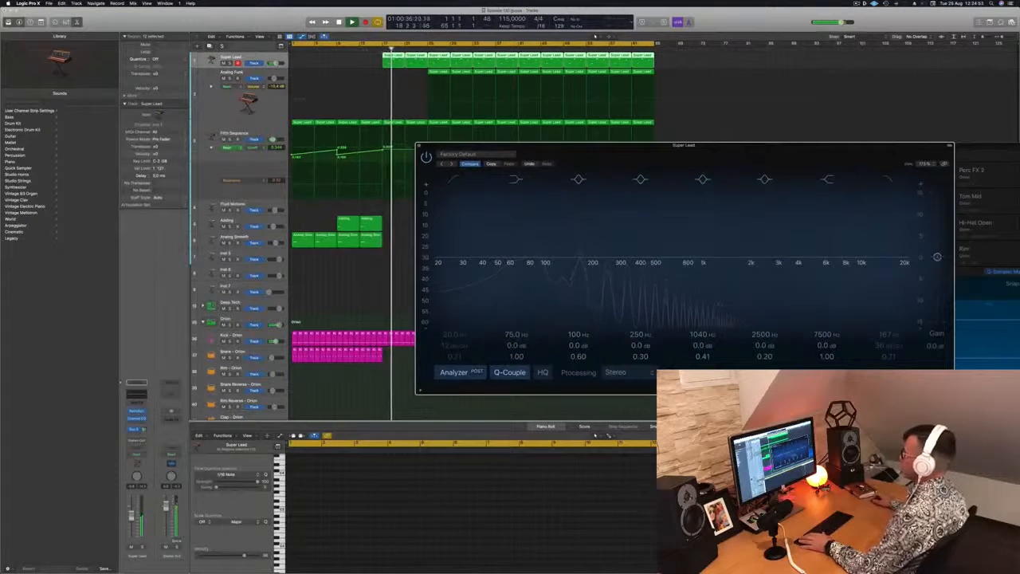
Step: Drop the Fifth Sequence cutoff automation to about 0.14 at bar 17, and re-enable the Super Lead EQ's 167 Hz high cut
click(377, 48)
drag(383, 151, 383, 149)
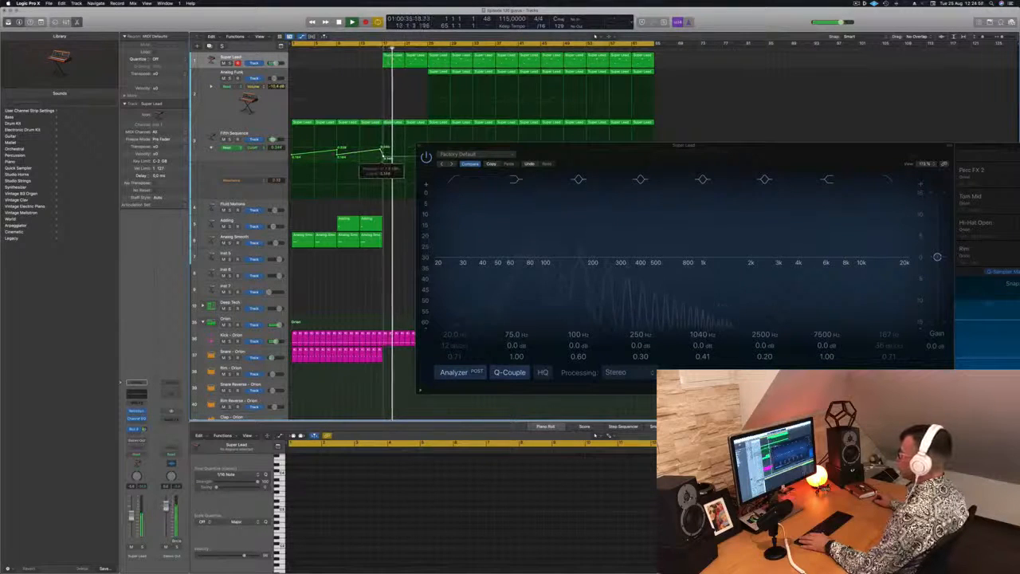
drag(491, 144, 324, 189)
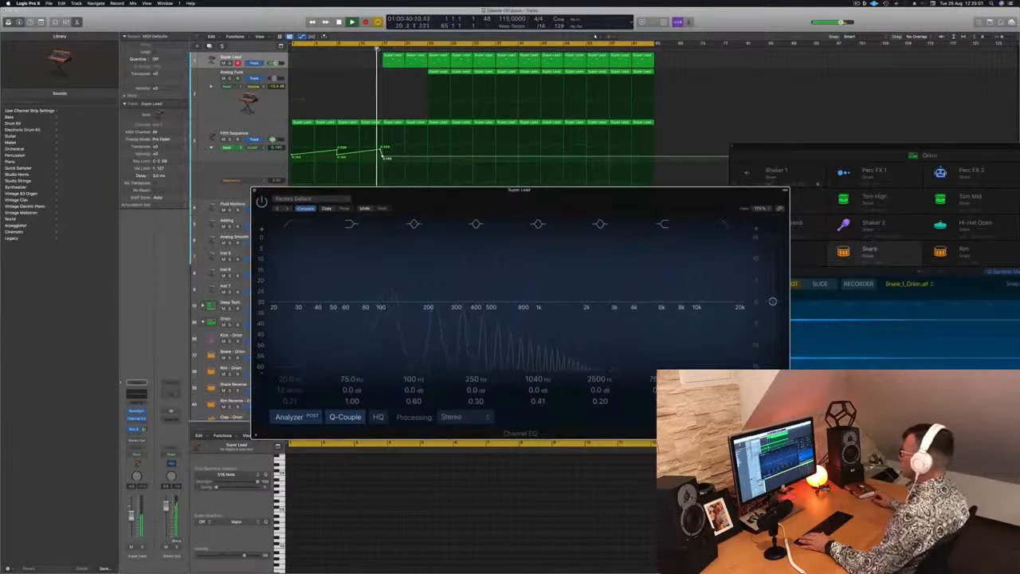
drag(520, 189, 729, 172)
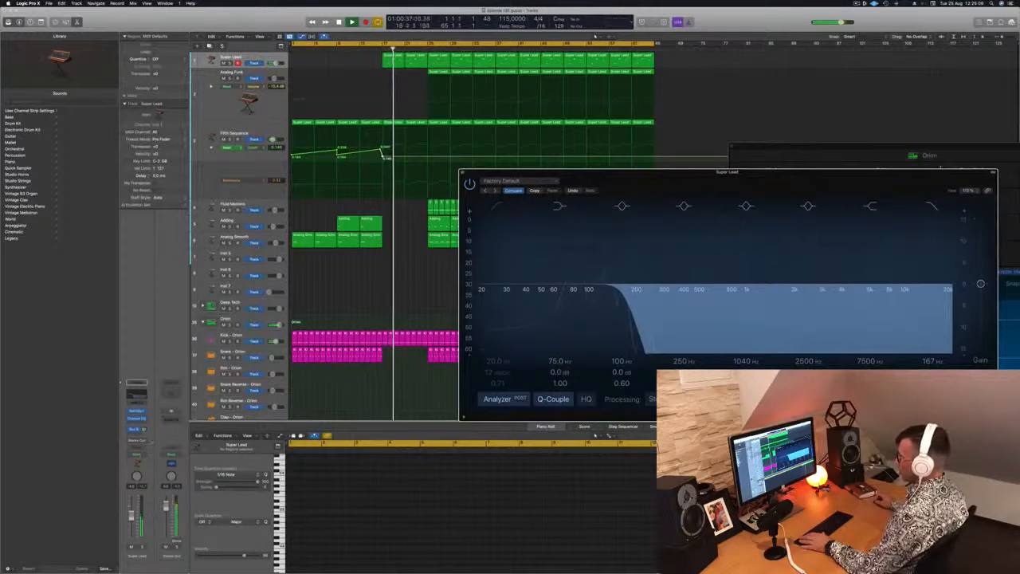
Step: Set Super Lead's automation mode to Touch, show its high-cut frequency automation lane, and close the Channel EQ
click(137, 454)
click(138, 461)
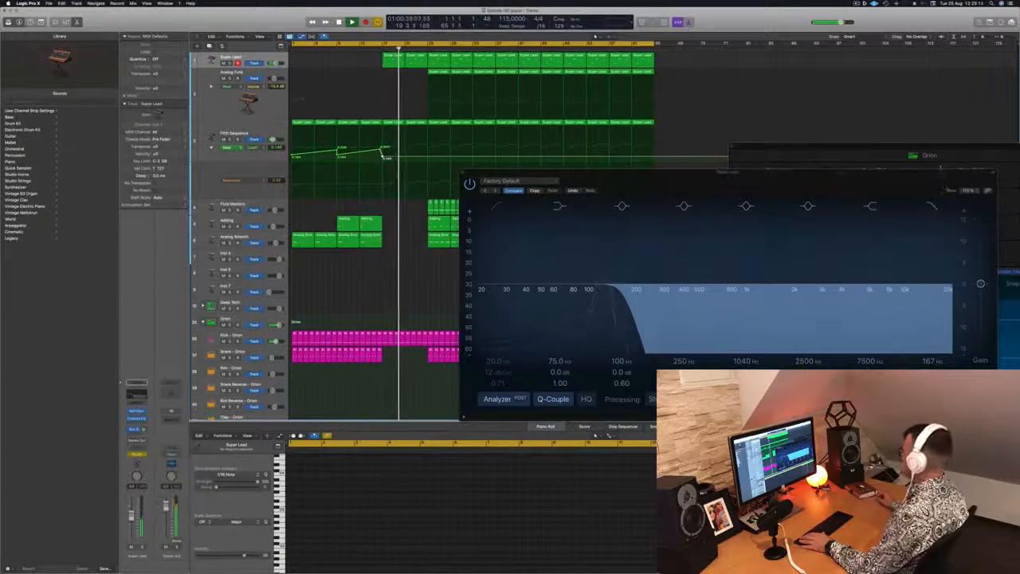
drag(903, 172, 809, 177)
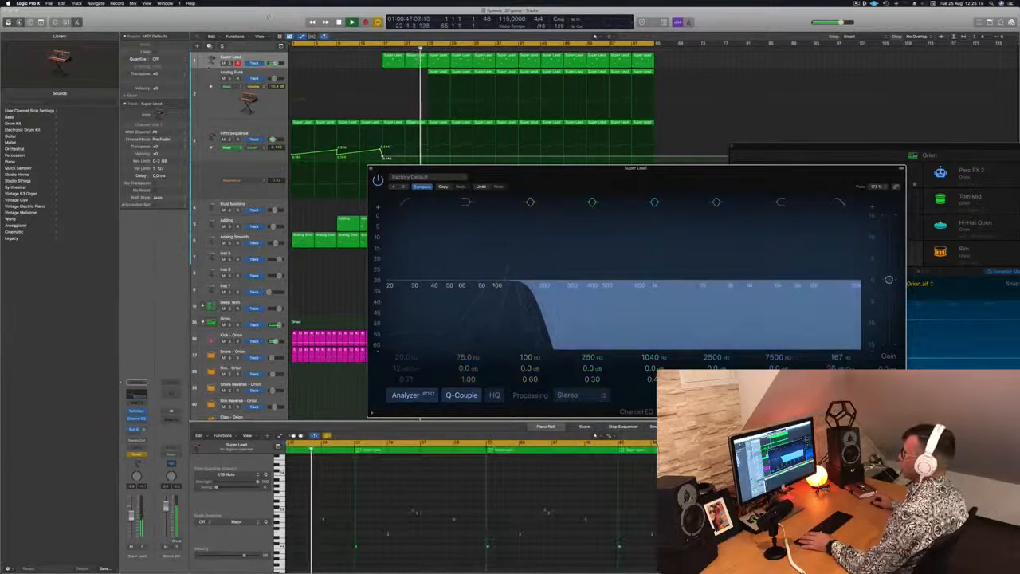
click(246, 59)
key(a)
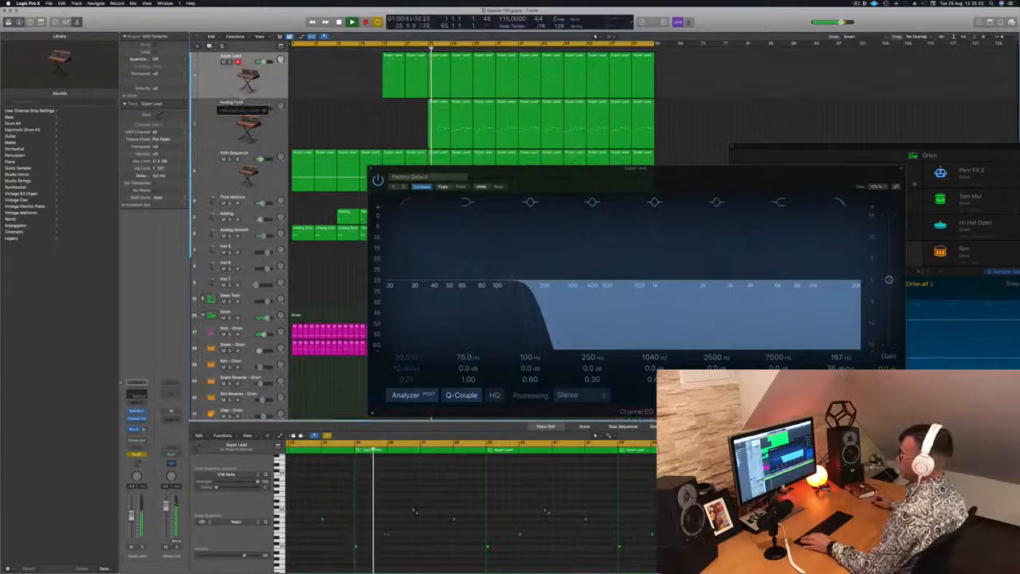
key(a)
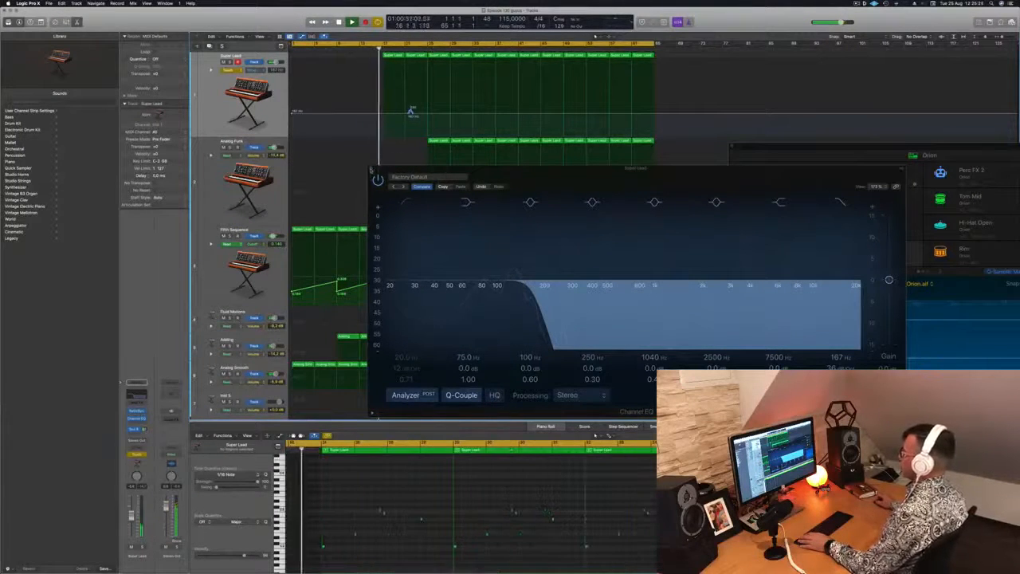
click(372, 169)
Step: Ramp Super Lead's high-cut automation from 167 Hz near bar 21 to almost the maximum at bar 25, and set the automation mode to Read
drag(413, 113, 429, 61)
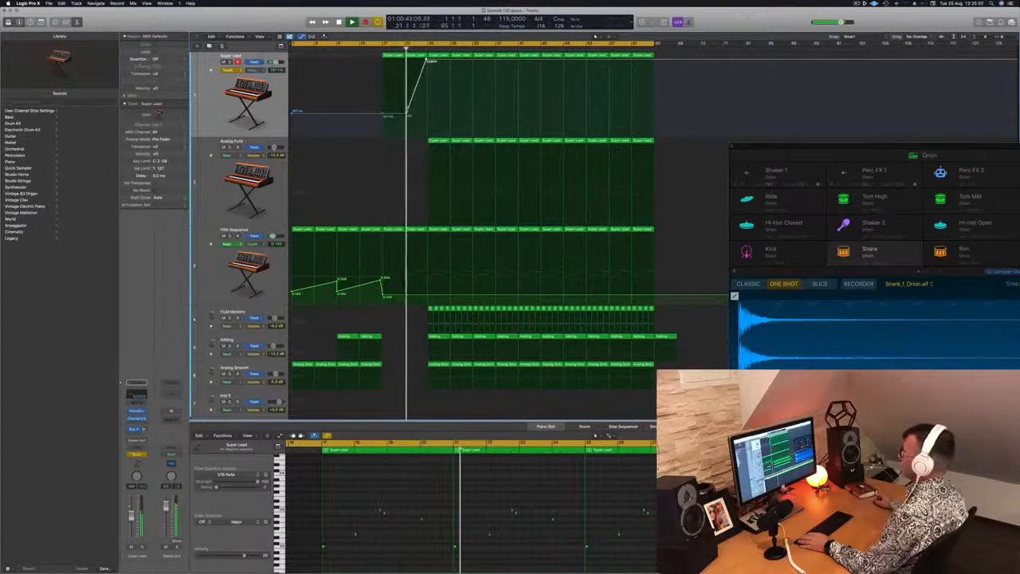
drag(408, 116, 405, 116)
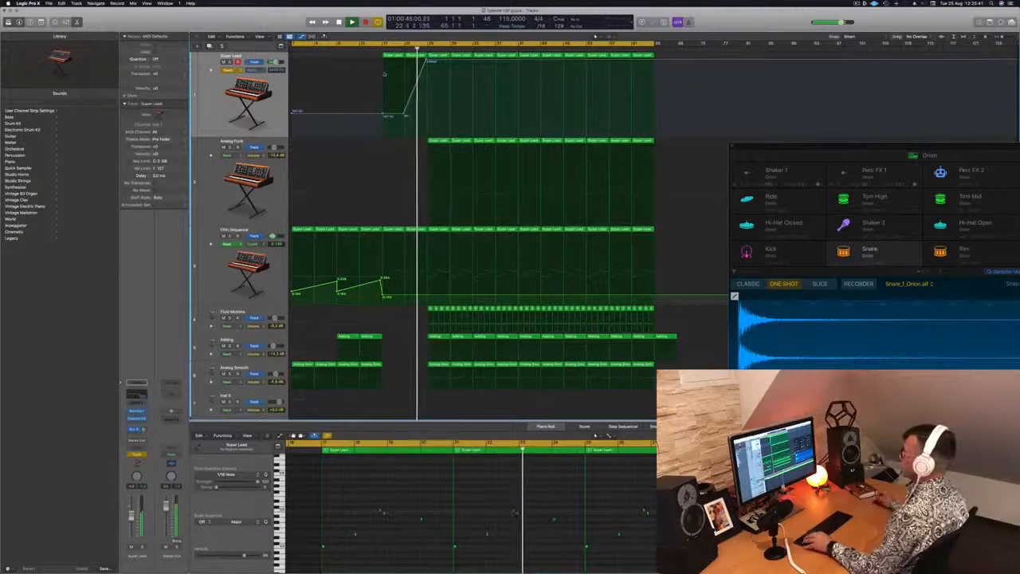
click(231, 71)
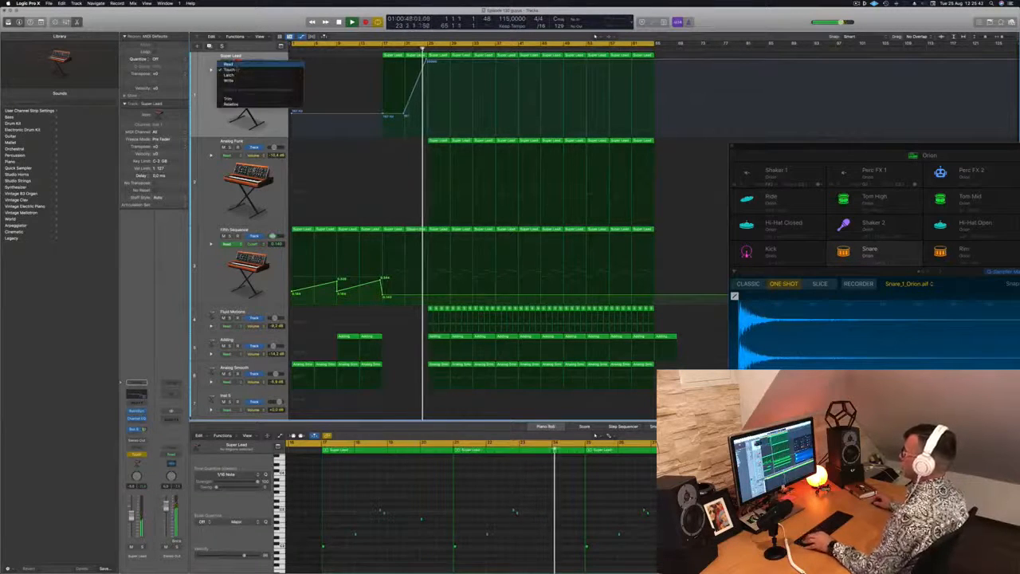
click(231, 62)
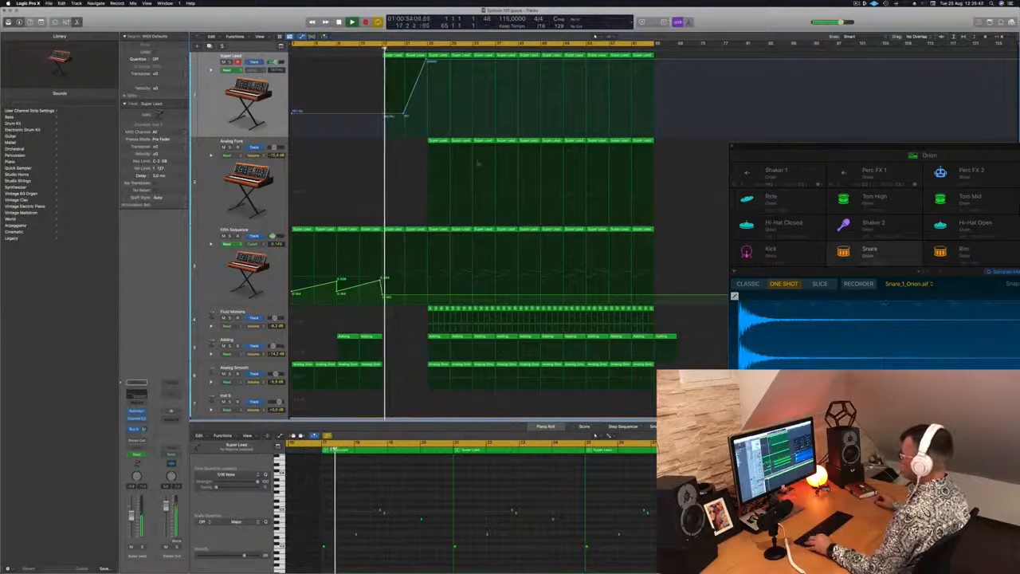
Step: Delete the Analog Funk regions at bars 25 and 29, and ramp the Fifth Sequence cutoff automation down to near zero at bar 25
click(438, 141)
key(Delete)
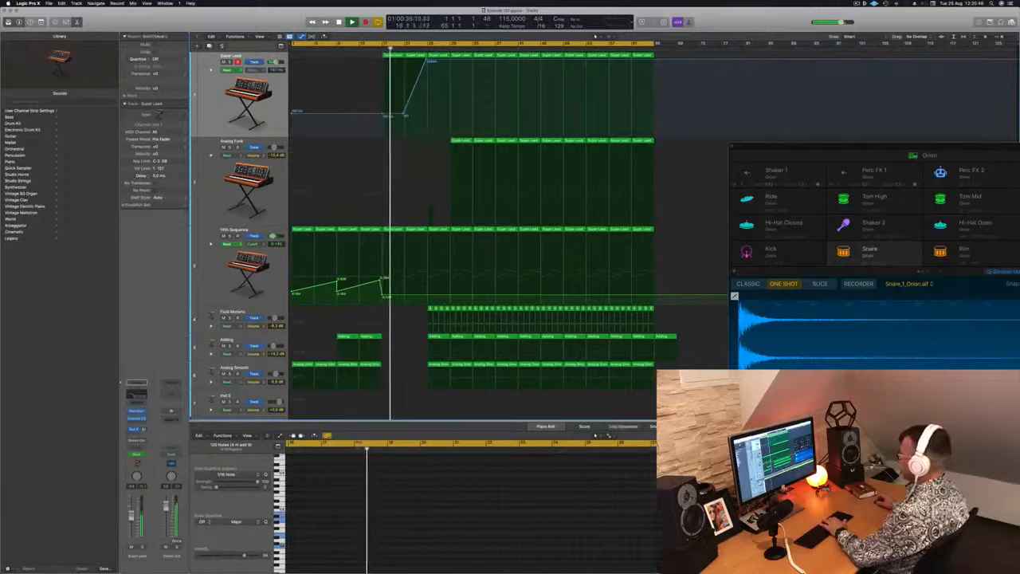
key(Delete)
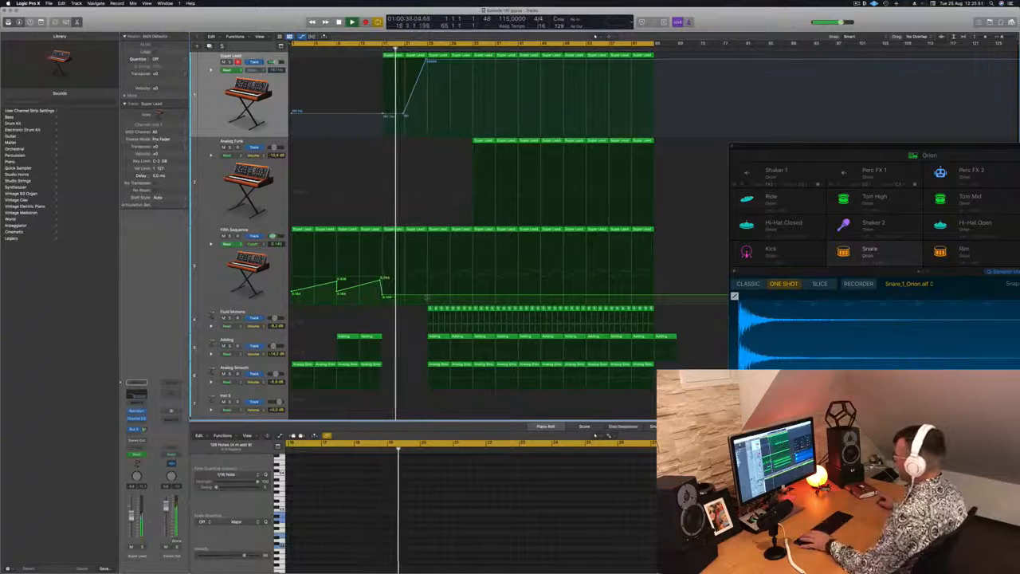
click(428, 296)
drag(428, 297, 428, 302)
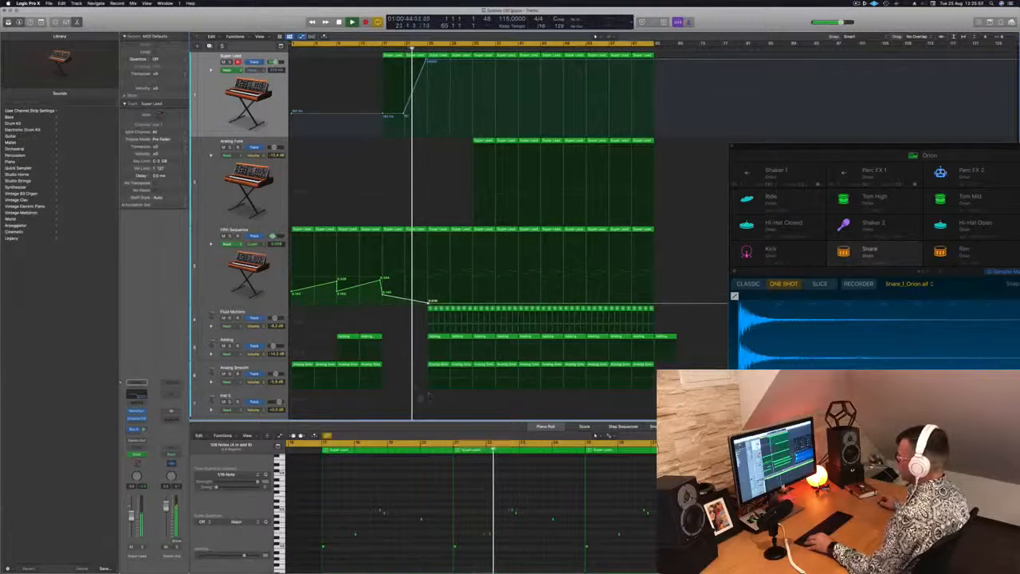
Step: Delete the Orion kick and snare regions from bar 25 up to bar 29
scroll(399, 326, down, 5)
scroll(440, 342, down, 5)
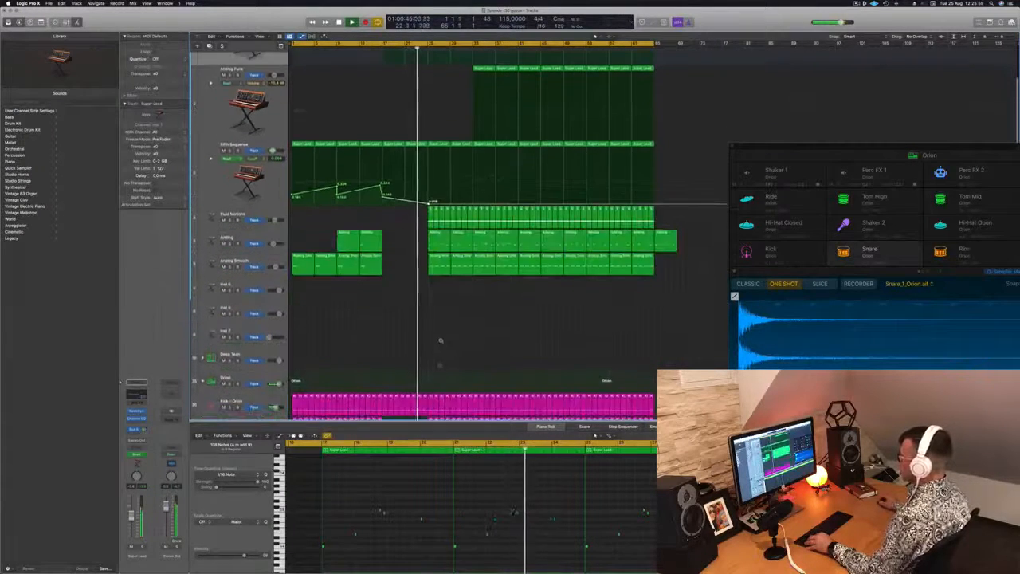
drag(428, 360, 448, 335)
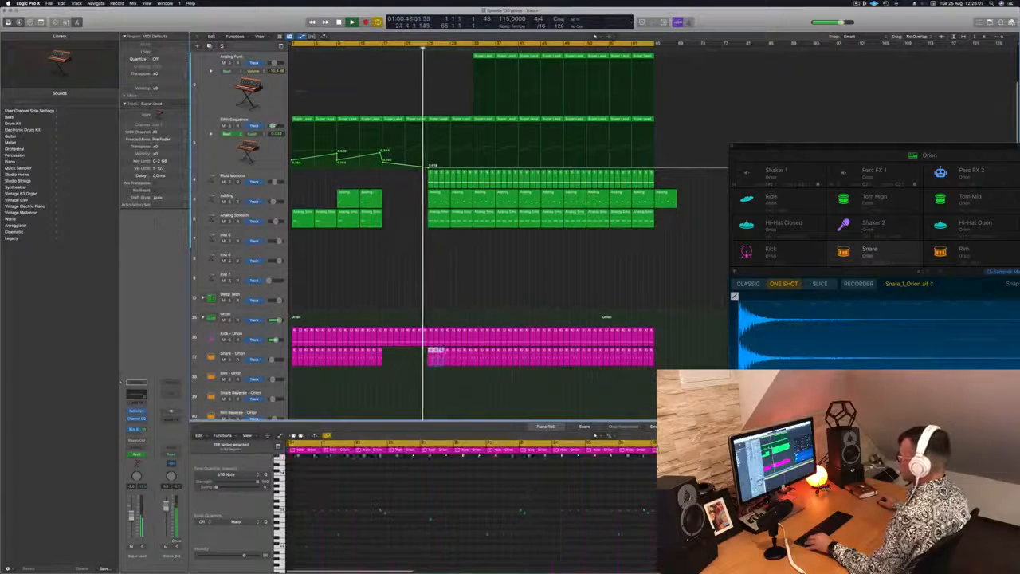
key(Delete)
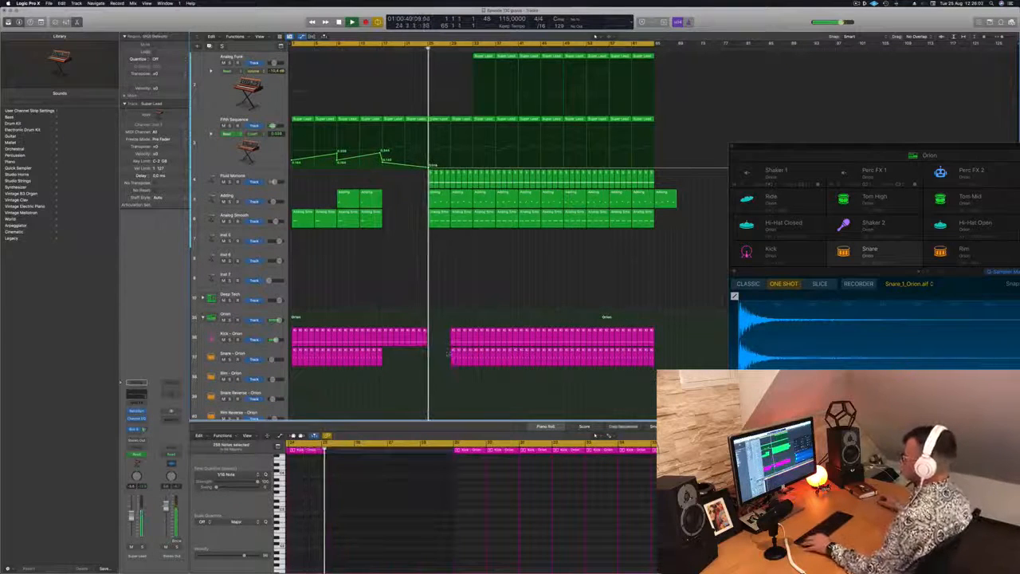
Step: Delete the Orion Hi-Hat Open, Ride, Tom High and Shaker 1 regions from bar 25 up to bar 29
scroll(470, 239, down, 4)
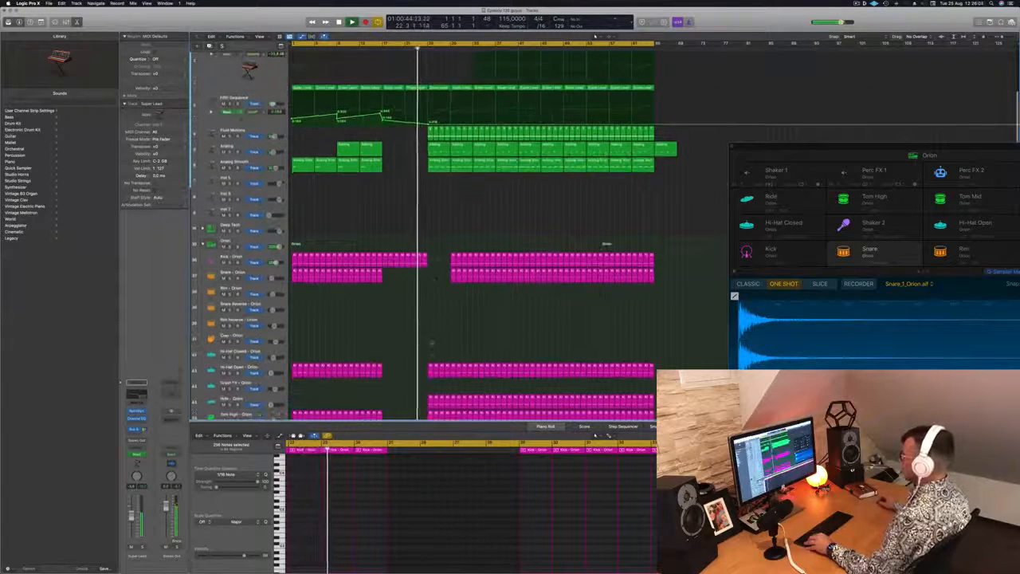
scroll(418, 343, down, 3)
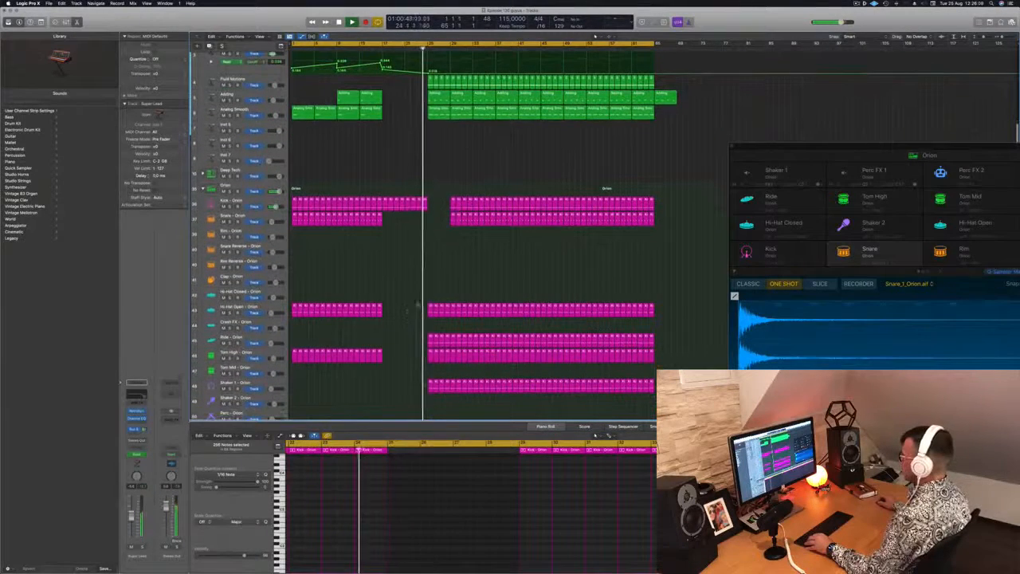
drag(416, 304, 446, 396)
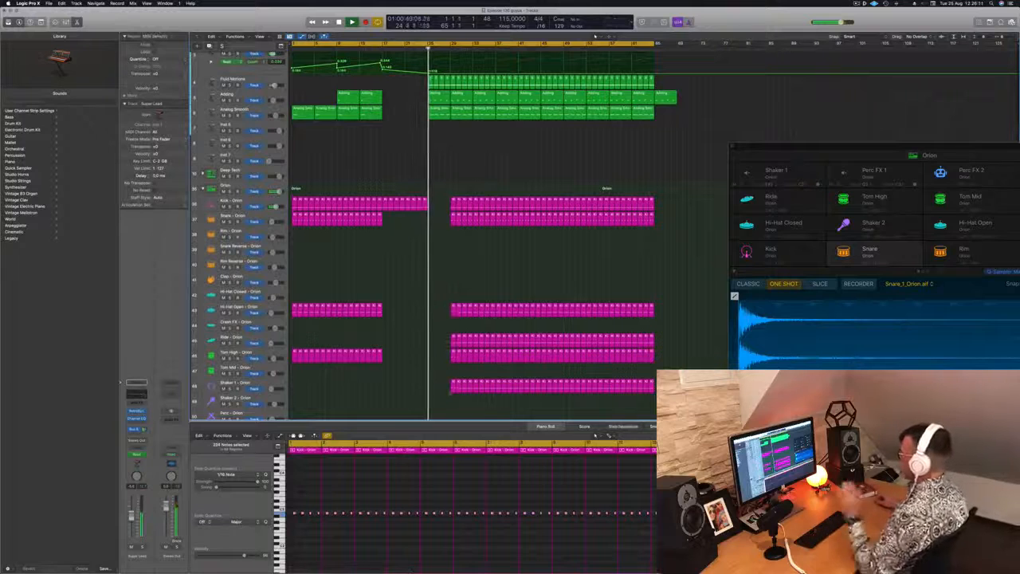
Step: Delete the Analog Smooth region at bar 25 and the Fluid Motions regions from bar 25 up to bar 33
scroll(470, 231, up, 6)
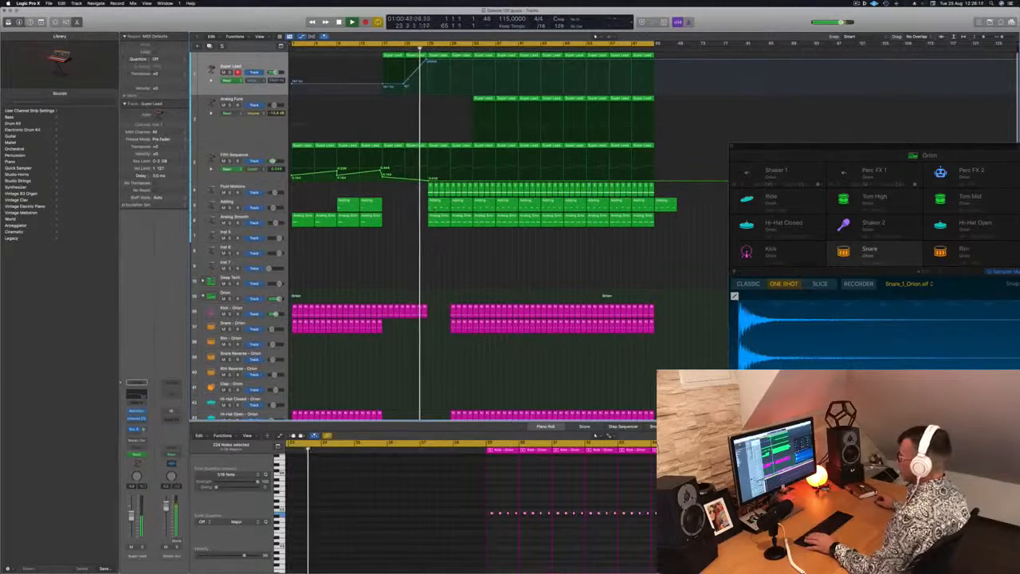
click(439, 201)
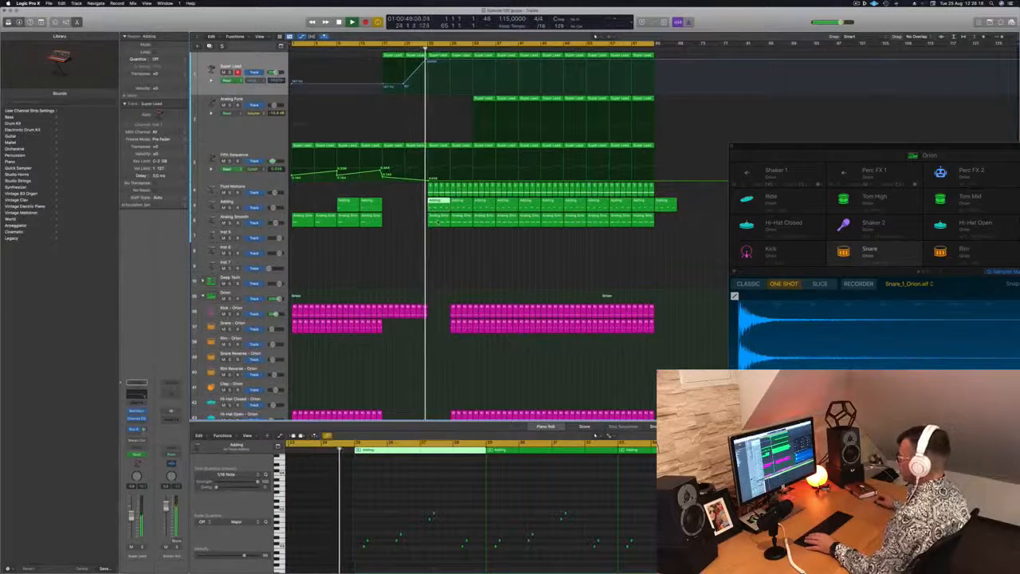
click(438, 220)
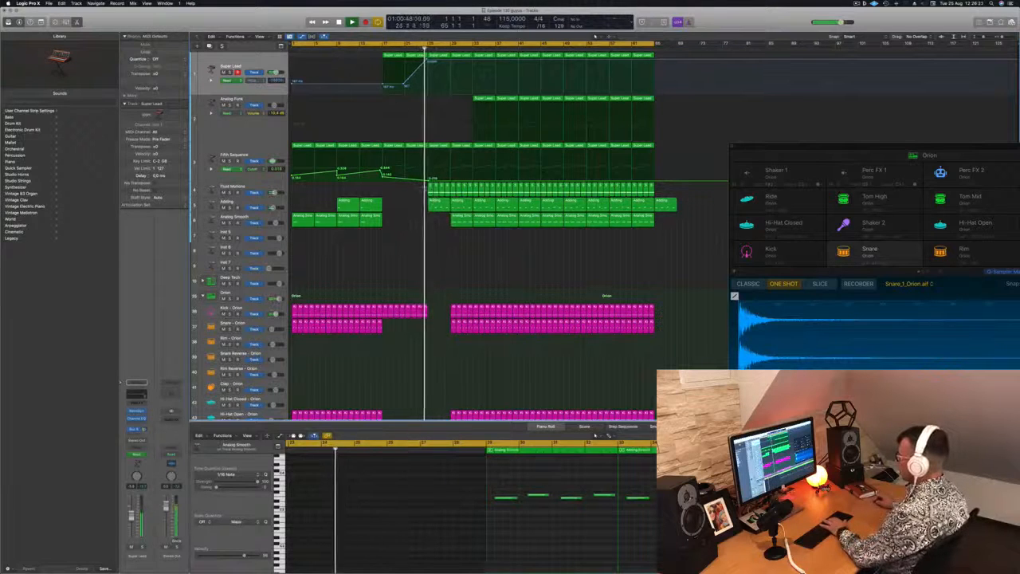
drag(424, 188, 470, 191)
key(BackSpace)
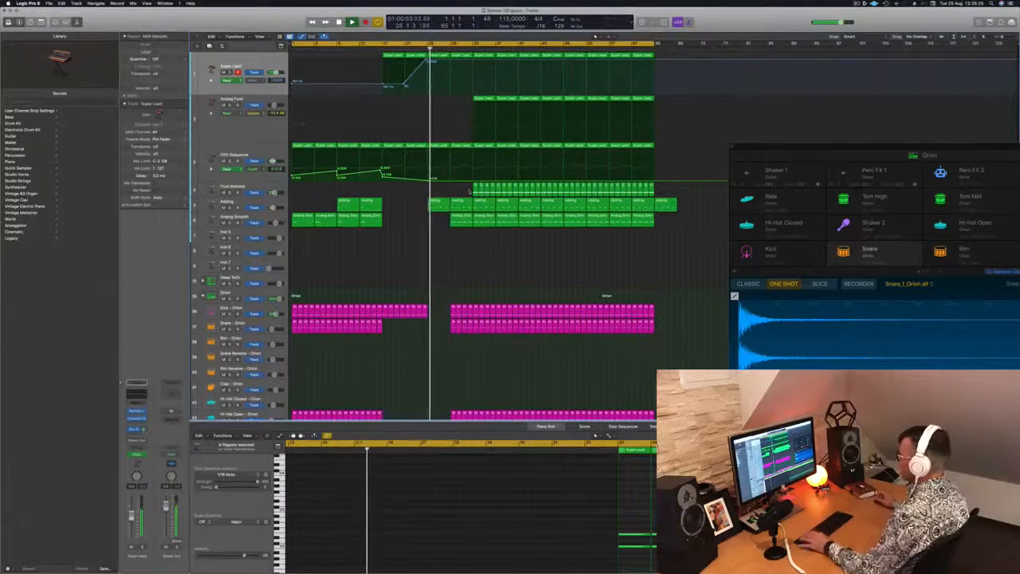
Step: Audition from bar 25 with the Adding track selected, and delete the Analog Smooth regions from bar 33 up to bar 41
click(426, 48)
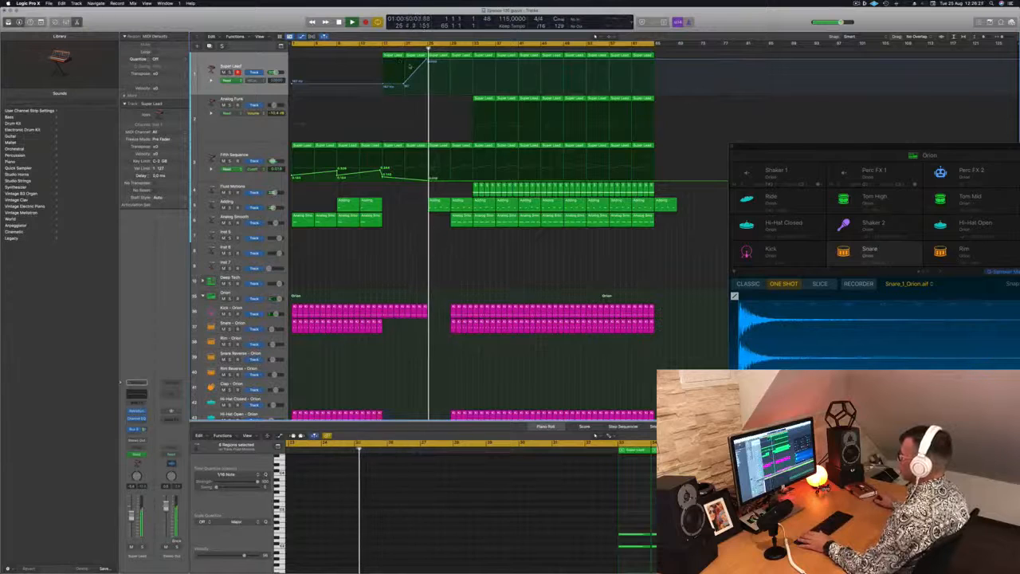
click(243, 202)
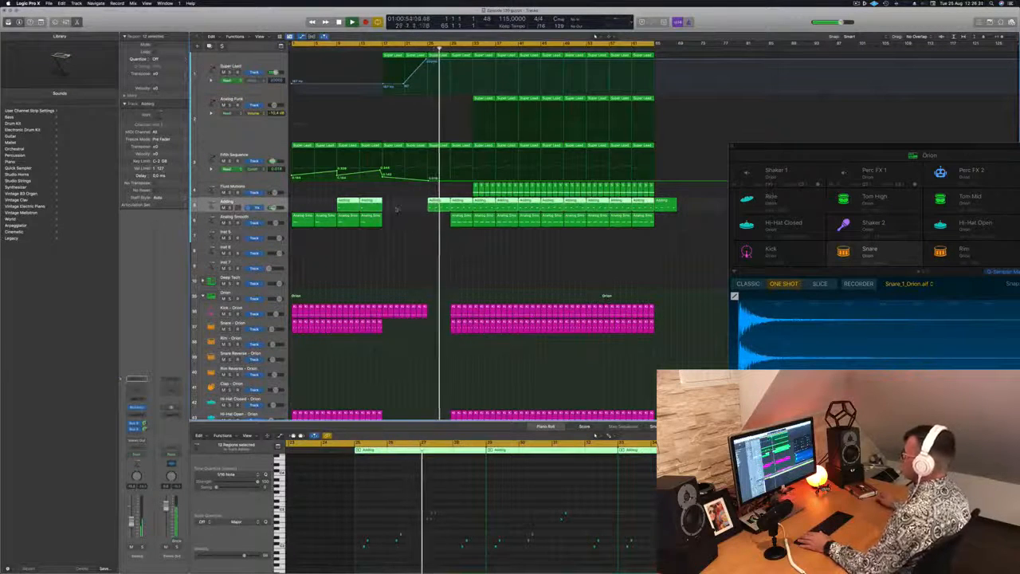
scroll(485, 285, up, 2)
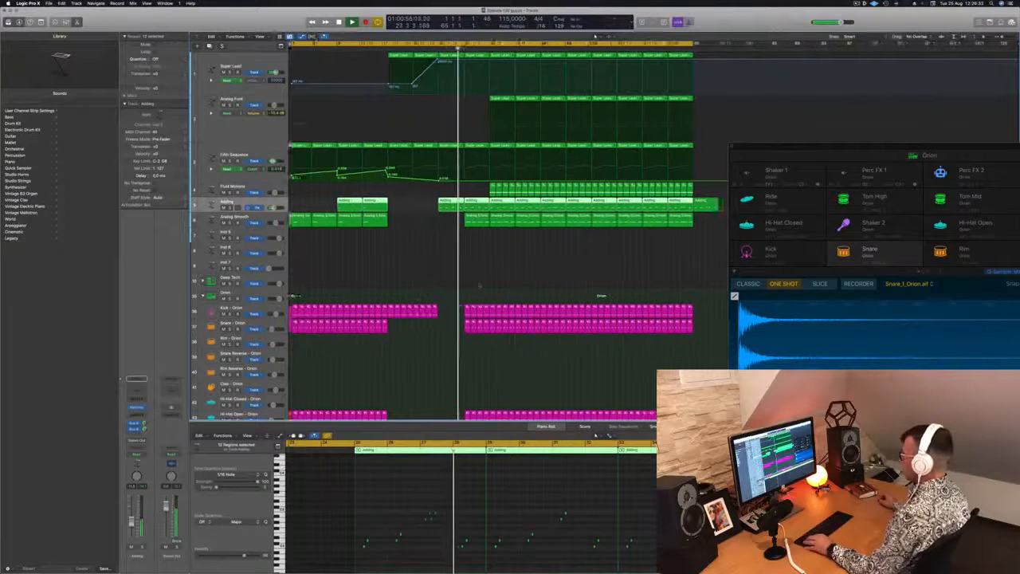
scroll(485, 285, down, 1)
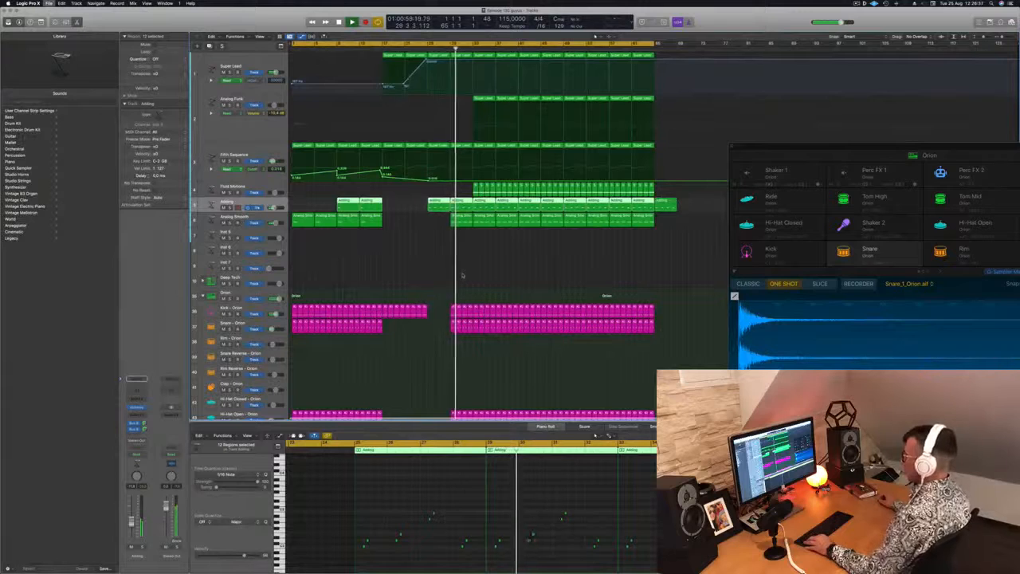
scroll(477, 274, down, 2)
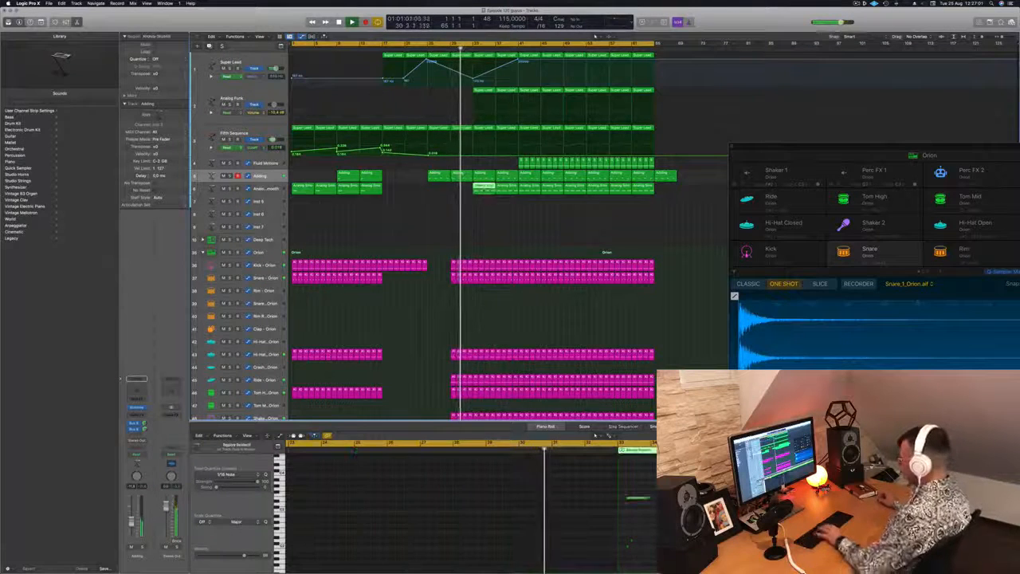
key(Delete)
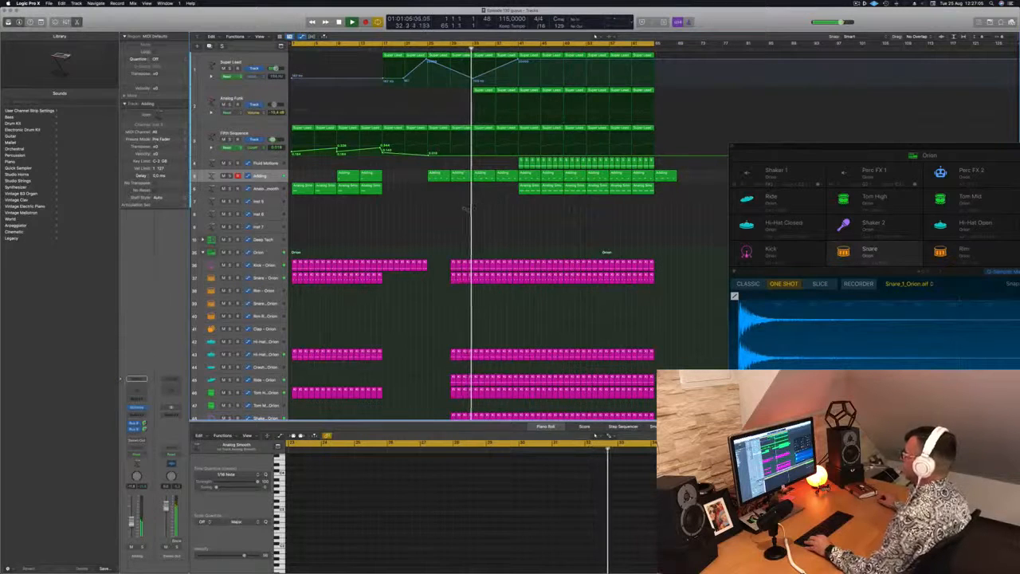
Step: Select the Analog Funk track to show its notes, clear the selection of all regions, and replay the passage from just before bar 33
key(super+Up)
key(super+Up)
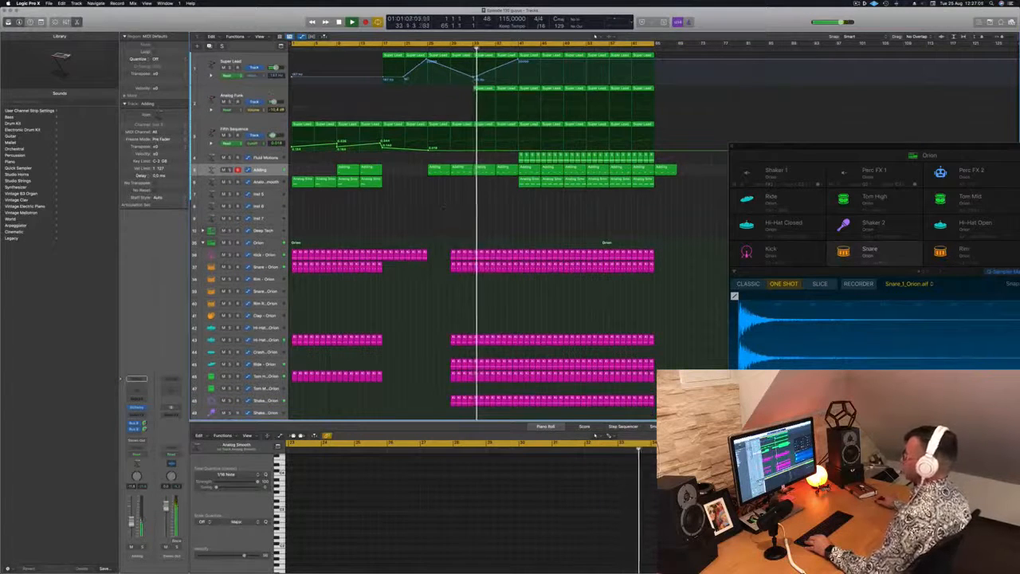
click(269, 94)
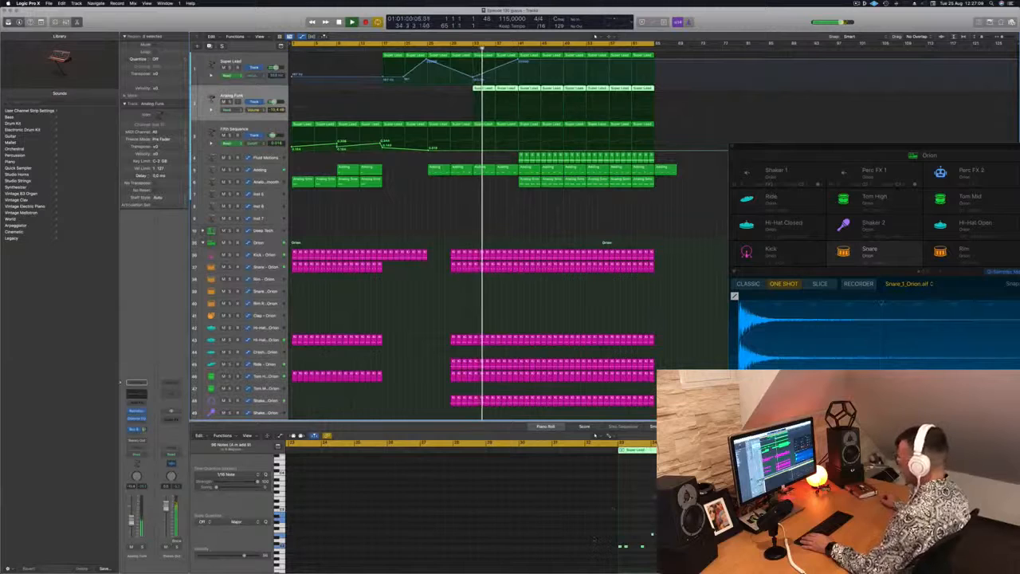
click(614, 509)
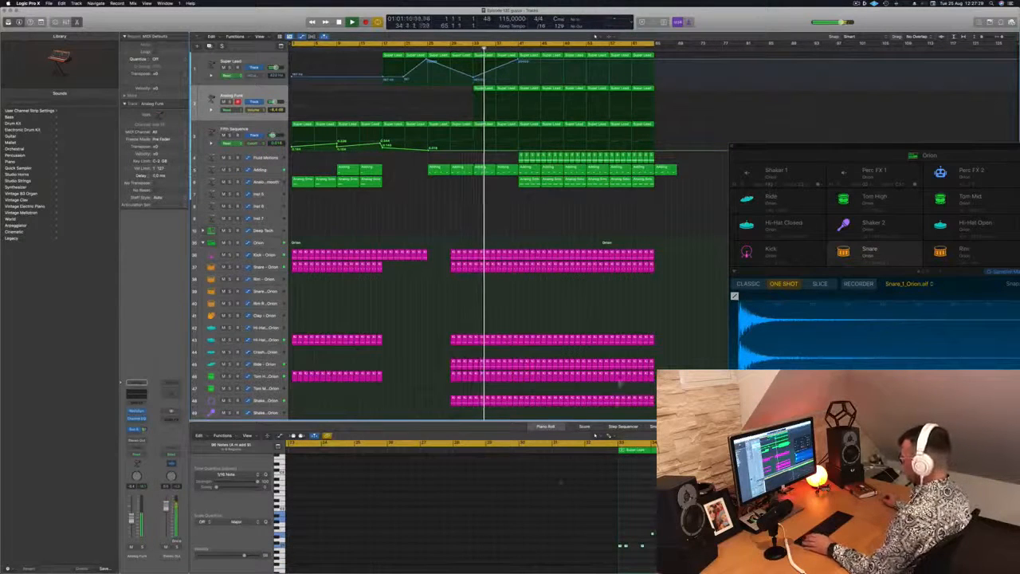
key(super+a)
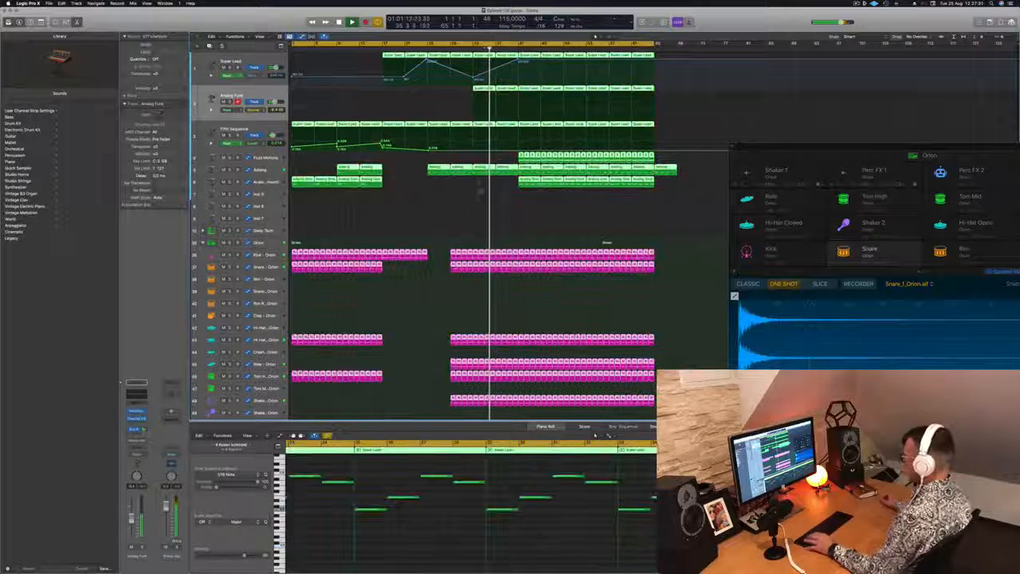
click(470, 216)
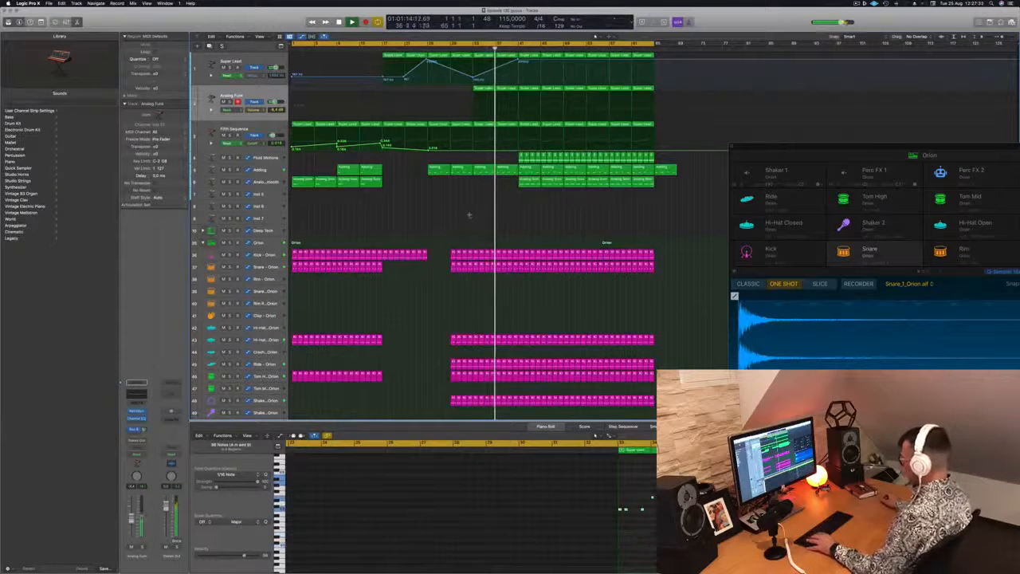
shift+click(469, 218)
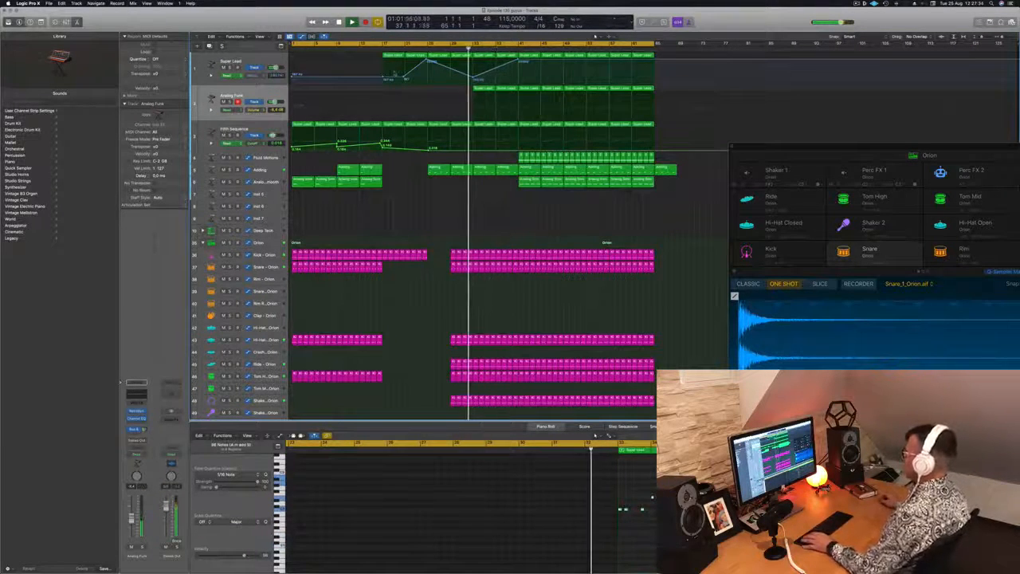
Step: Show the secondary ruler above the arrangement
scroll(433, 238, down, 2)
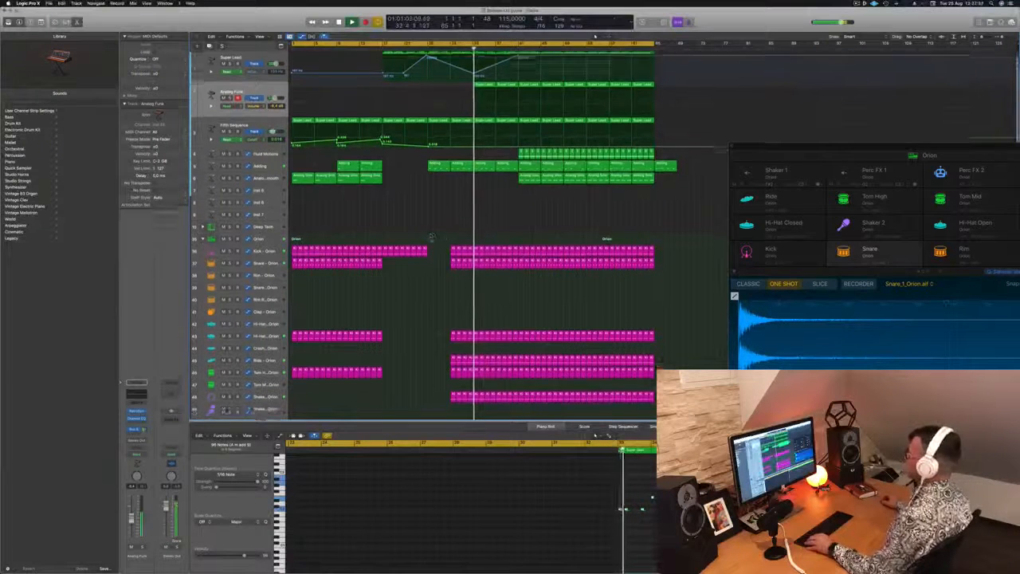
scroll(432, 236, down, 5)
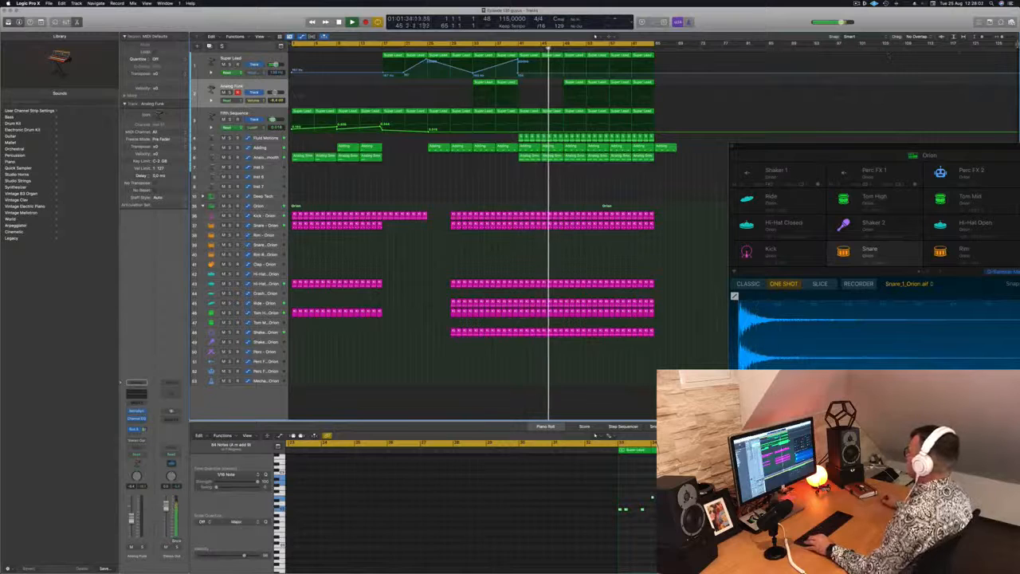
click(259, 37)
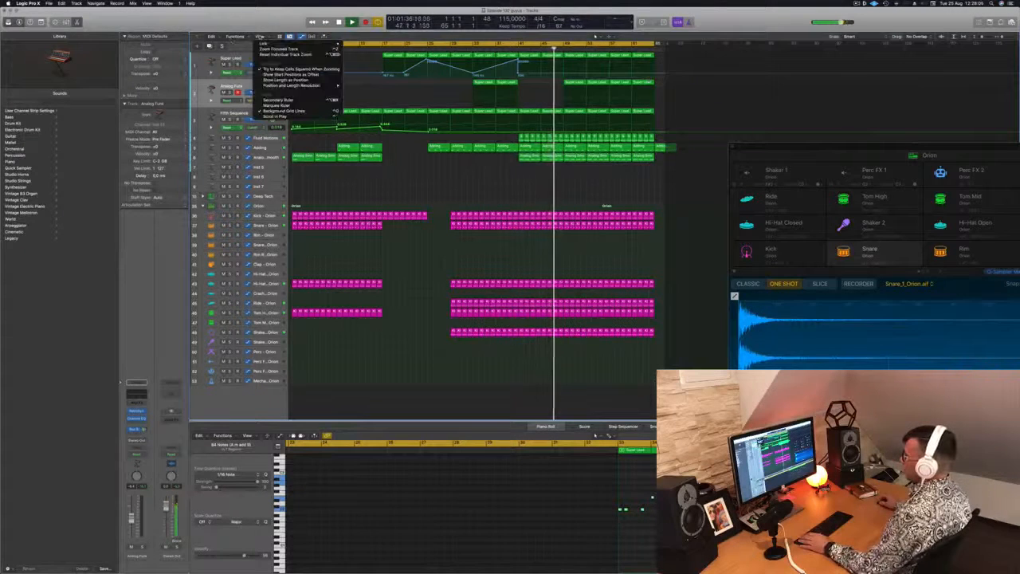
mouse_move(279, 44)
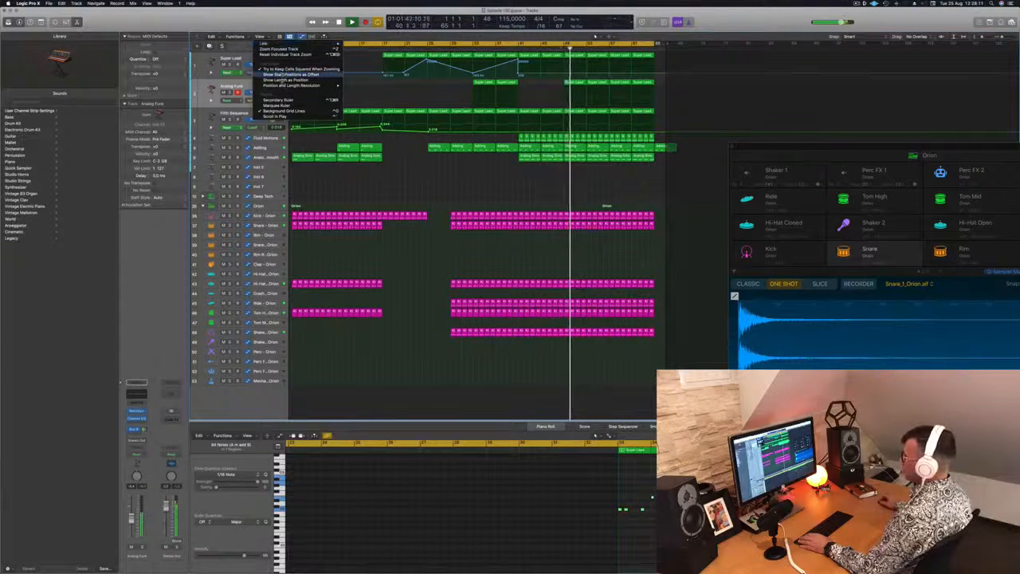
click(279, 100)
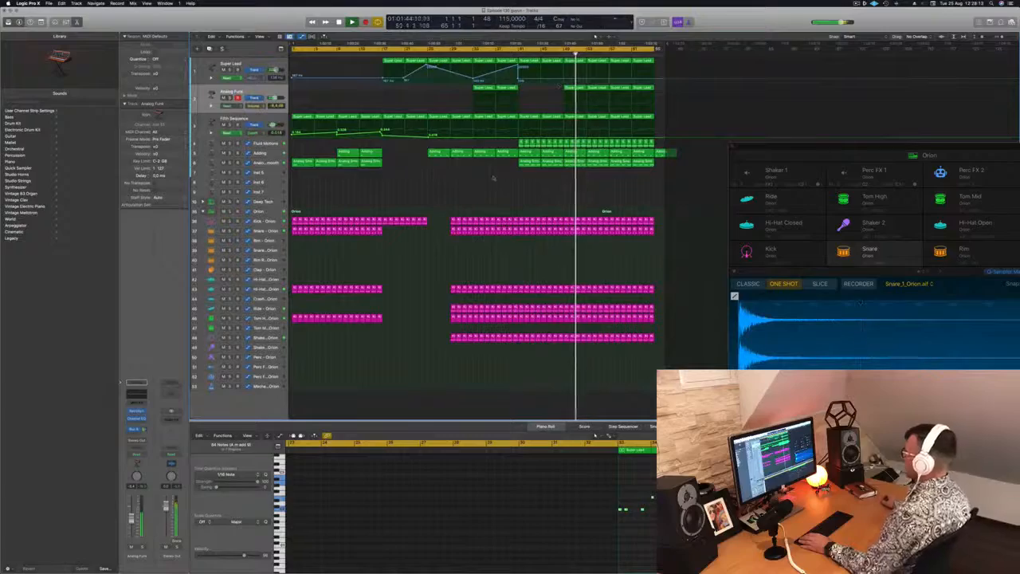